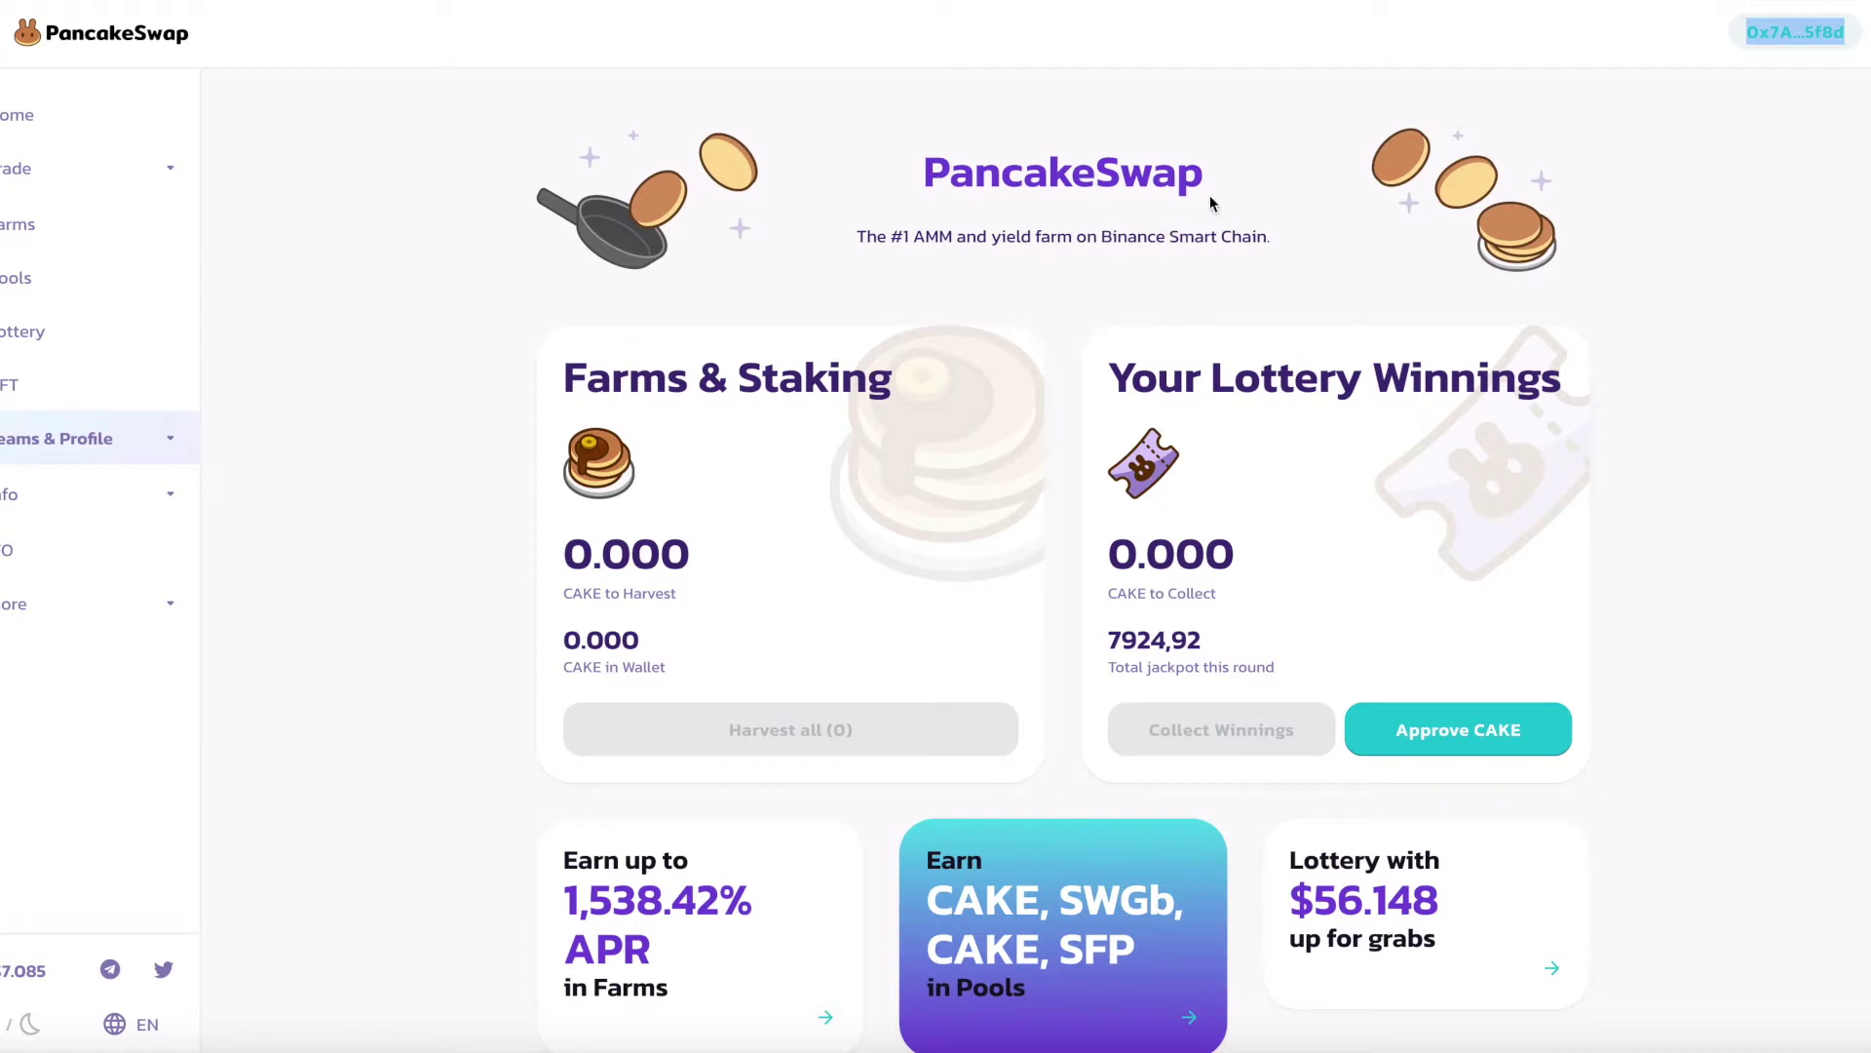
- Search the web for metamask in a new browser tab and open the official MetaMask site
click(1657, 134)
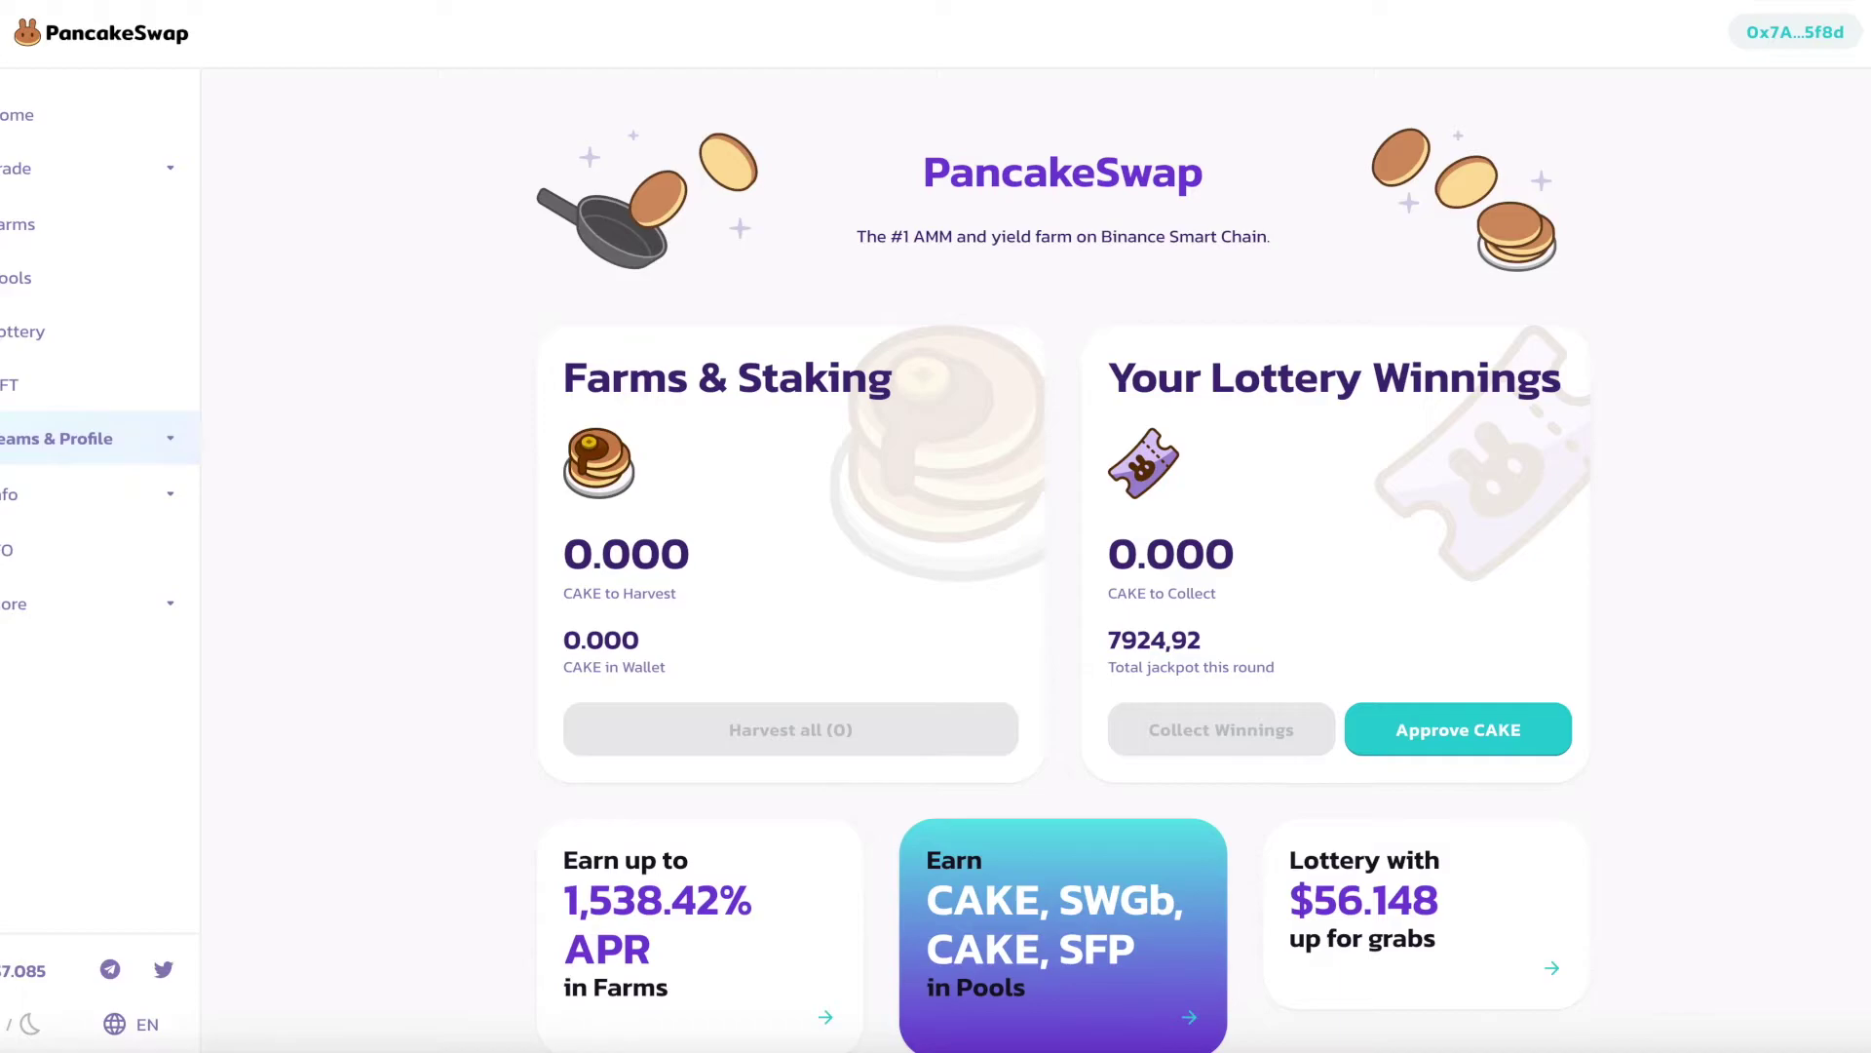
key(ctrl+t)
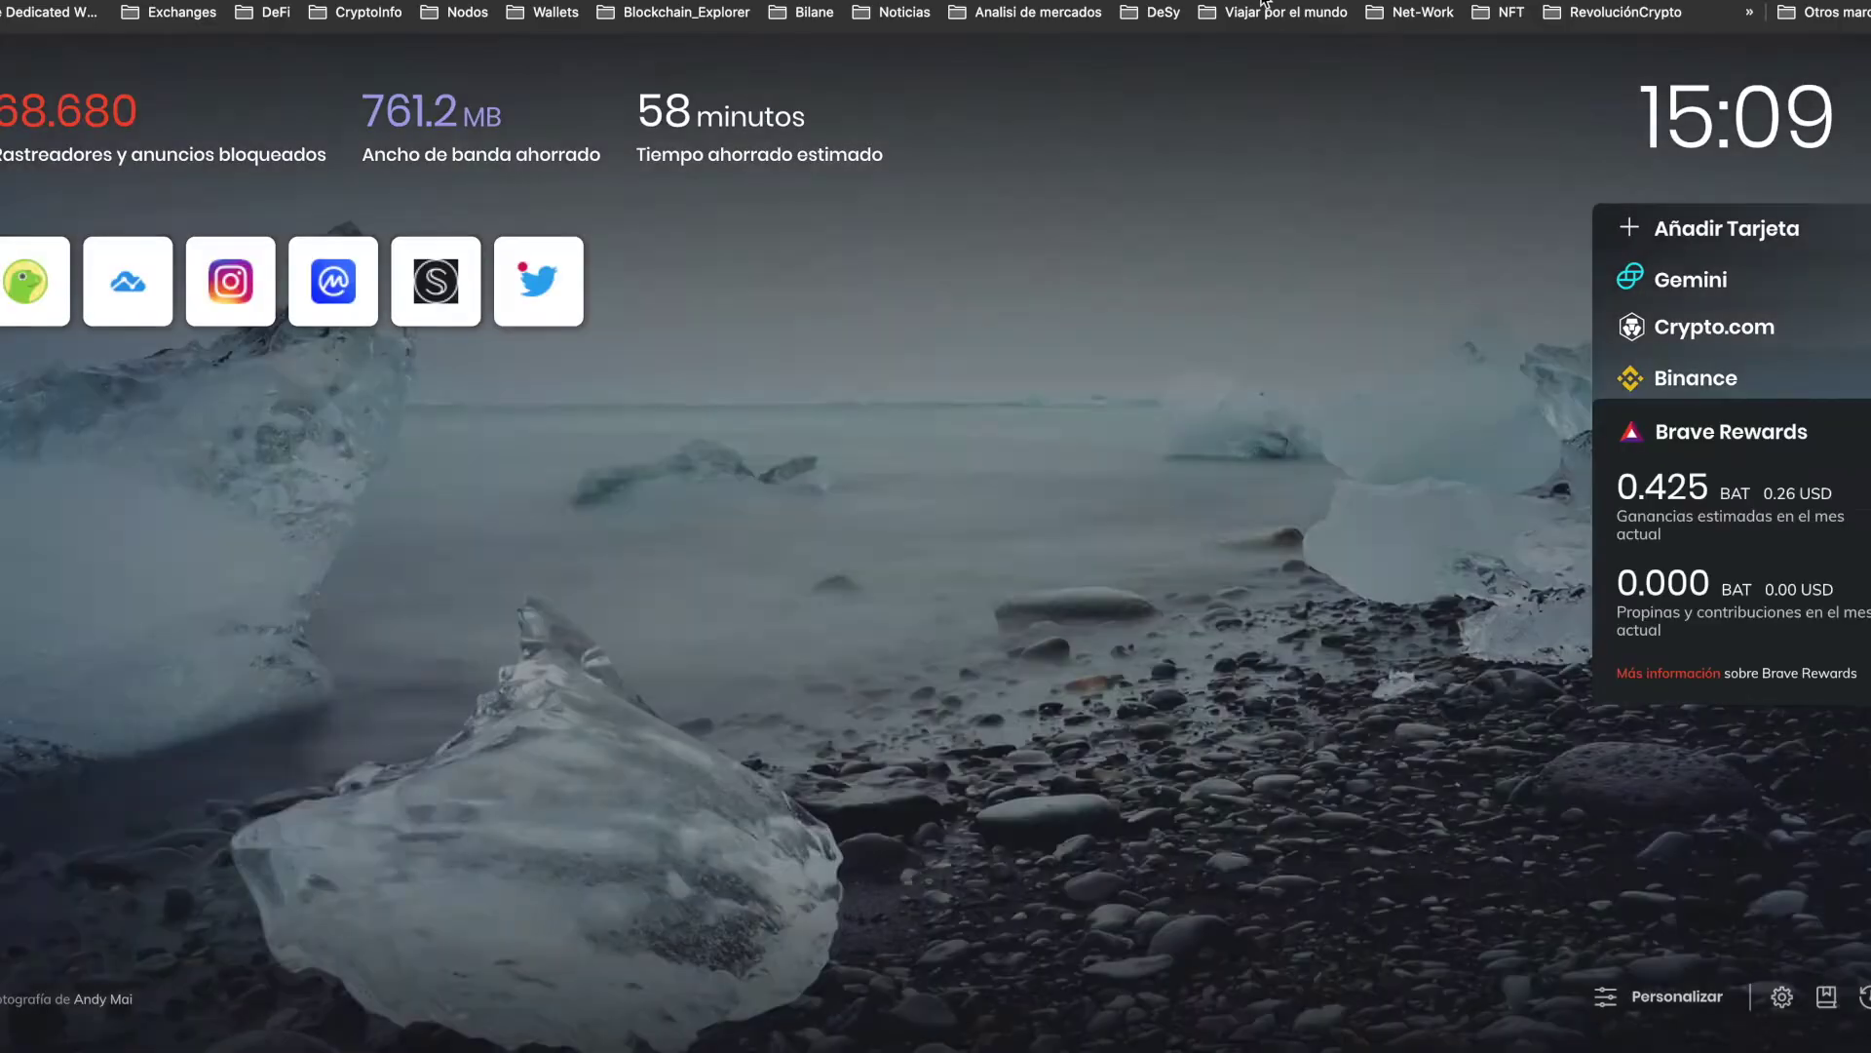
text(meta)
key(Return)
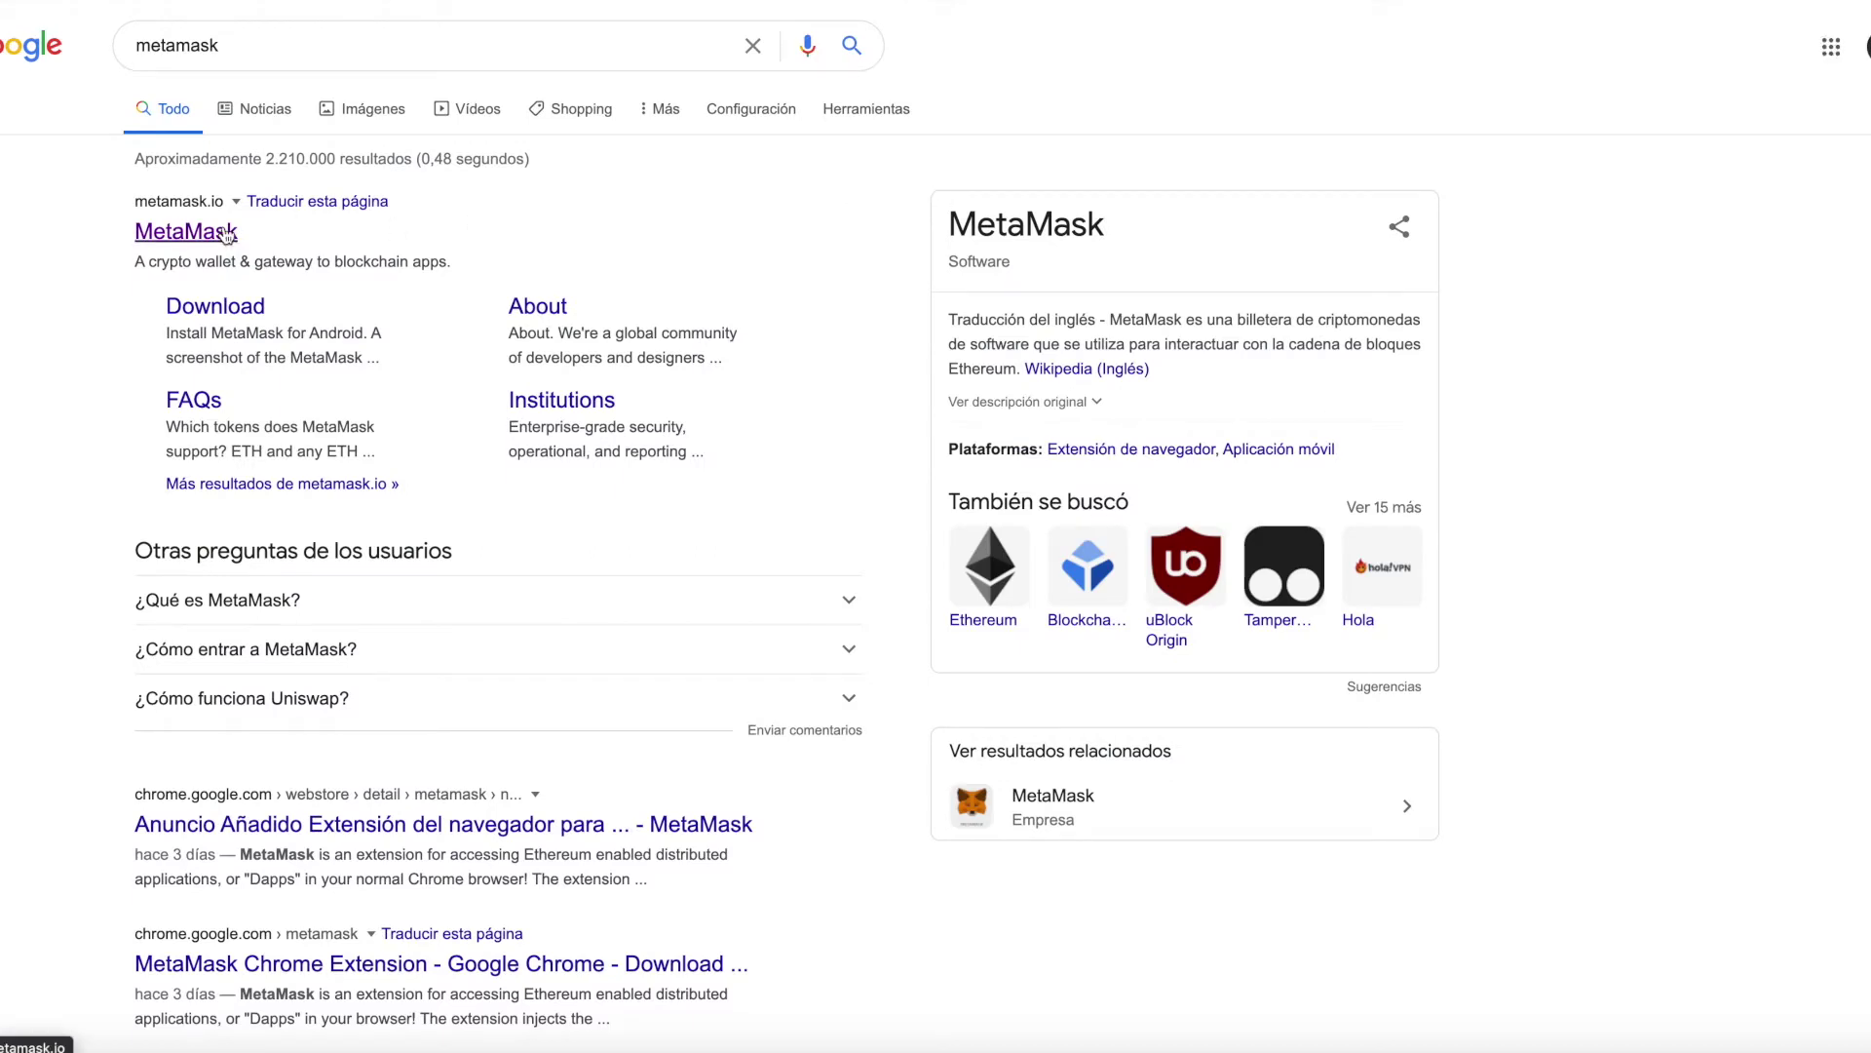
click(227, 235)
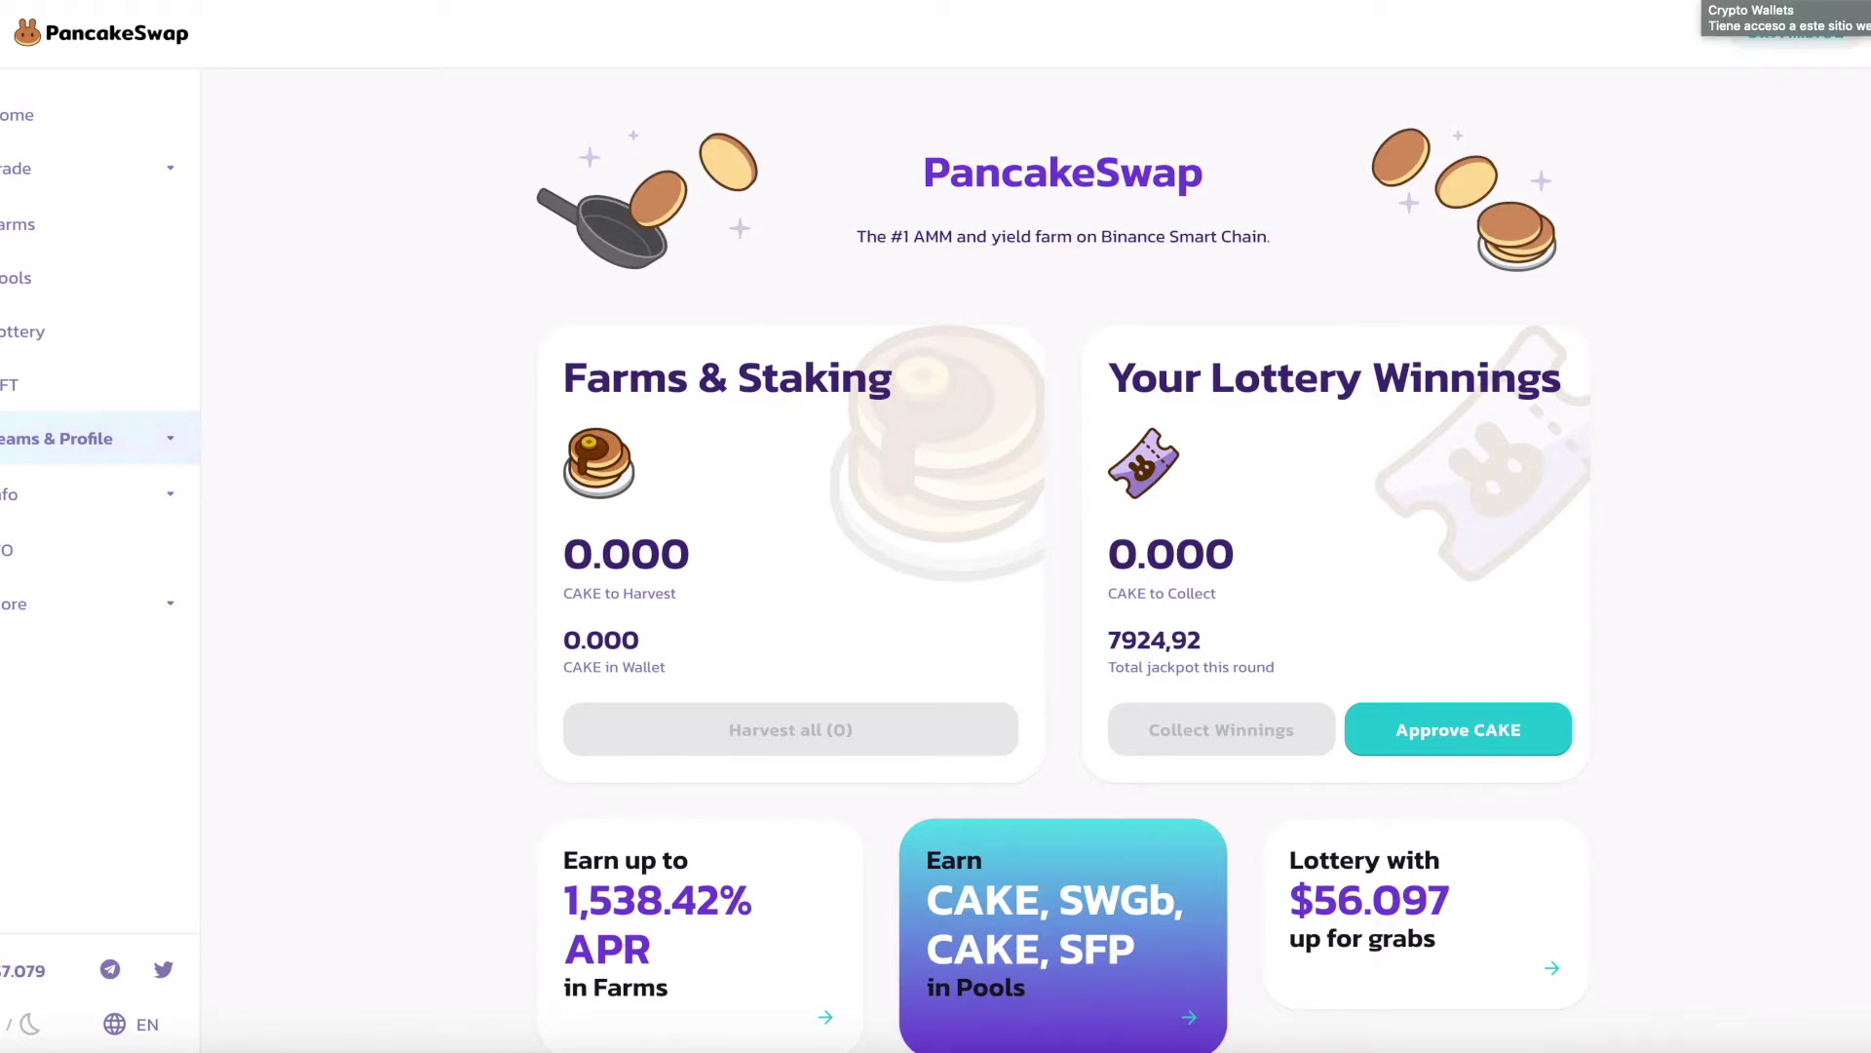
- View the wallet extension's selected network and account balance over the PancakeSwap page, and close it
click(1691, 41)
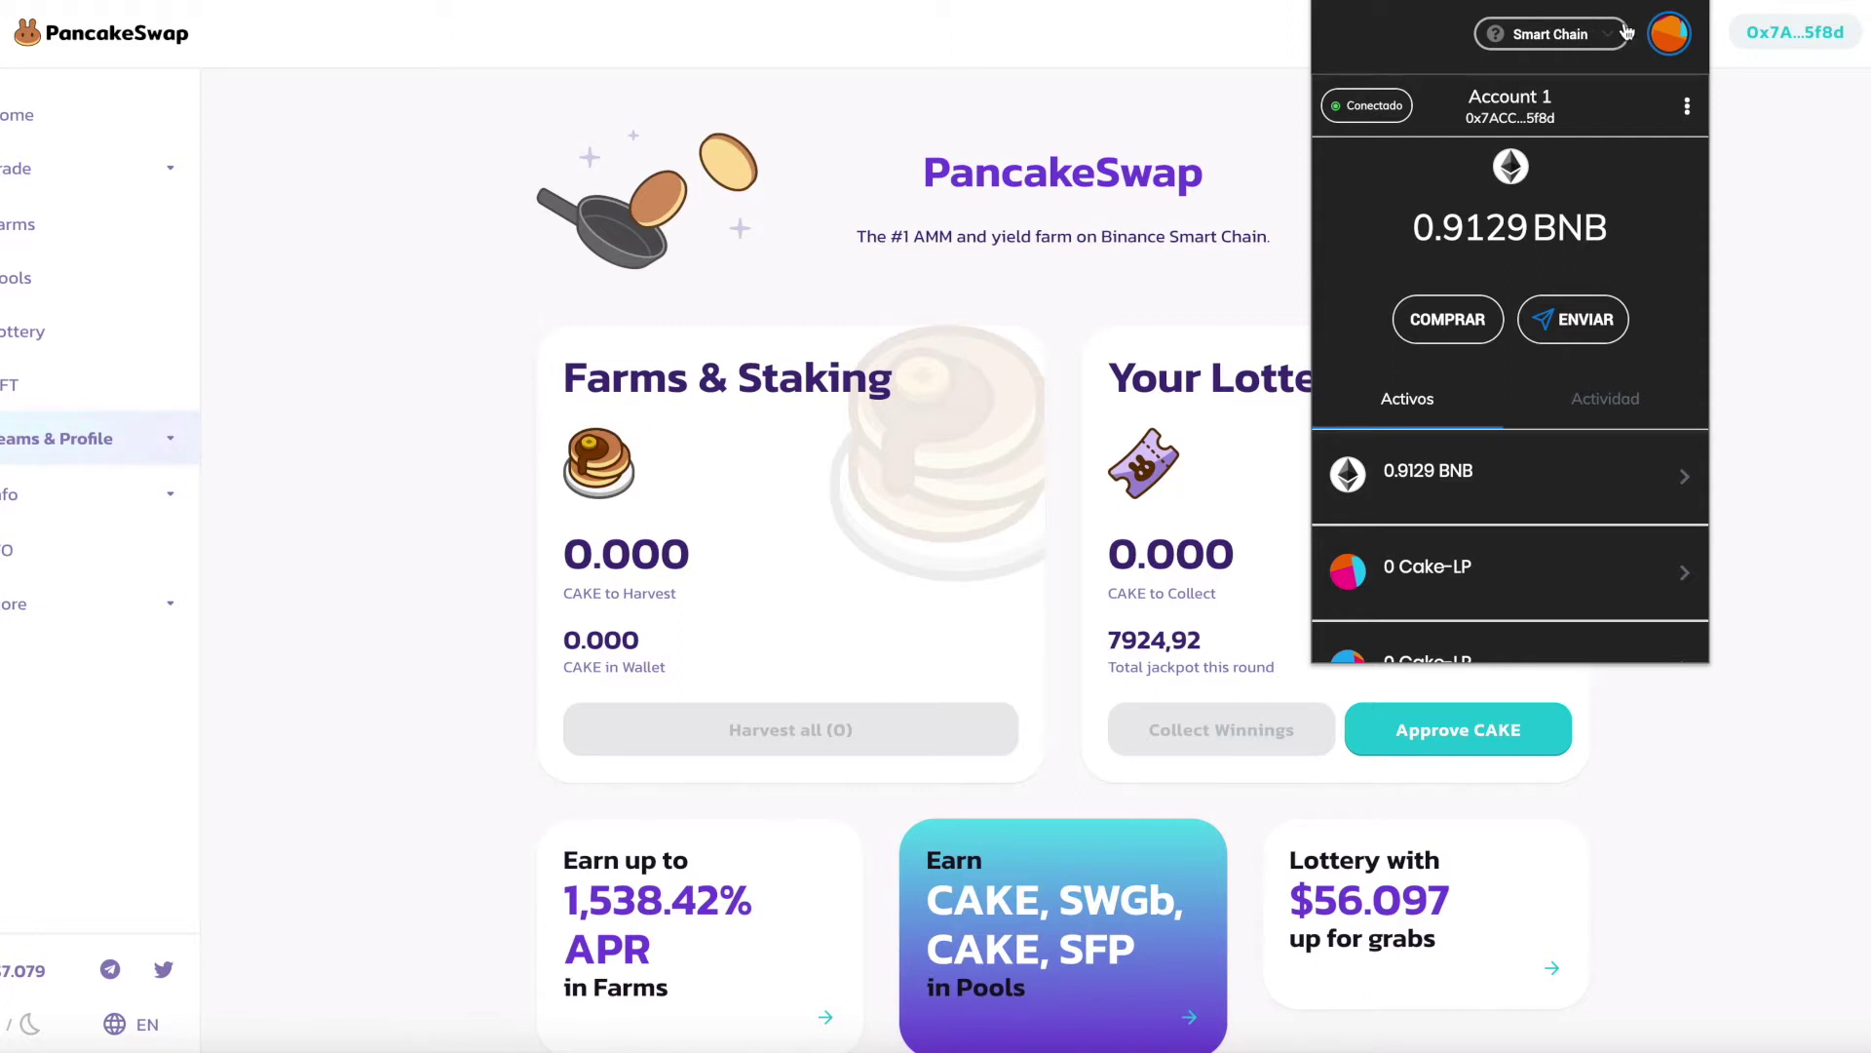
click(1691, 3)
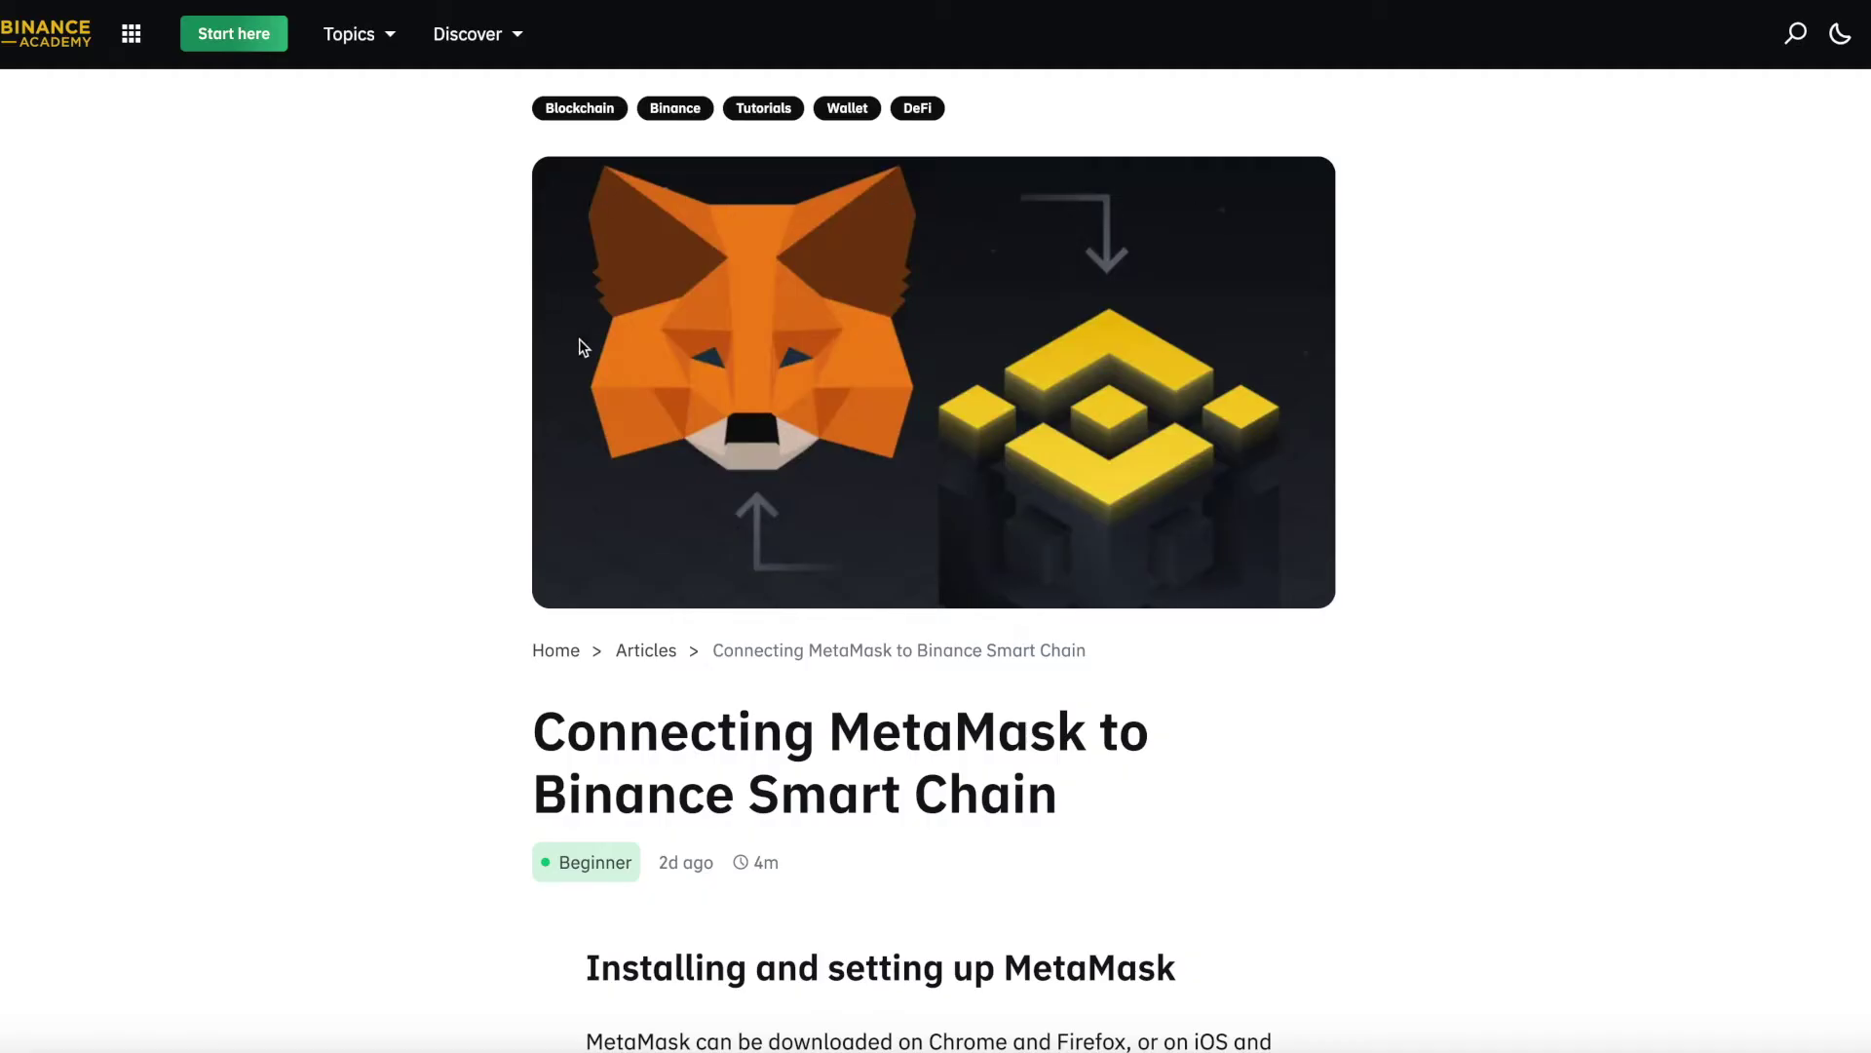
- Read the Binance Academy article on connecting MetaMask to Binance Smart Chain, including its mainnet and testnet network parameters
scroll(839, 794, down, 5)
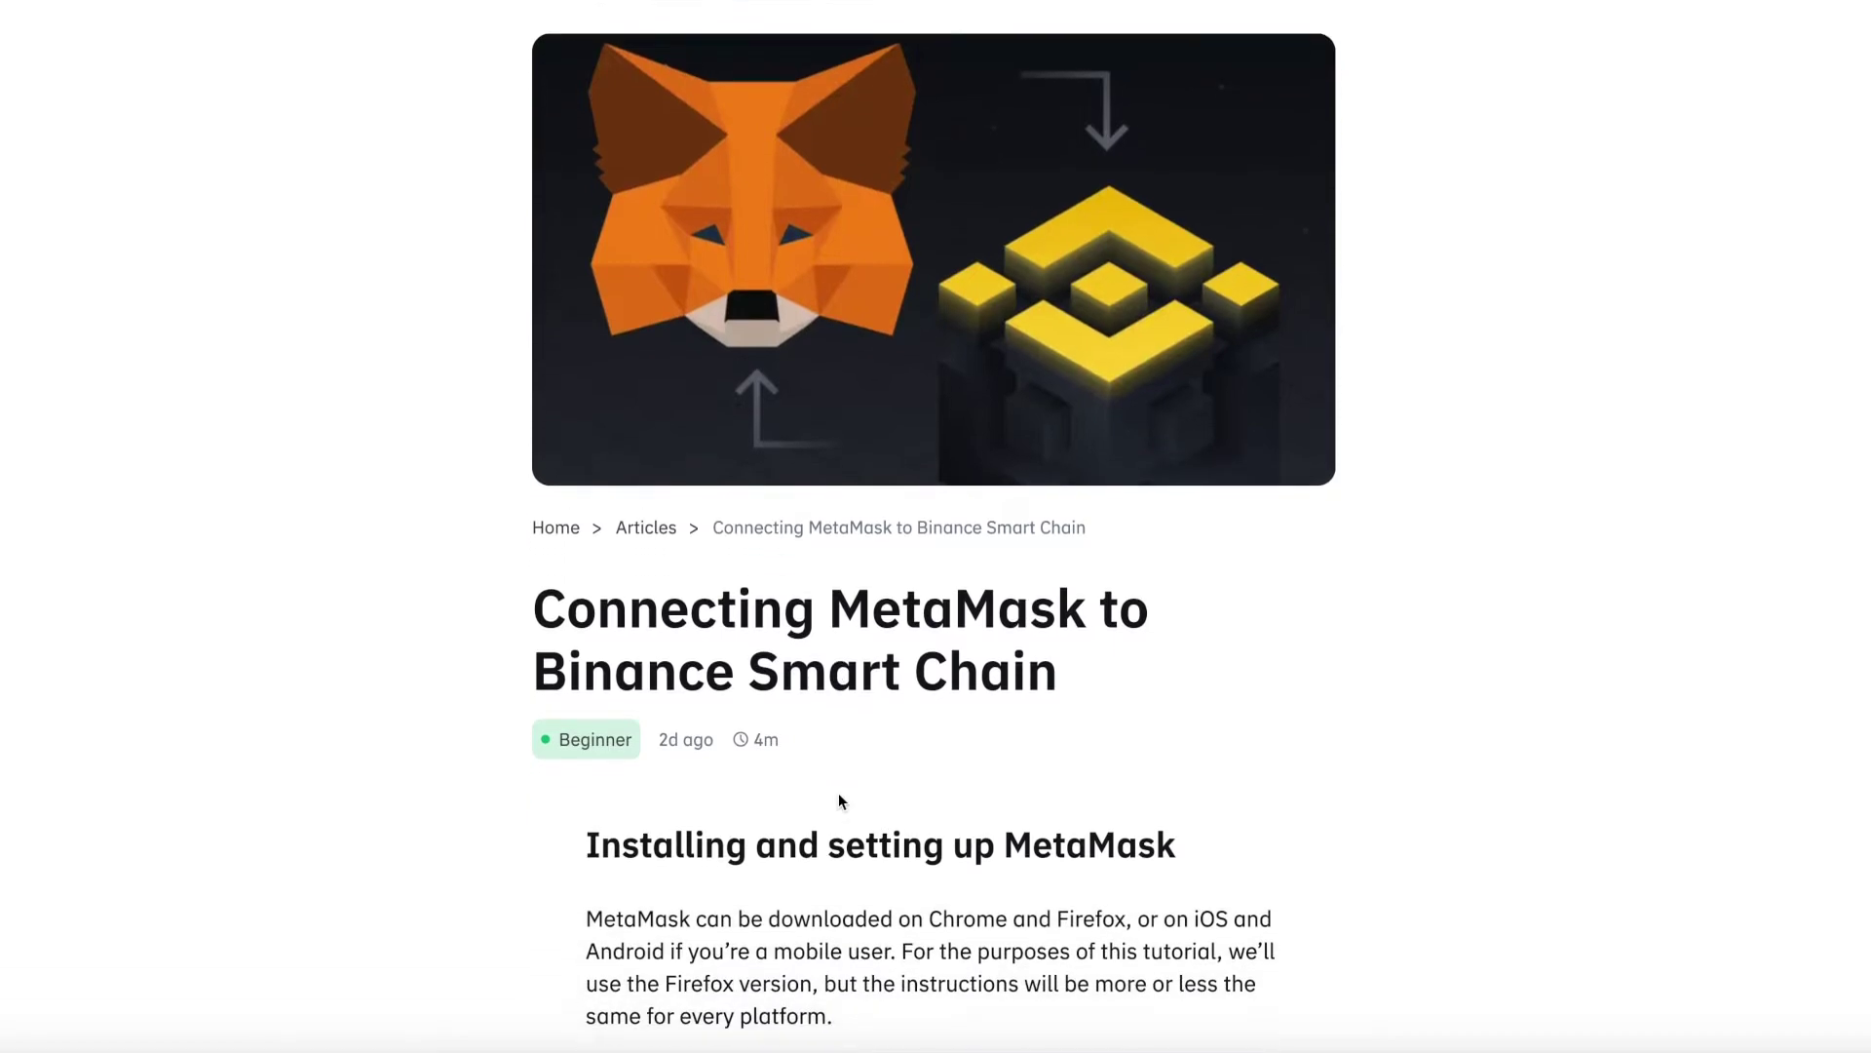
scroll(1073, 688, down, 20)
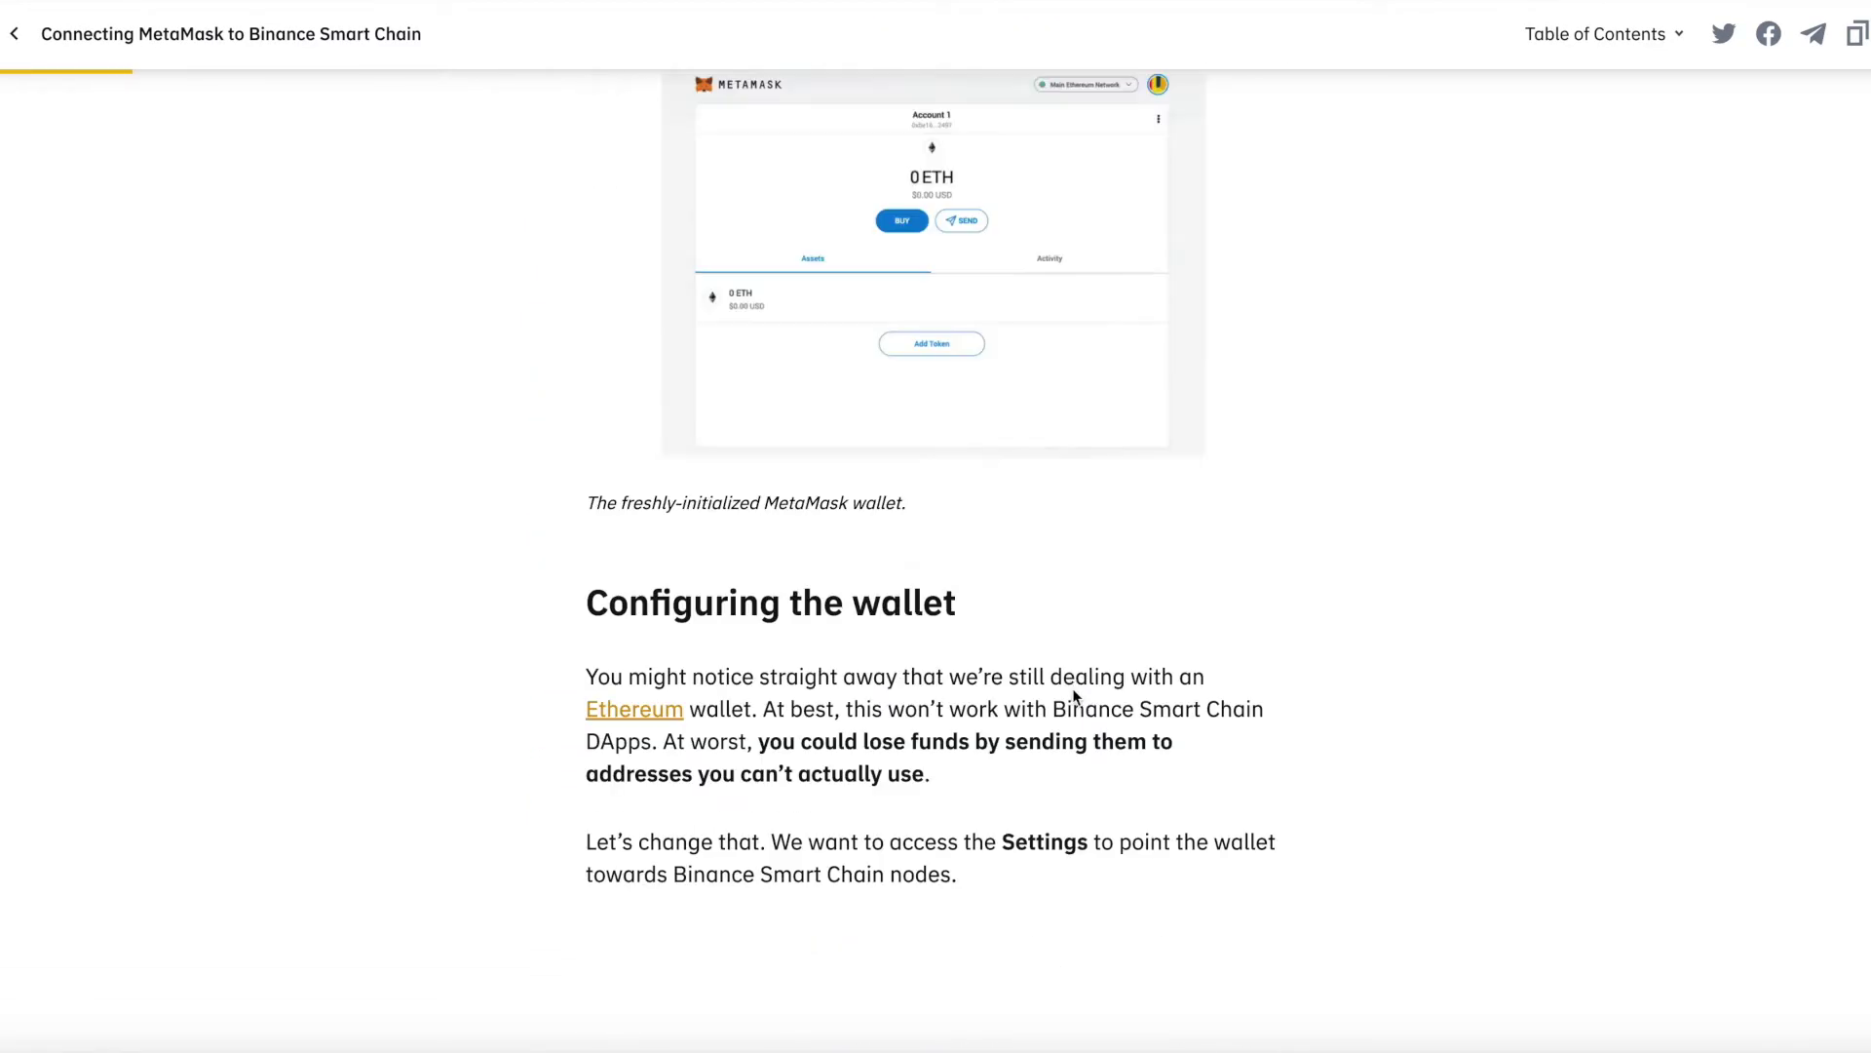
scroll(1075, 697, down, 10)
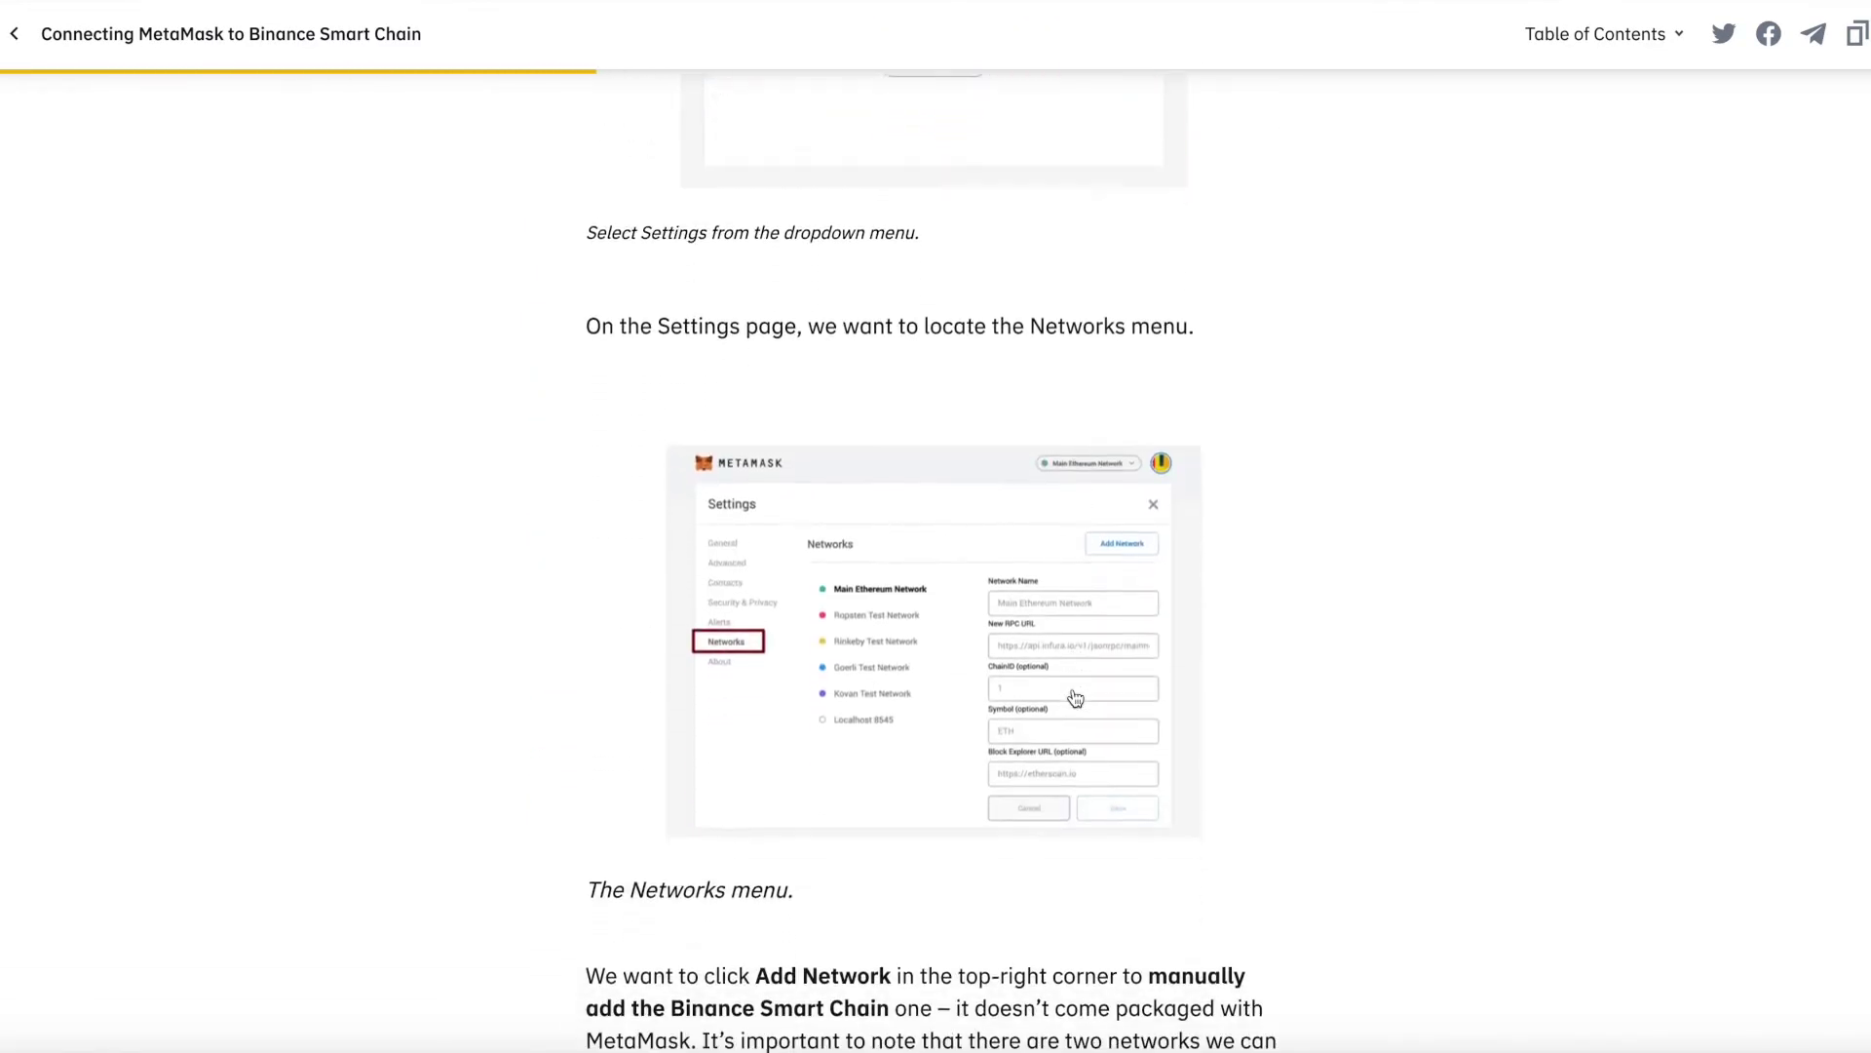
scroll(1076, 696, up, 15)
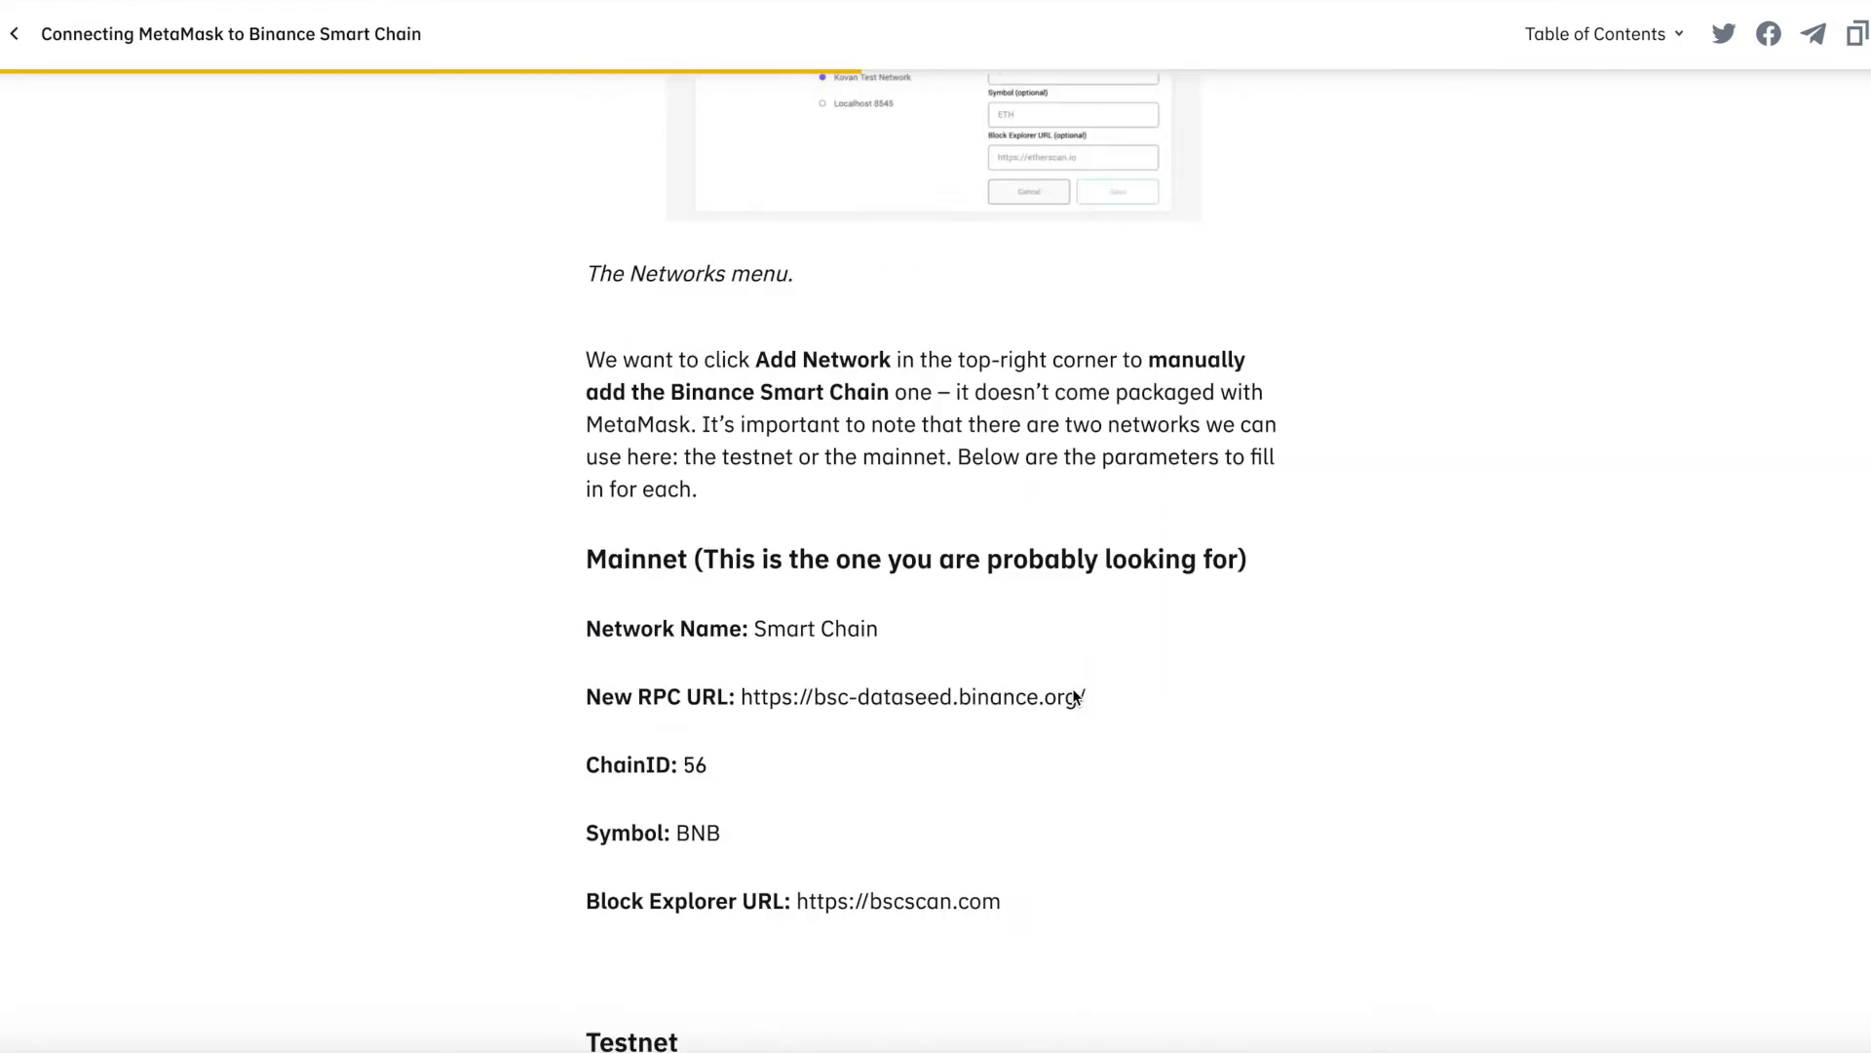
scroll(1075, 697, up, 4)
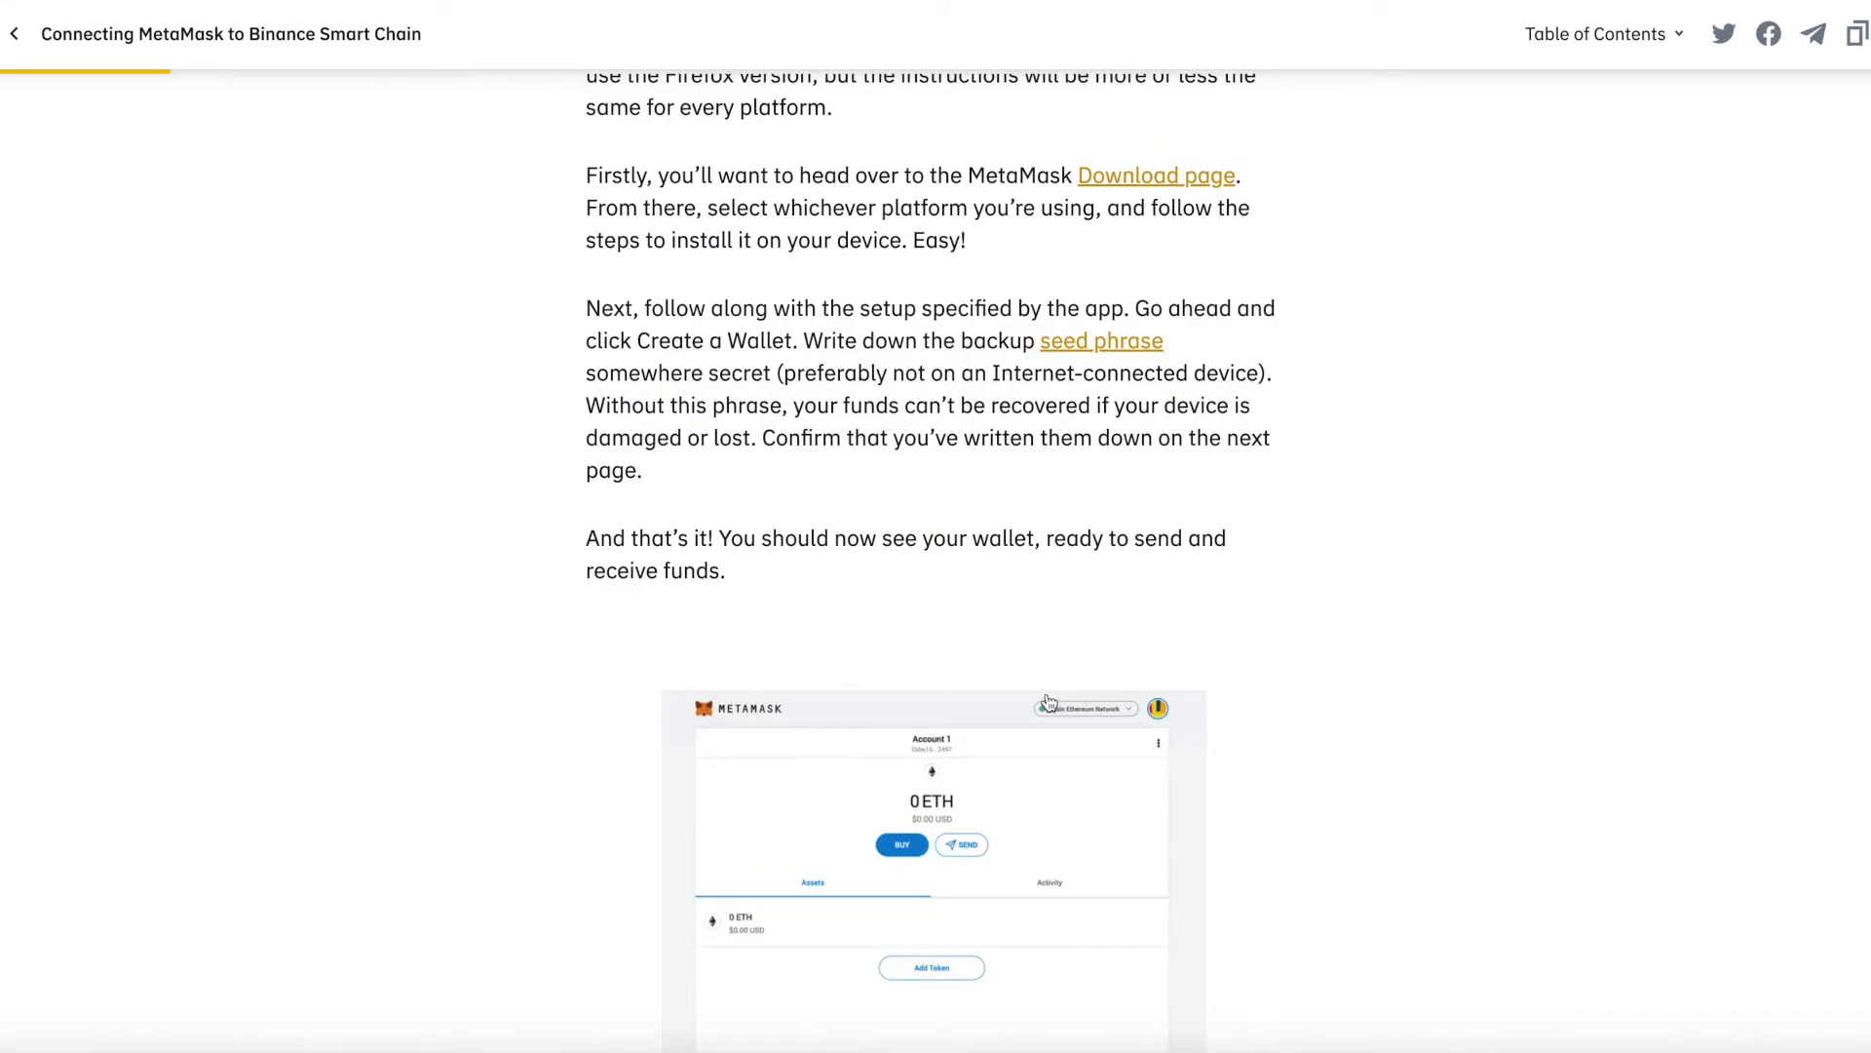
scroll(1073, 694, down, 2)
scroll(1052, 698, up, 5)
scroll(1049, 702, up, 7)
scroll(1048, 702, down, 13)
scroll(1049, 701, down, 14)
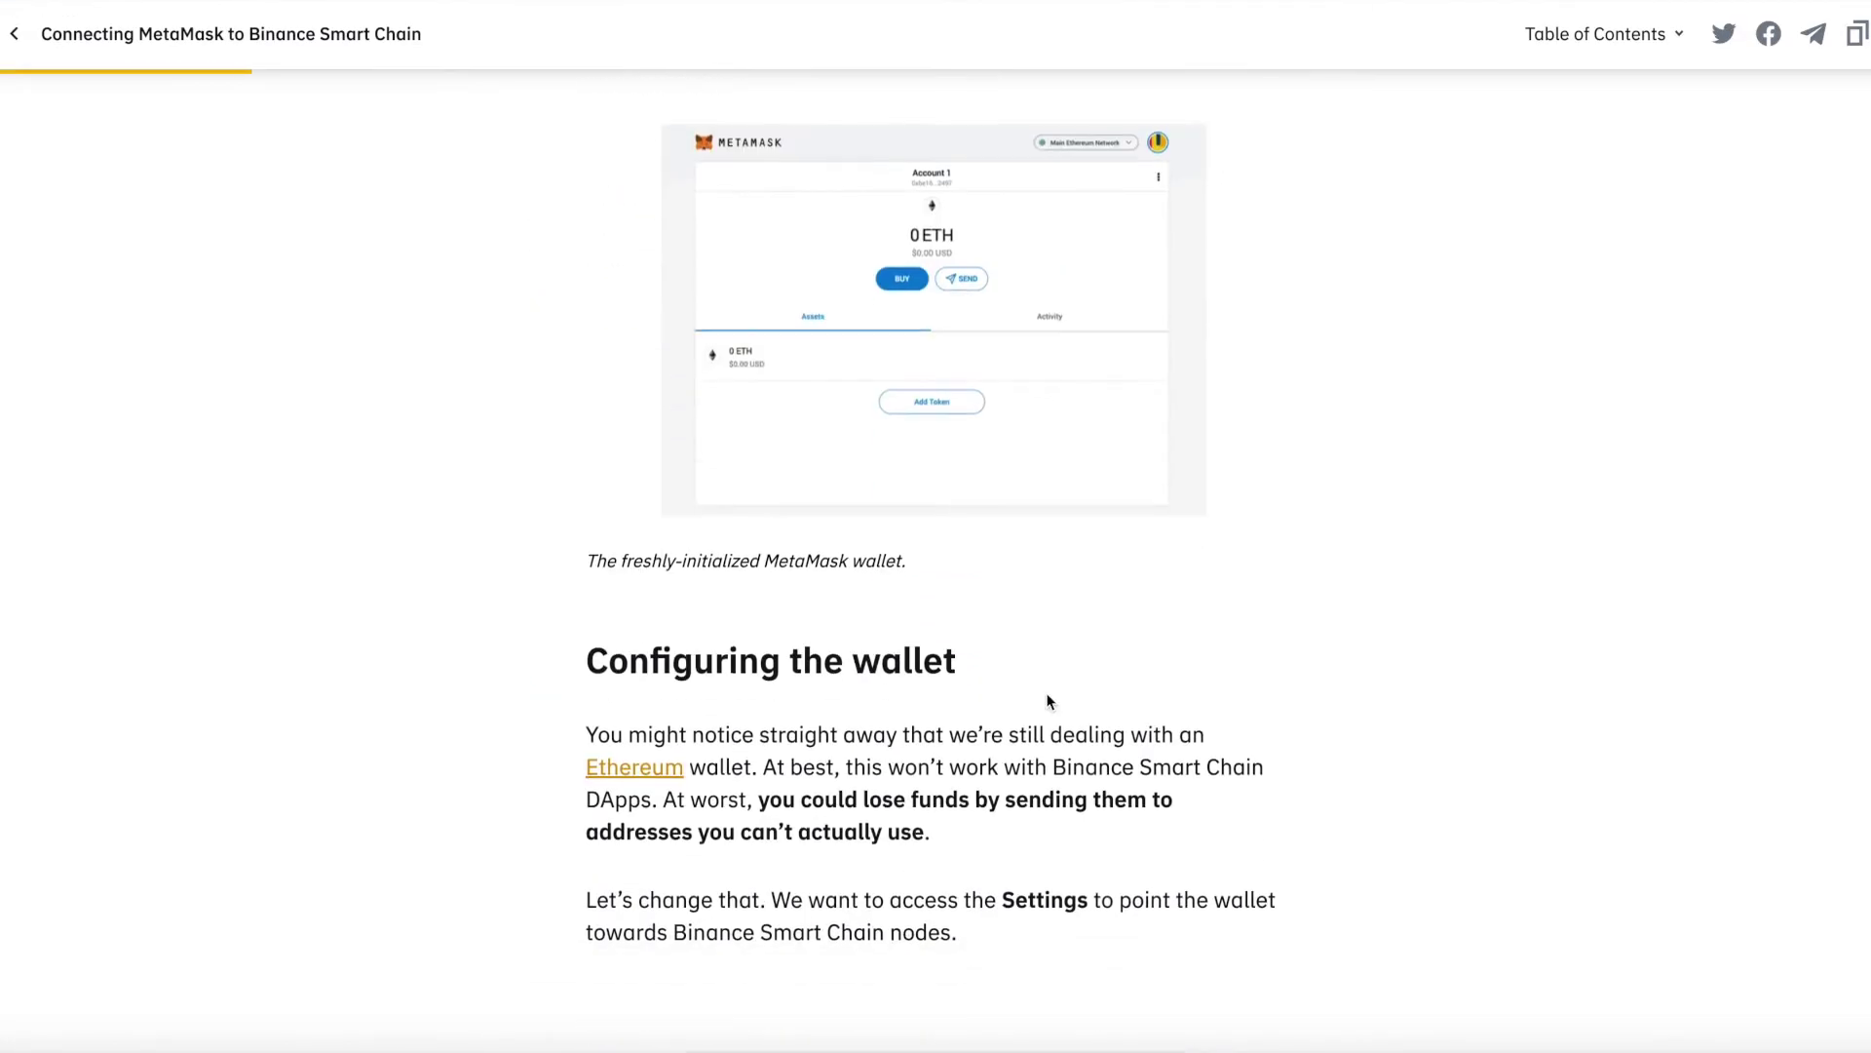
scroll(1049, 701, down, 3)
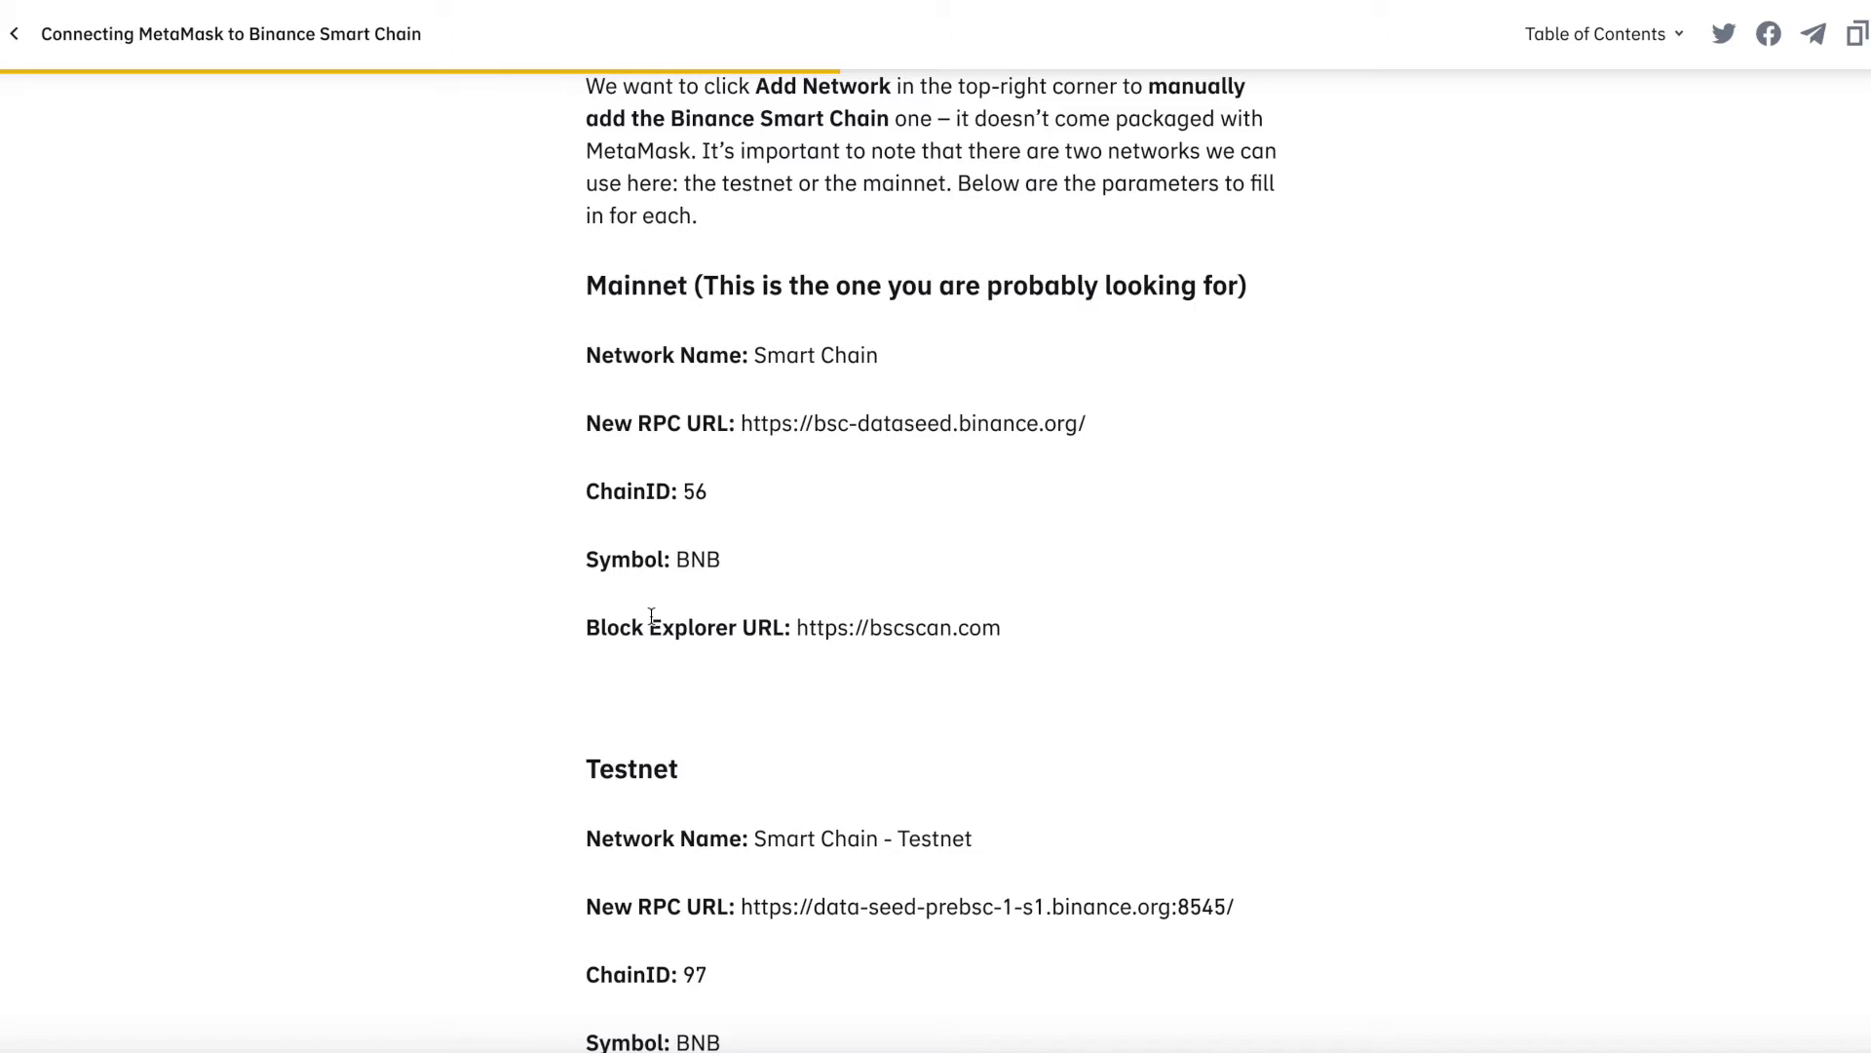
scroll(651, 616, down, 1)
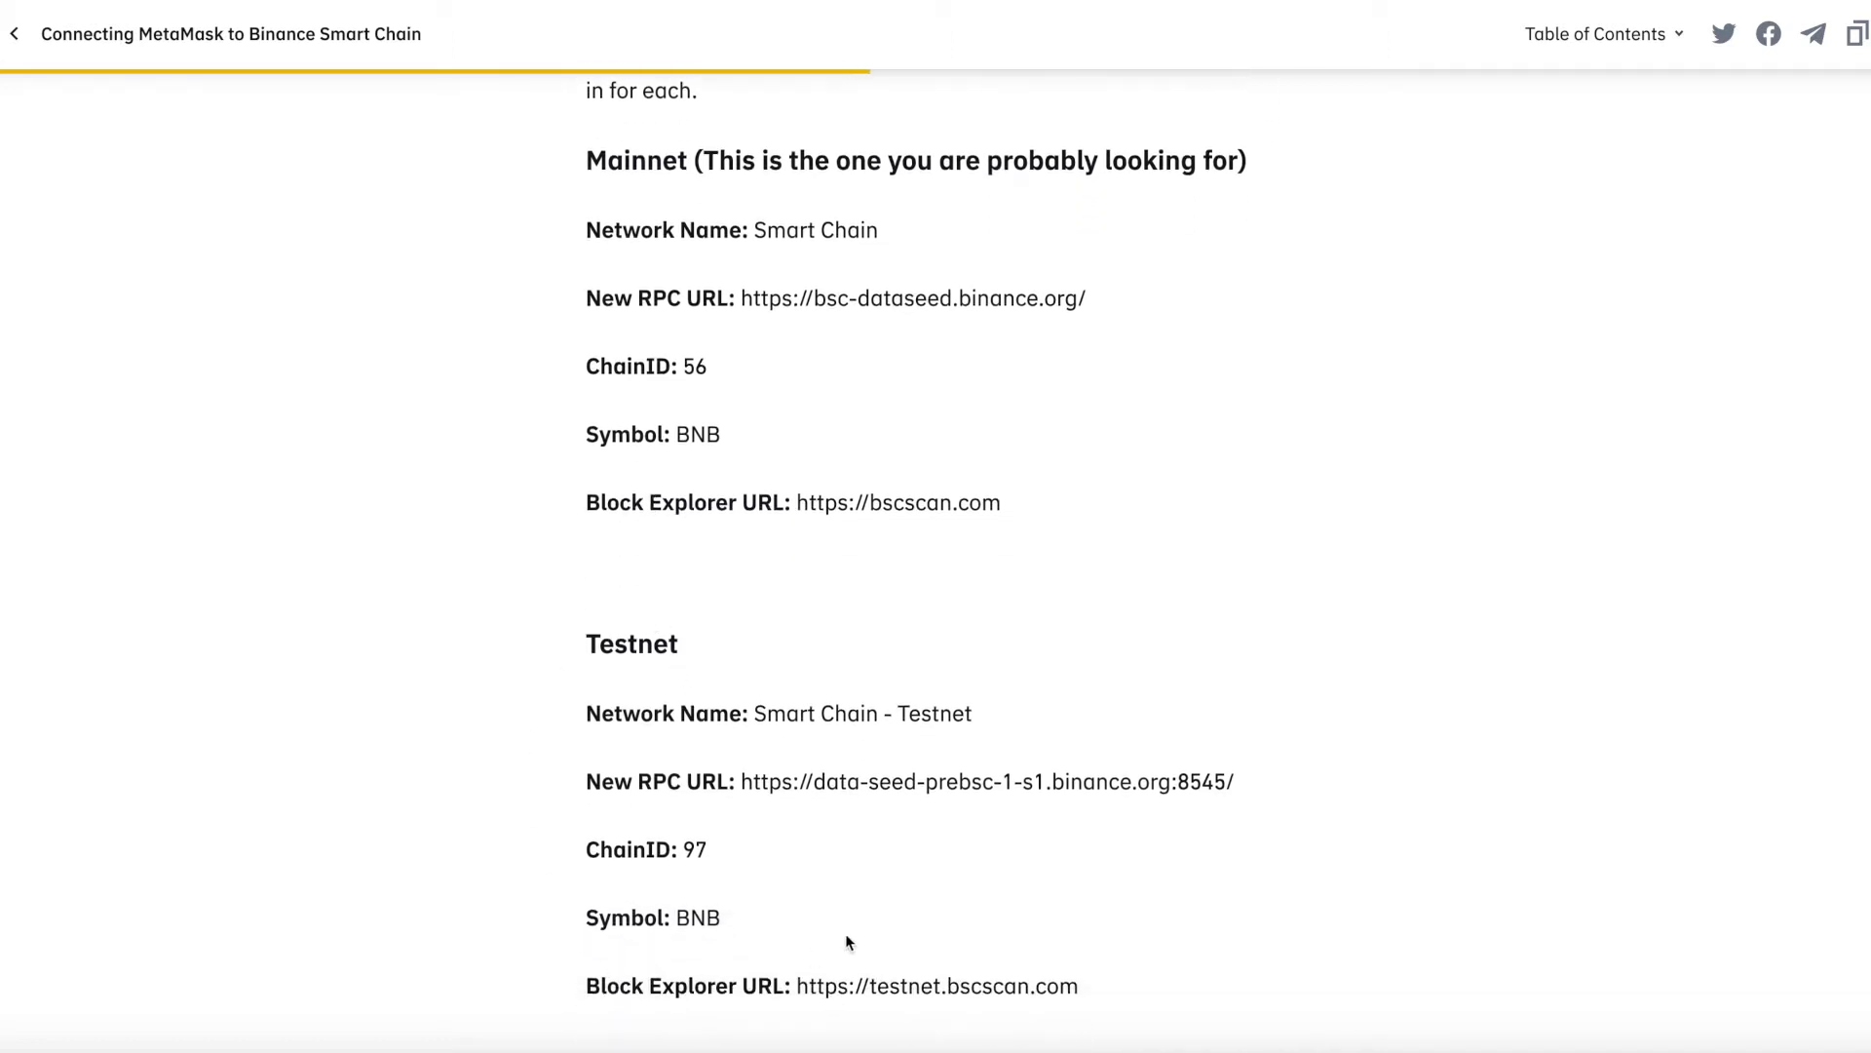
scroll(620, 805, down, 1)
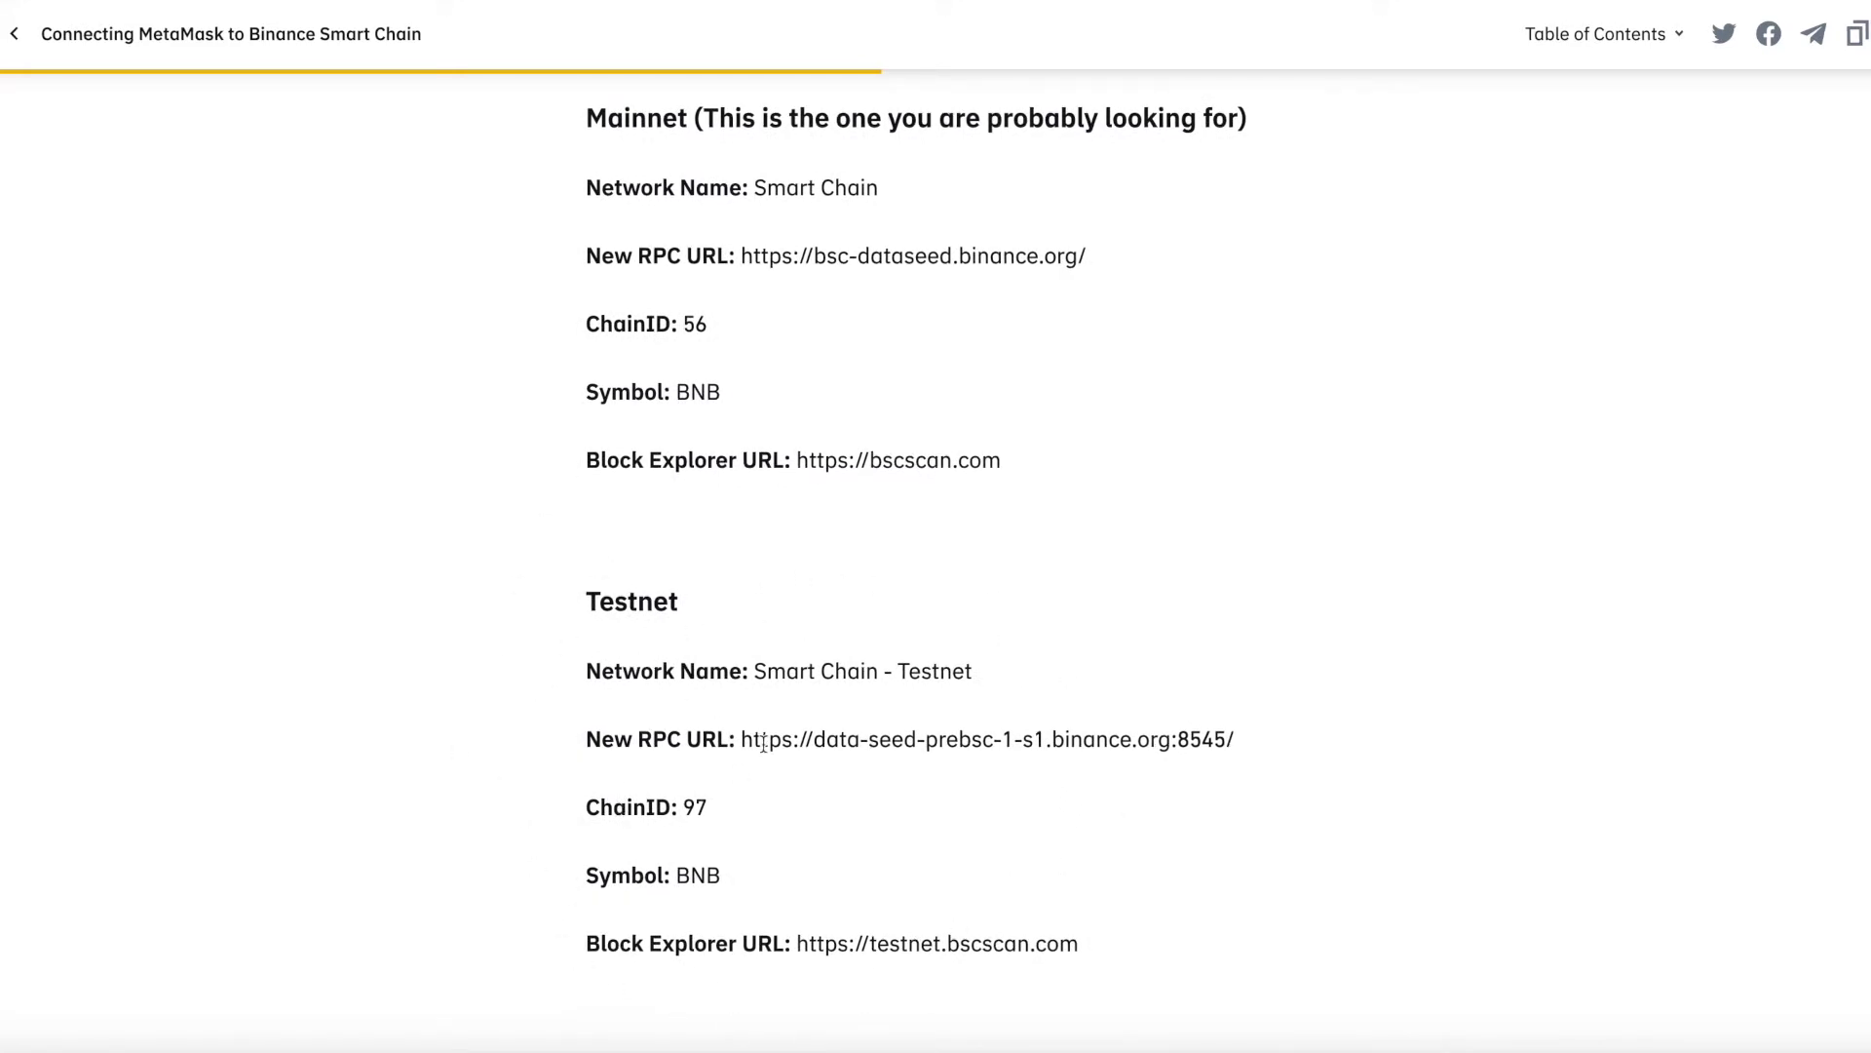
scroll(851, 569, up, 1)
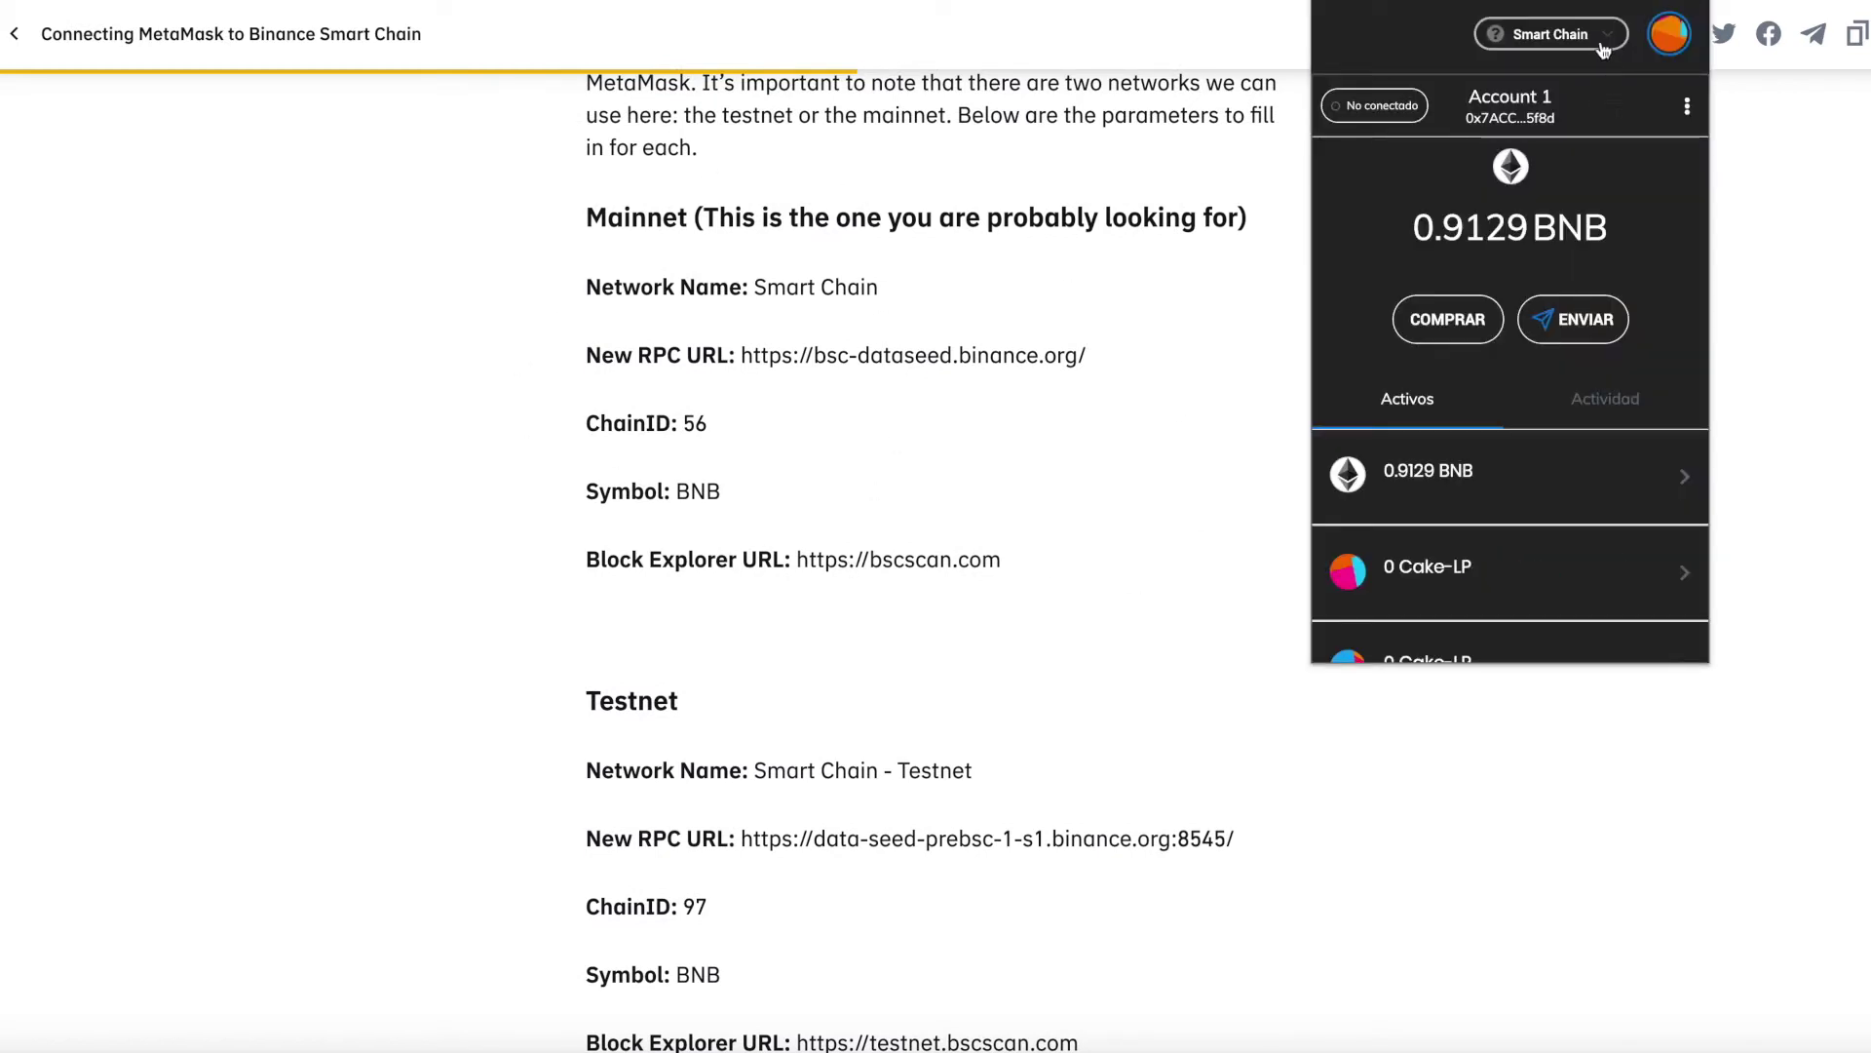
click(1603, 39)
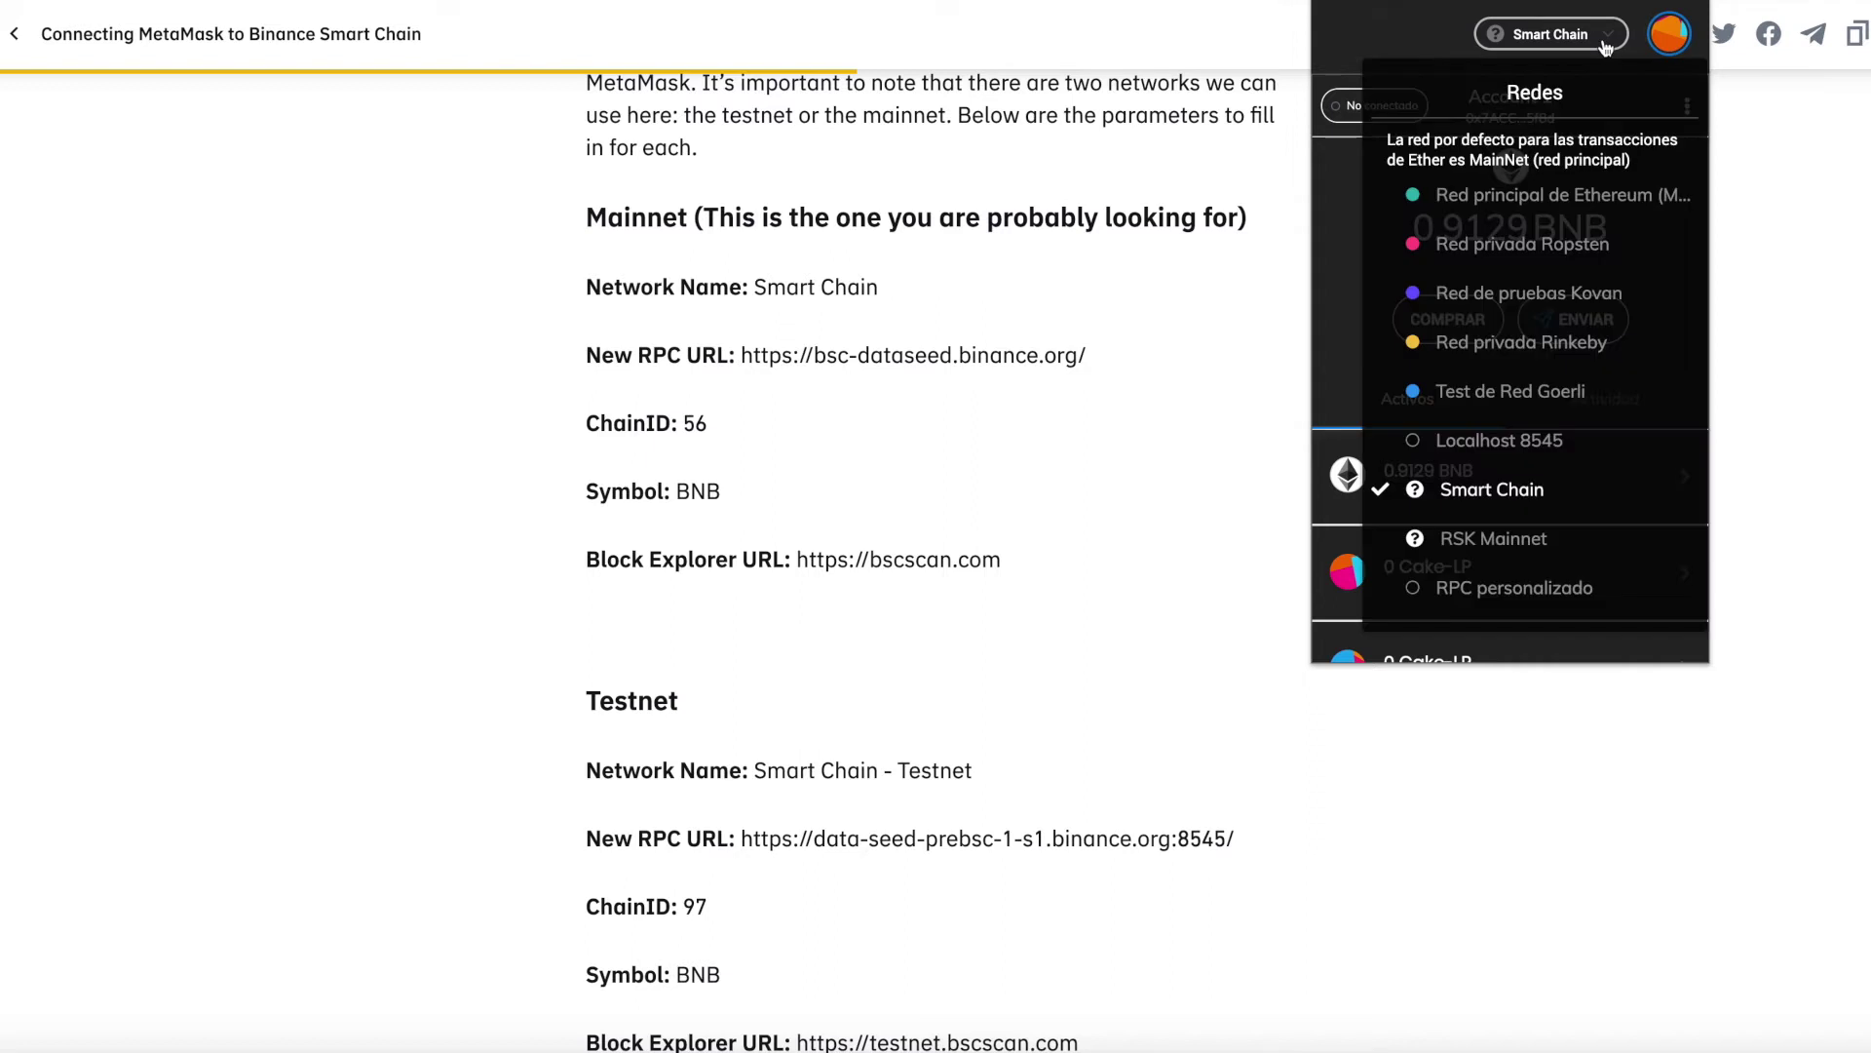
click(1508, 591)
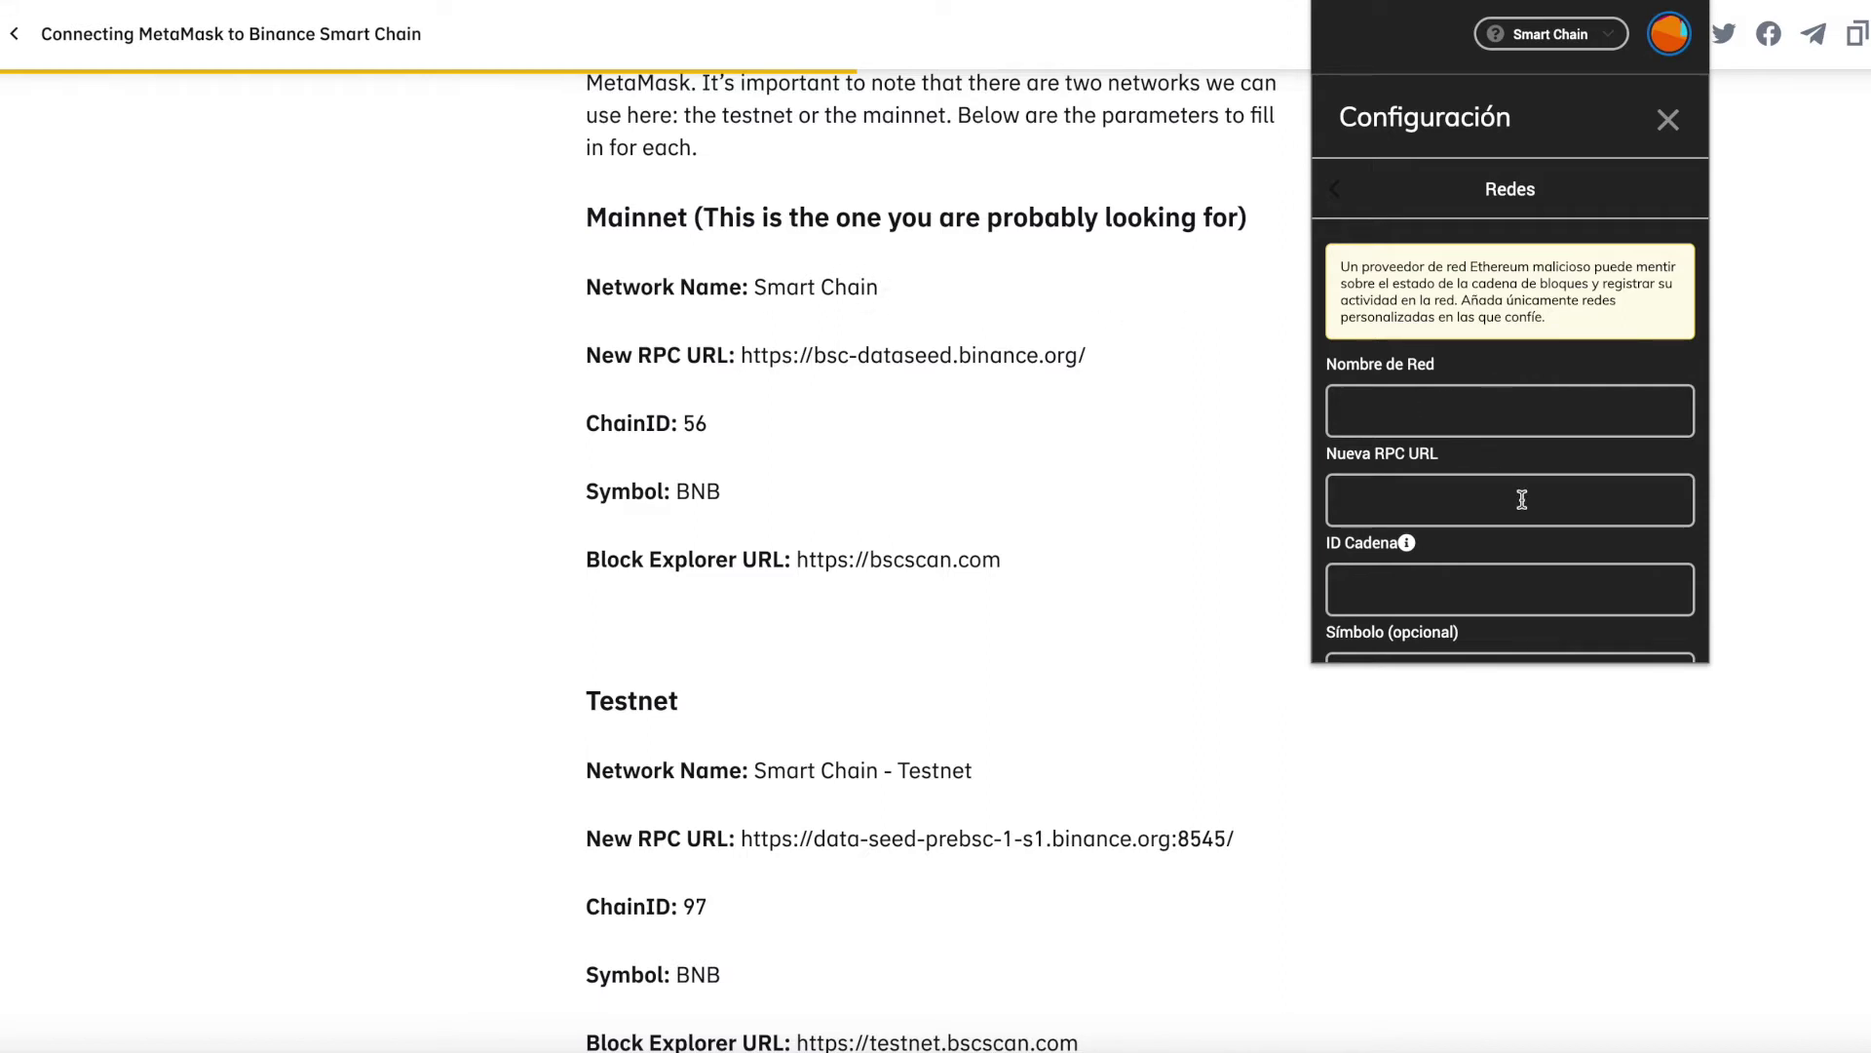
click(1508, 421)
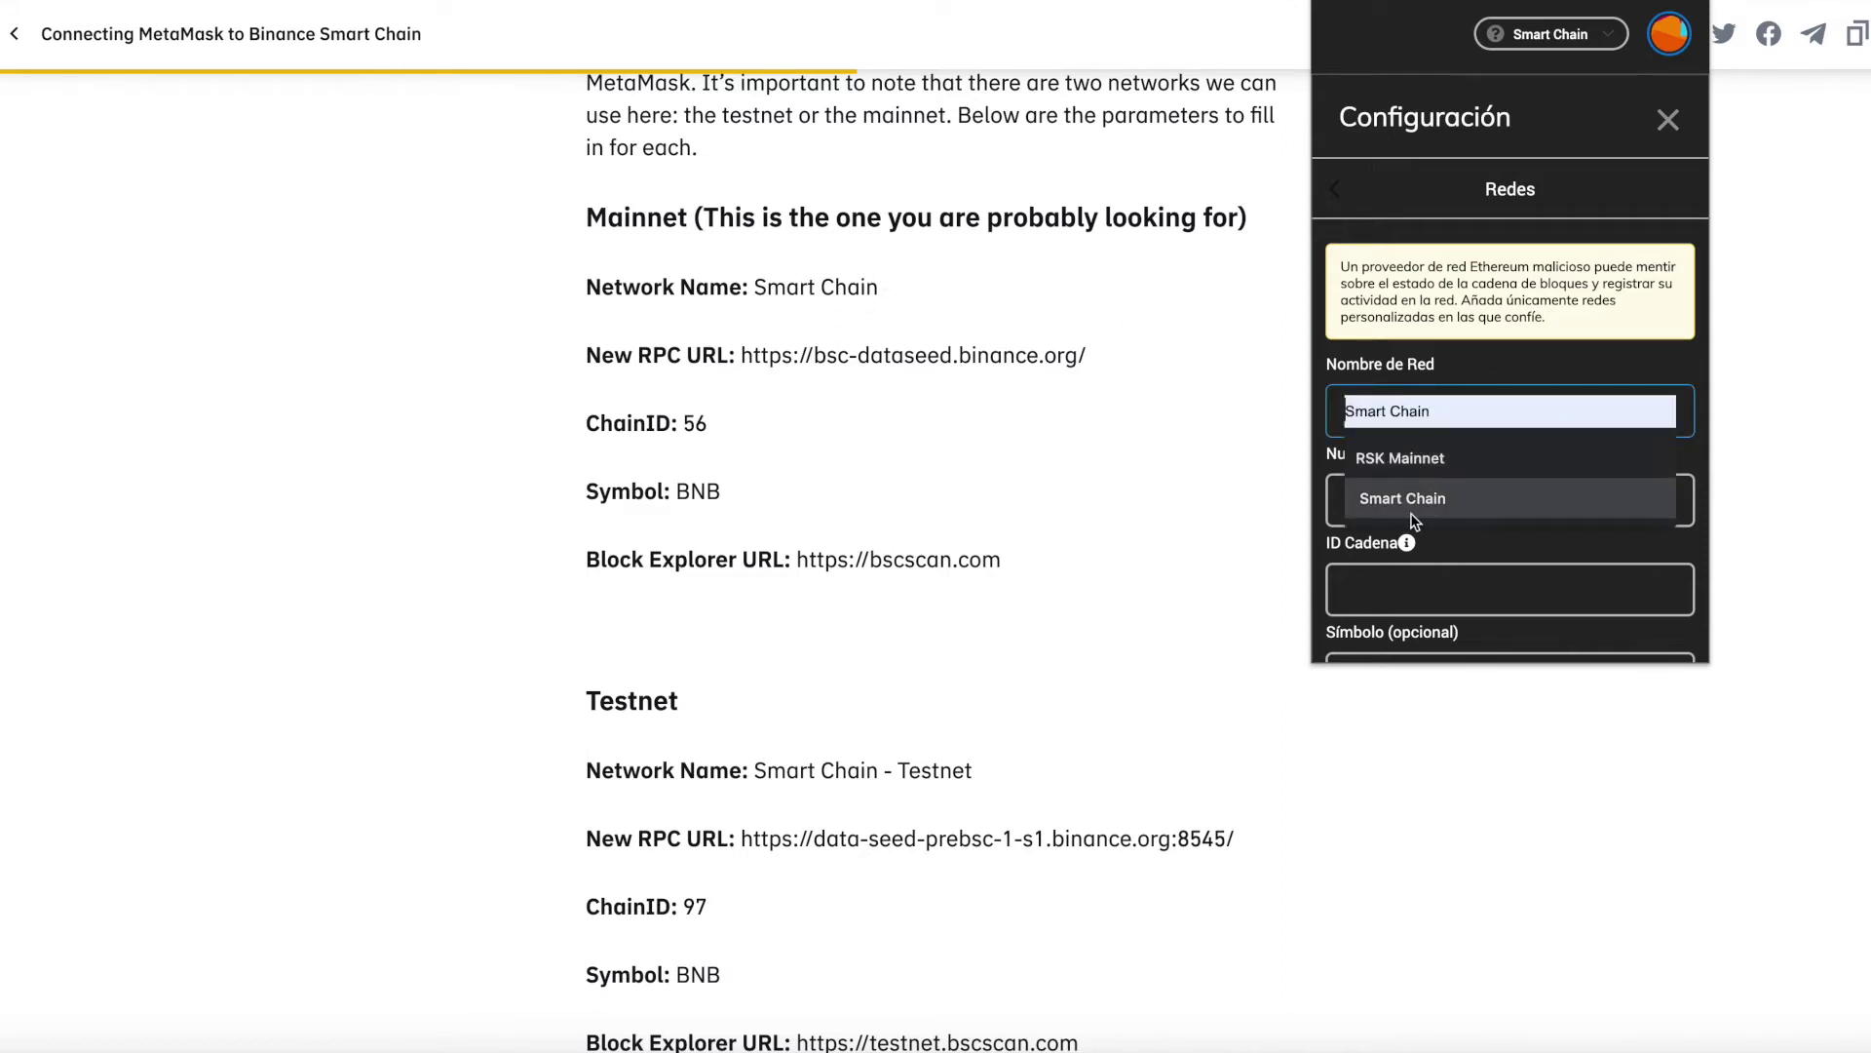
click(1413, 503)
click(1412, 505)
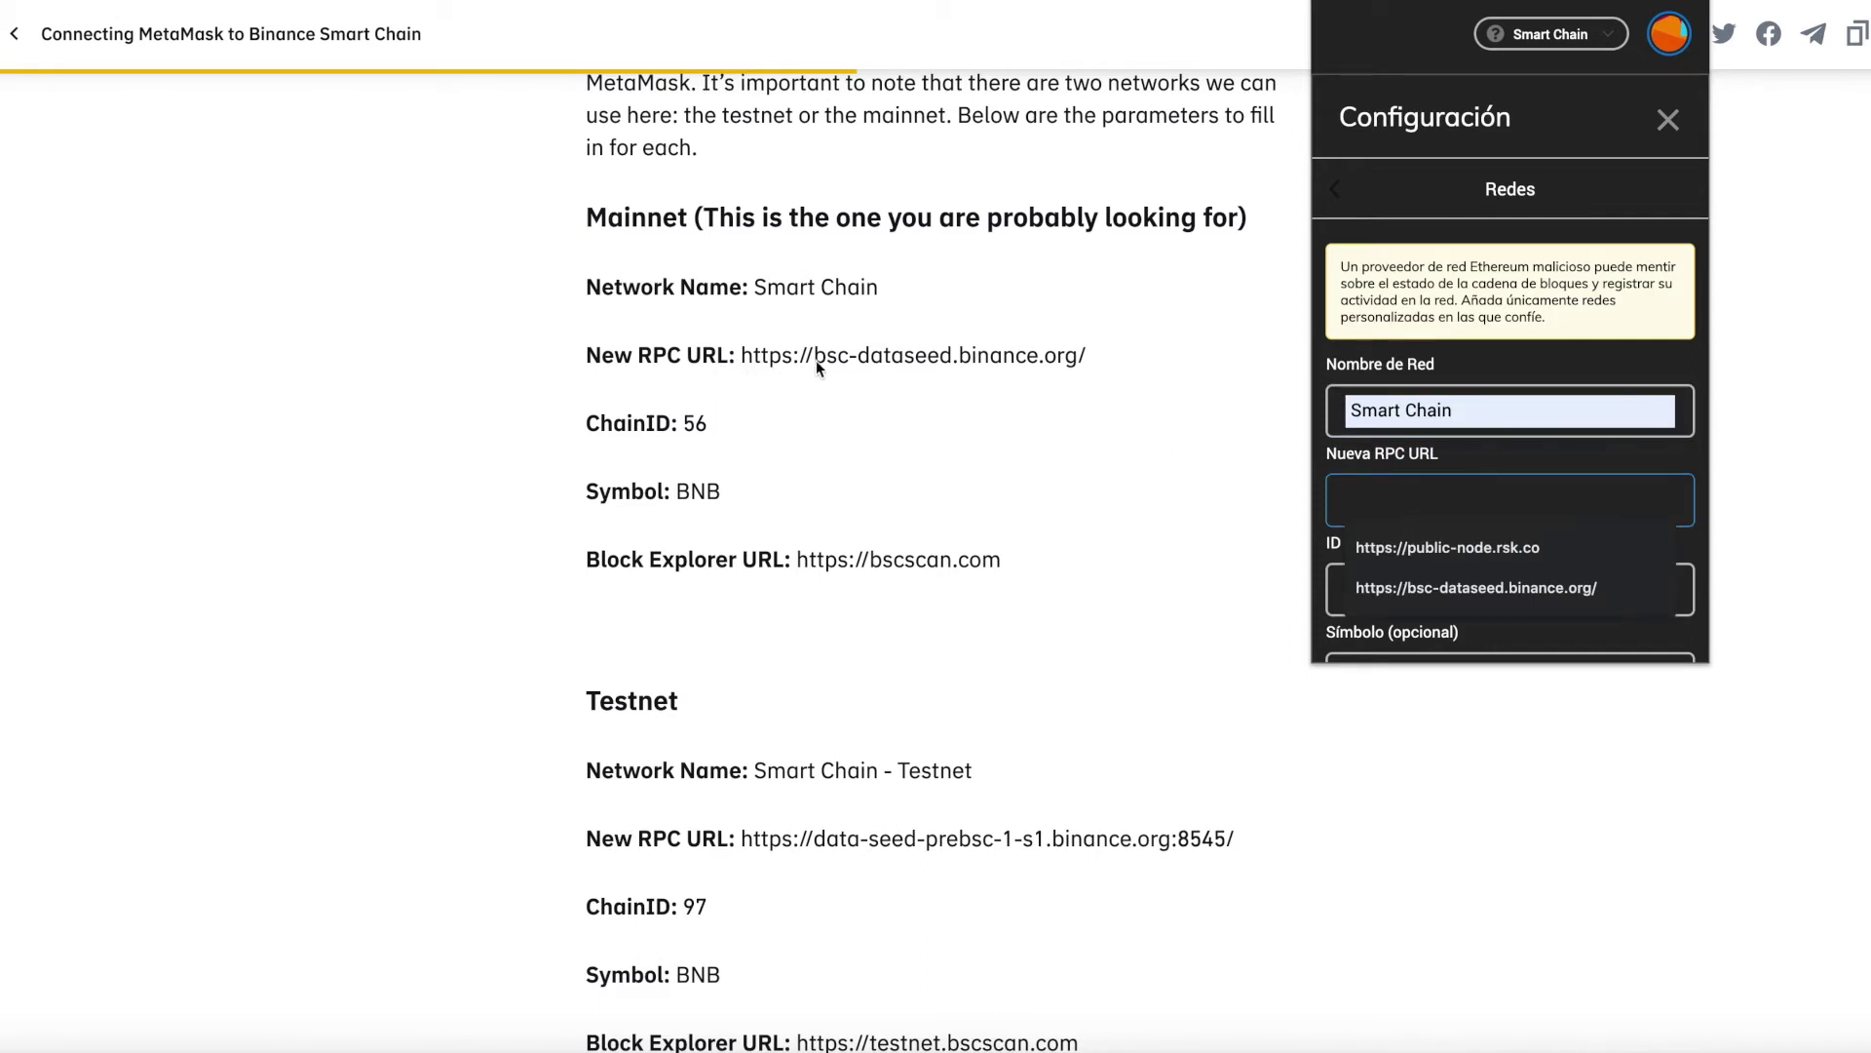
click(1395, 589)
scroll(1443, 526, down, 2)
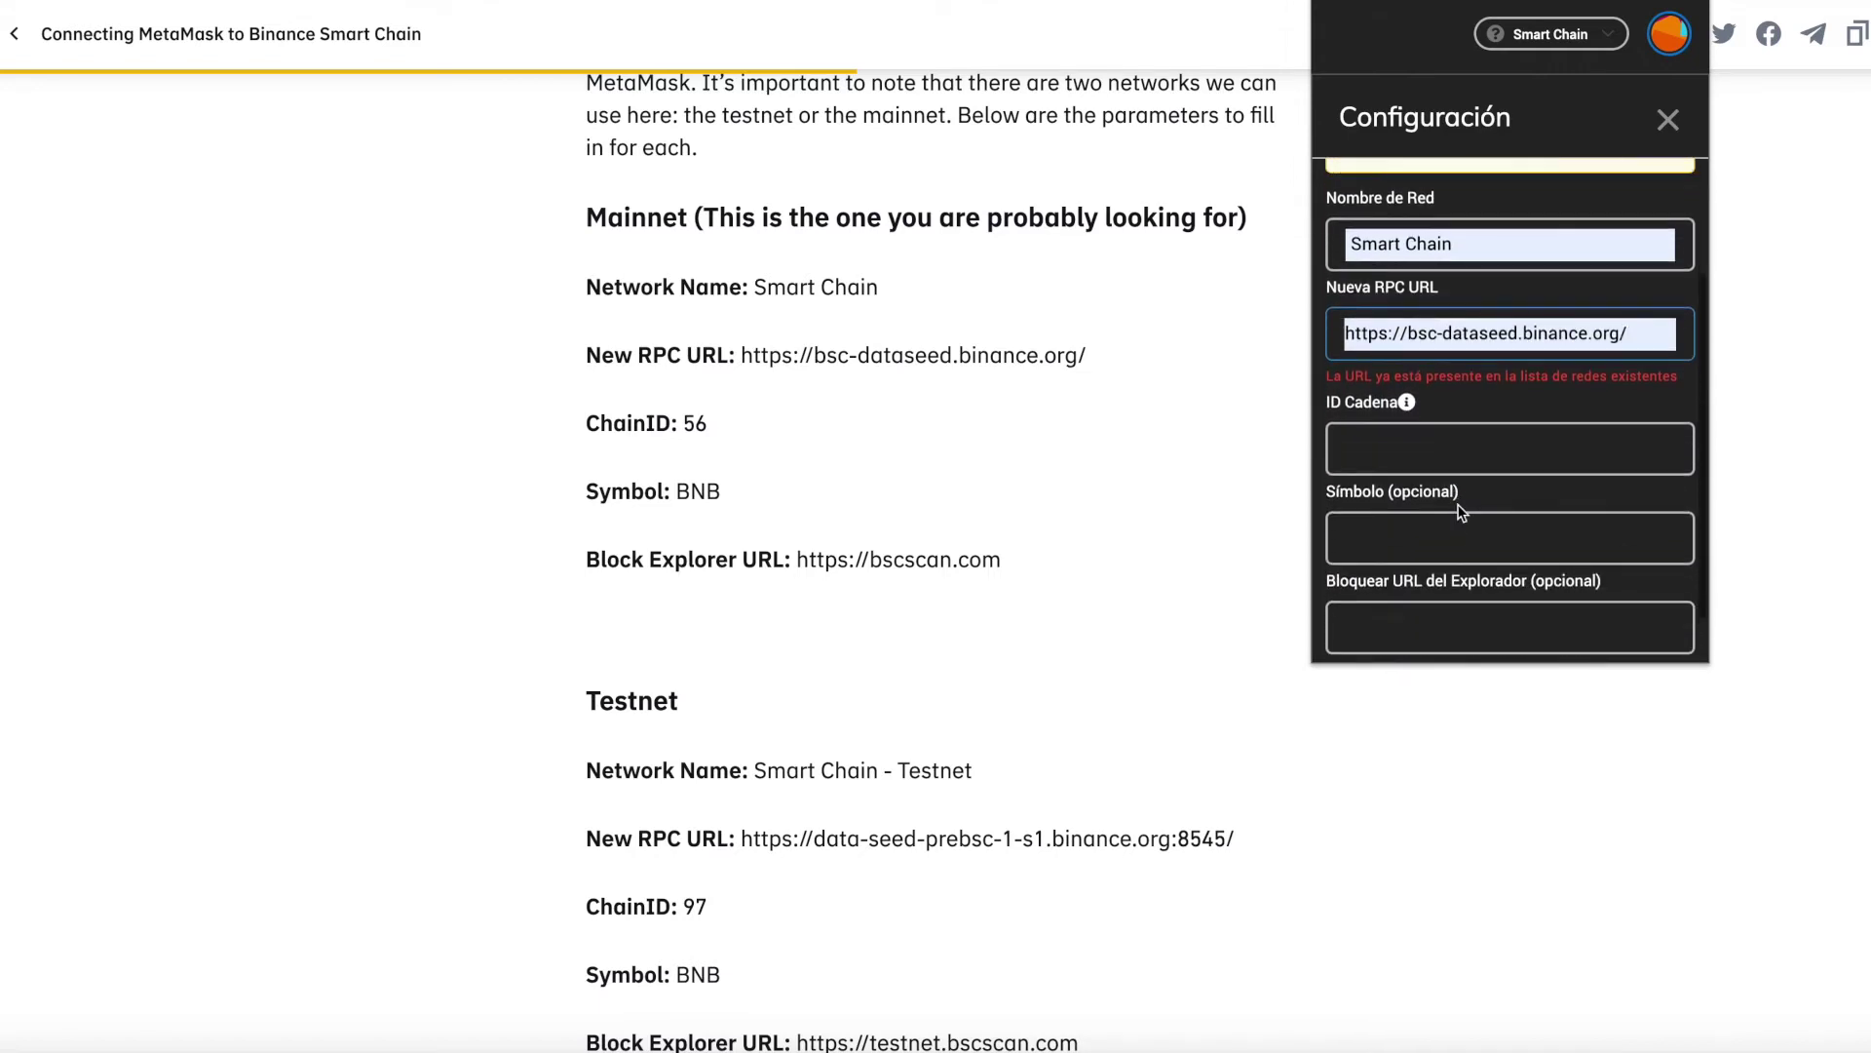
click(1432, 452)
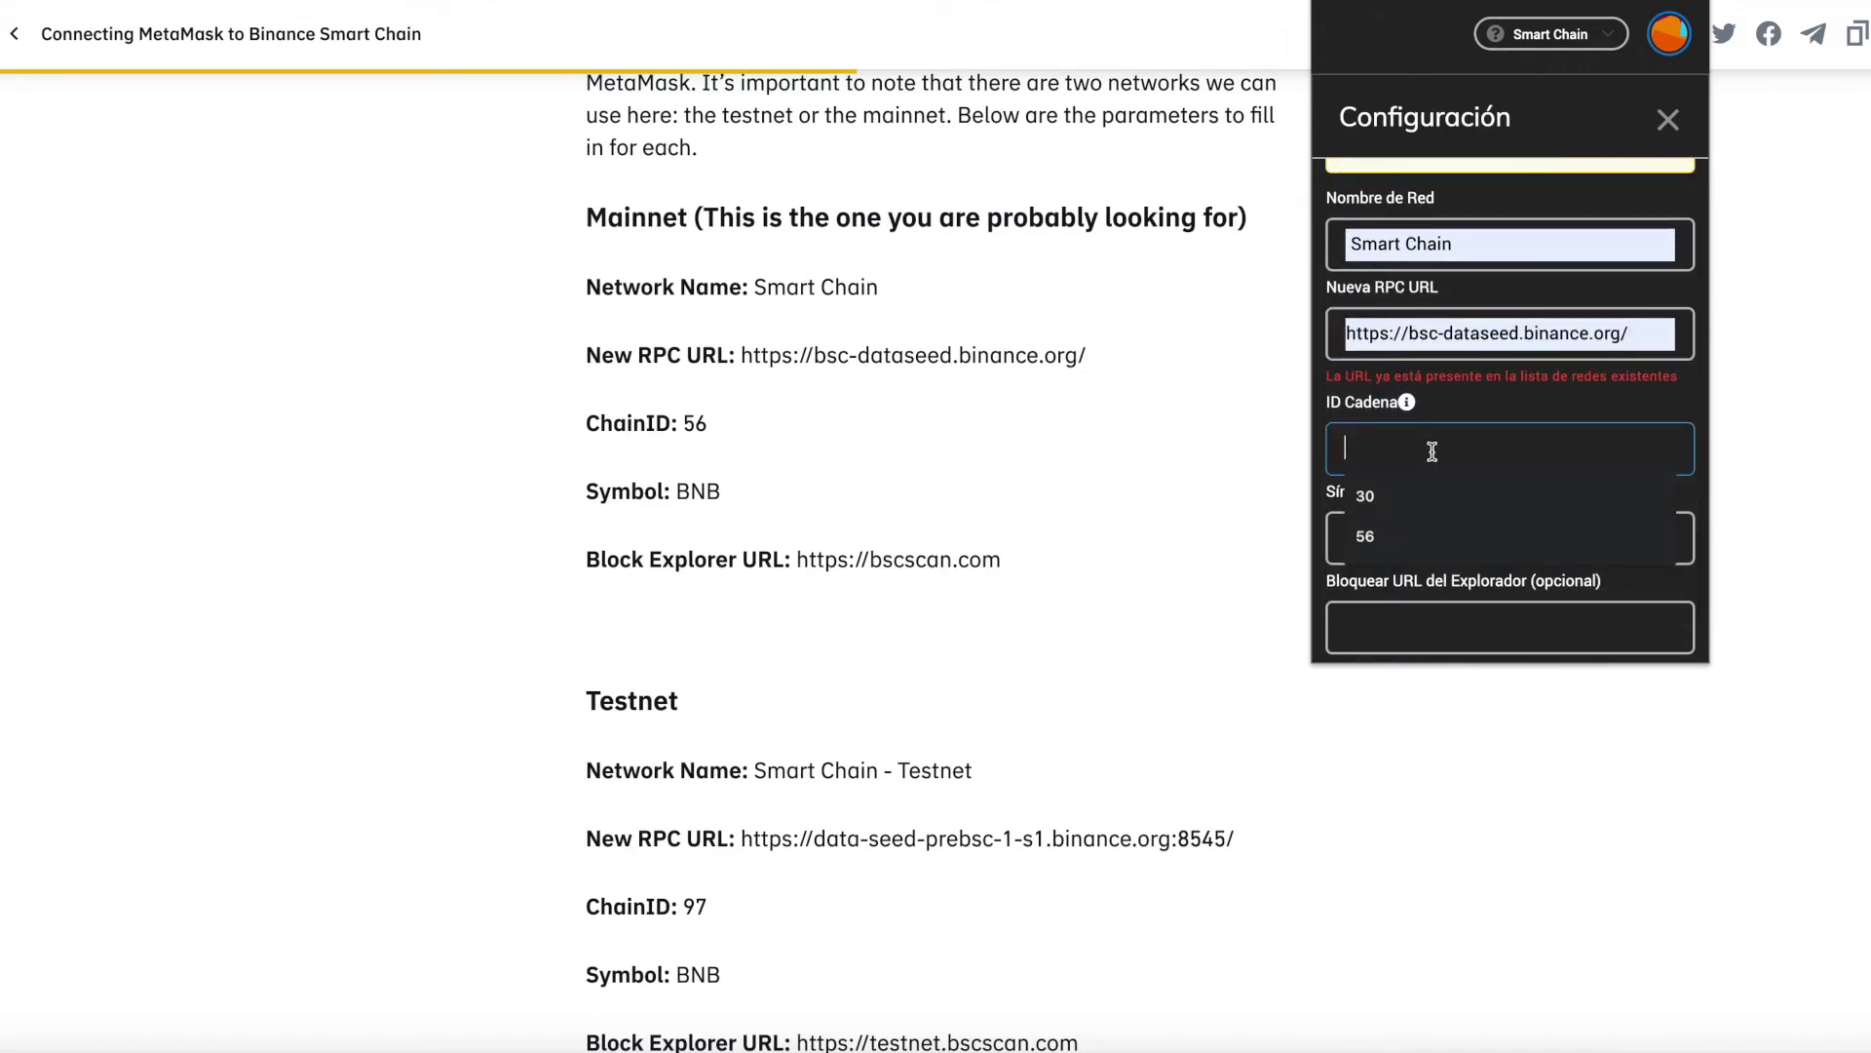
click(1432, 530)
scroll(1400, 527, down, 1)
click(1400, 501)
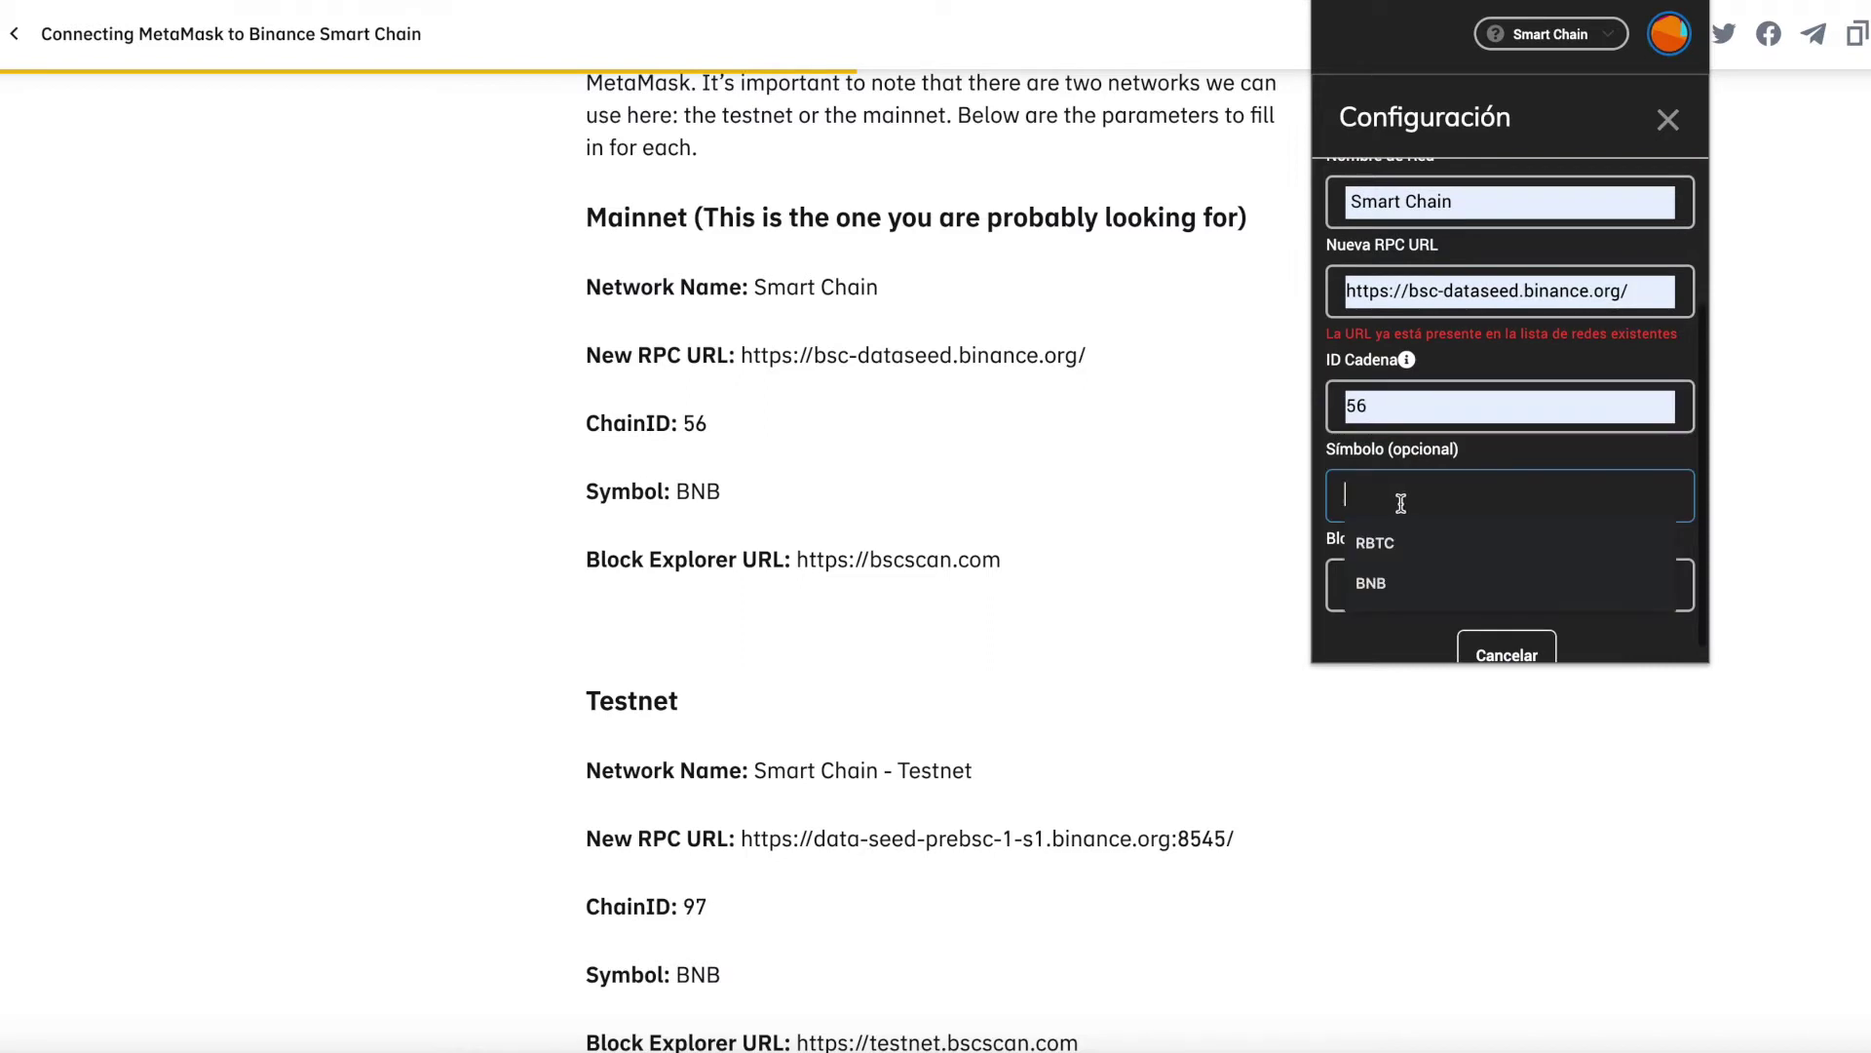
click(1406, 577)
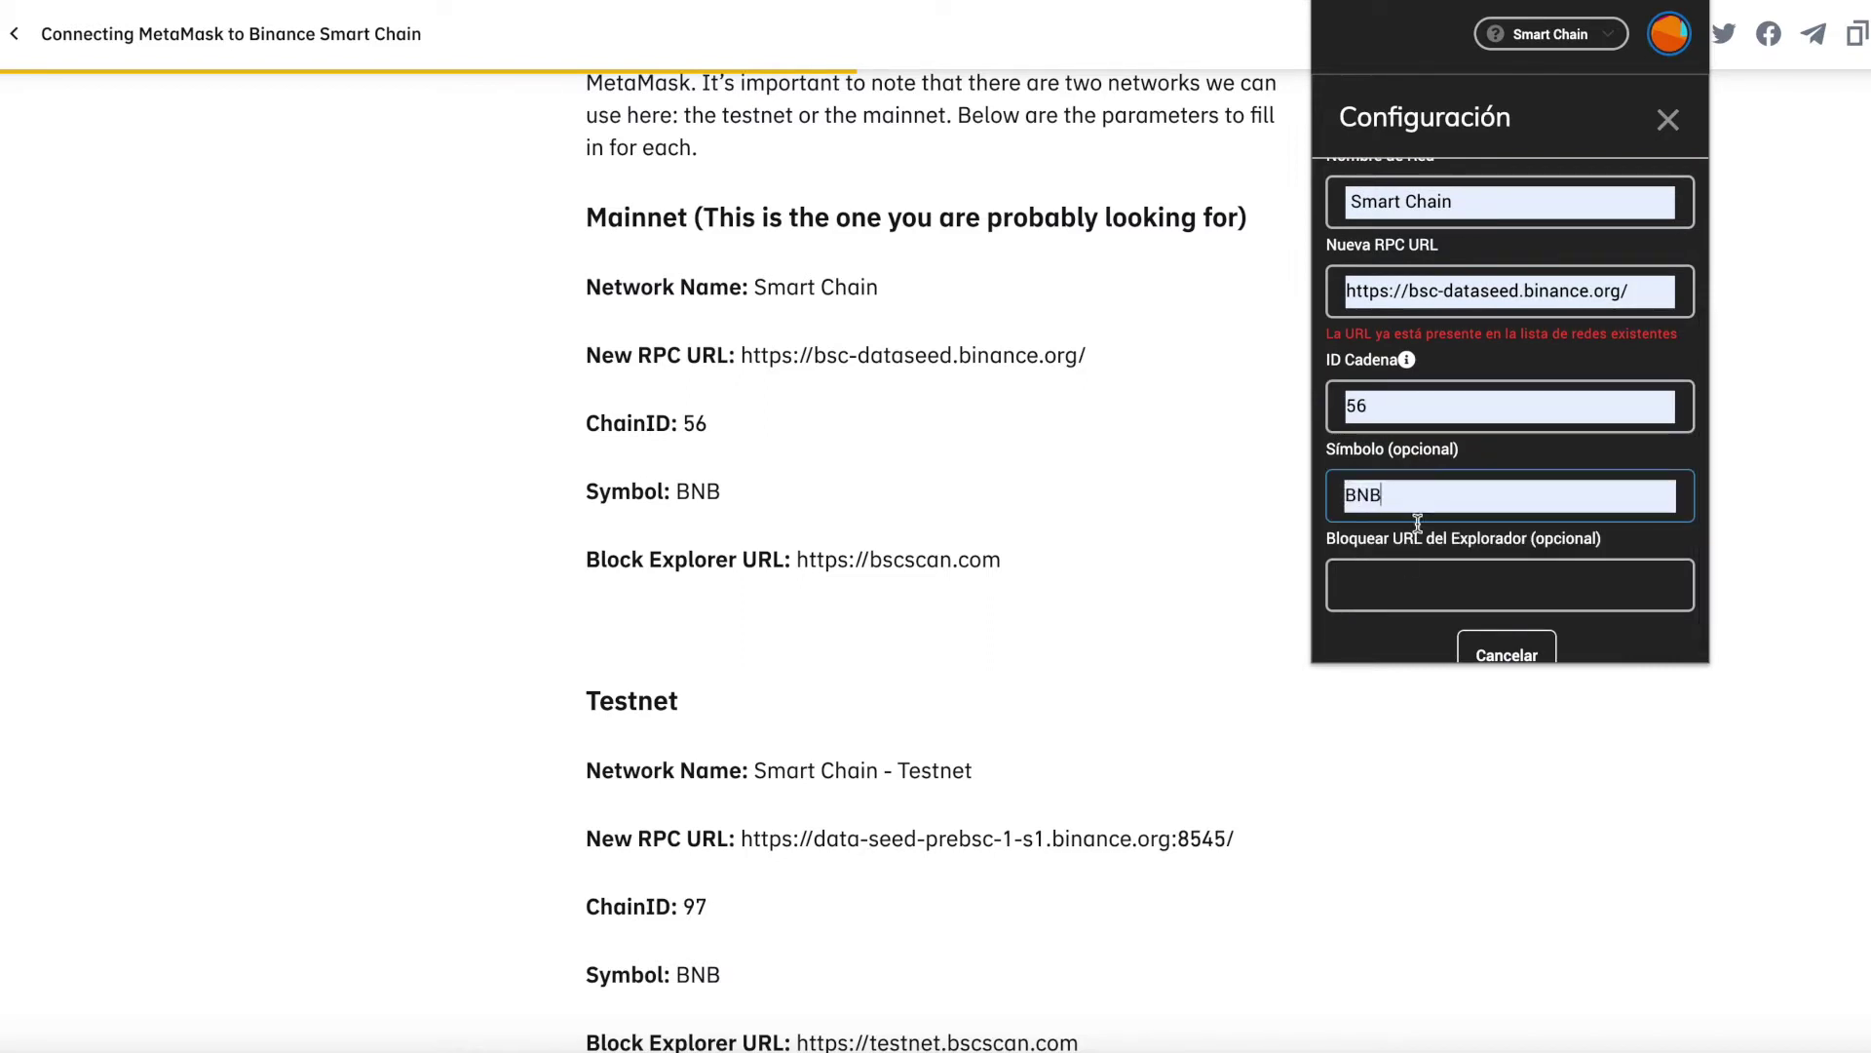
scroll(1418, 516, down, 1)
click(1405, 579)
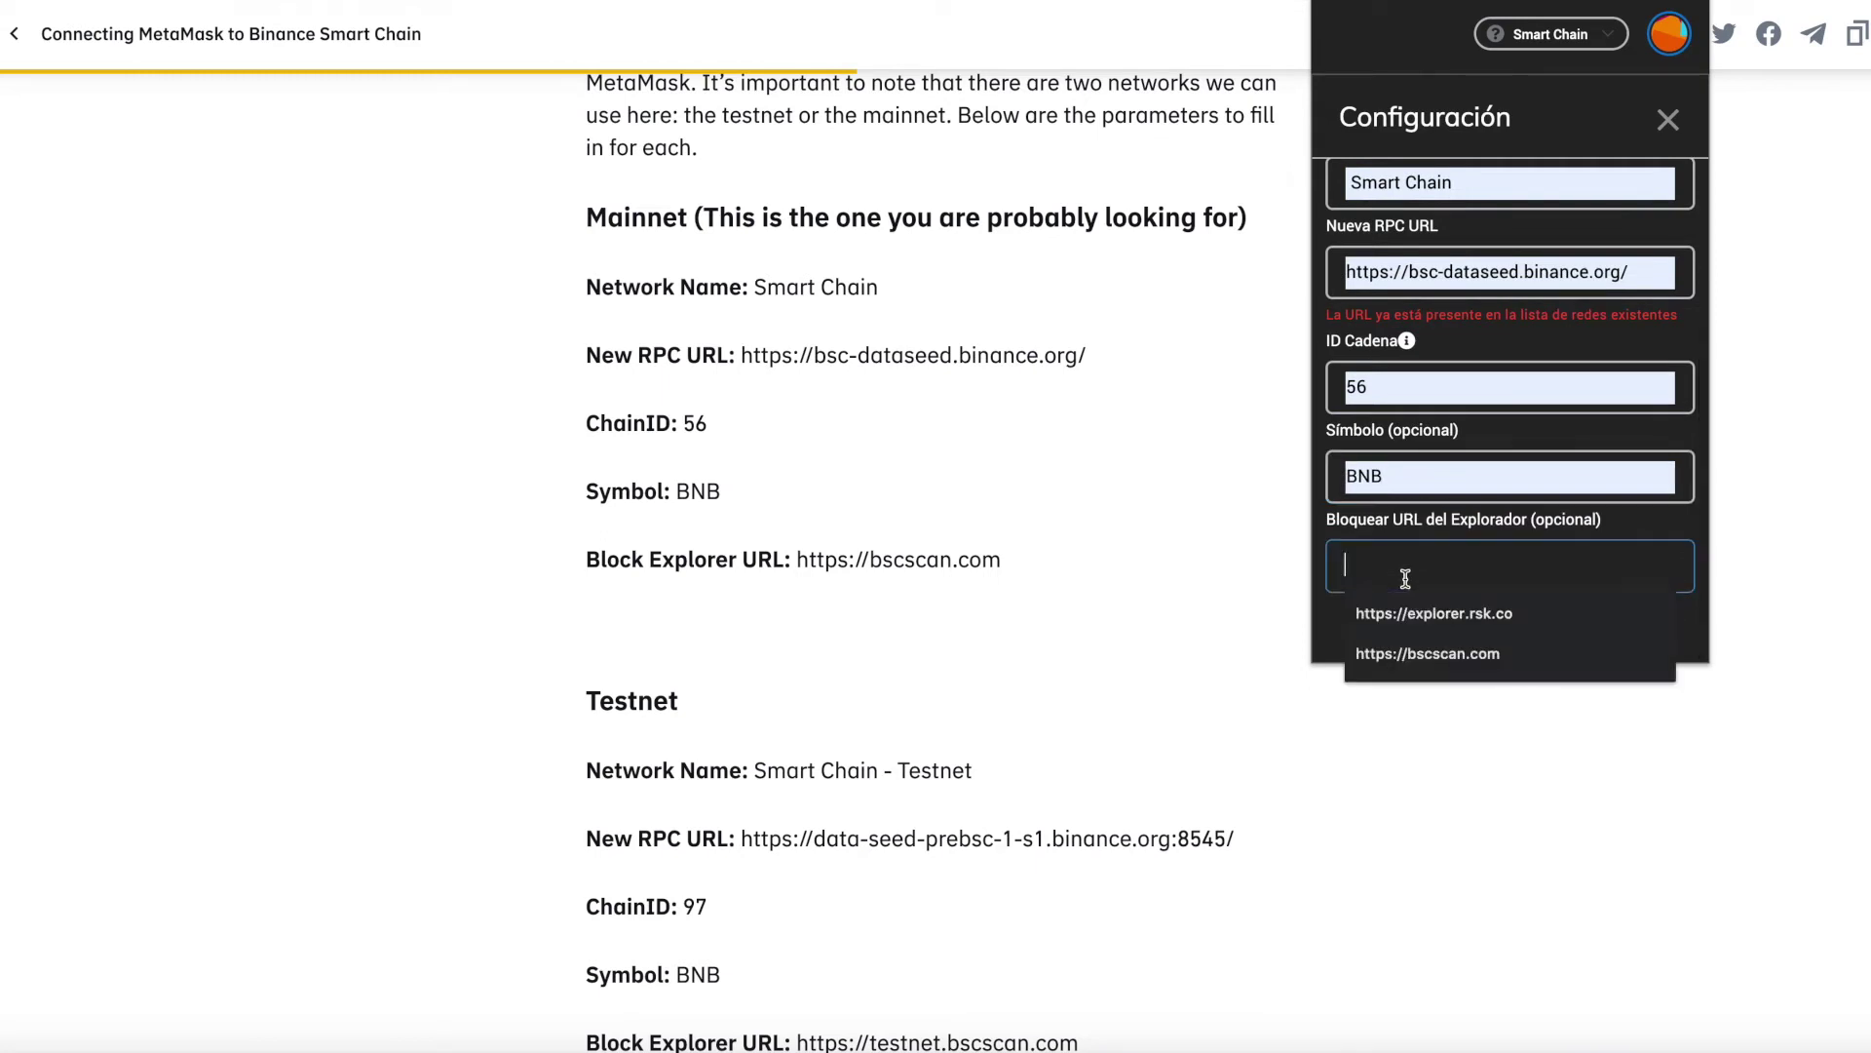
click(1395, 646)
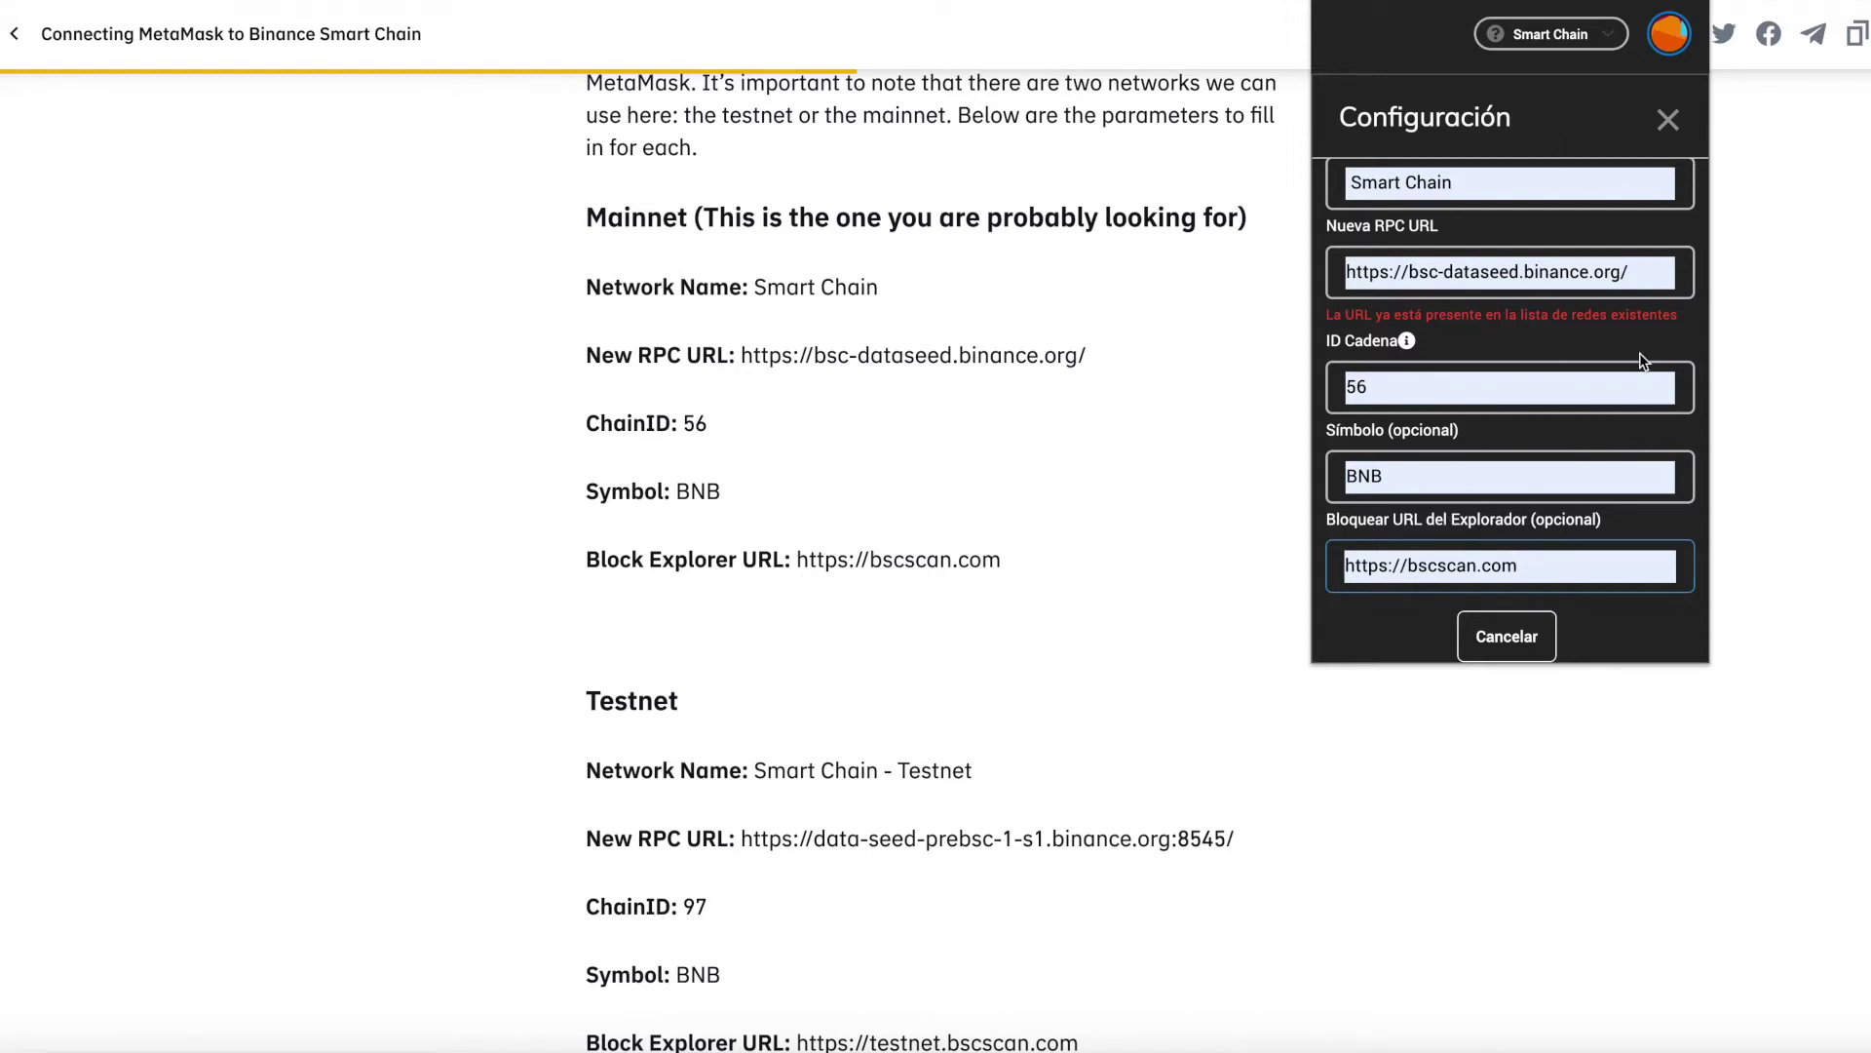
click(1536, 636)
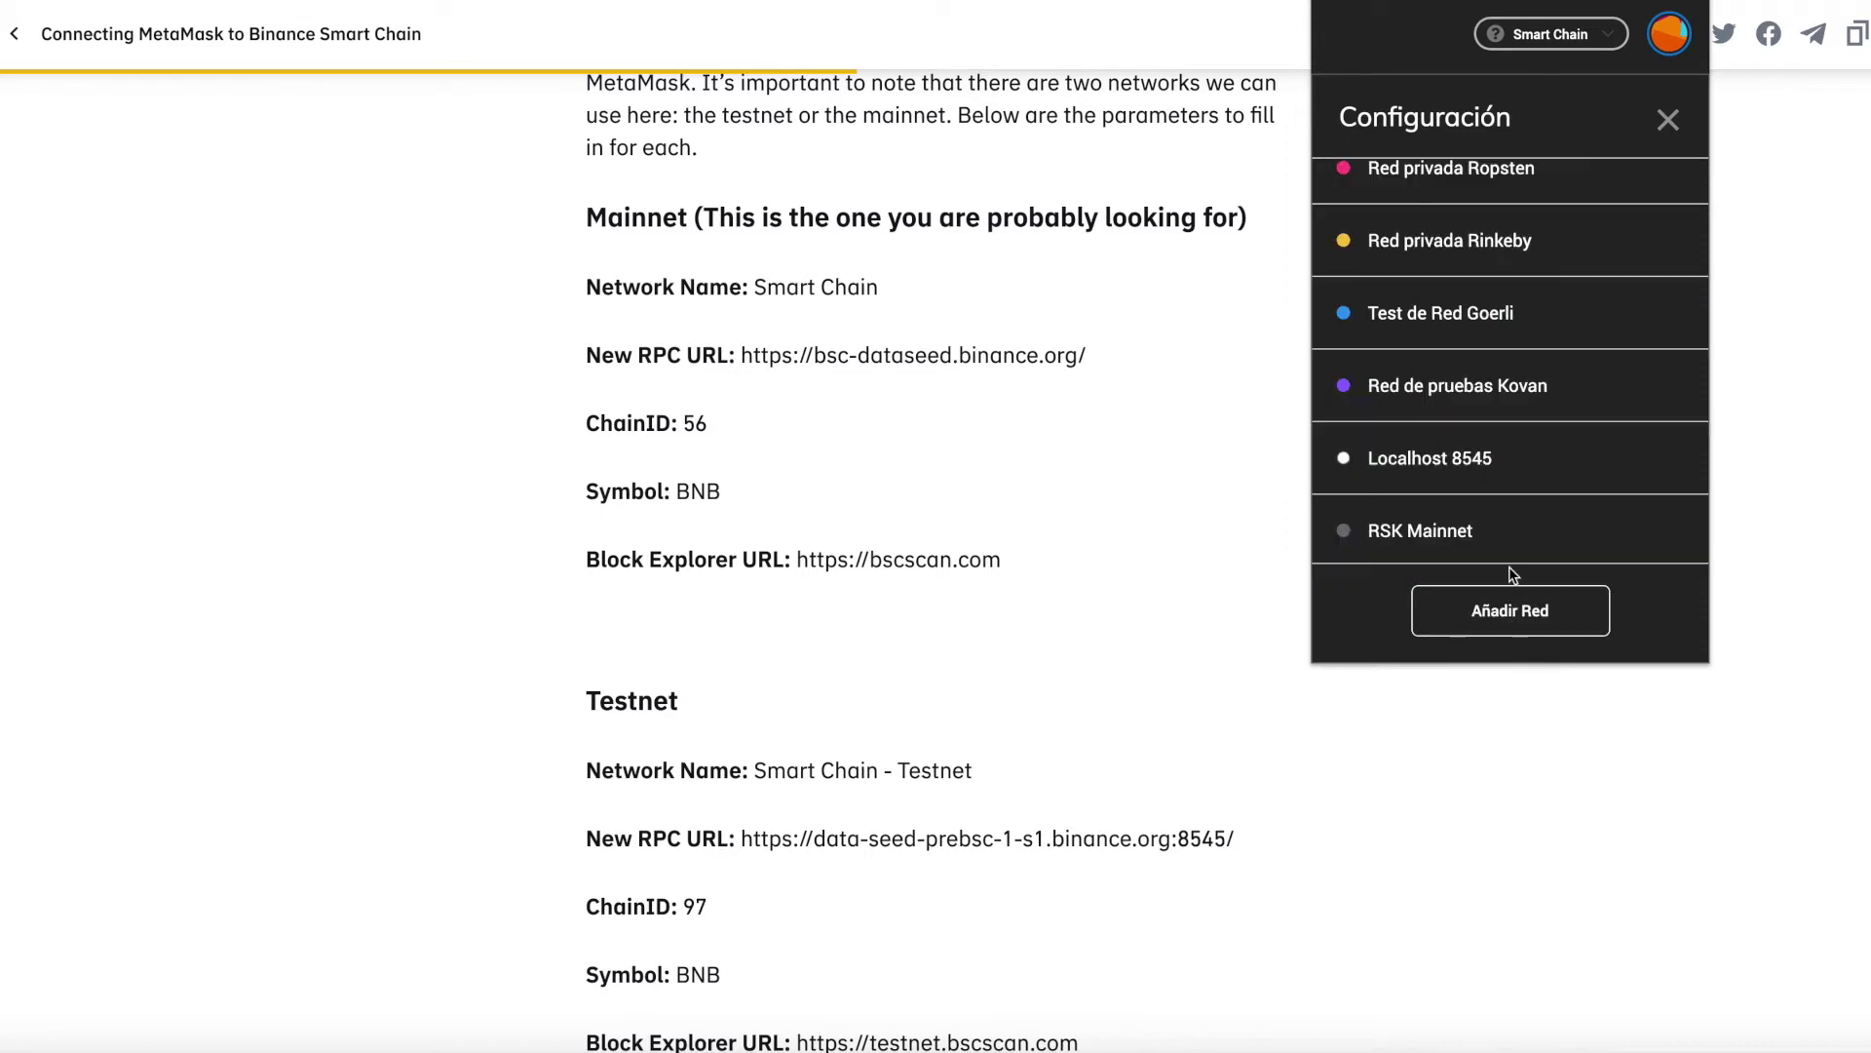
click(1667, 121)
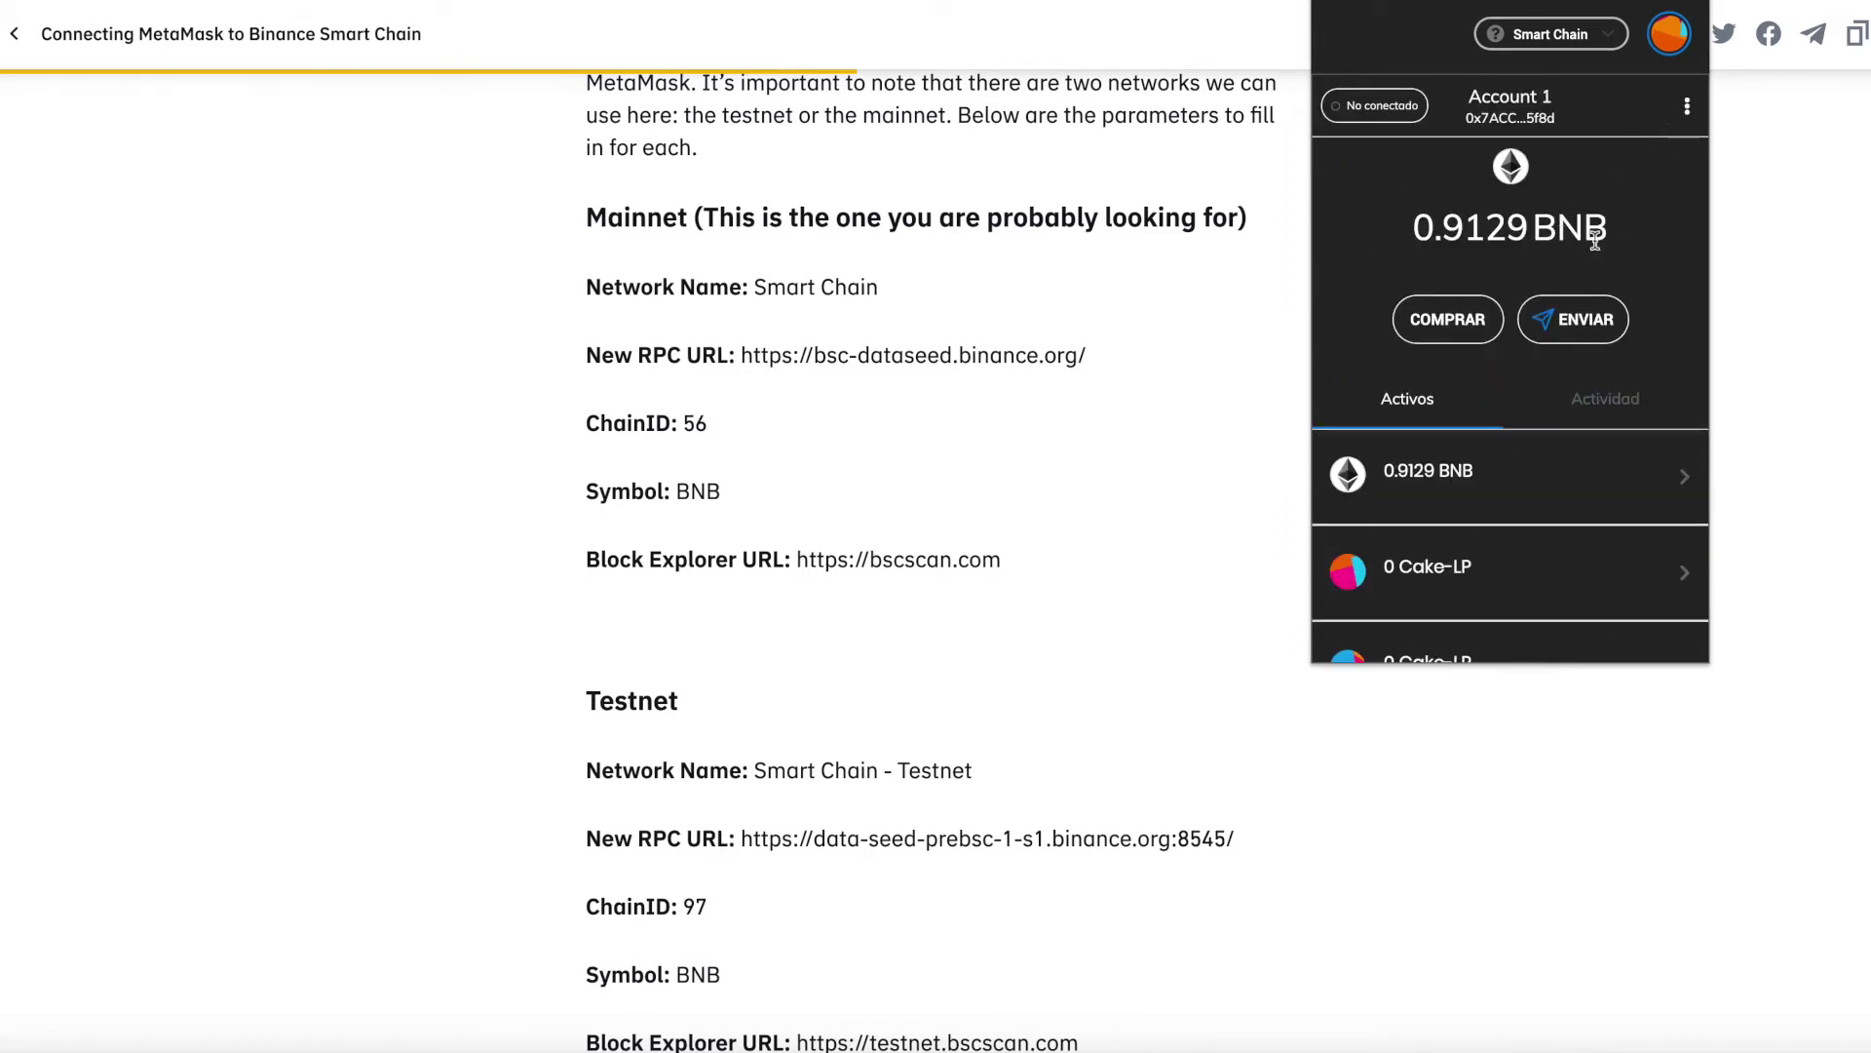
- Check the BNB balance shown for the wallet account and close the wallet extension
drag(1616, 234, 1422, 227)
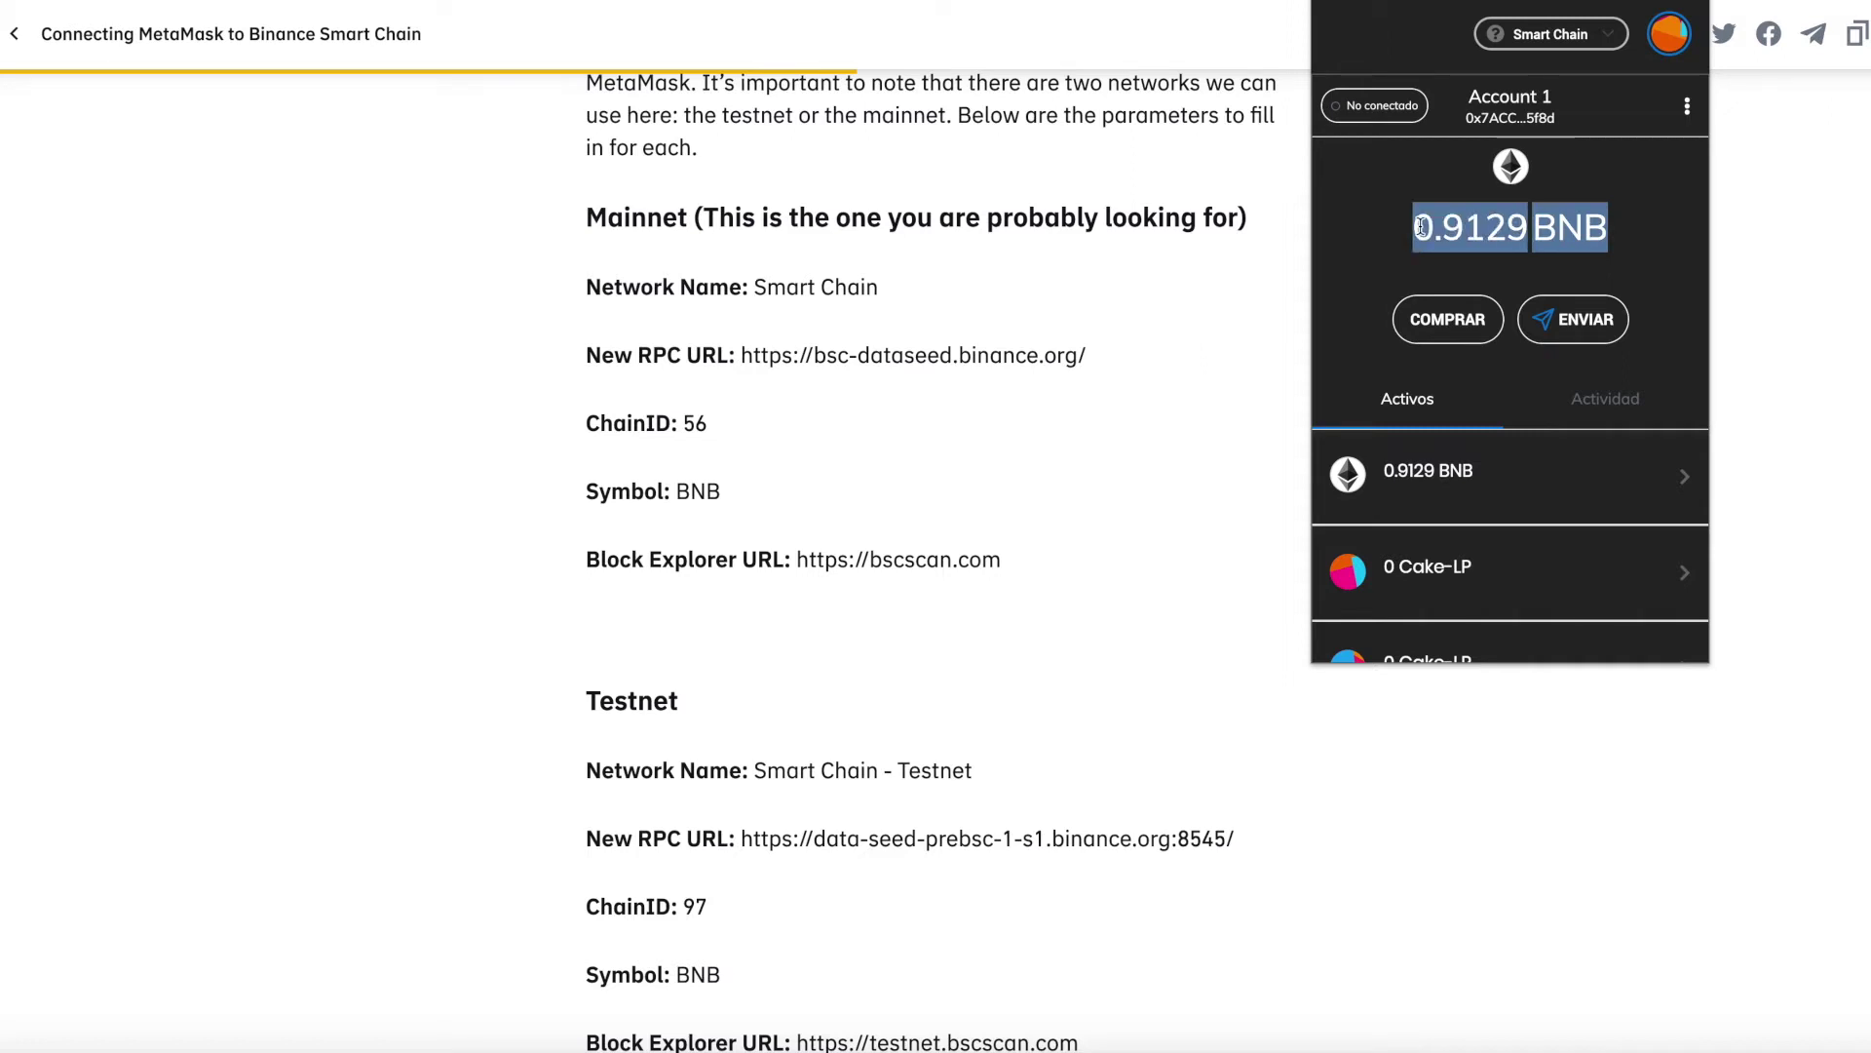
click(1594, 231)
drag(1618, 236, 1421, 247)
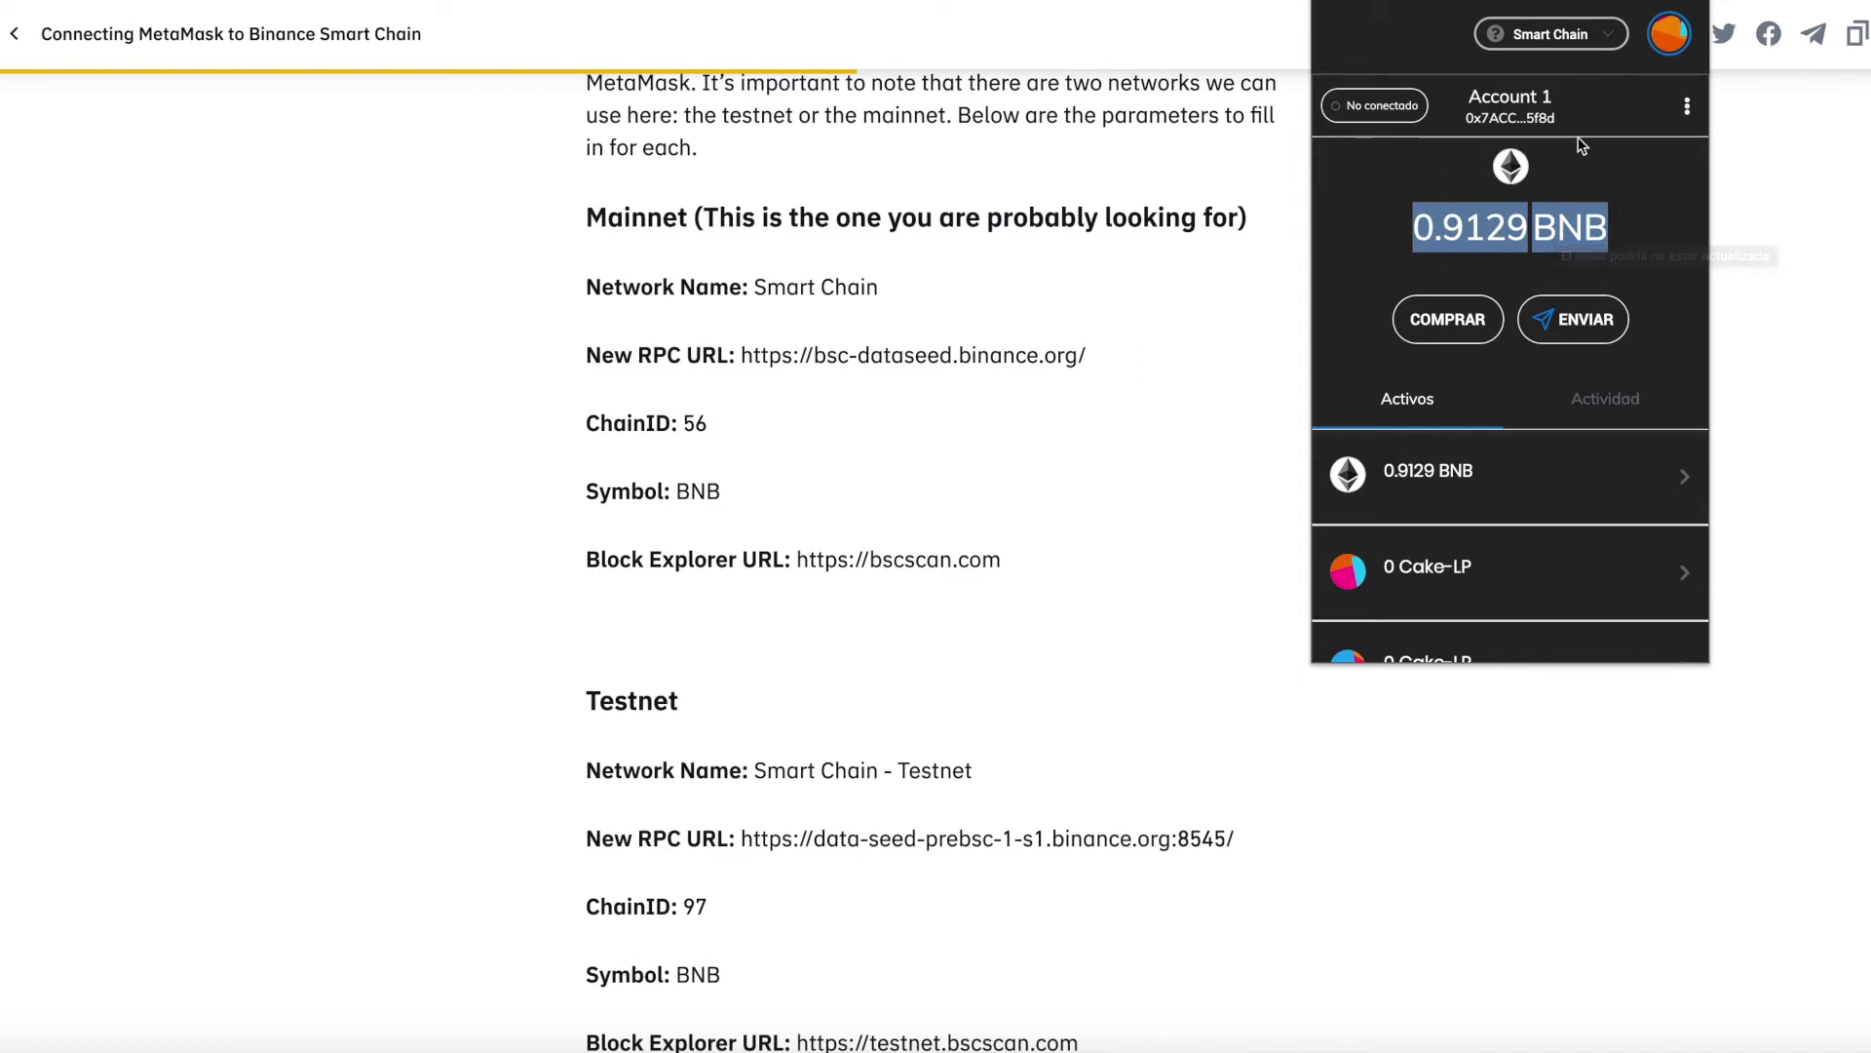
click(1548, 195)
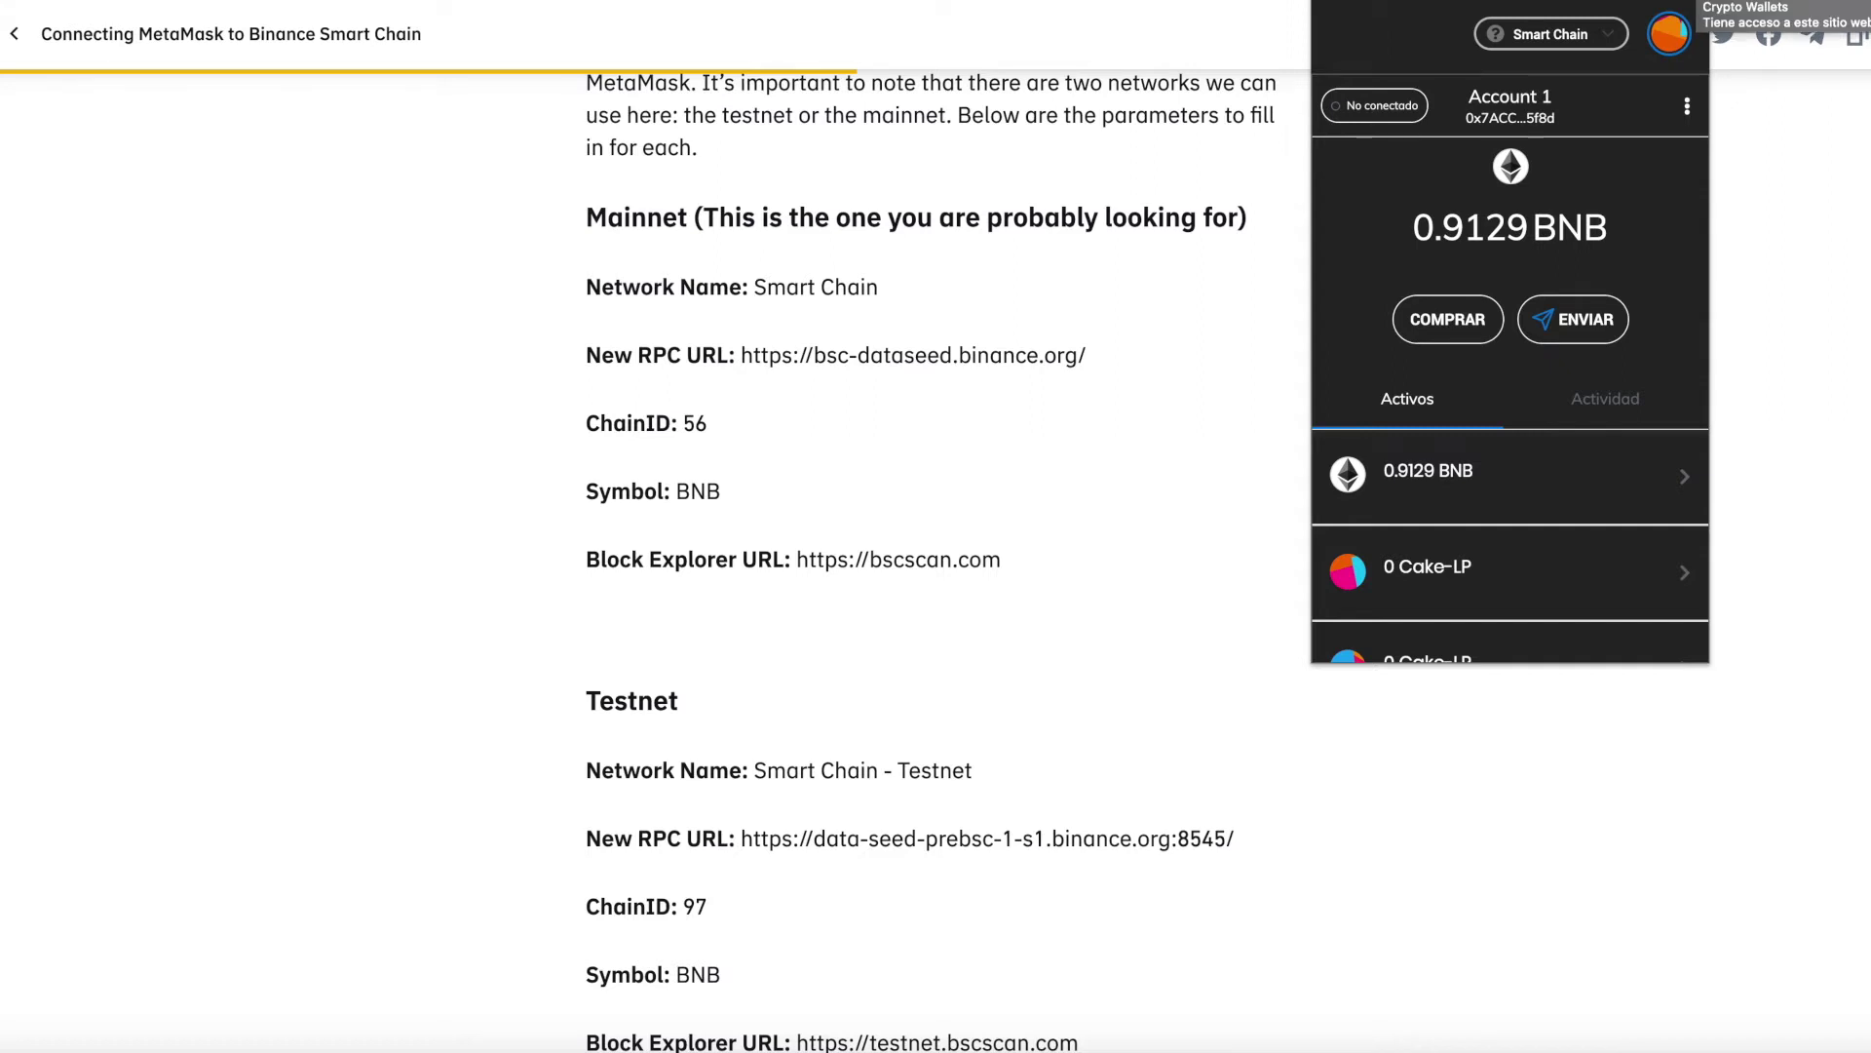
key(Escape)
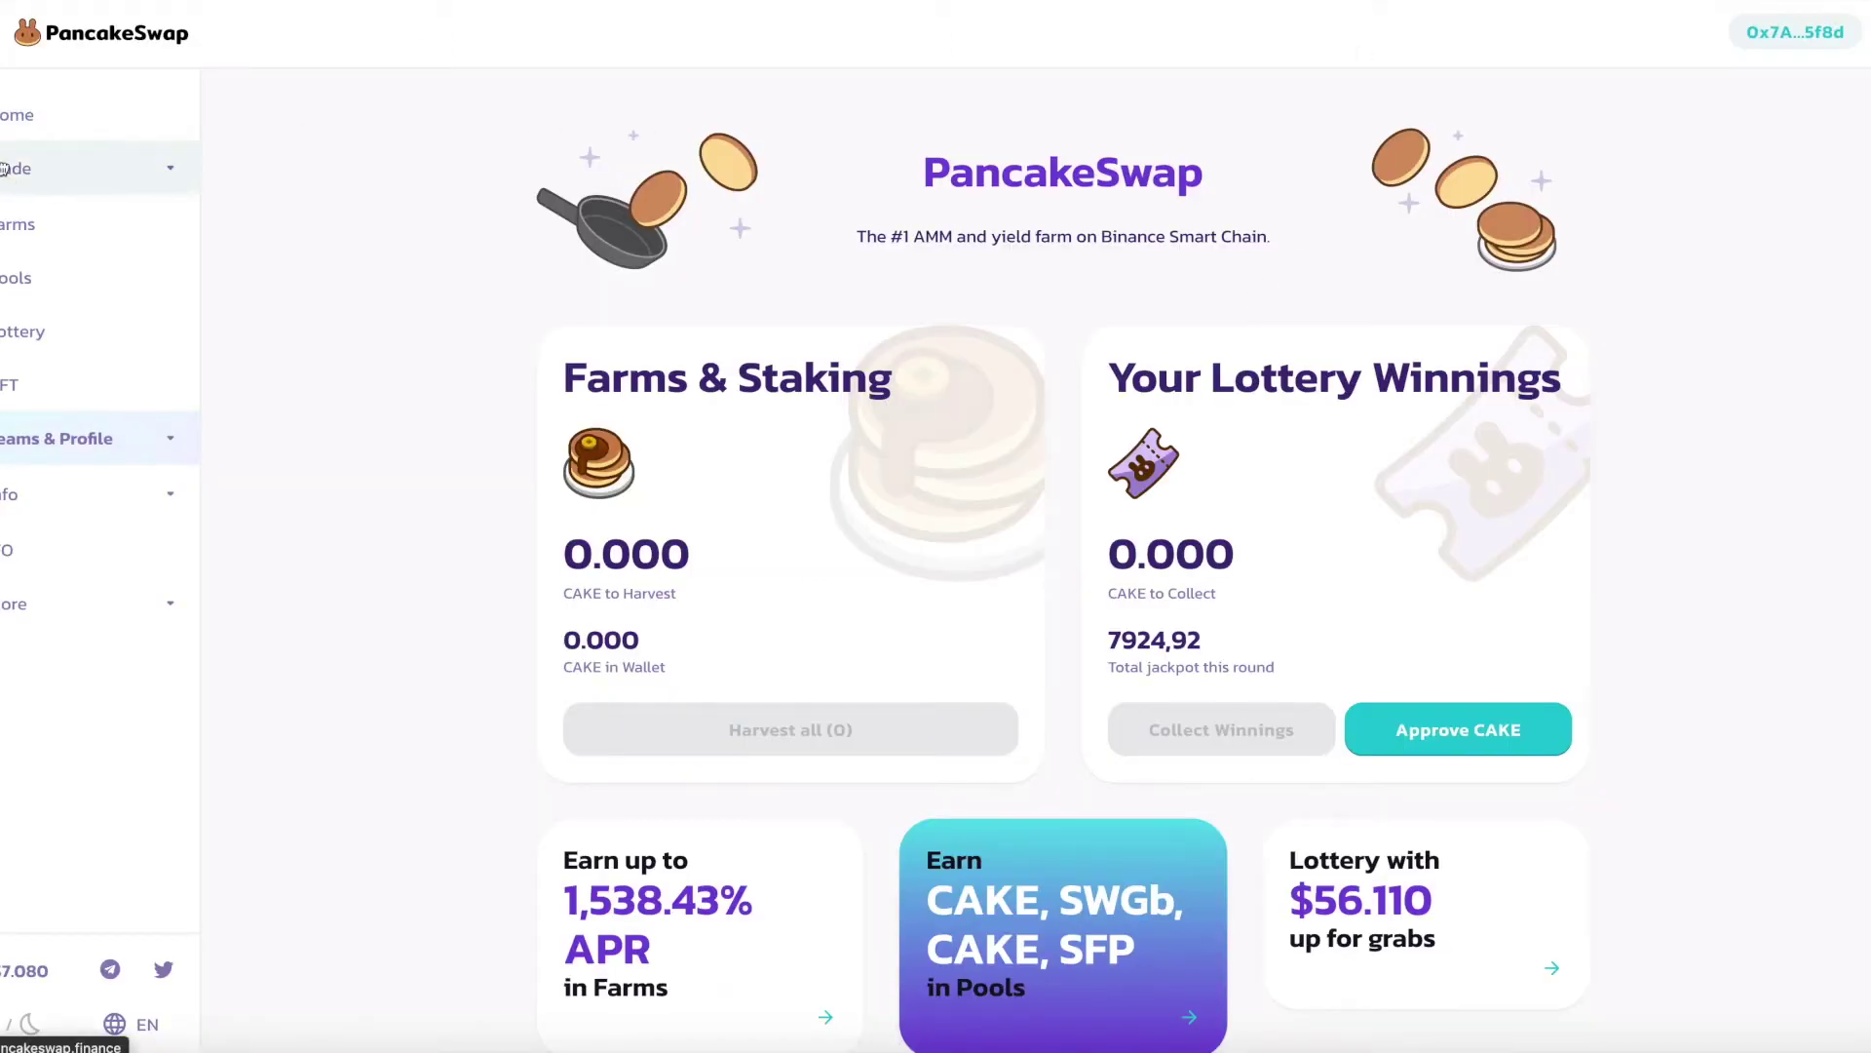
- Open the token exchange page and view the list of tokens available to swap from, keeping BNB
click(76, 181)
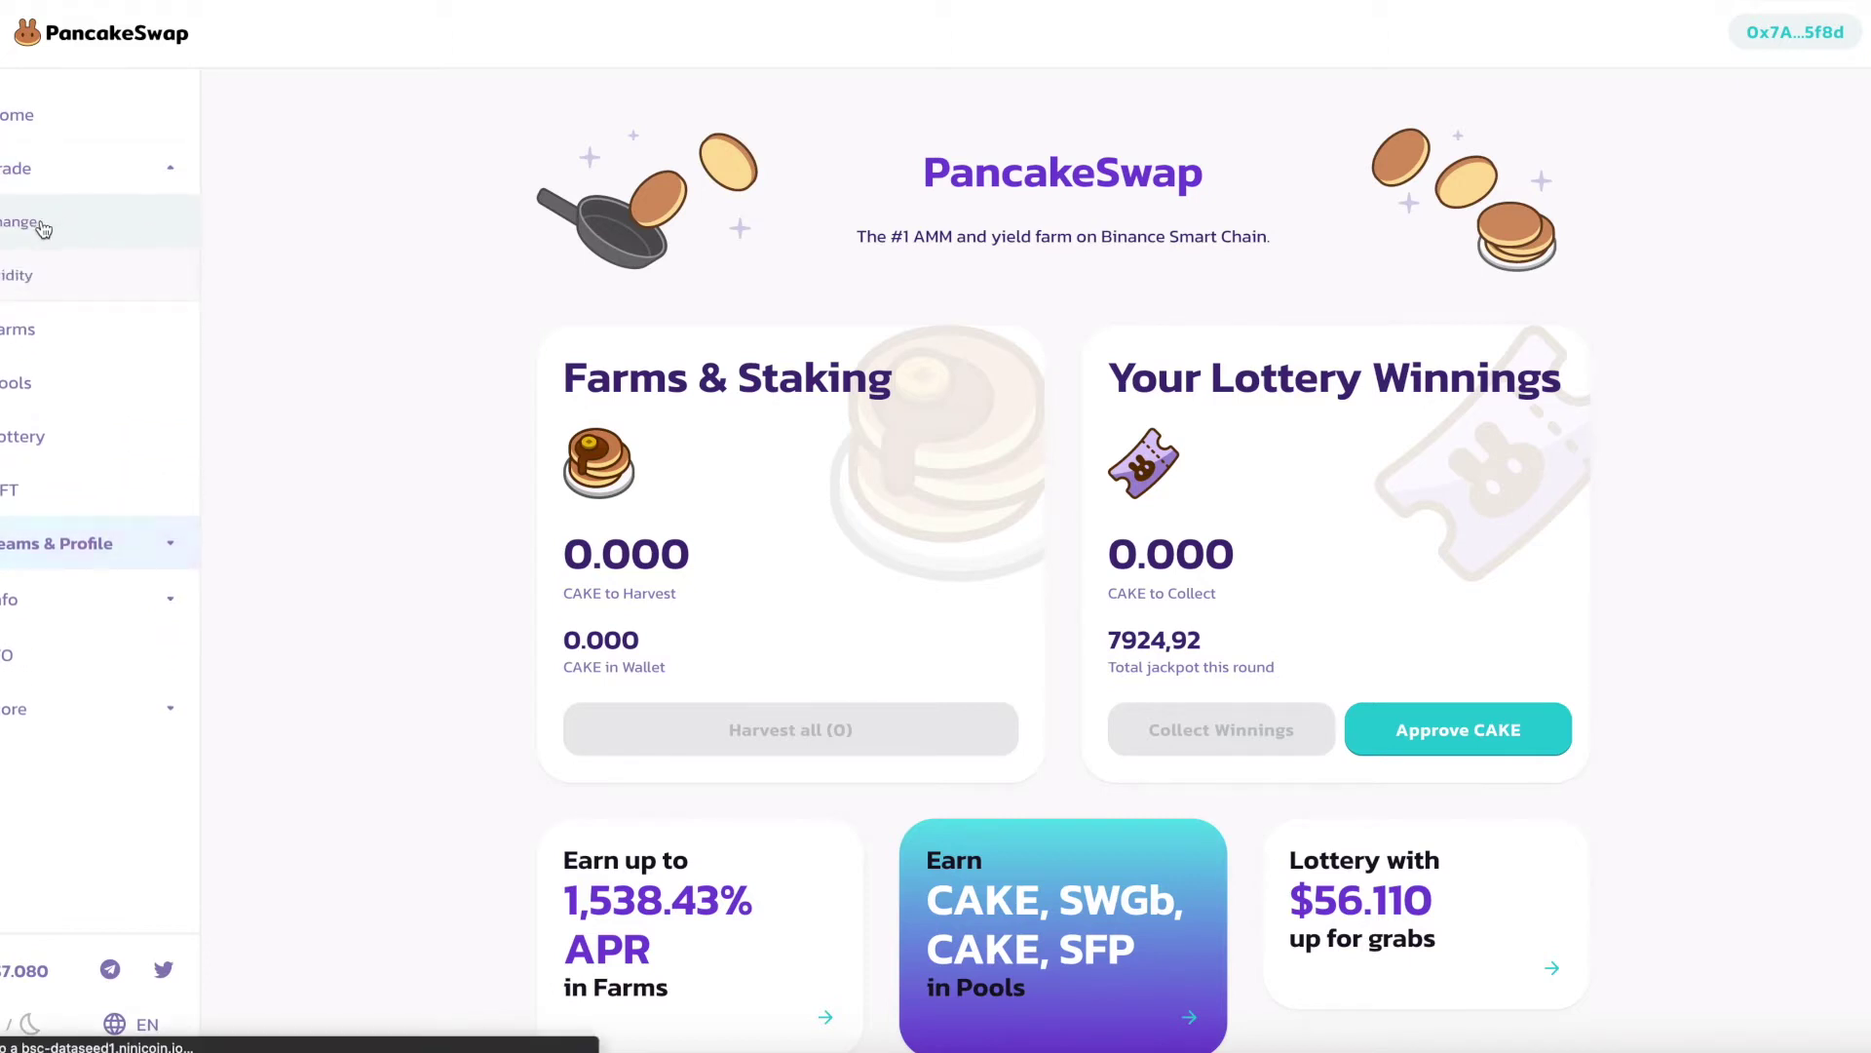
click(40, 223)
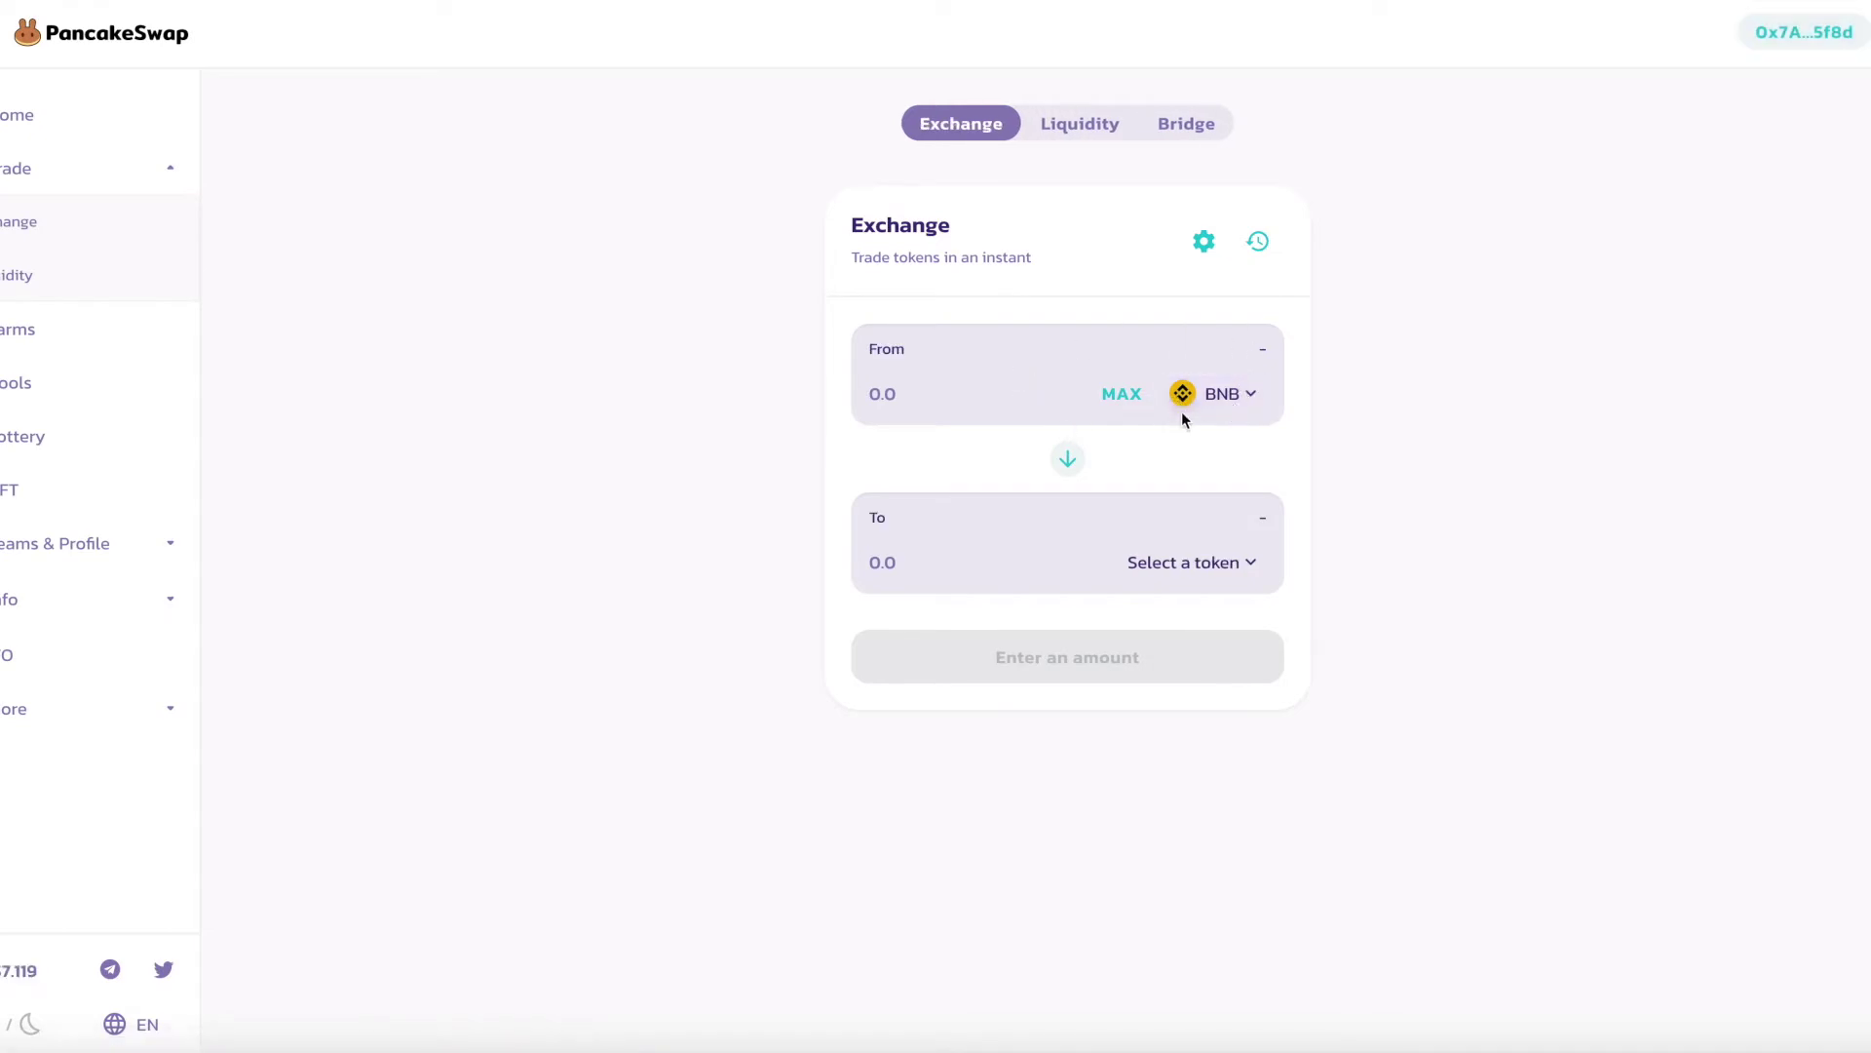
click(1230, 398)
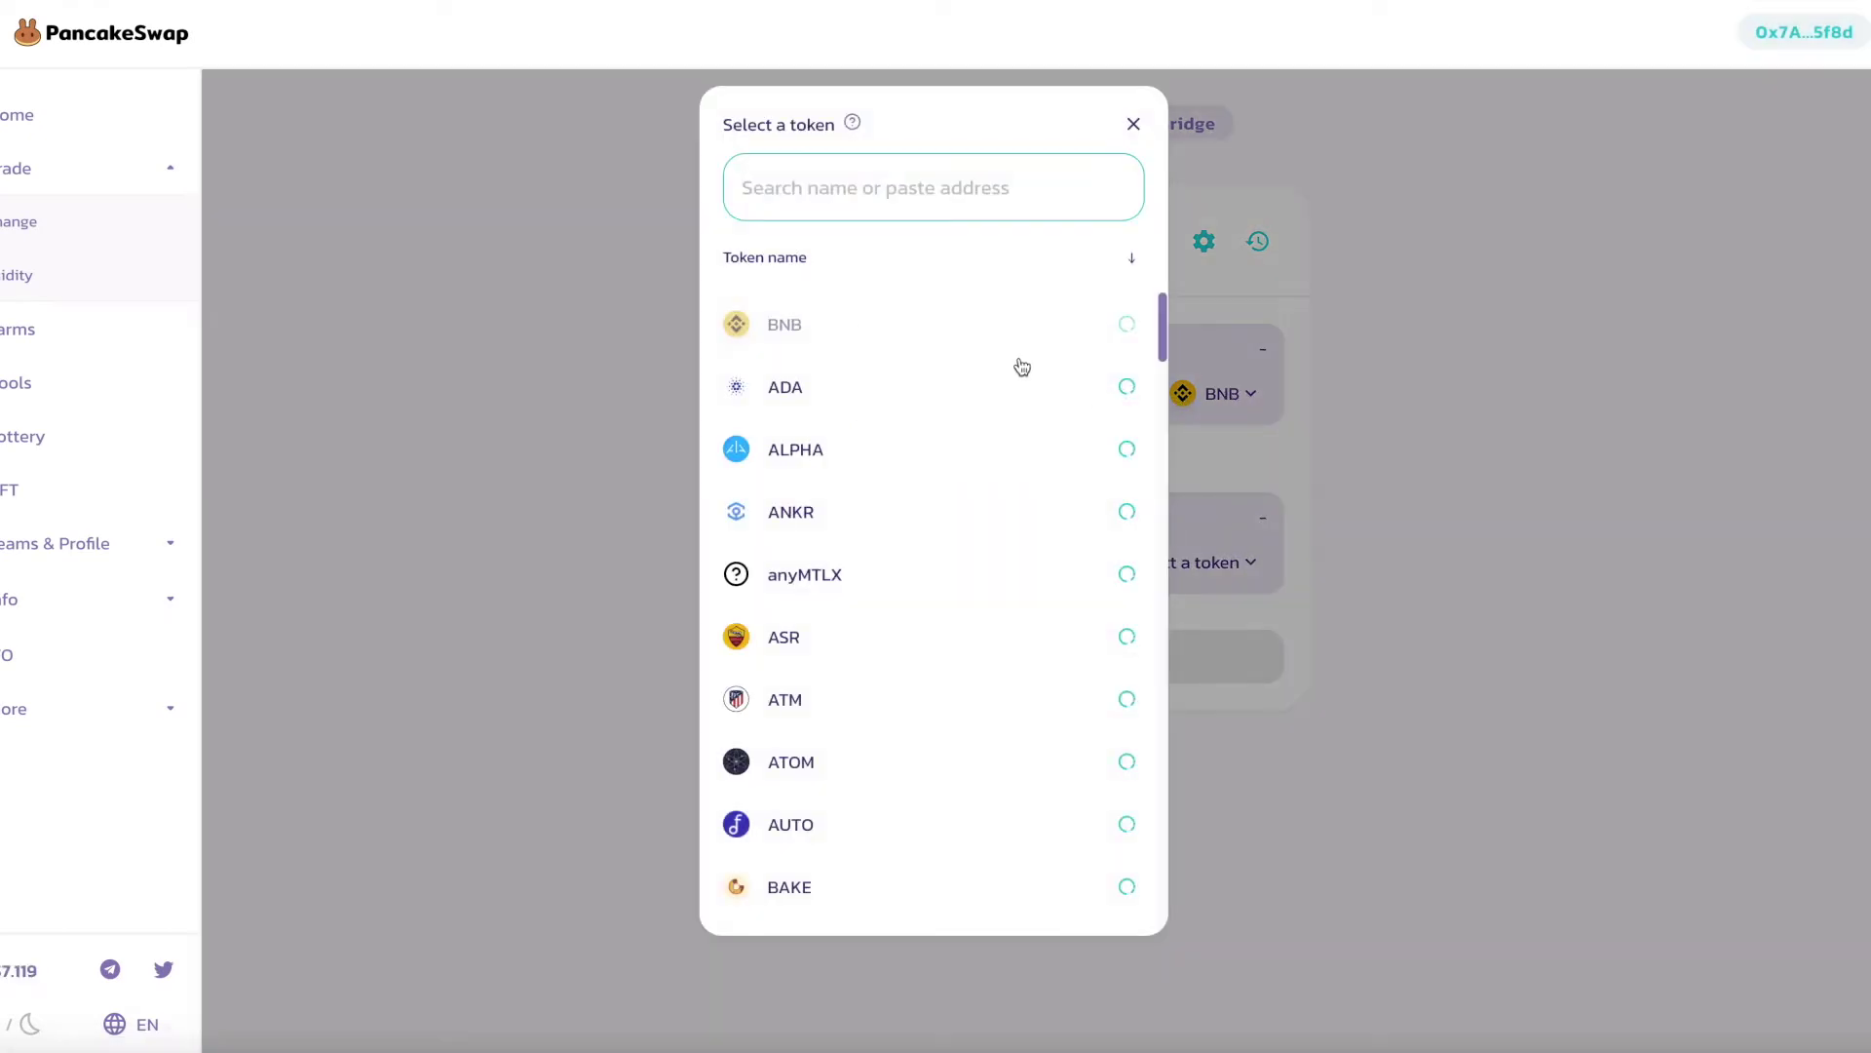
click(1135, 127)
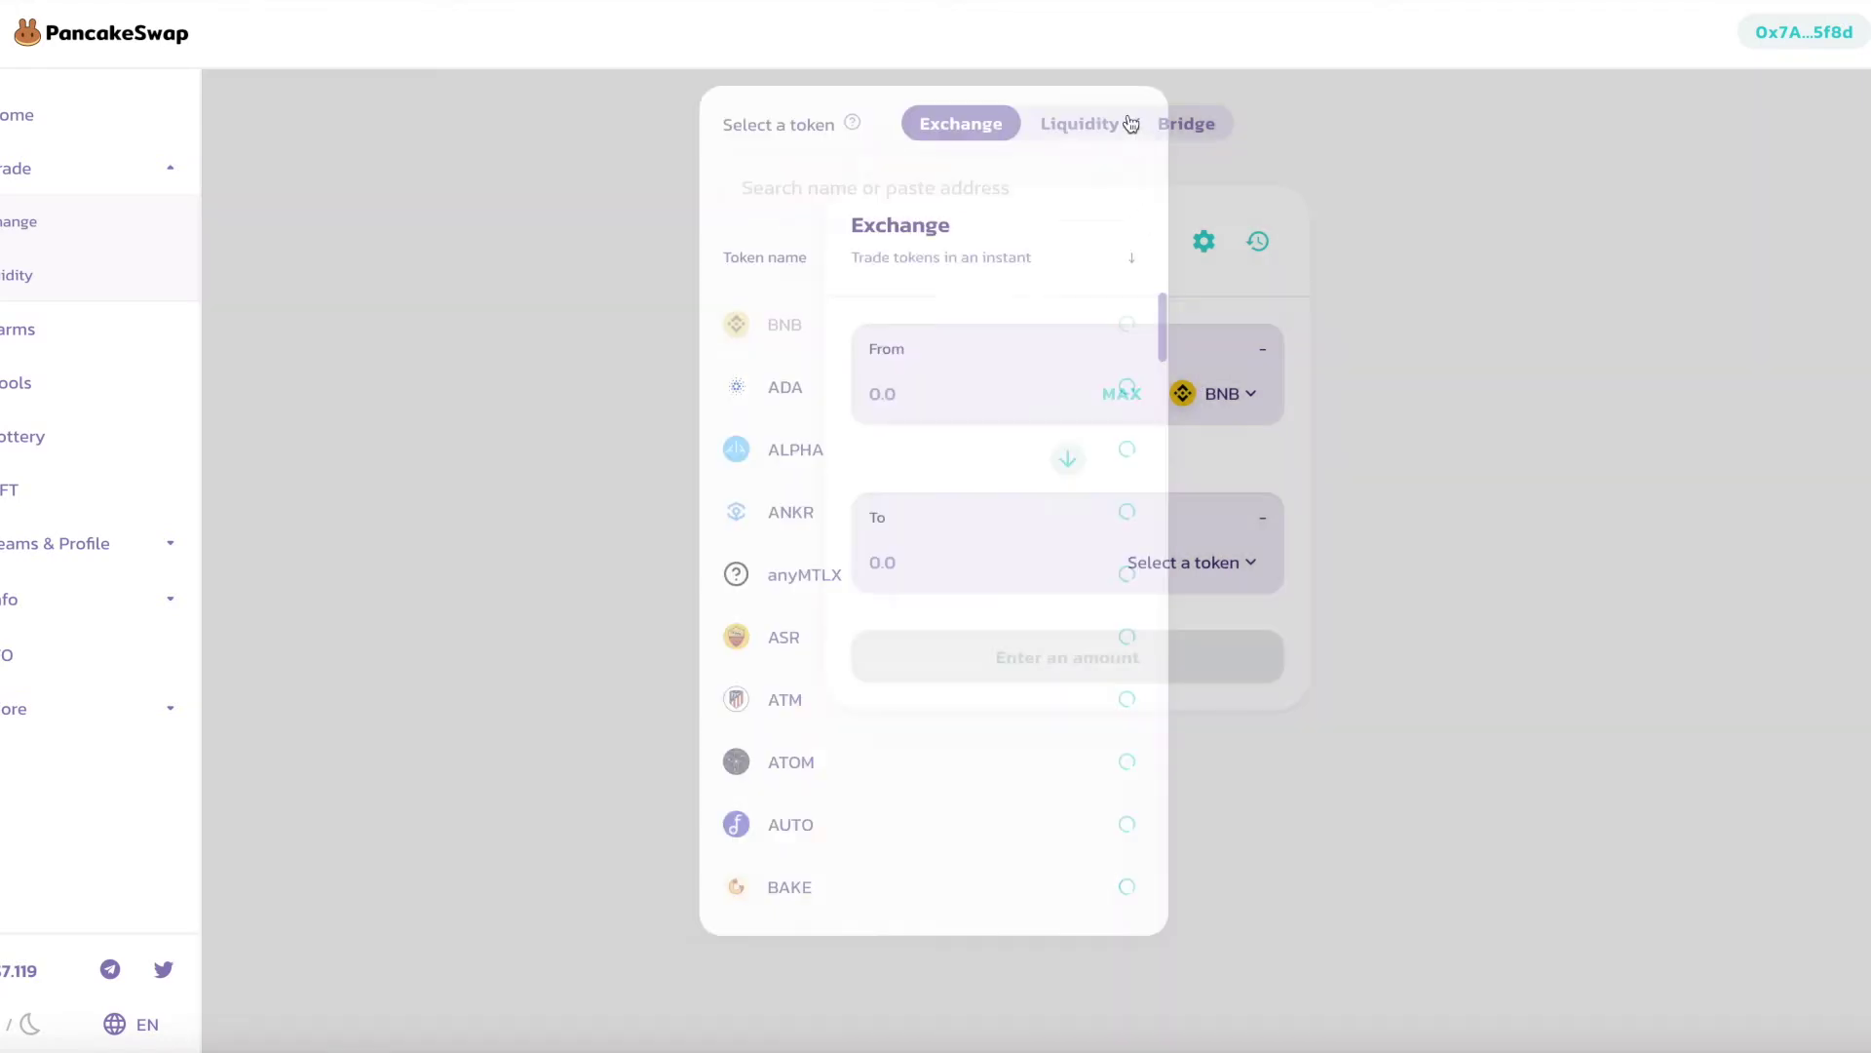
- Search the token list for cake and choose CAKE as the token to receive
click(1204, 562)
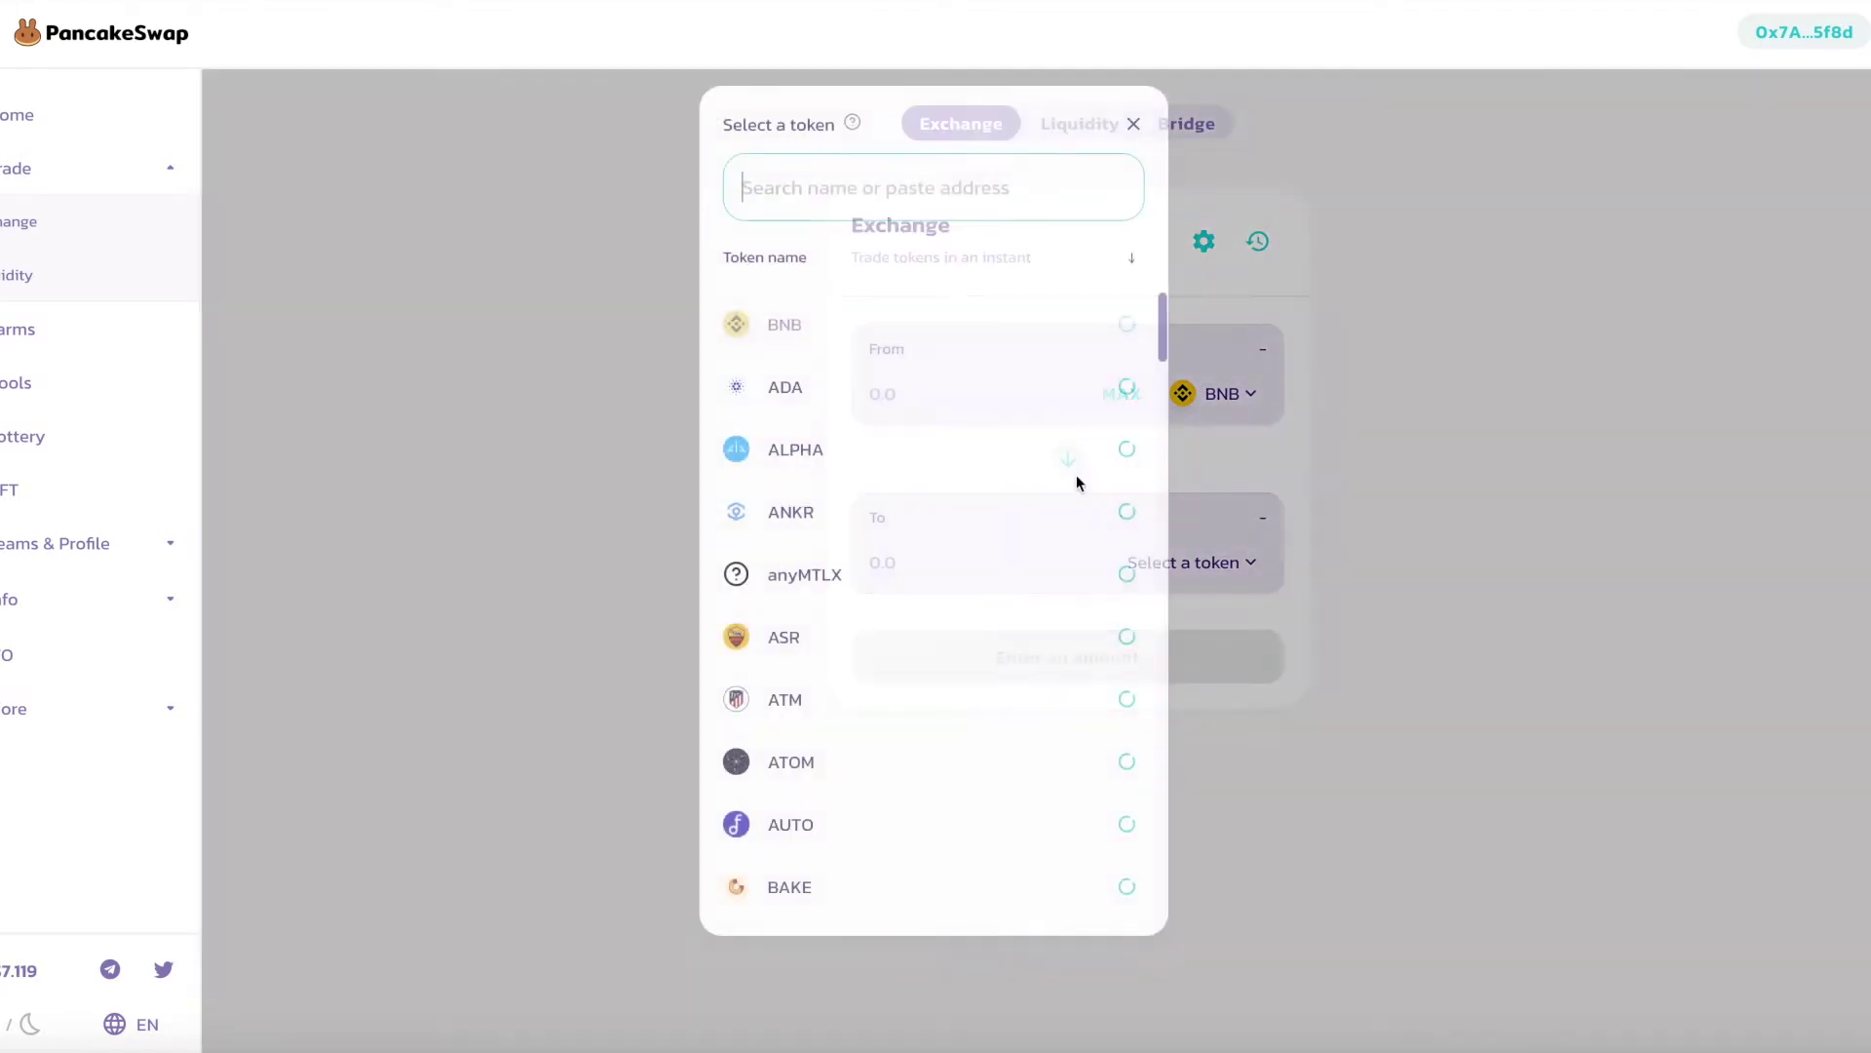
text(cank)
text(e)
key(BackSpace)
key(BackSpace)
key(BackSpace)
text(ke)
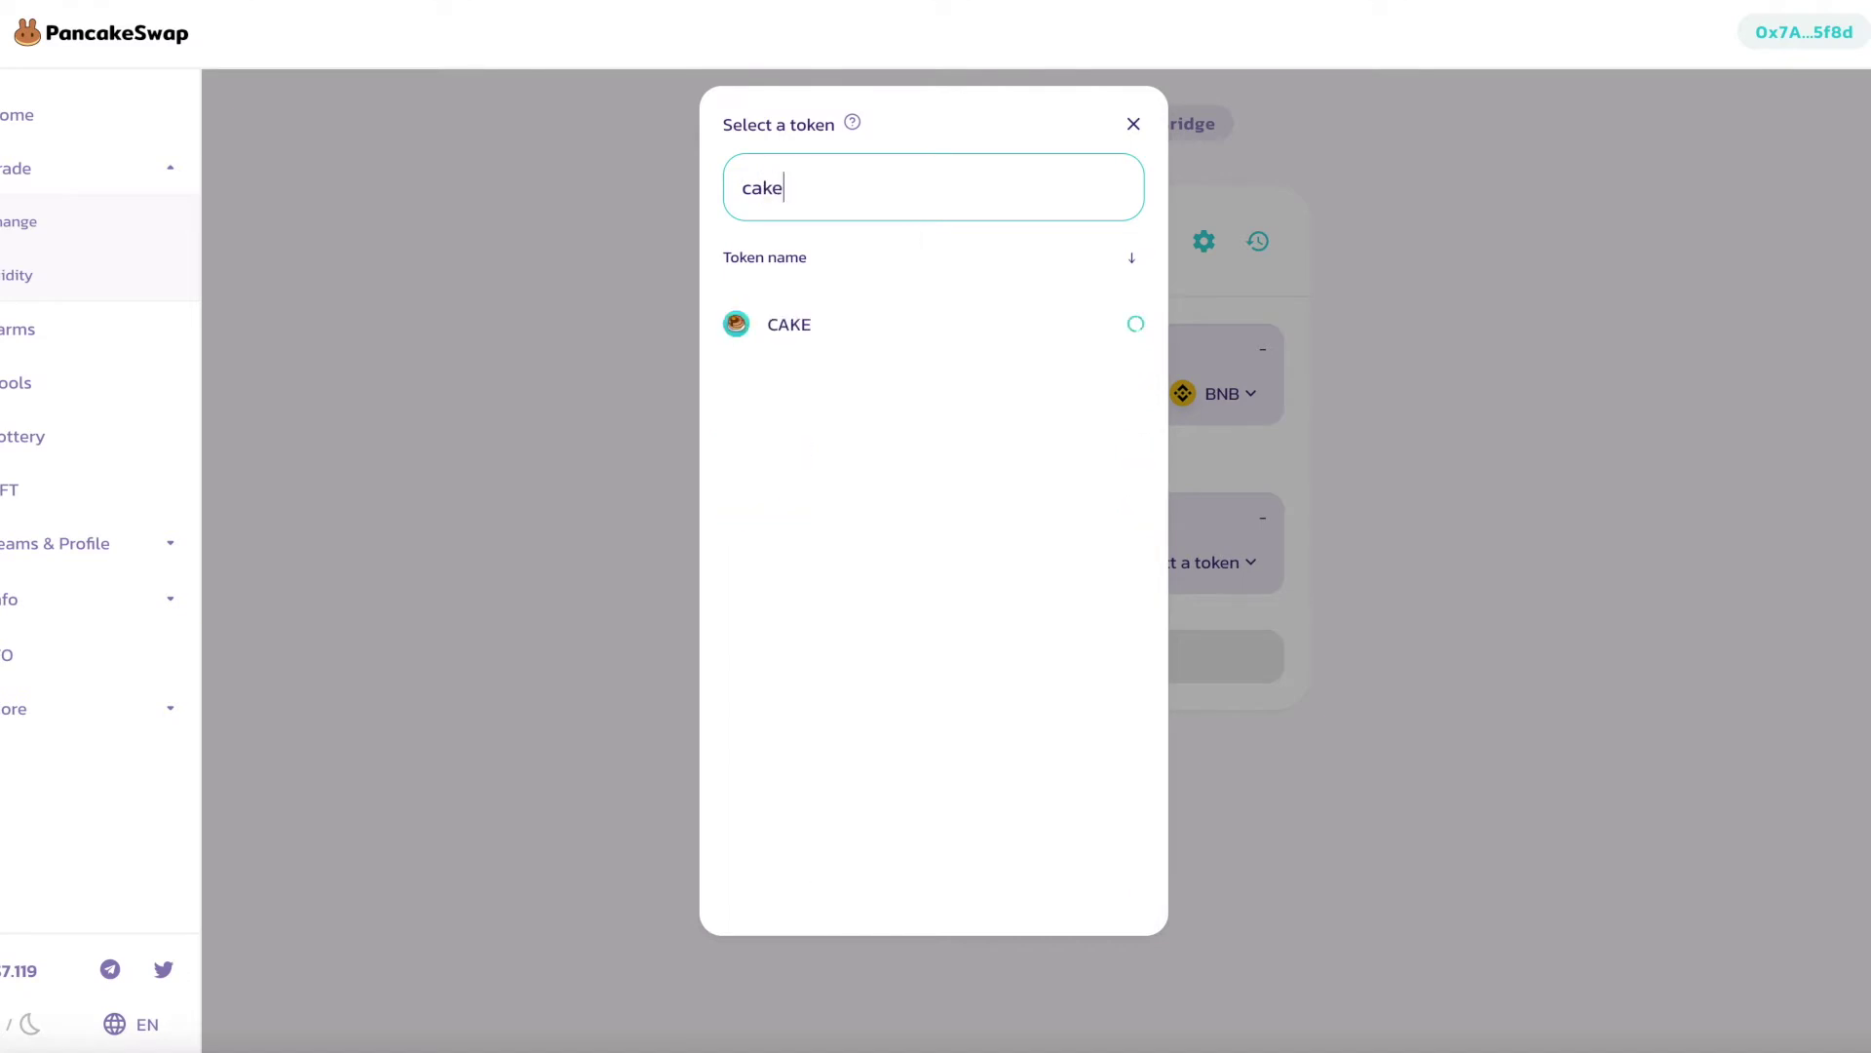
click(826, 325)
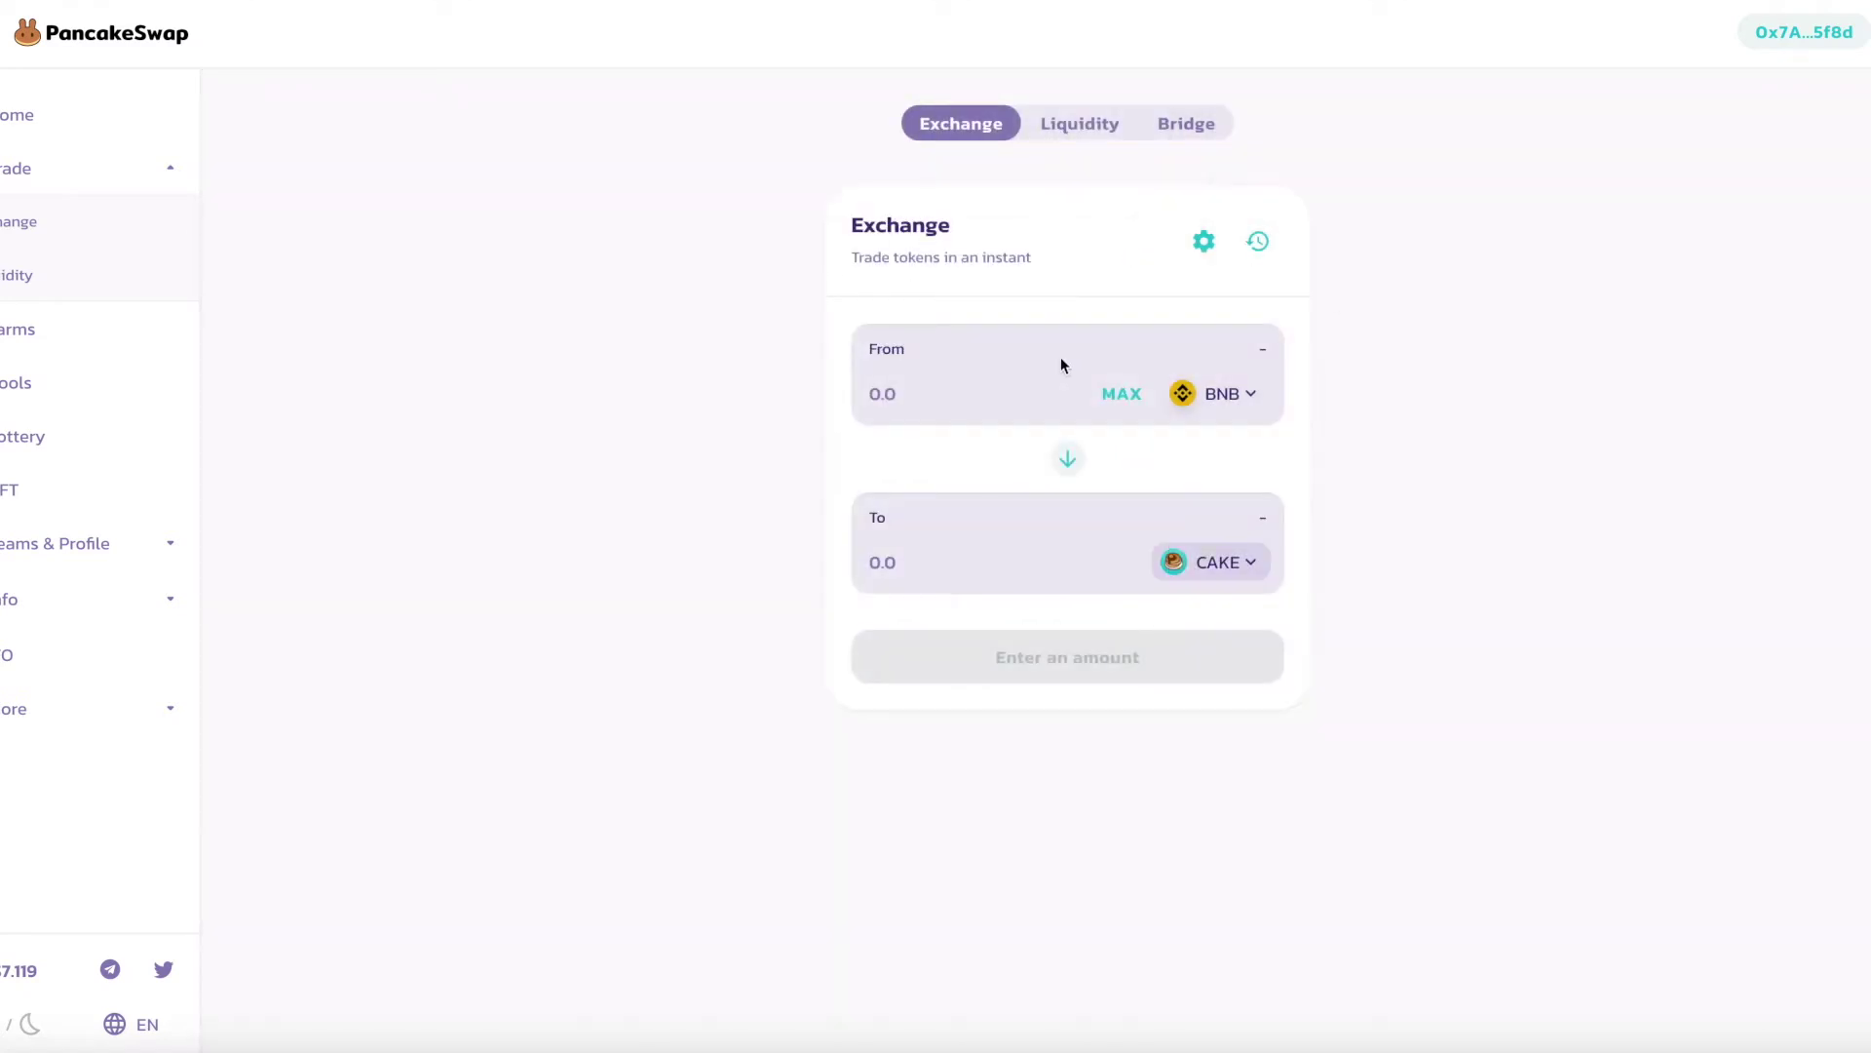
- Enter 0.4 BNB as the amount to swap for CAKE, review the swap details and confirm the swap
click(1000, 389)
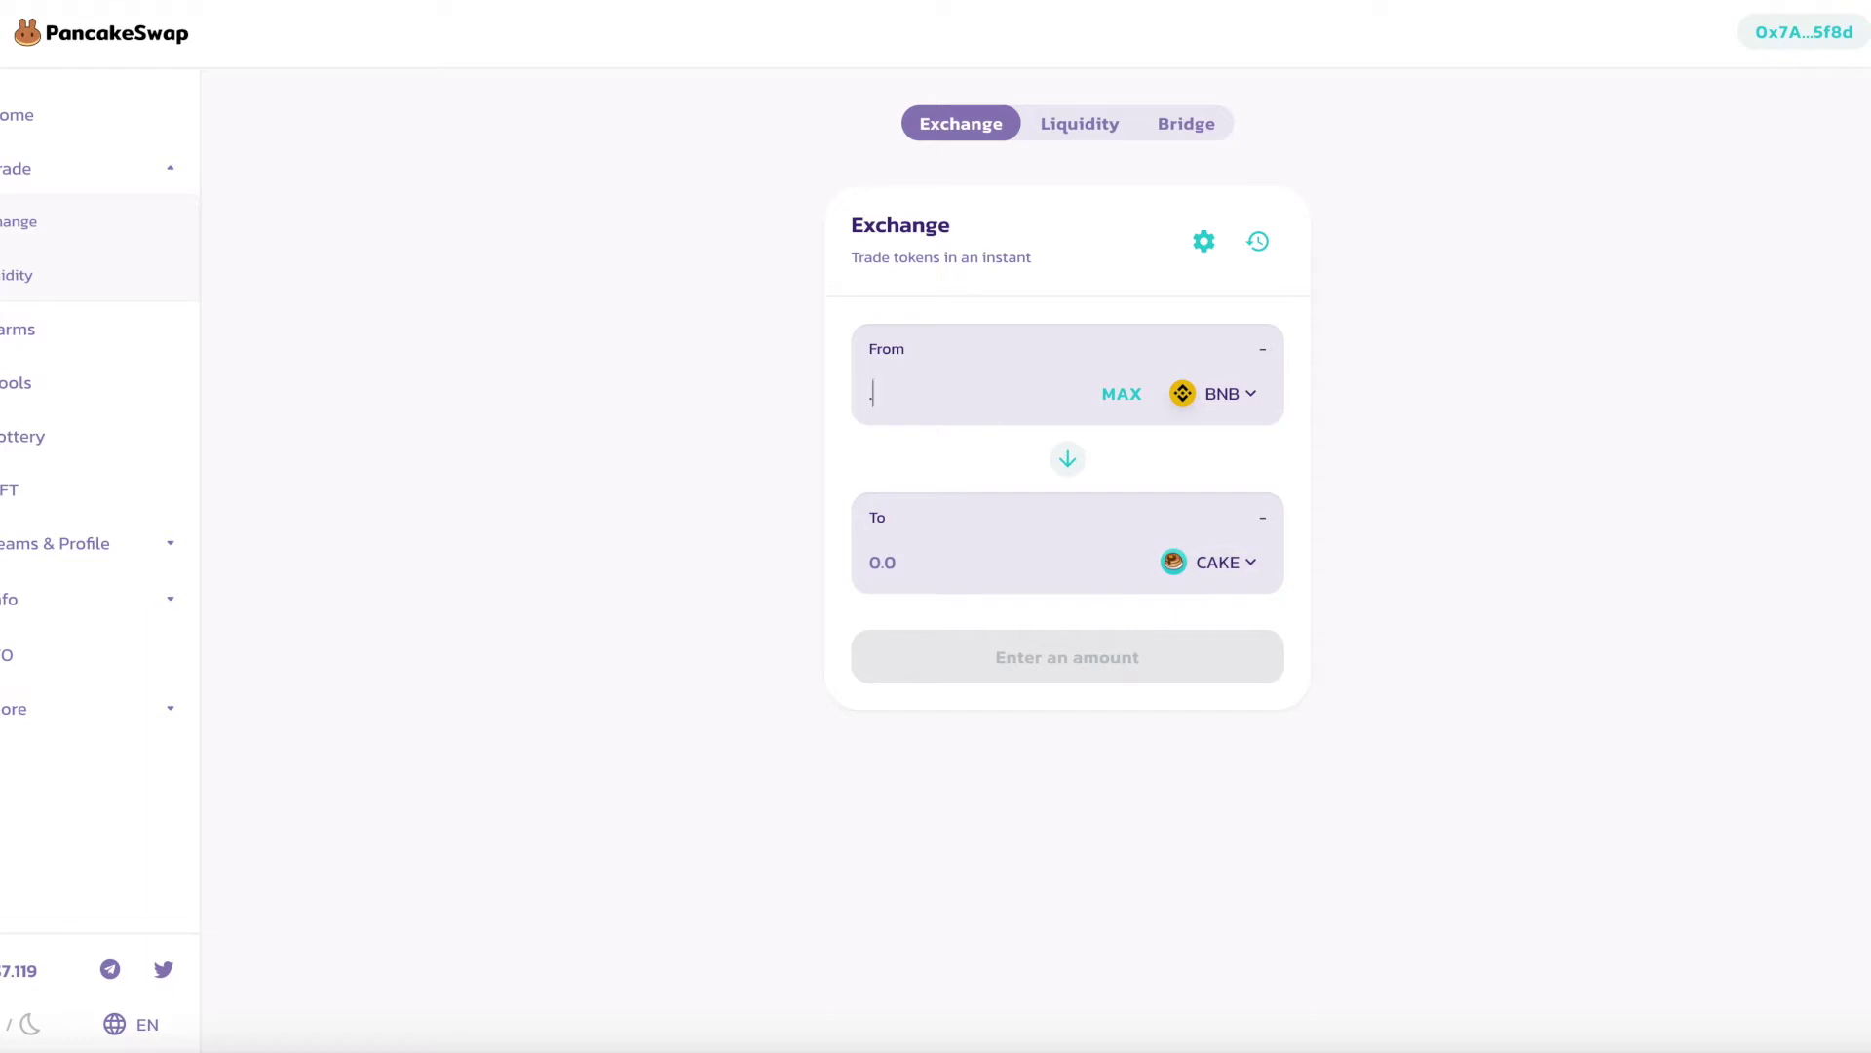
text(.4)
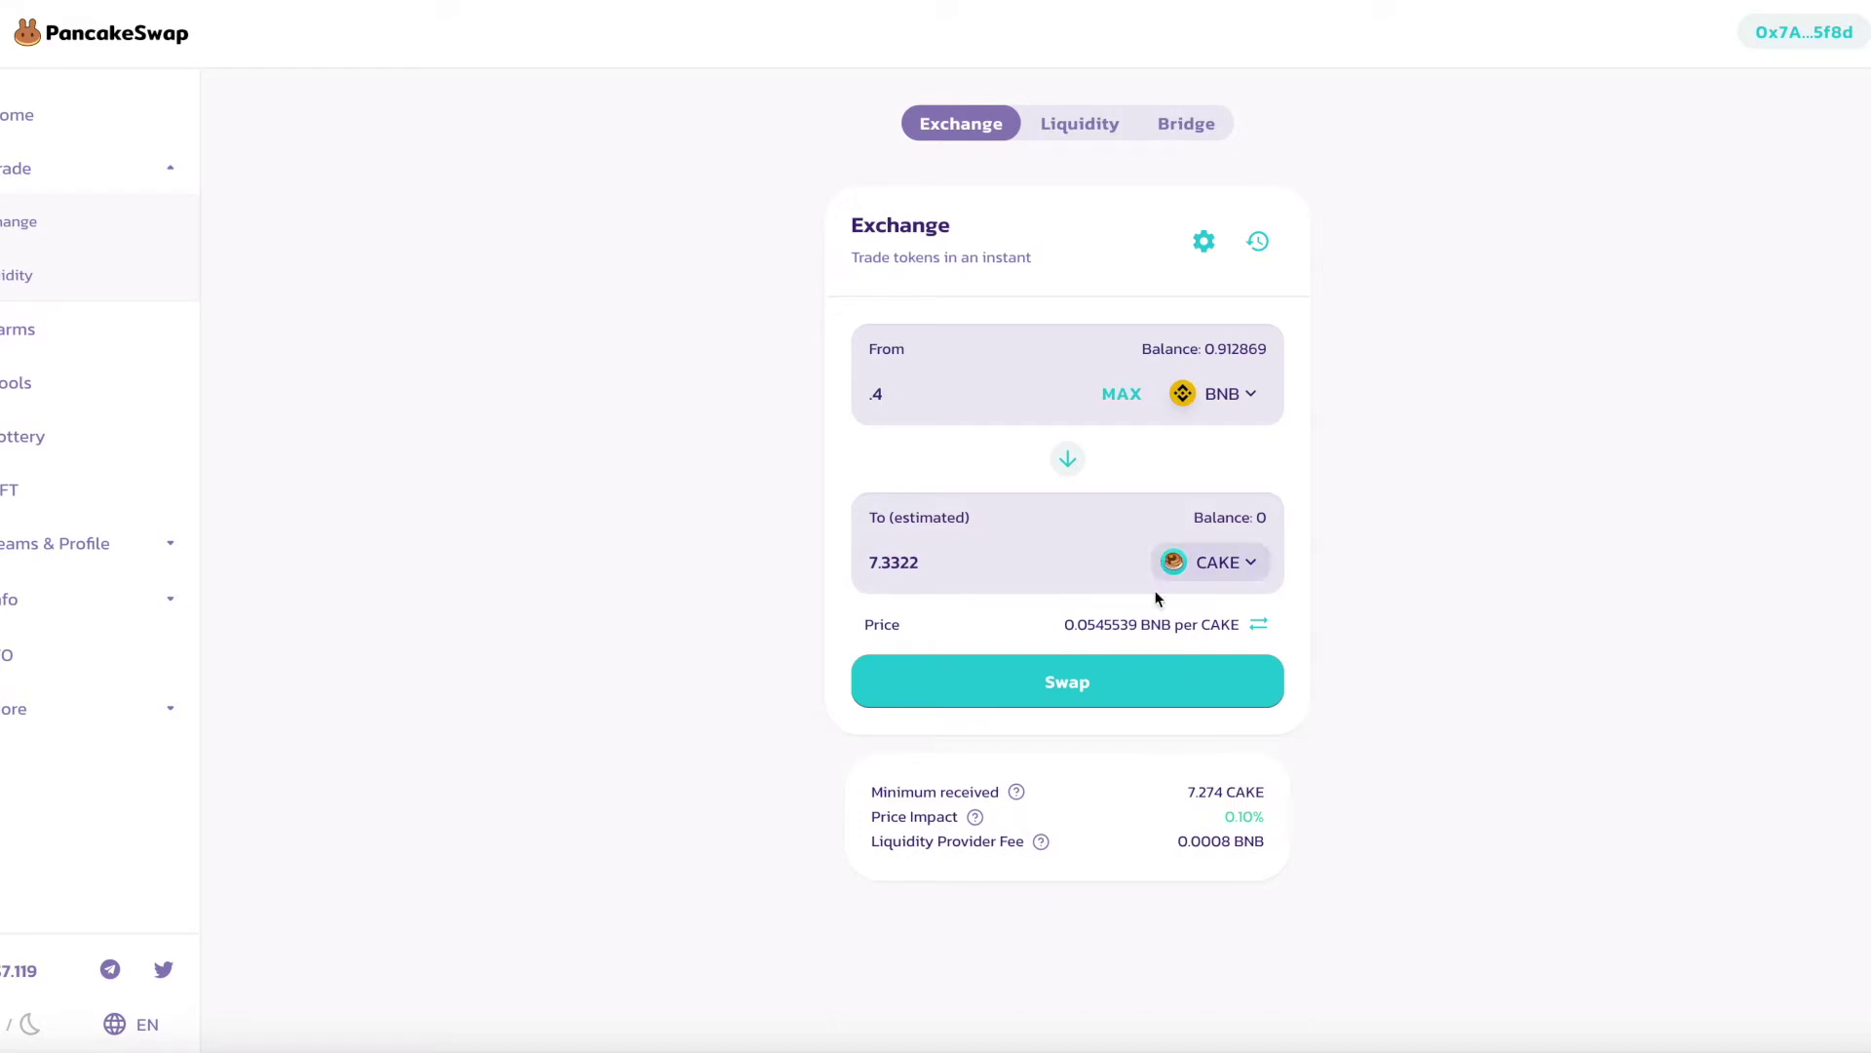
click(1119, 681)
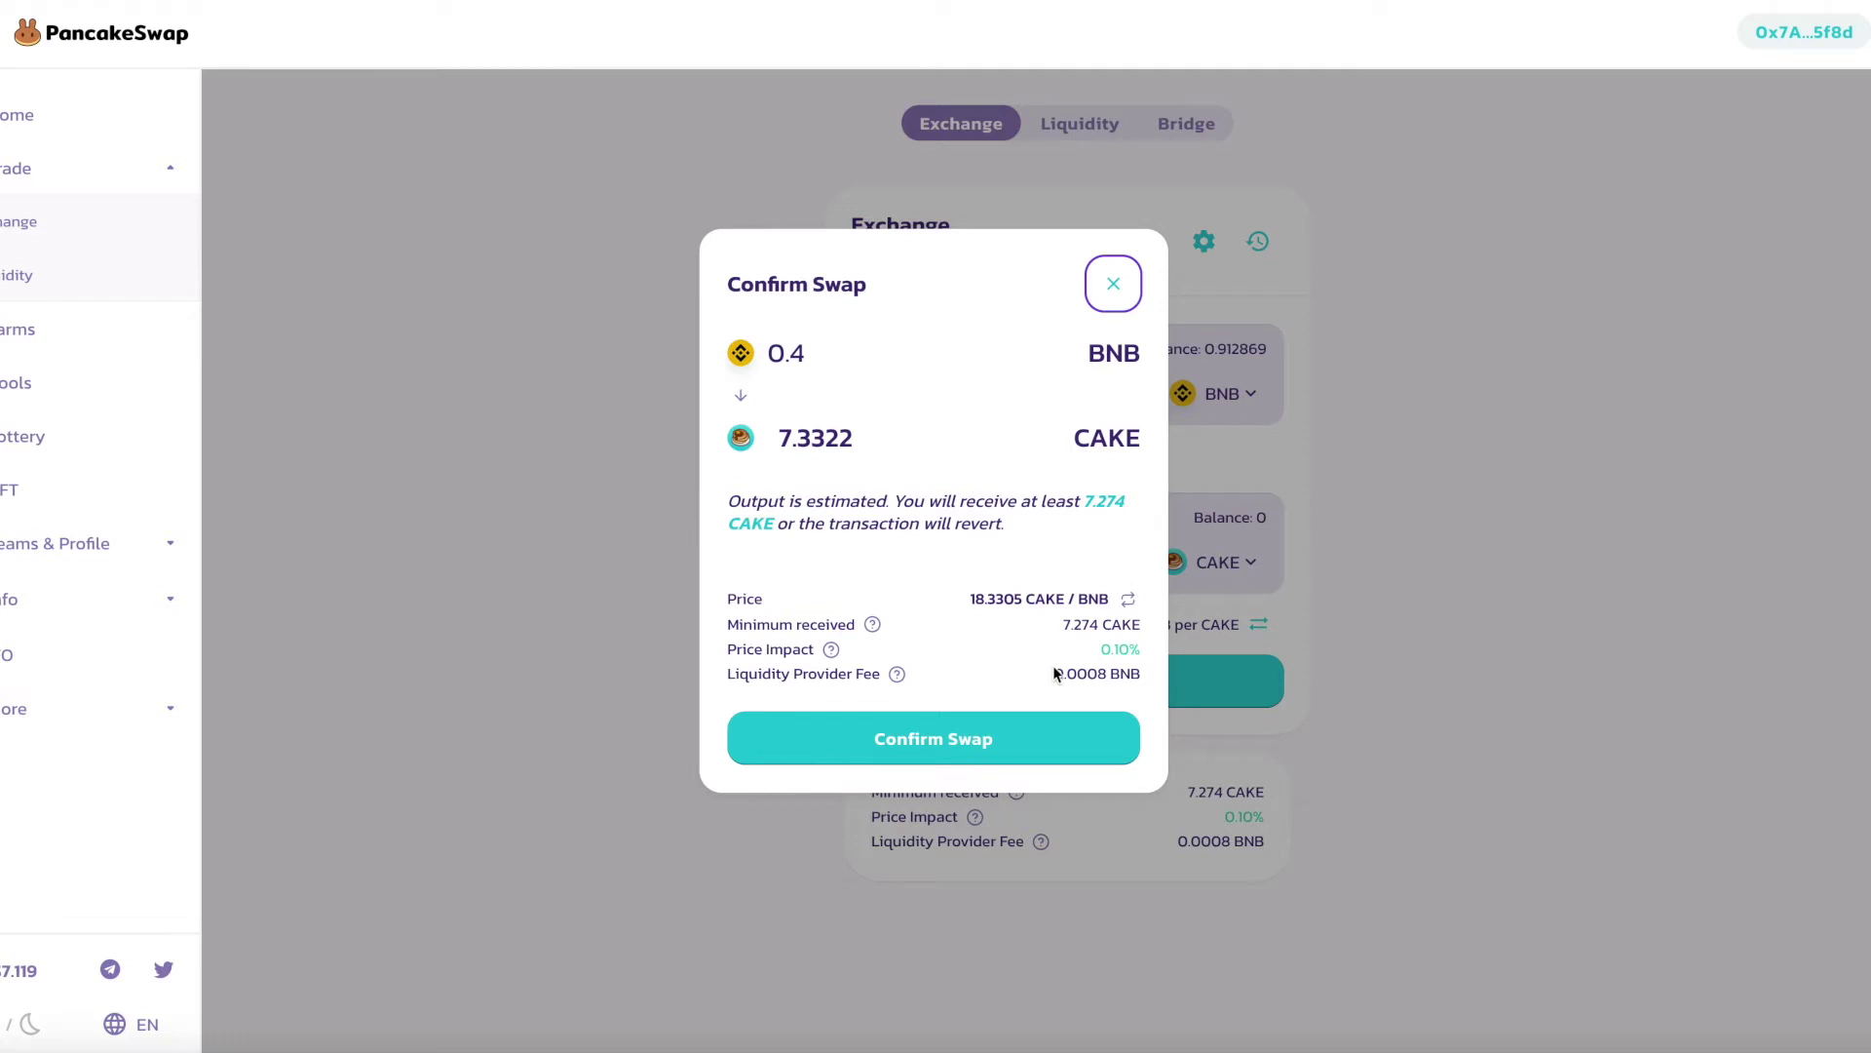
drag(1055, 672, 1122, 680)
click(1048, 680)
click(1003, 727)
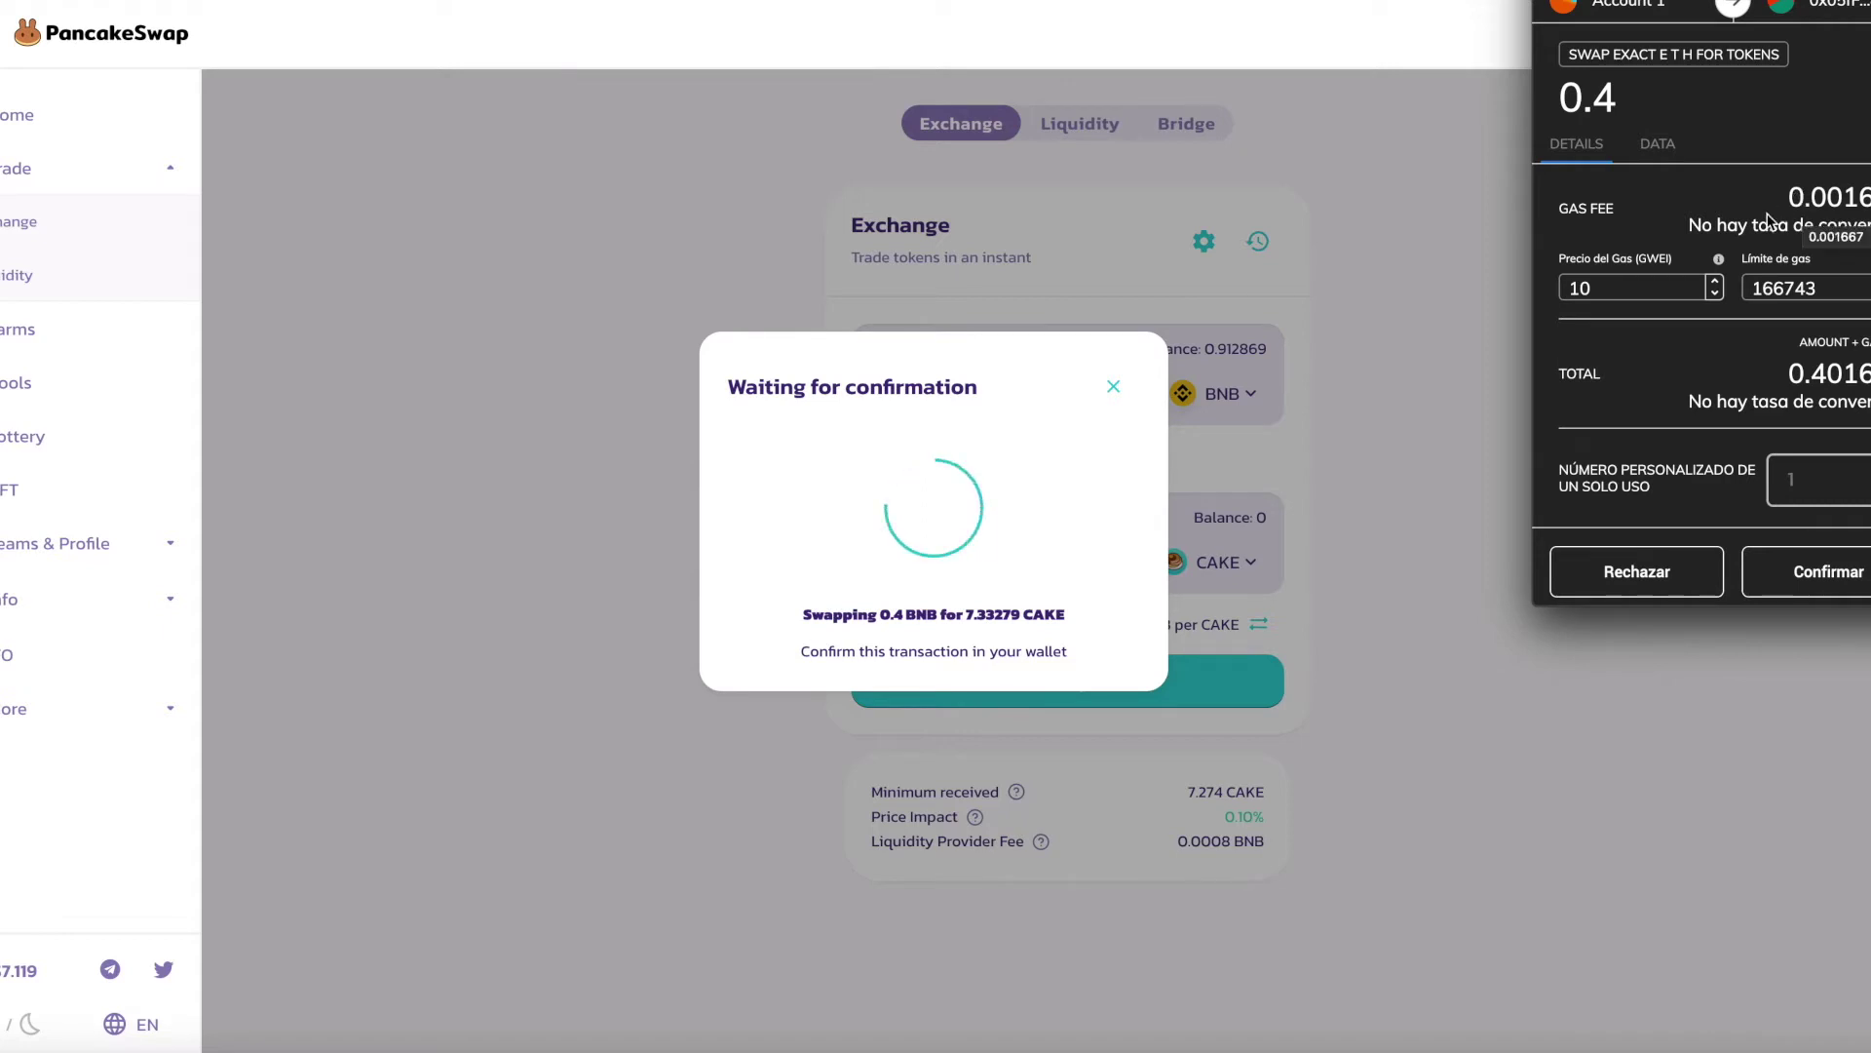
- Review the gas fee of the swap in the wallet and approve the transaction
drag(1783, 200, 1851, 185)
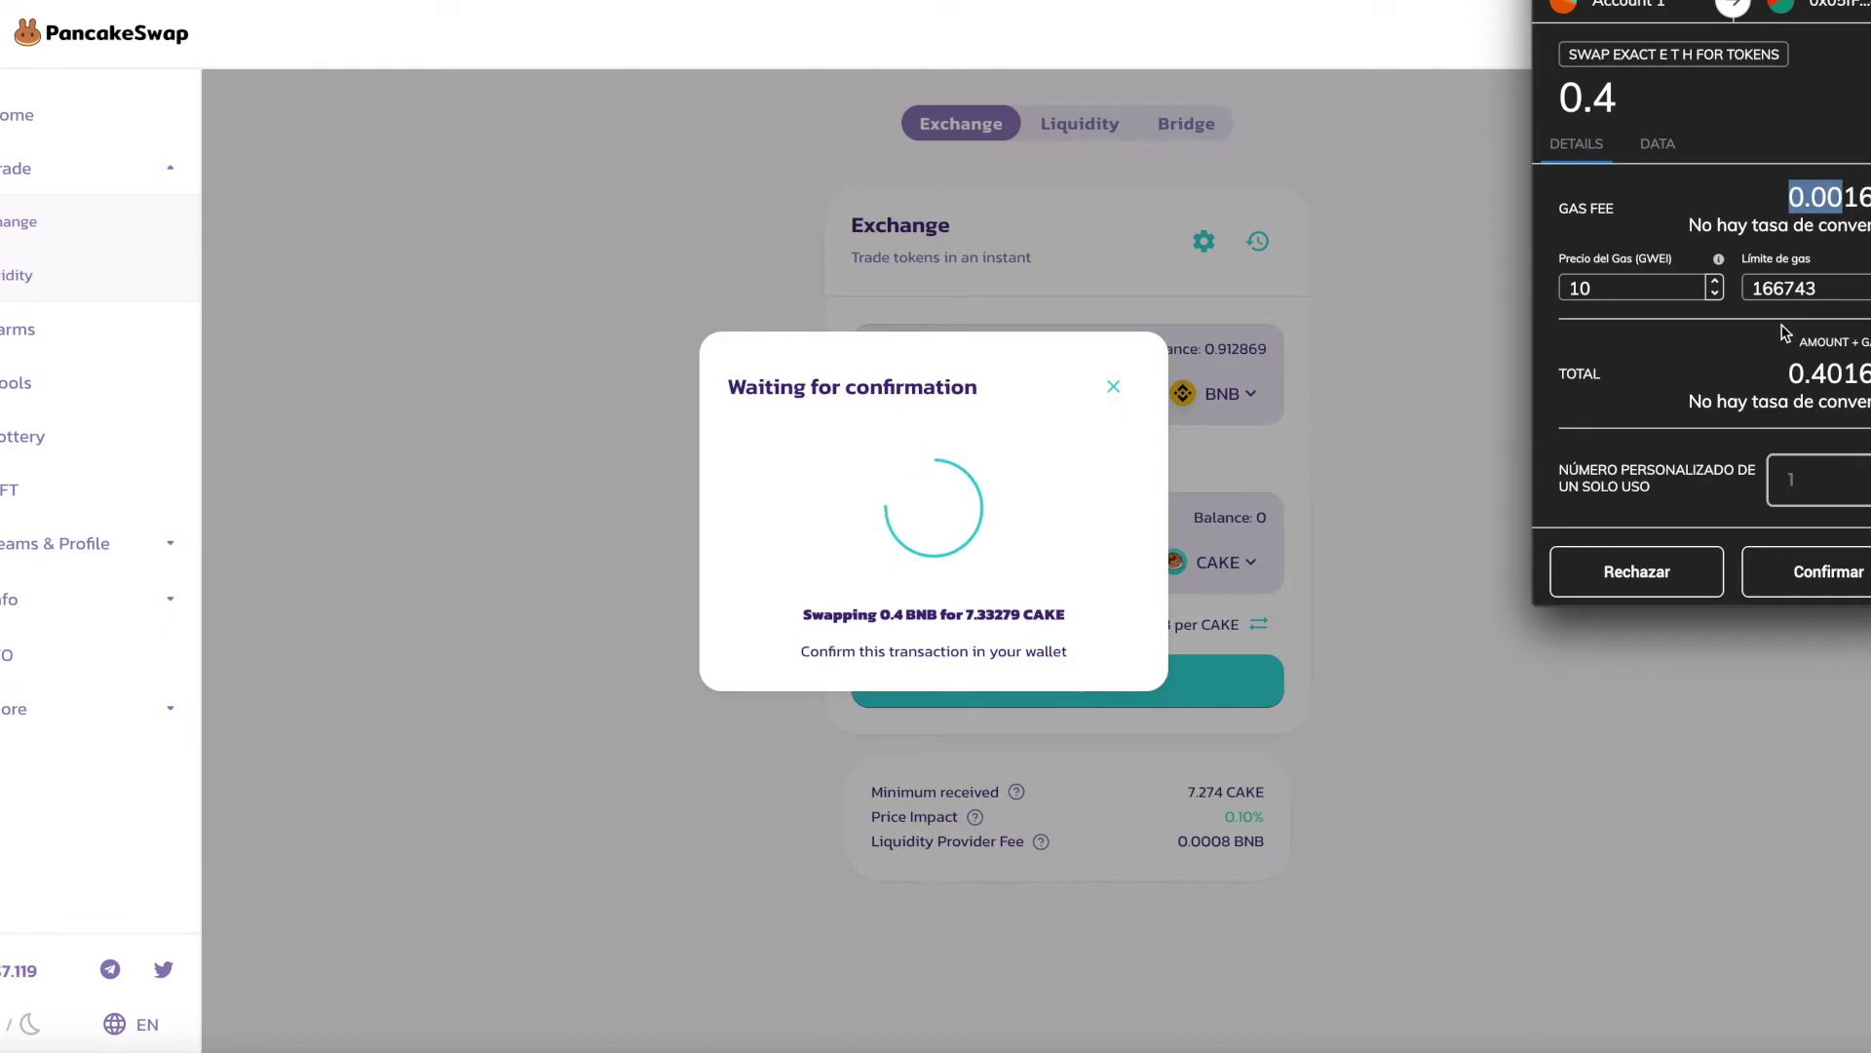
scroll(1746, 443, down, 1)
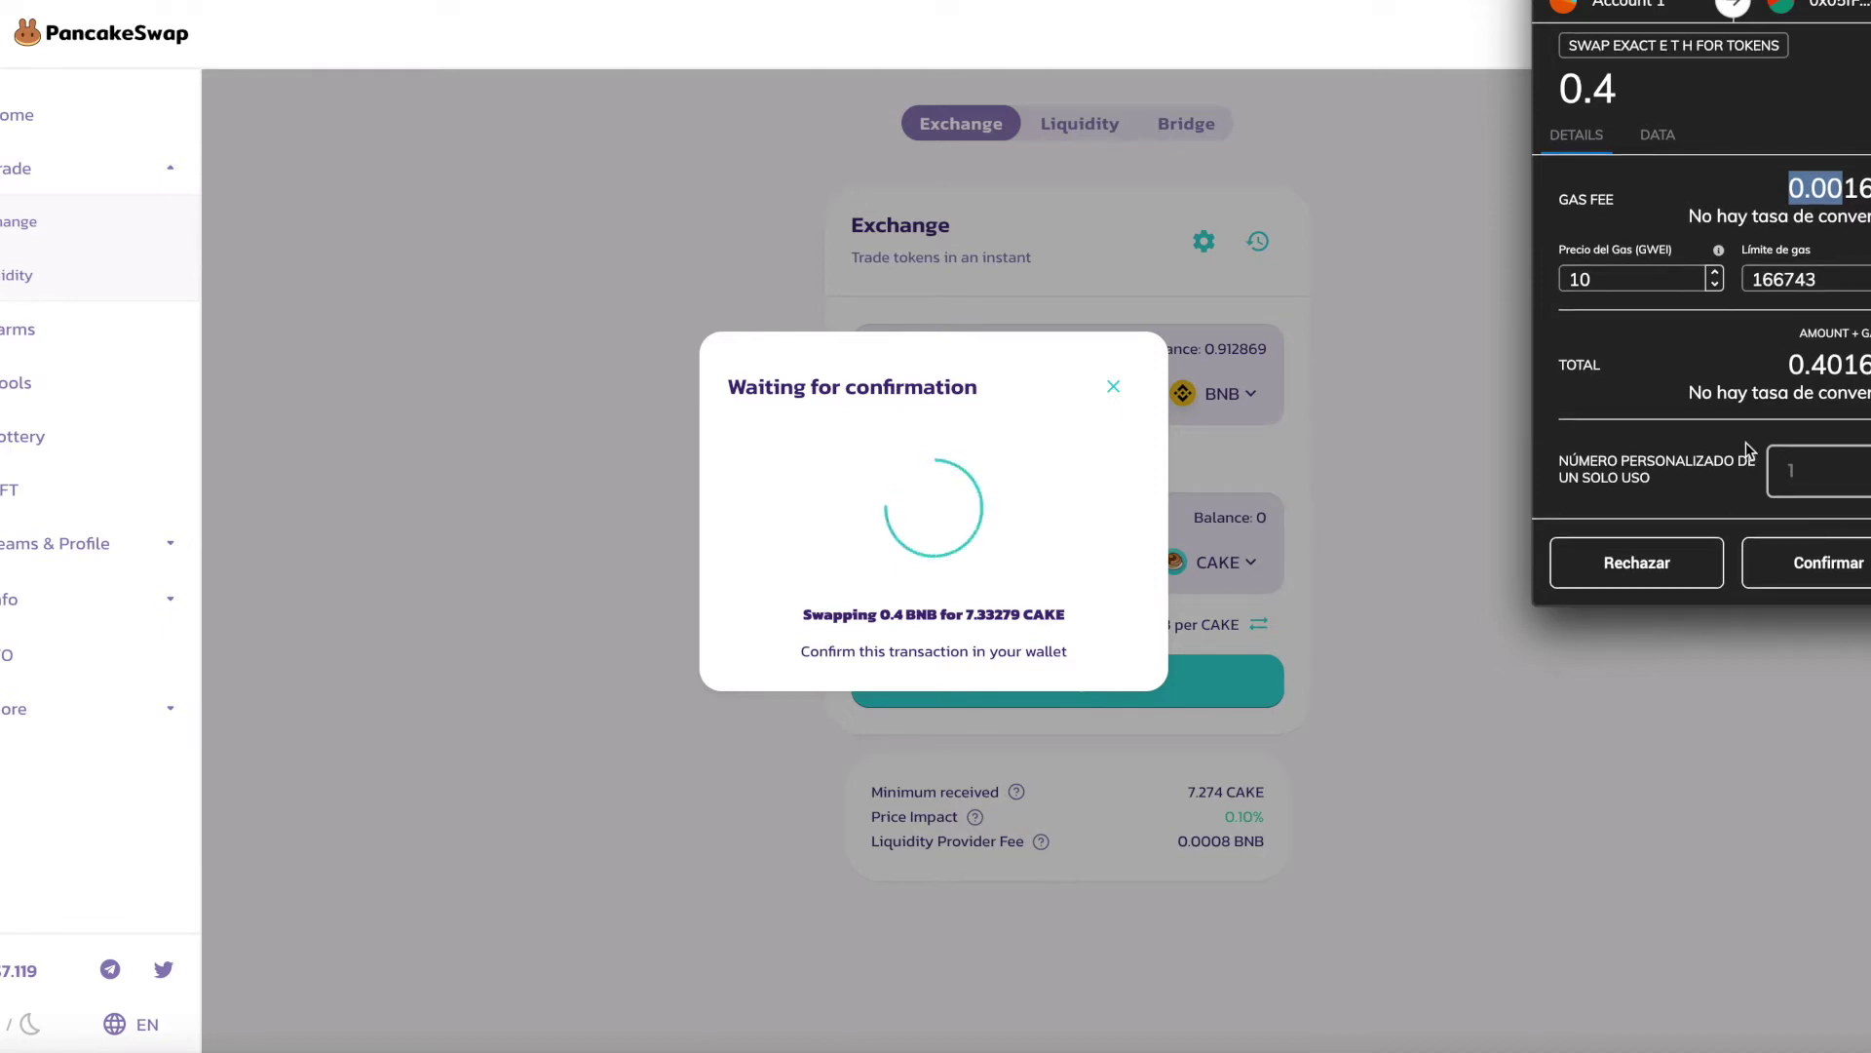
click(1811, 574)
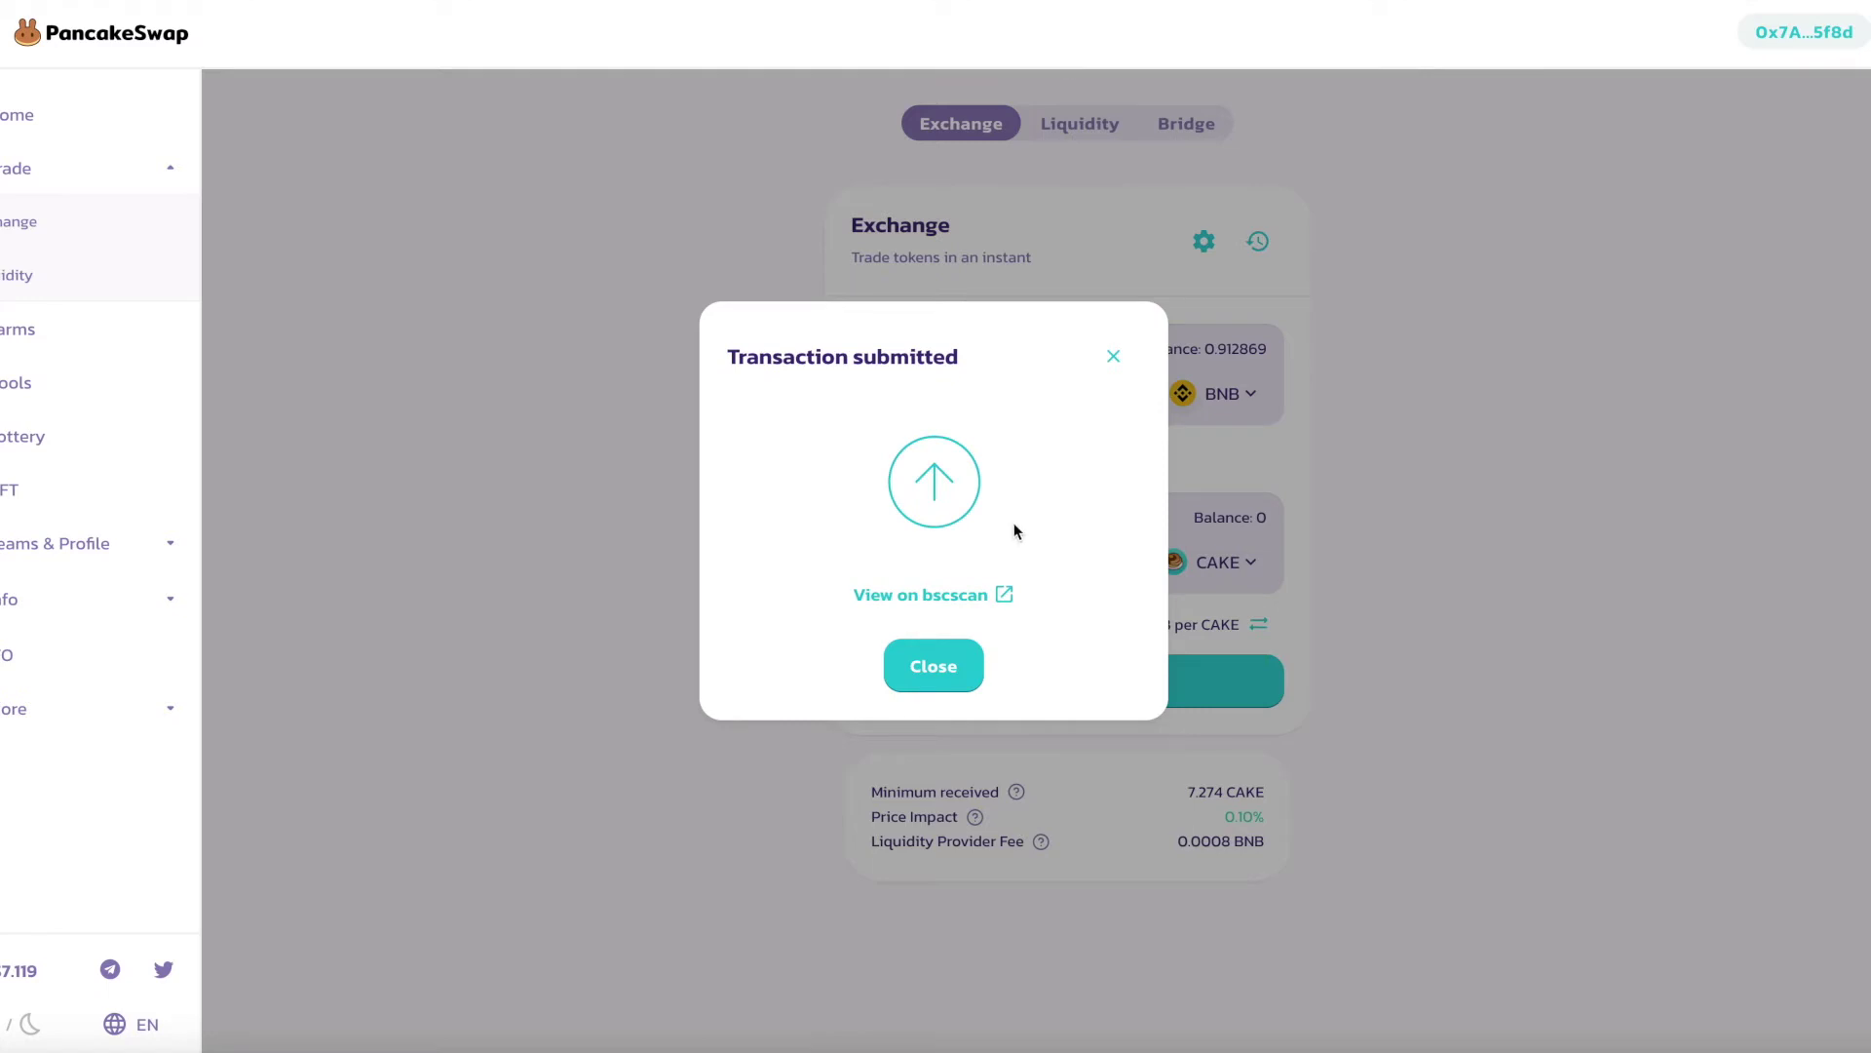
- Examine the swap's transaction details on BscScan and close the submission message back in PancakeSwap
click(920, 597)
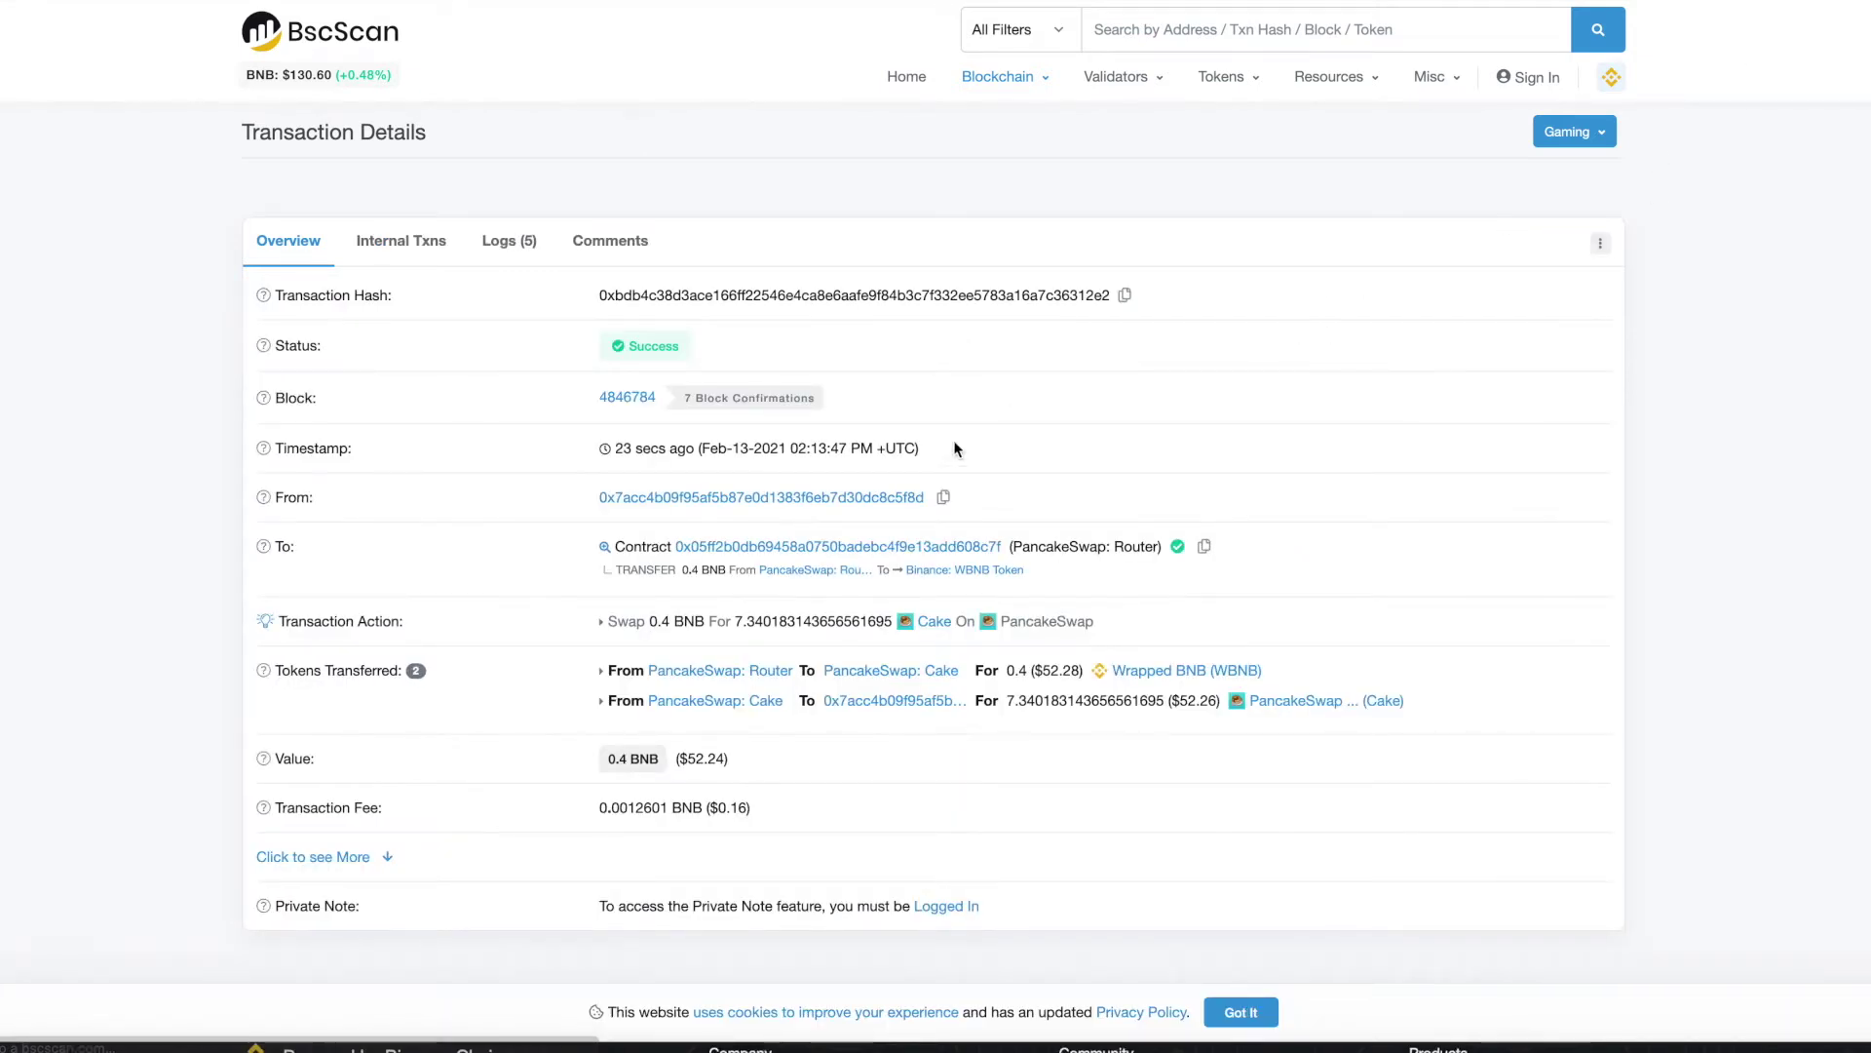
scroll(946, 446, down, 1)
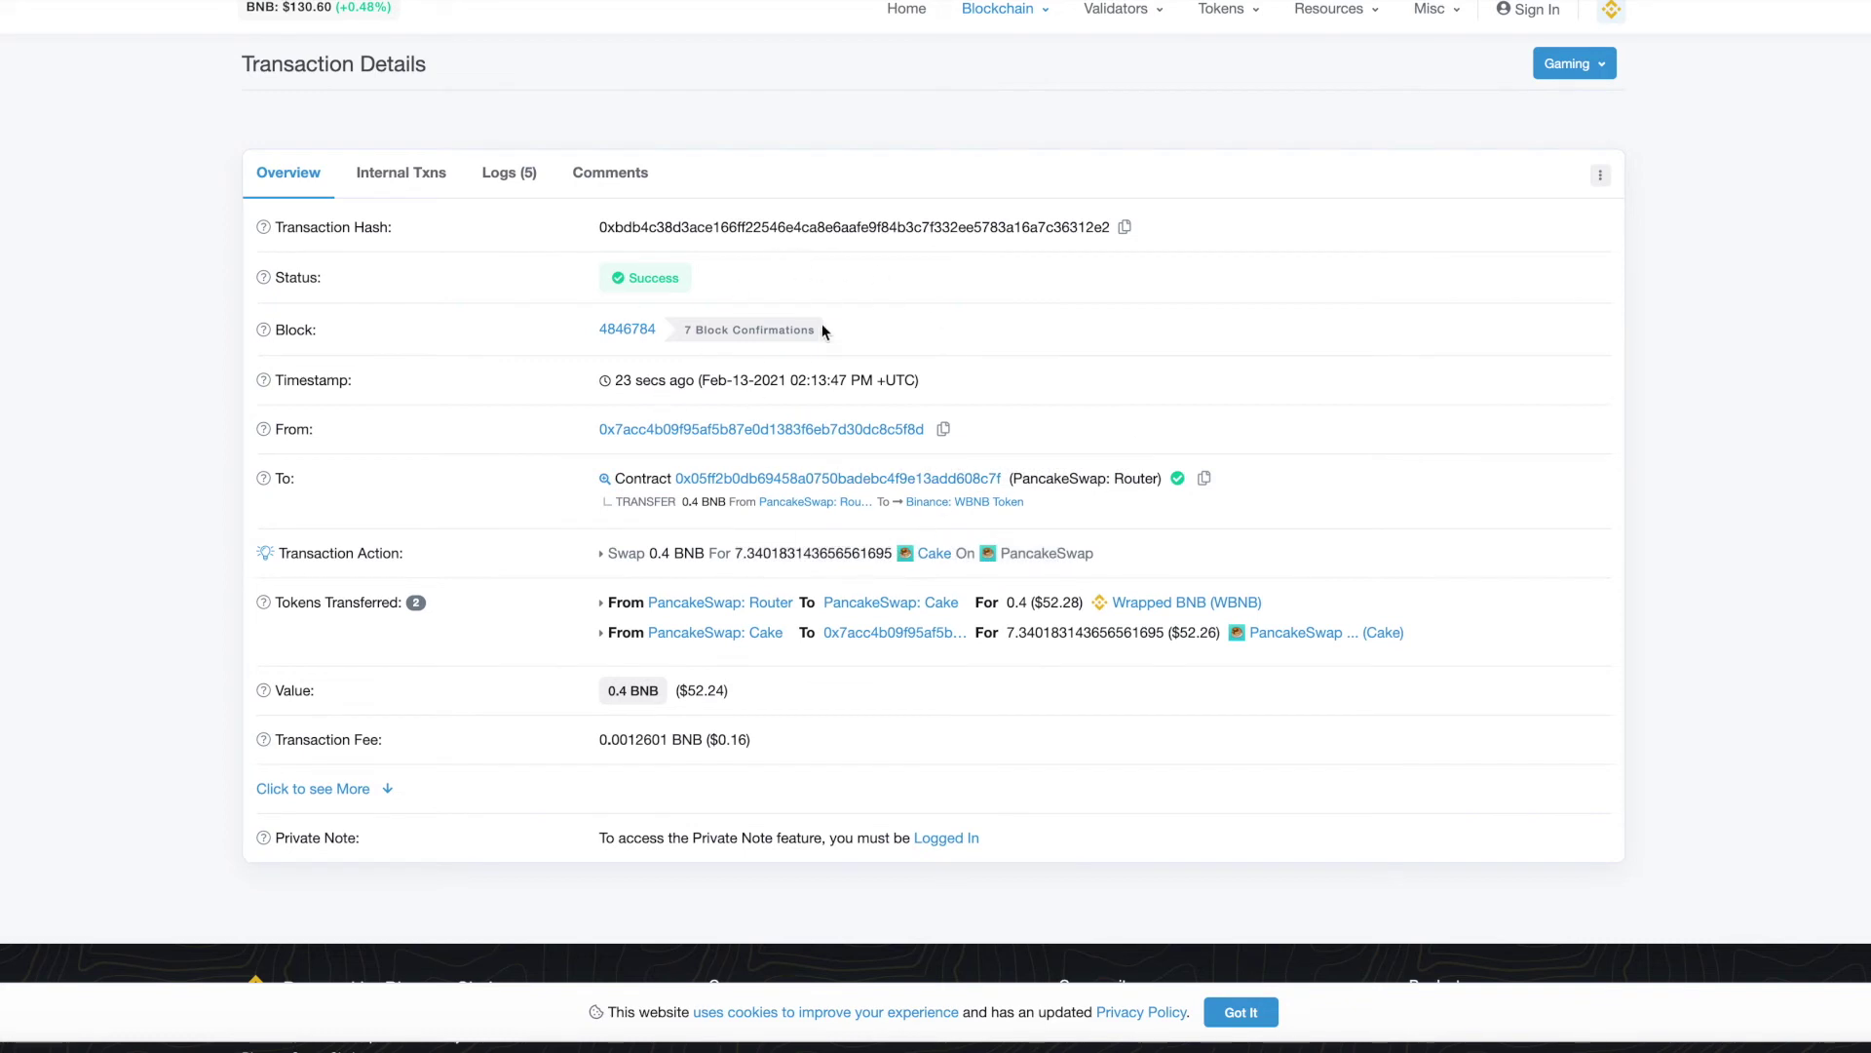
scroll(856, 295, up, 1)
scroll(1070, 137, down, 1)
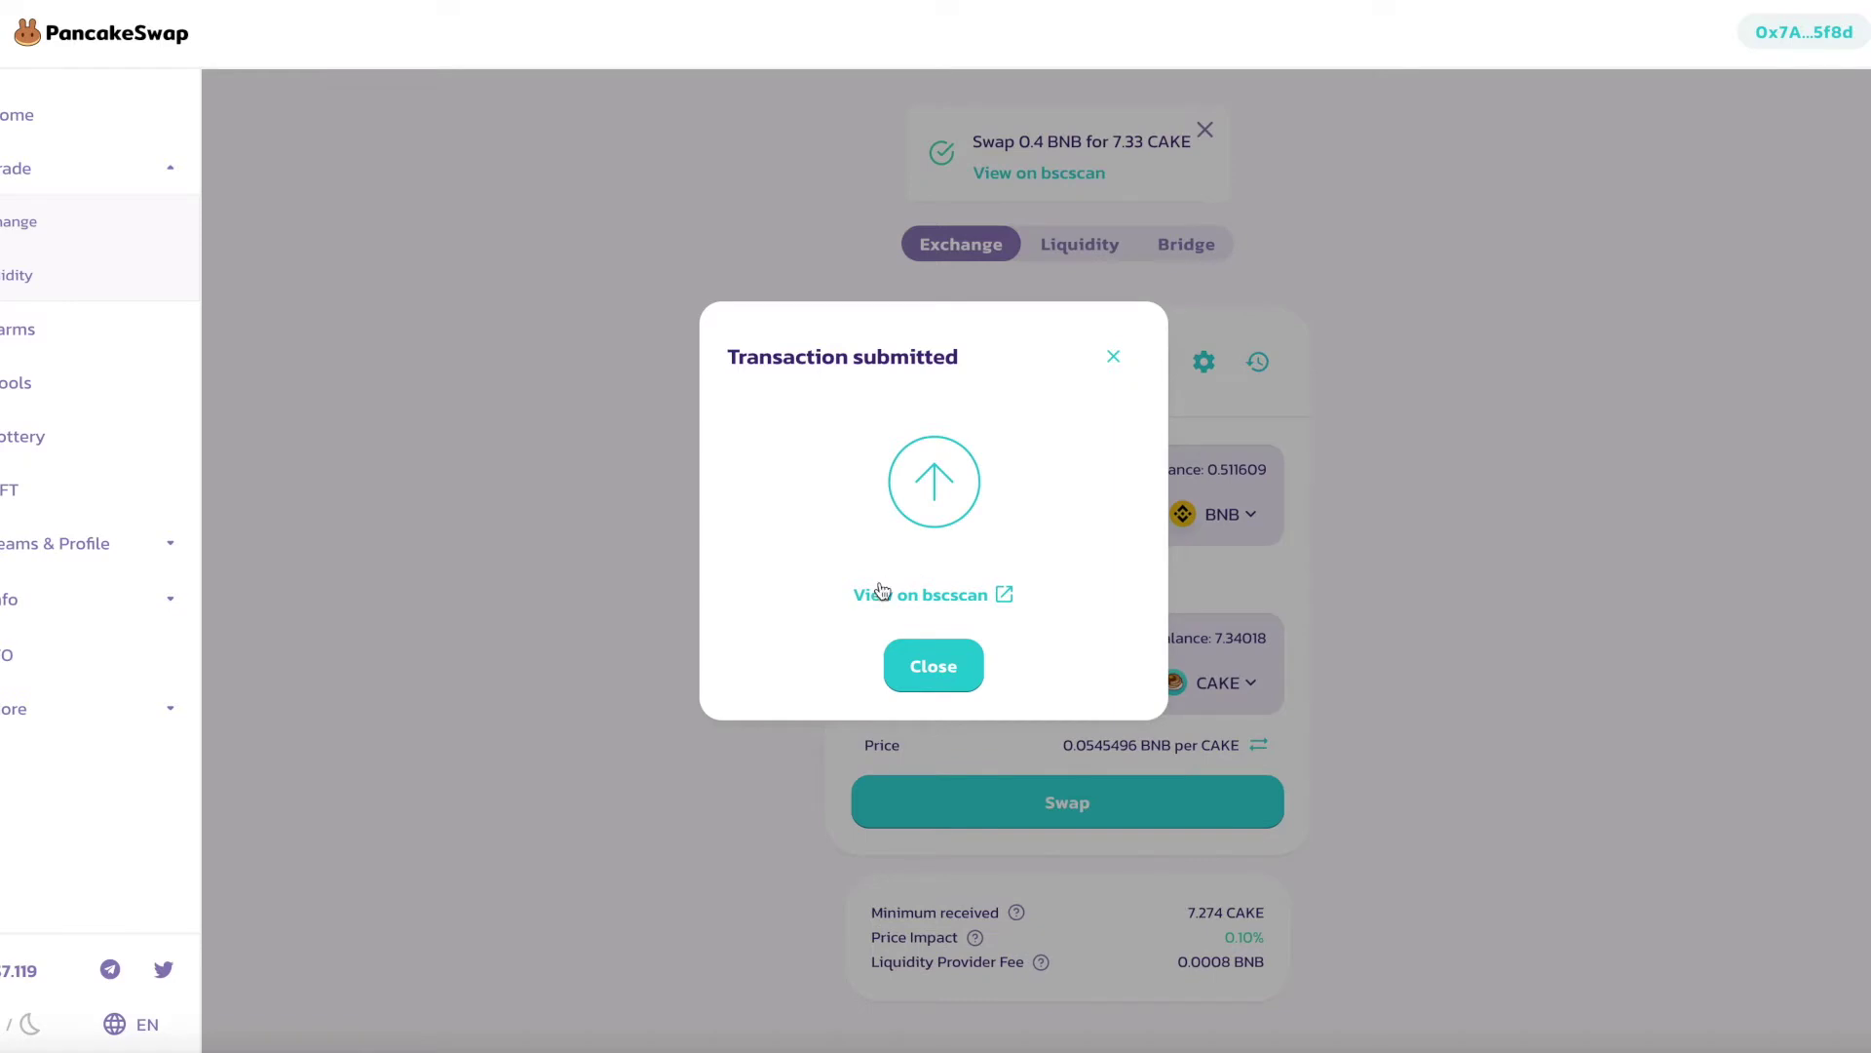
click(934, 671)
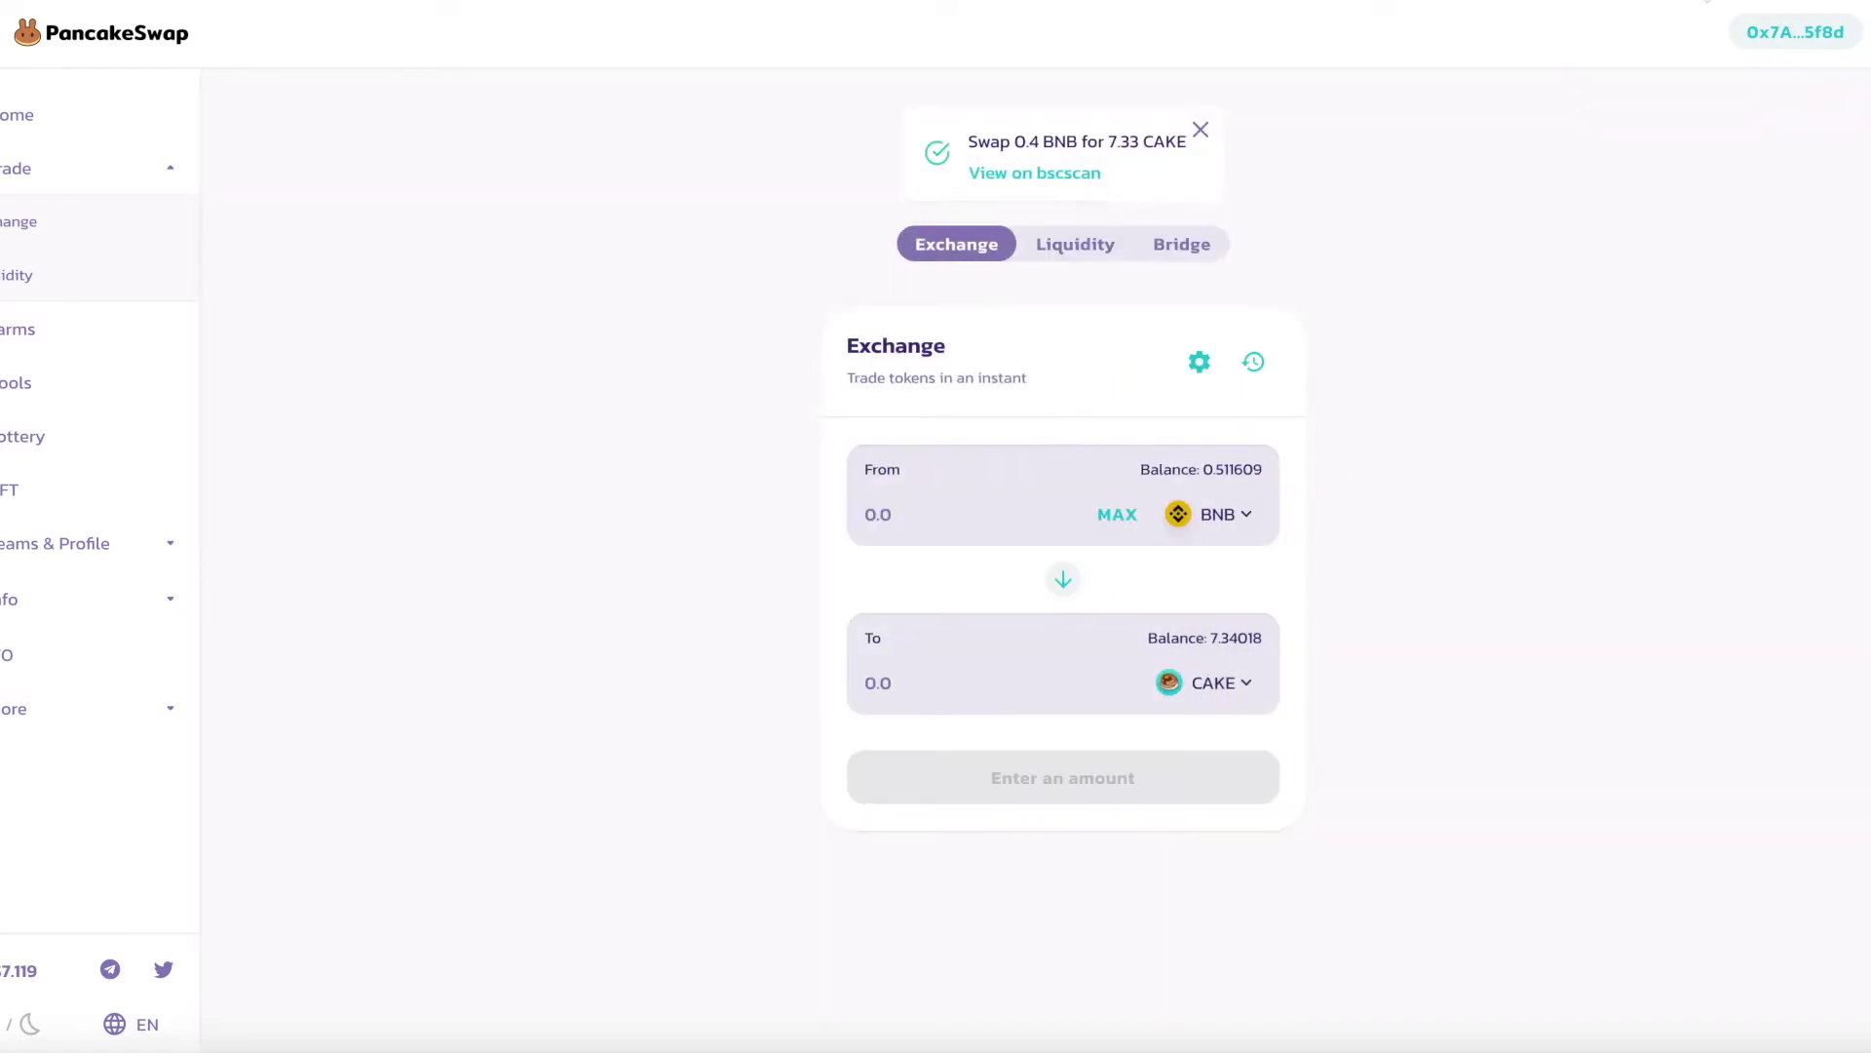
- Open the wallet extension and check the account's asset list and recent activity
click(1674, 74)
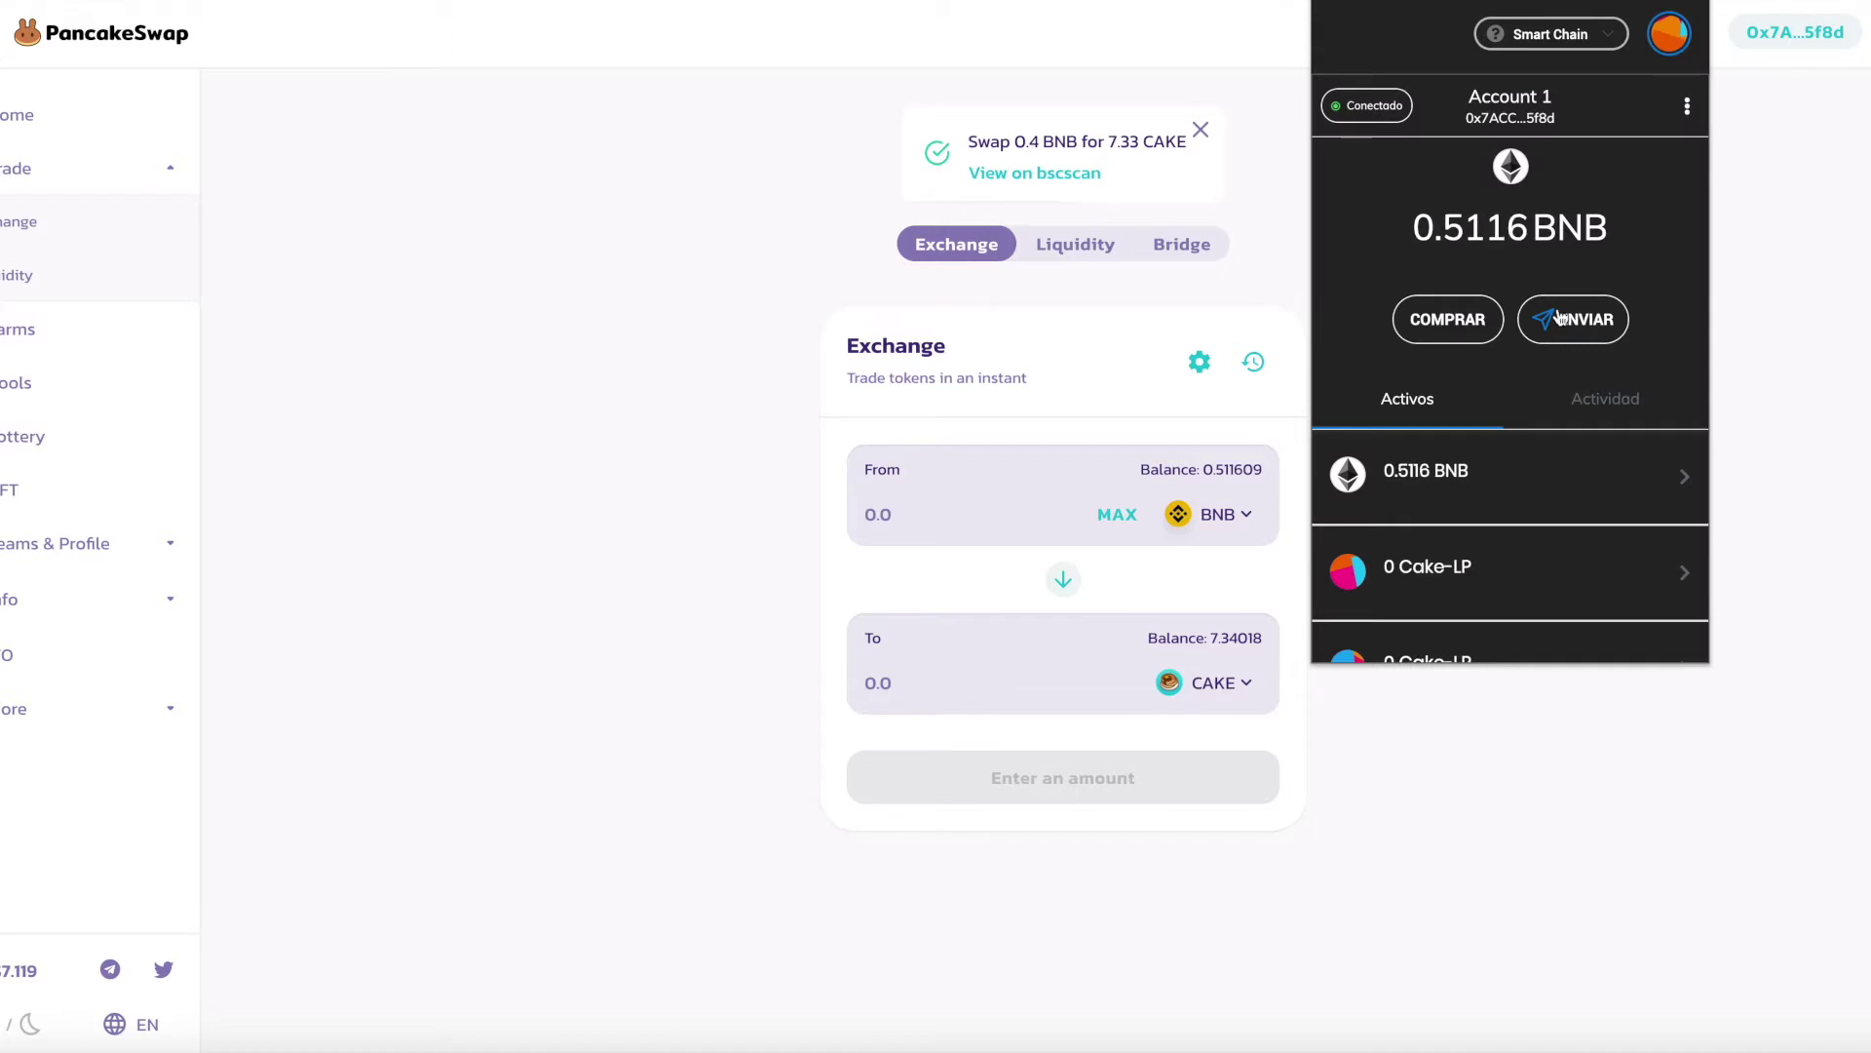
scroll(1558, 314, down, 3)
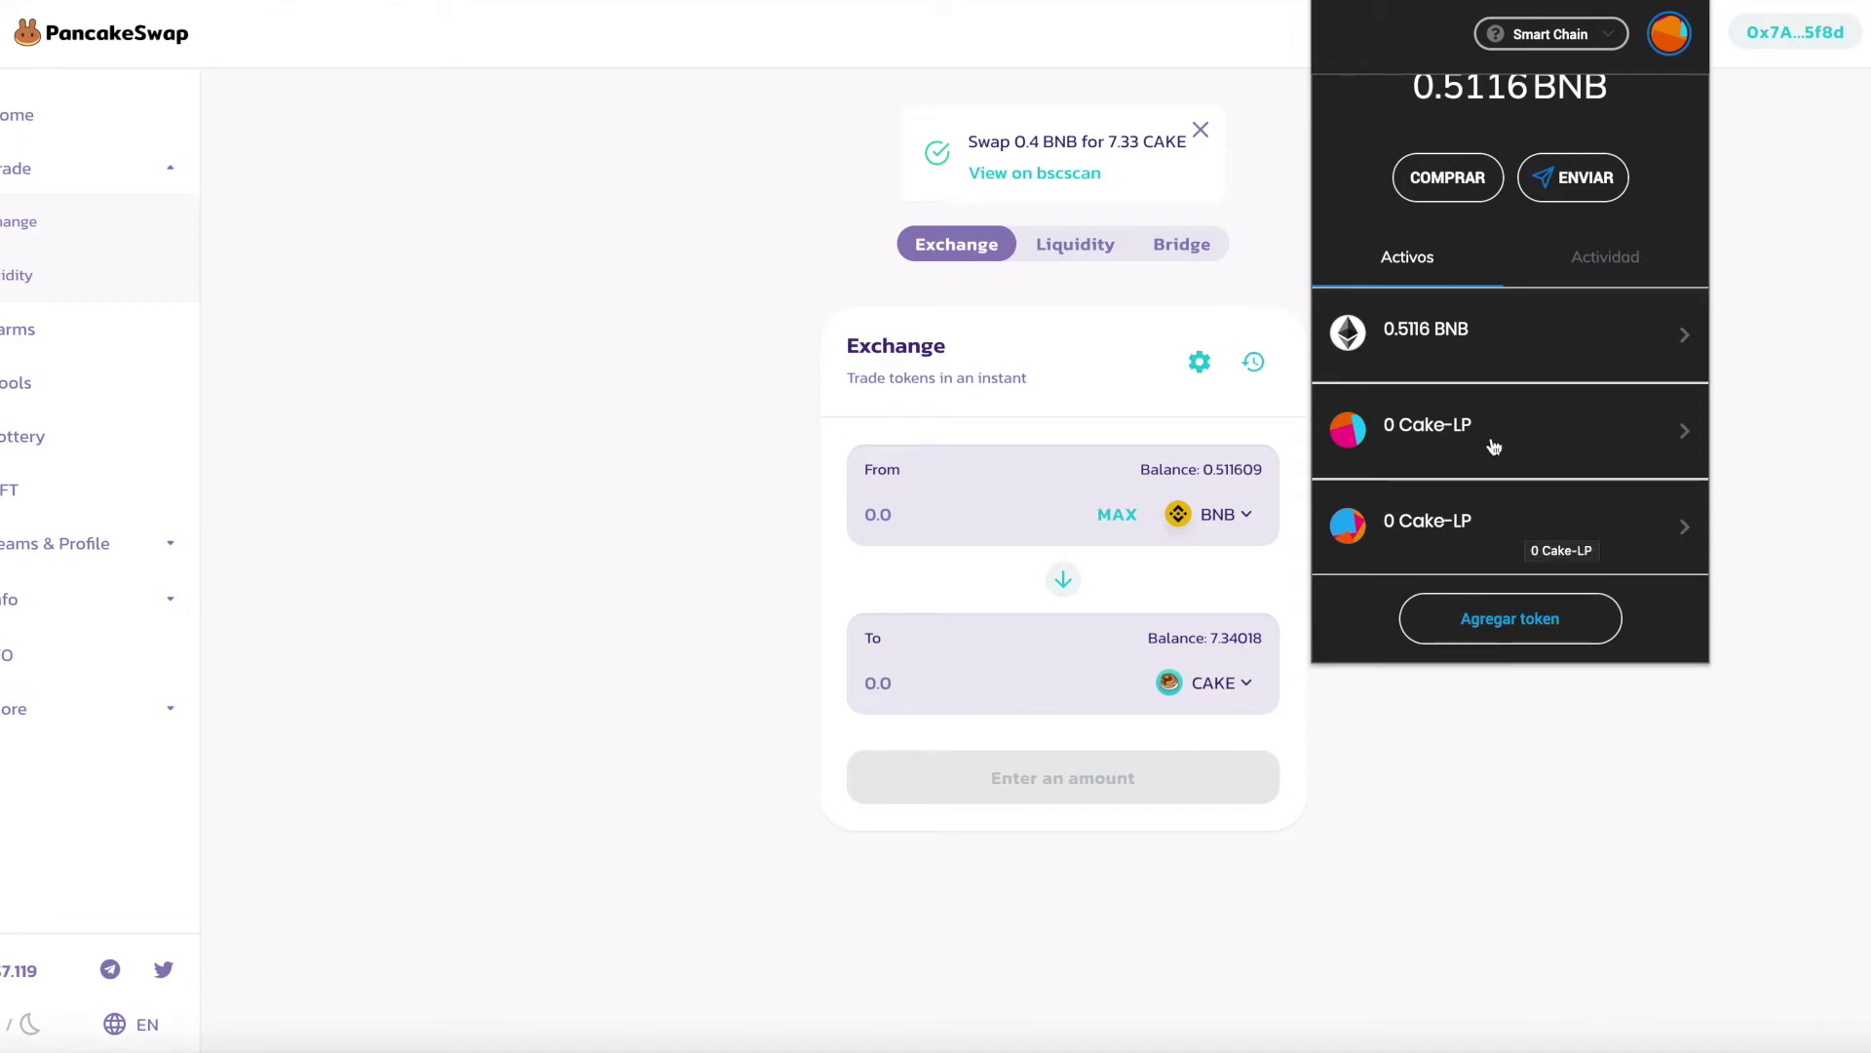
click(1601, 259)
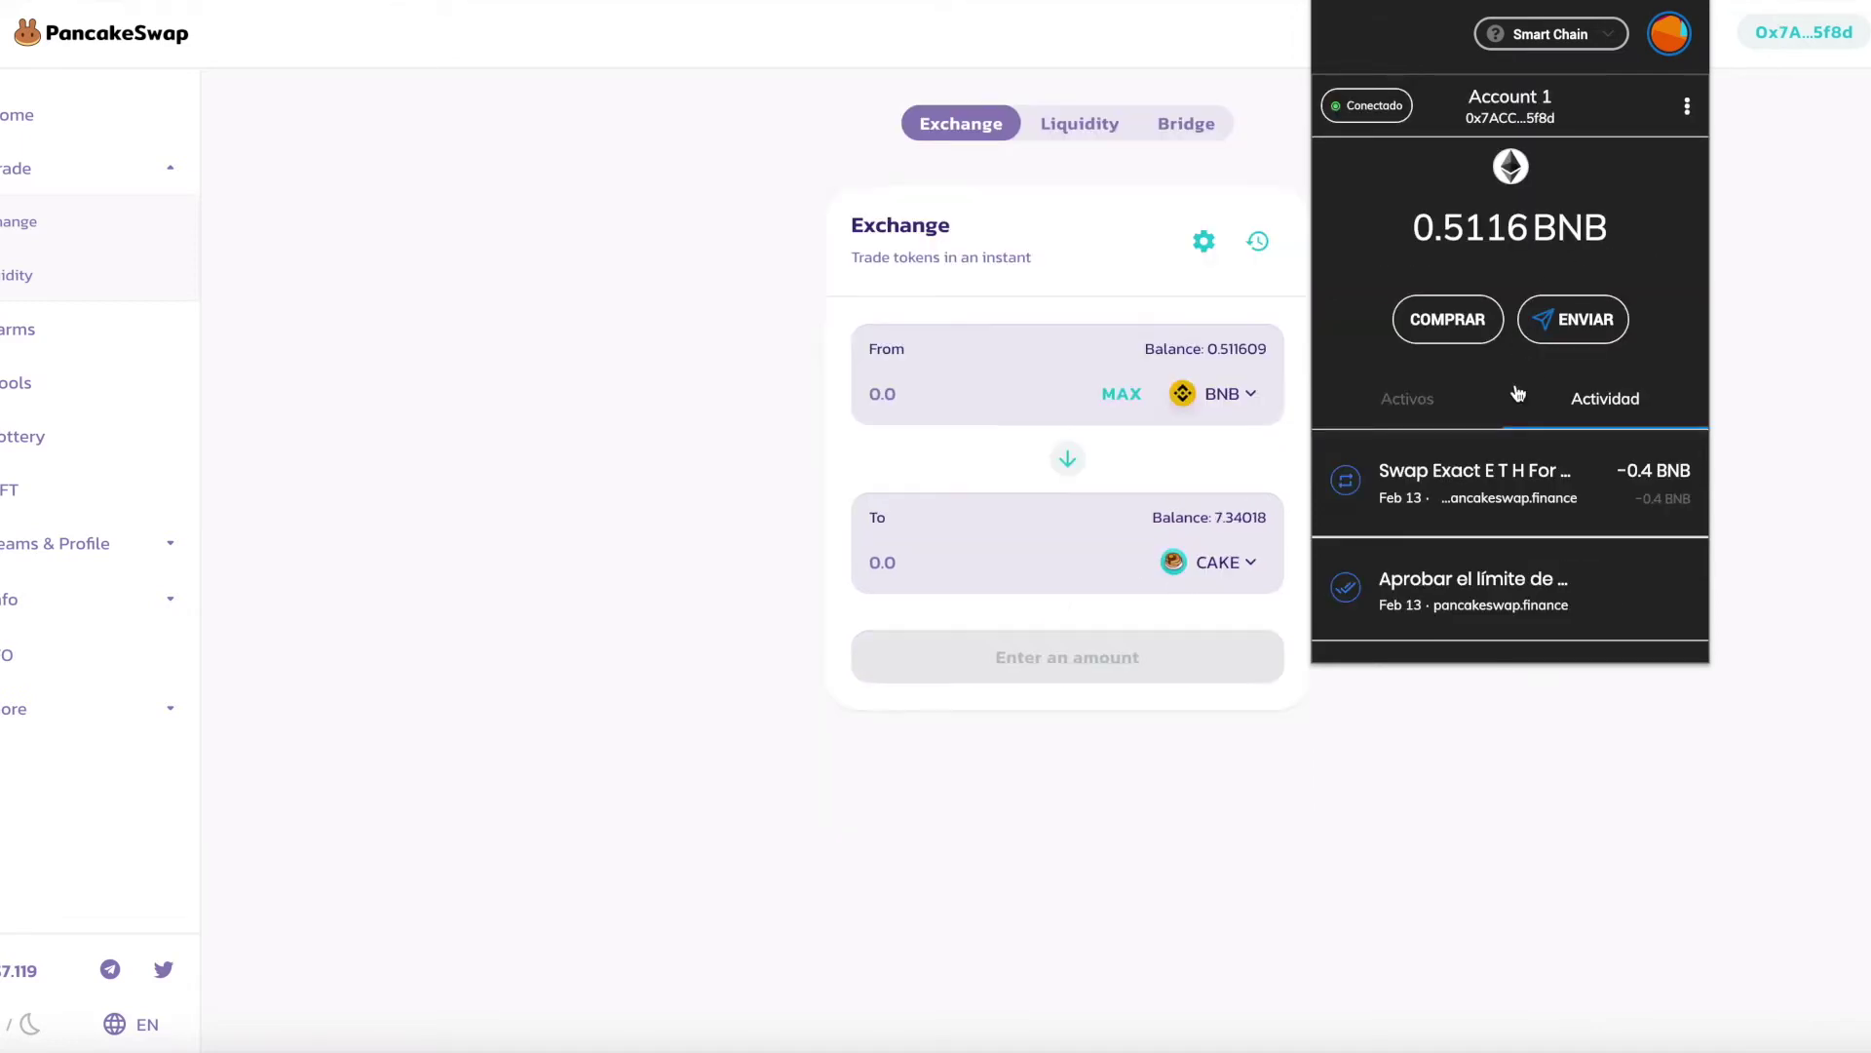
click(1408, 402)
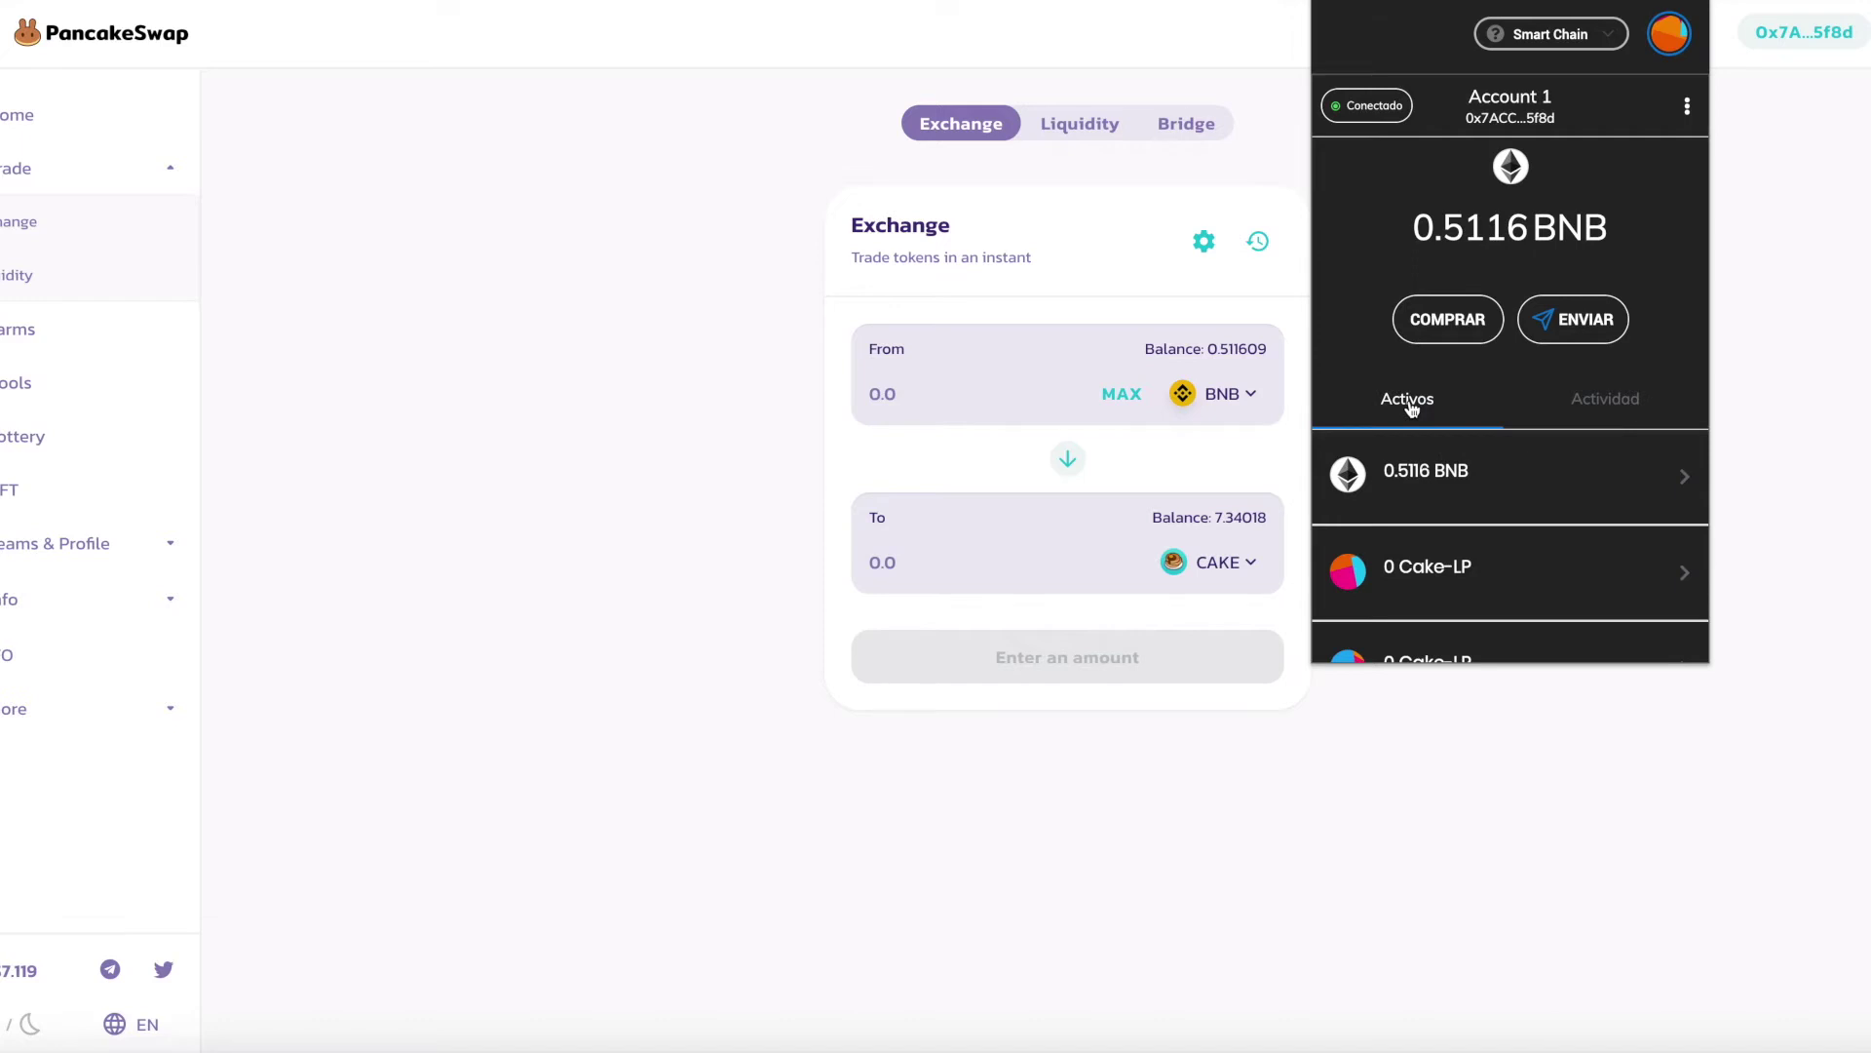
- Search the wallet's addable tokens for cake, view the custom token form and close the wallet without adding anything
scroll(1408, 405, down, 2)
click(1490, 623)
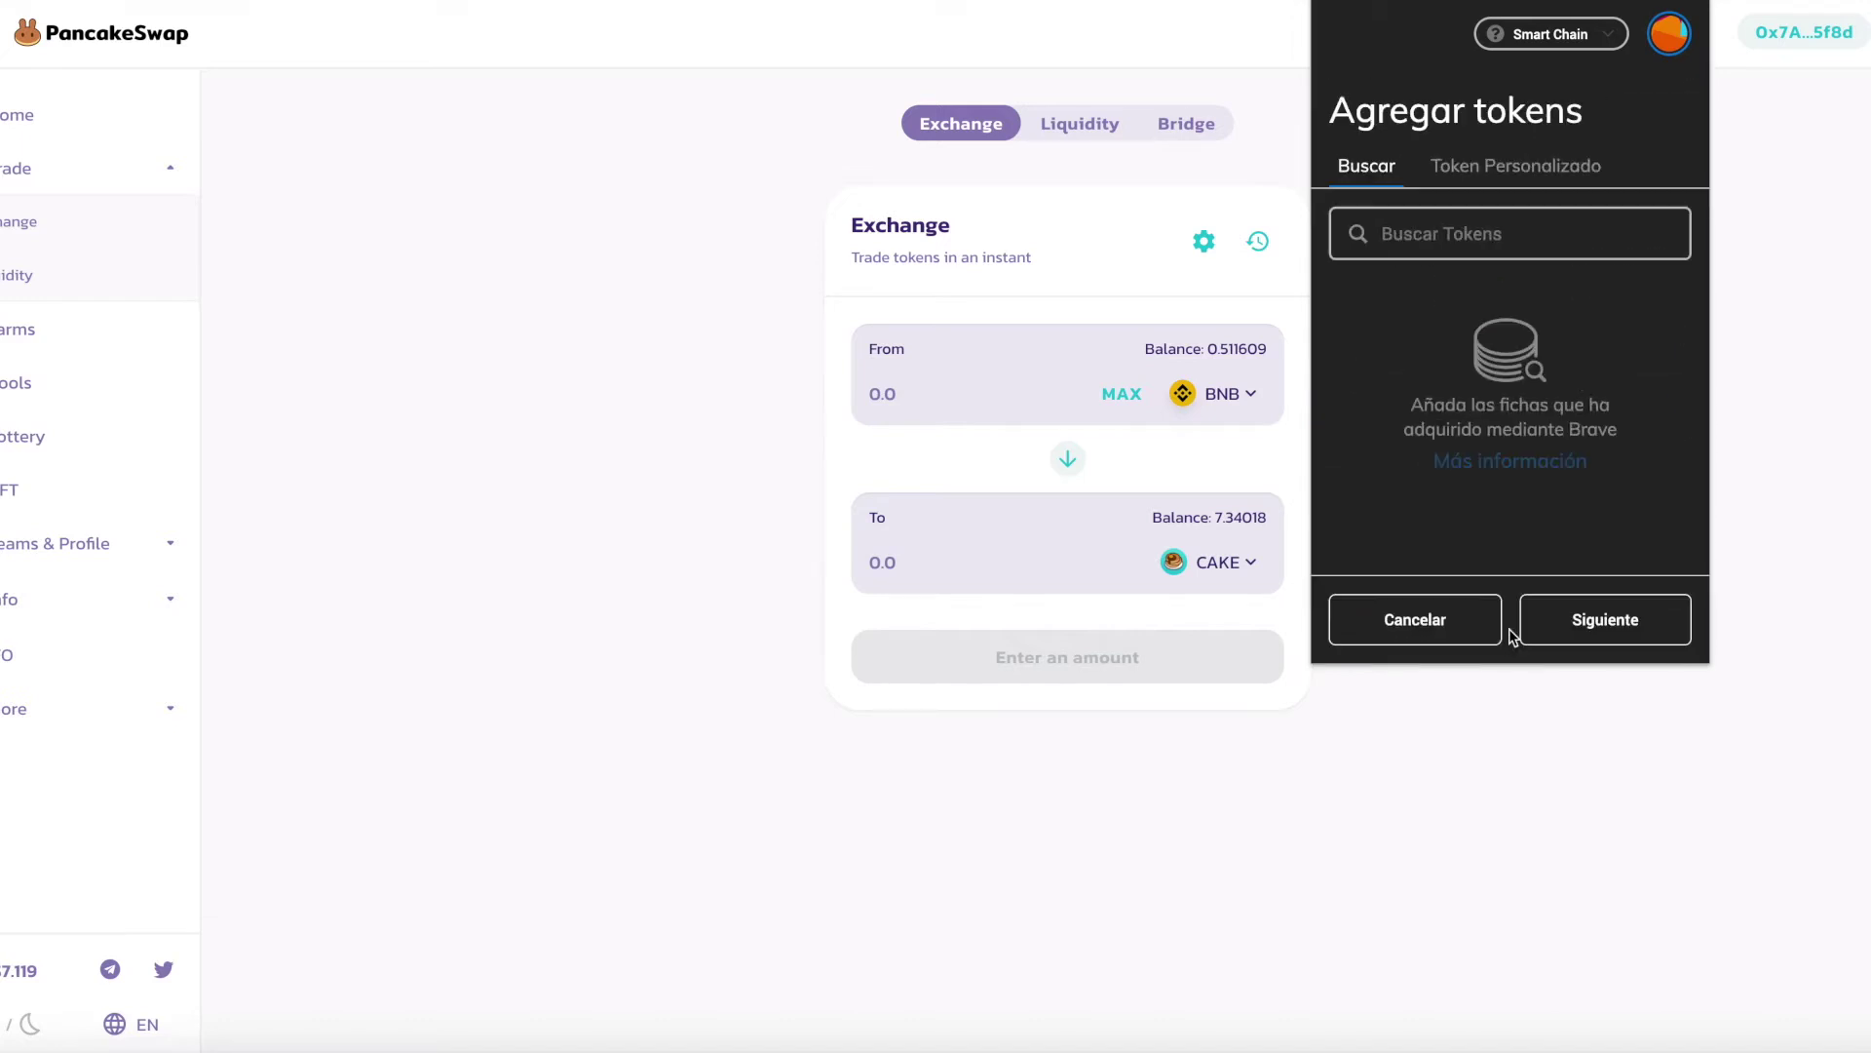
click(1487, 234)
text(cake)
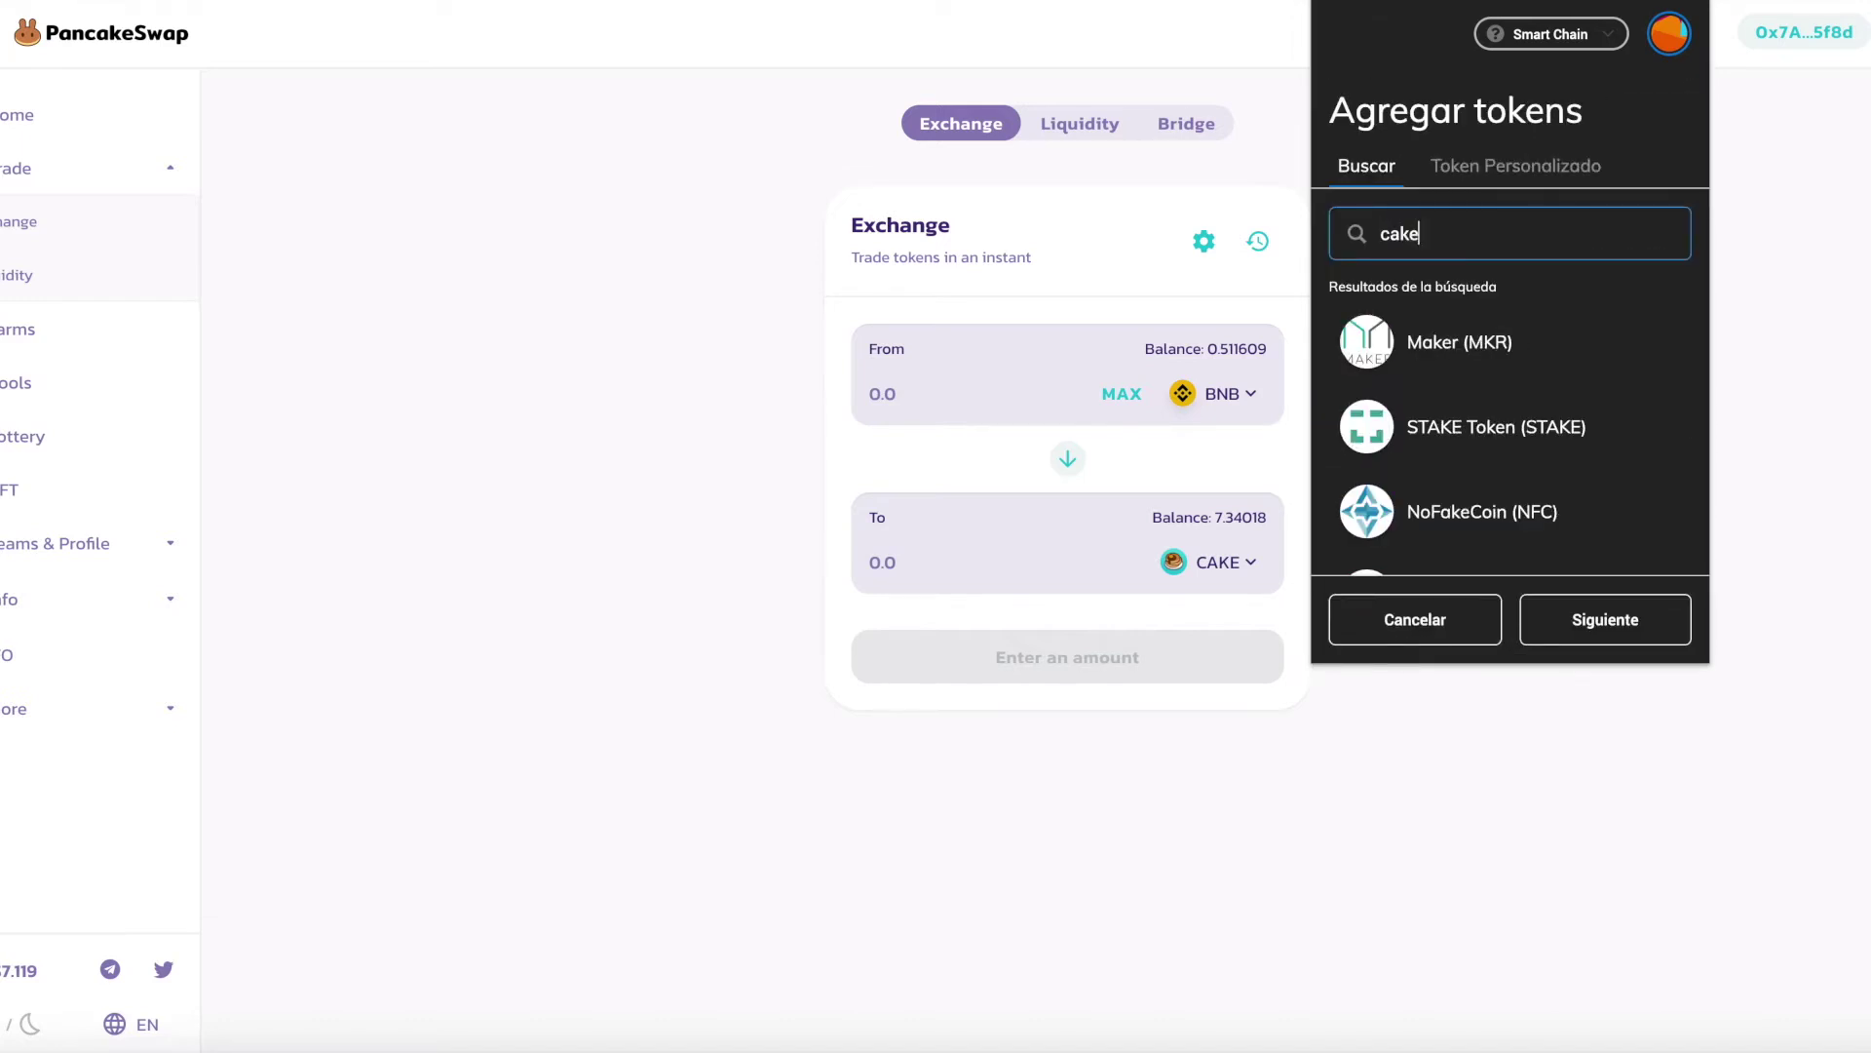
scroll(1492, 359, down, 1)
scroll(1494, 363, up, 1)
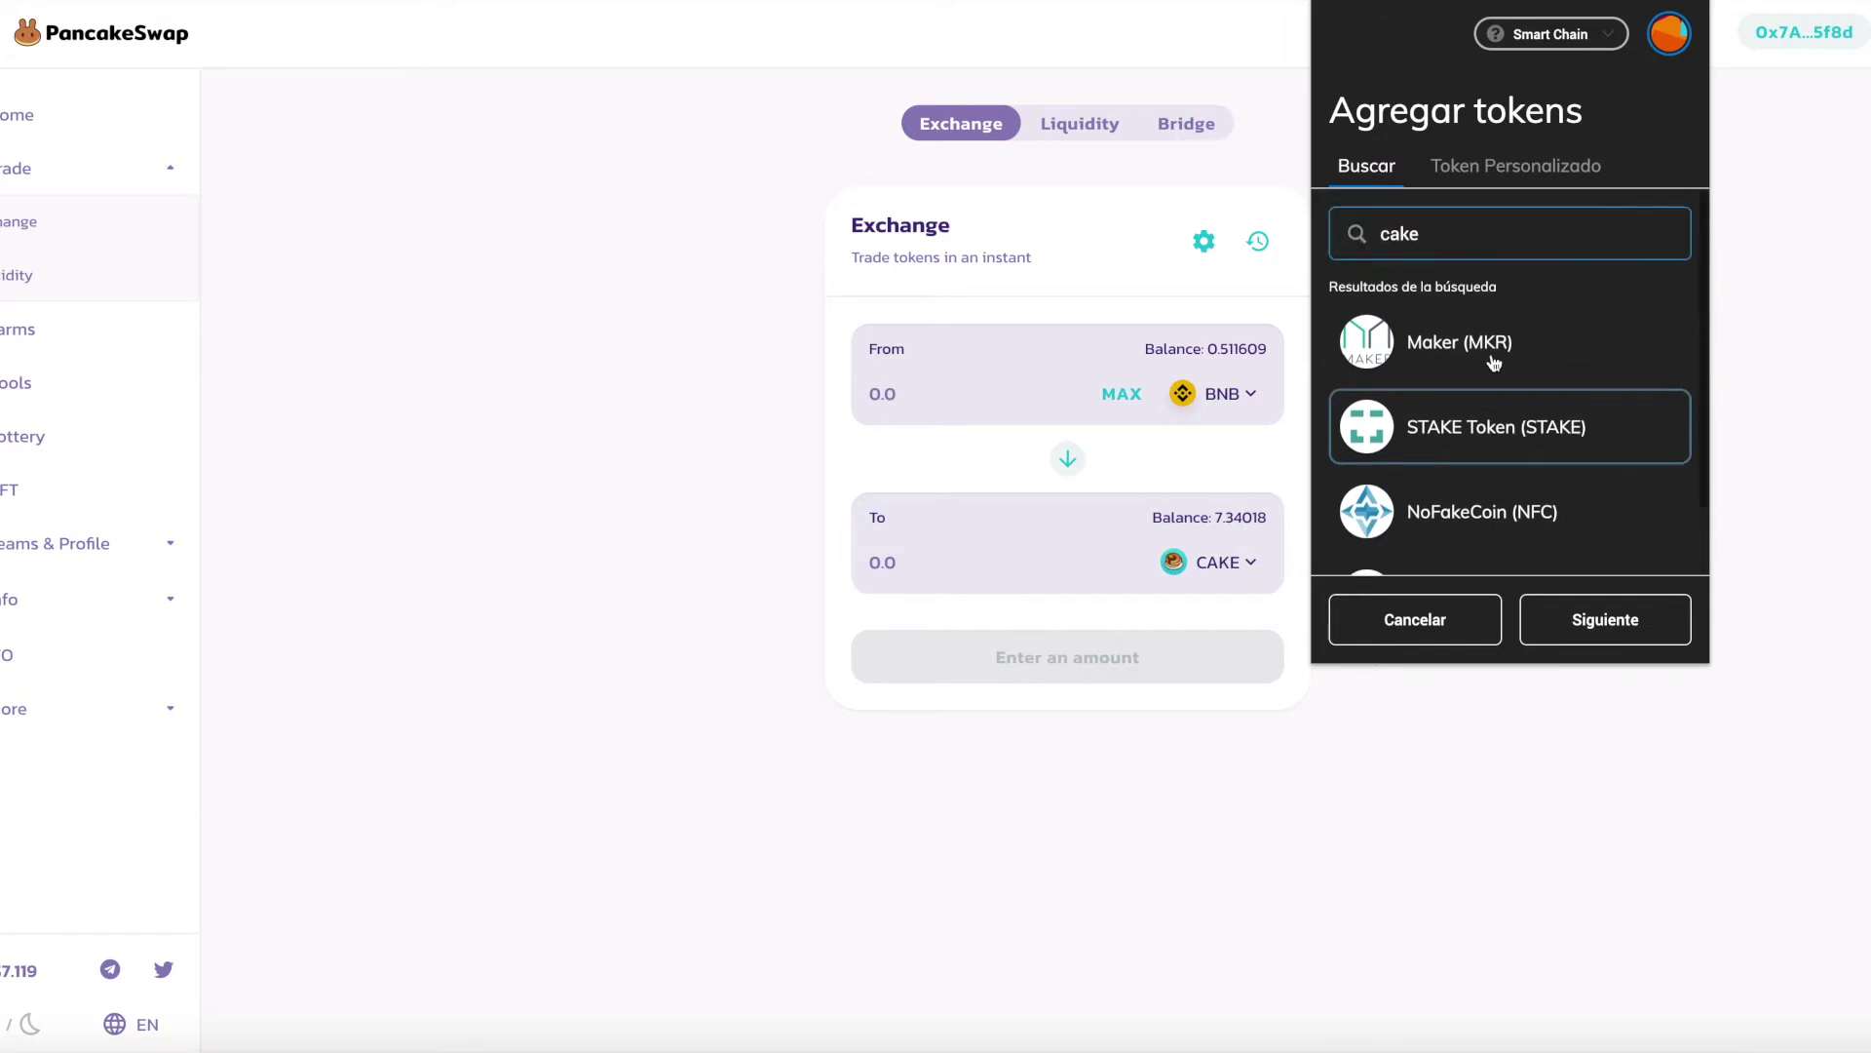
click(1520, 168)
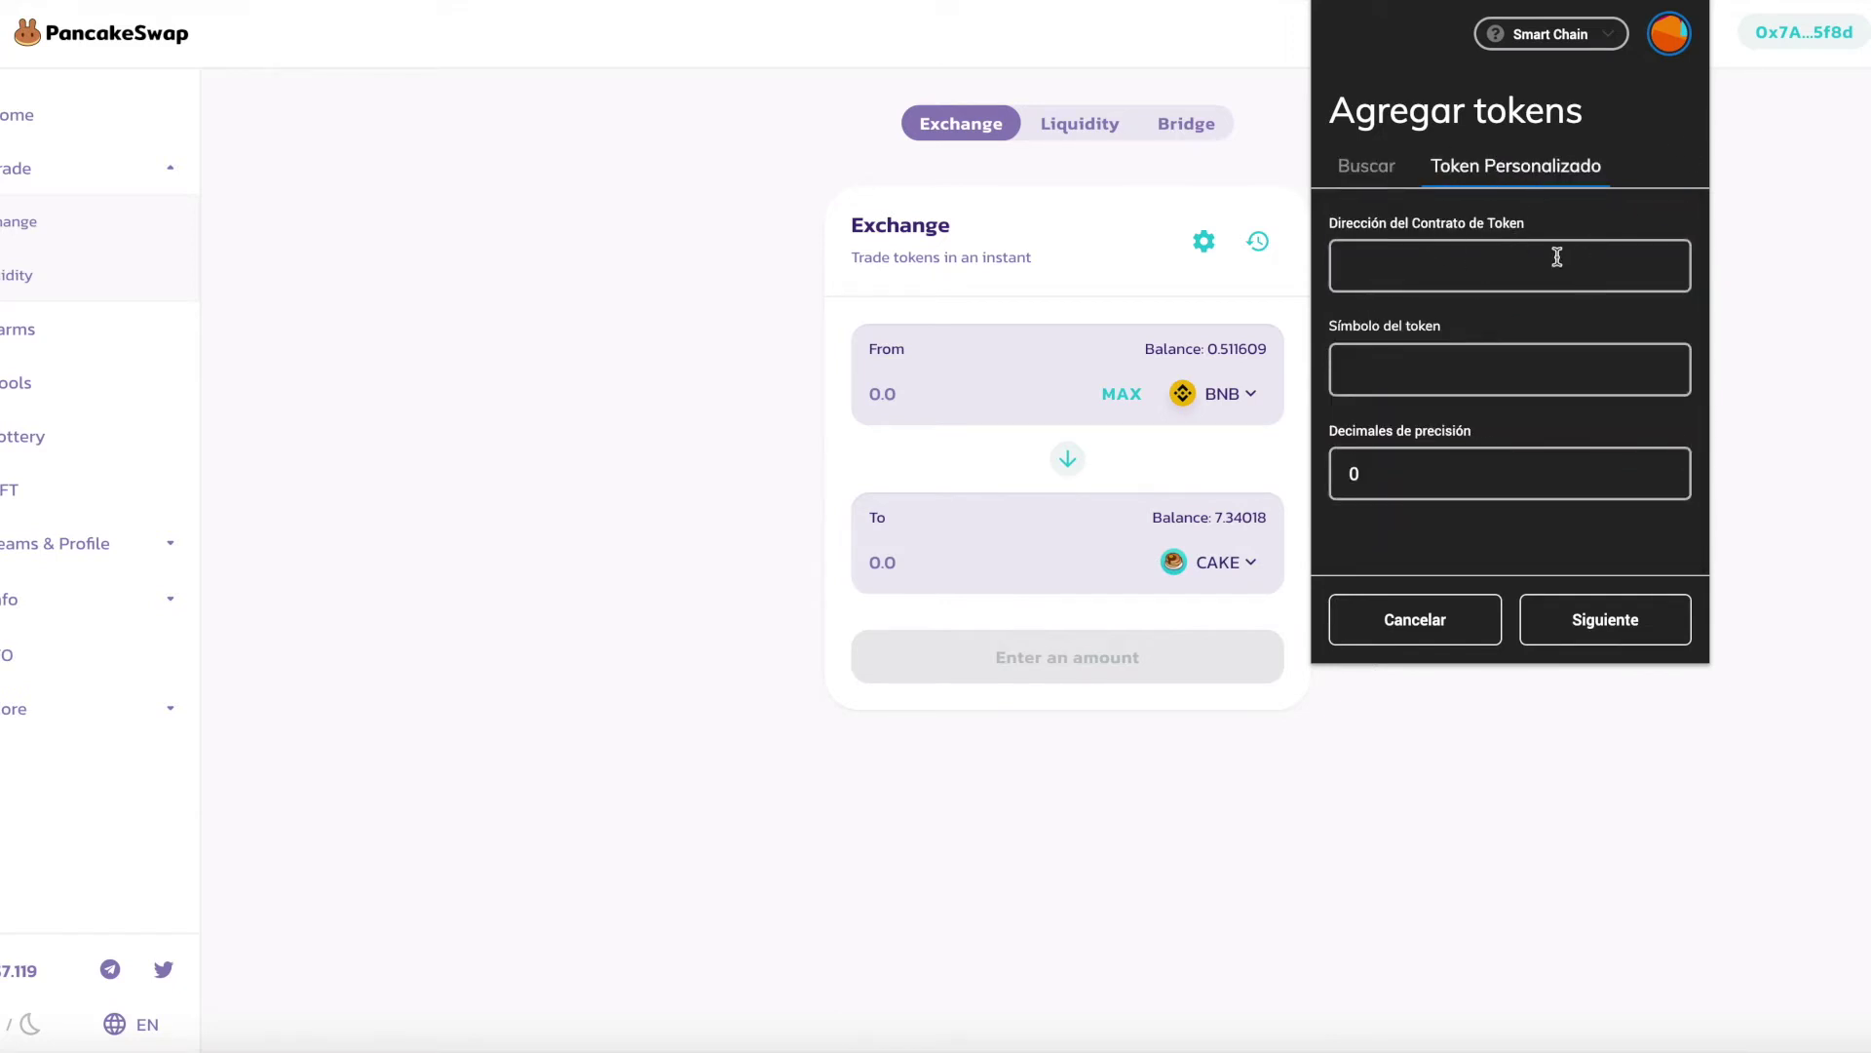
click(1768, 261)
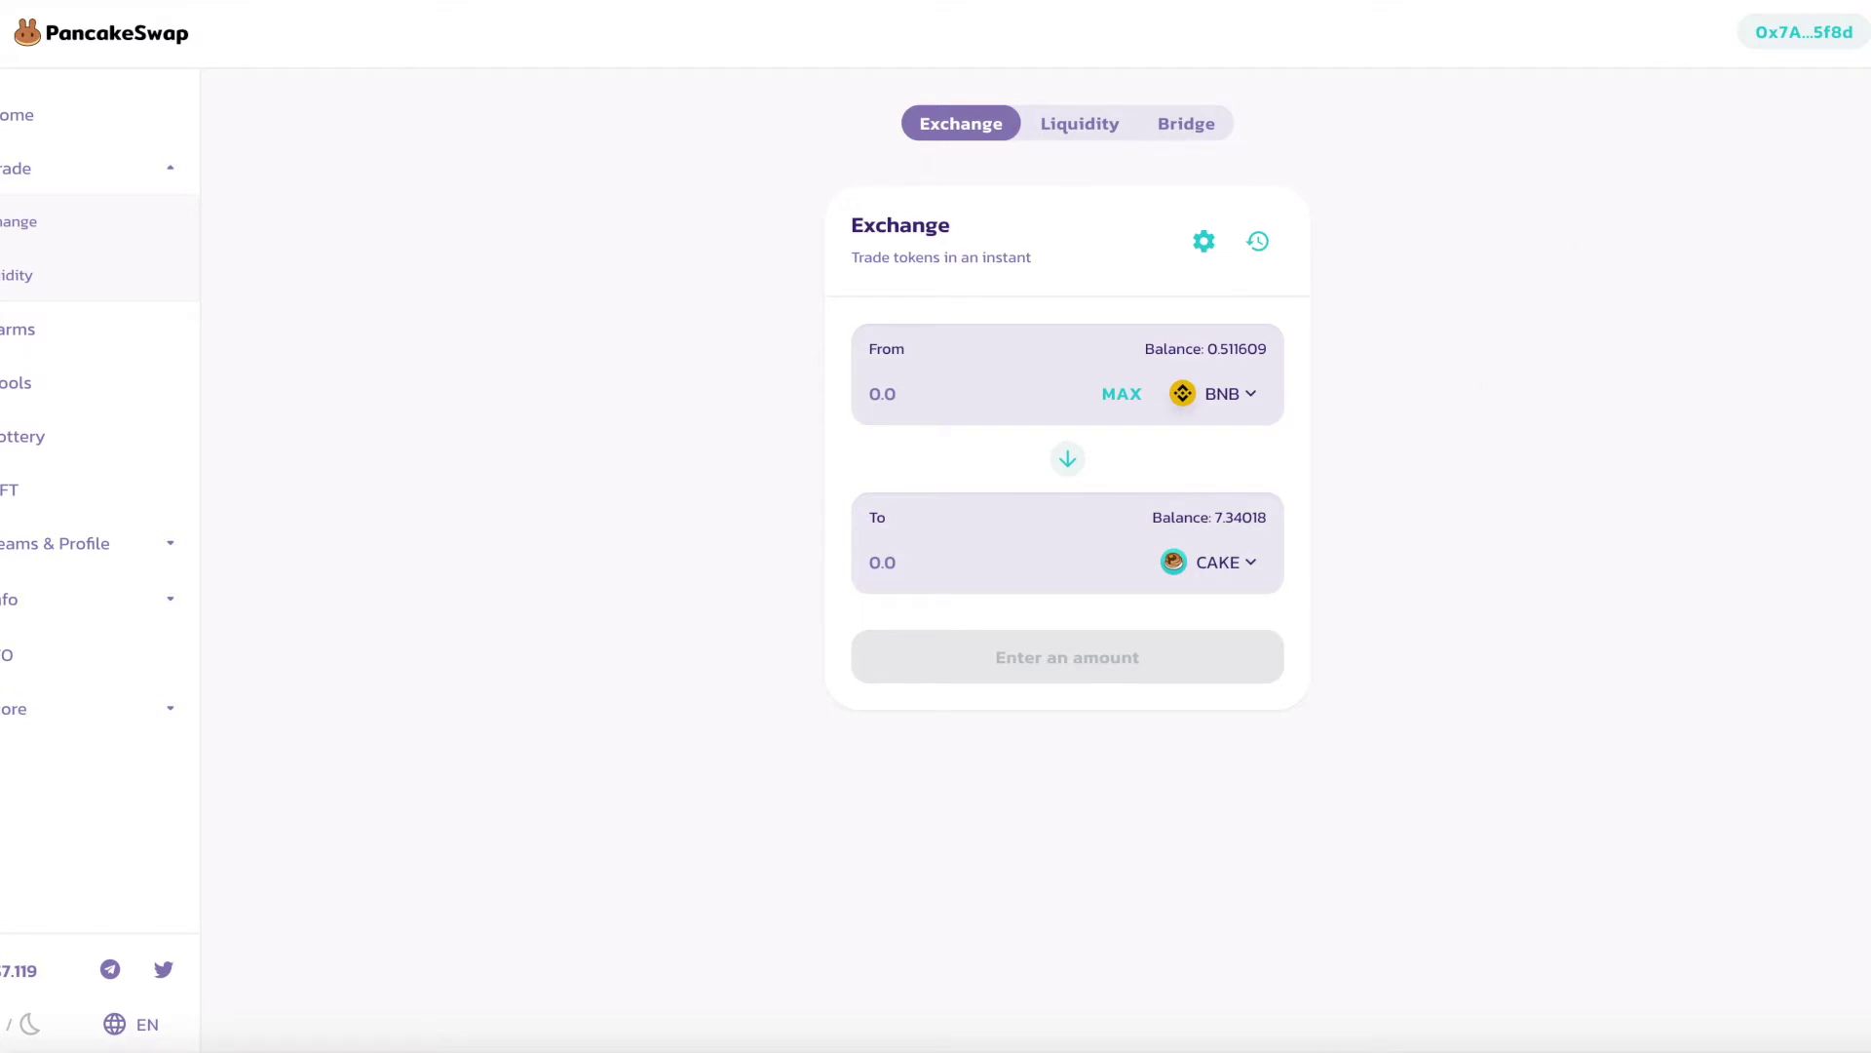
- Review the wallet's asset list again, view the token-adding form and cancel it
scroll(1510, 548, down, 3)
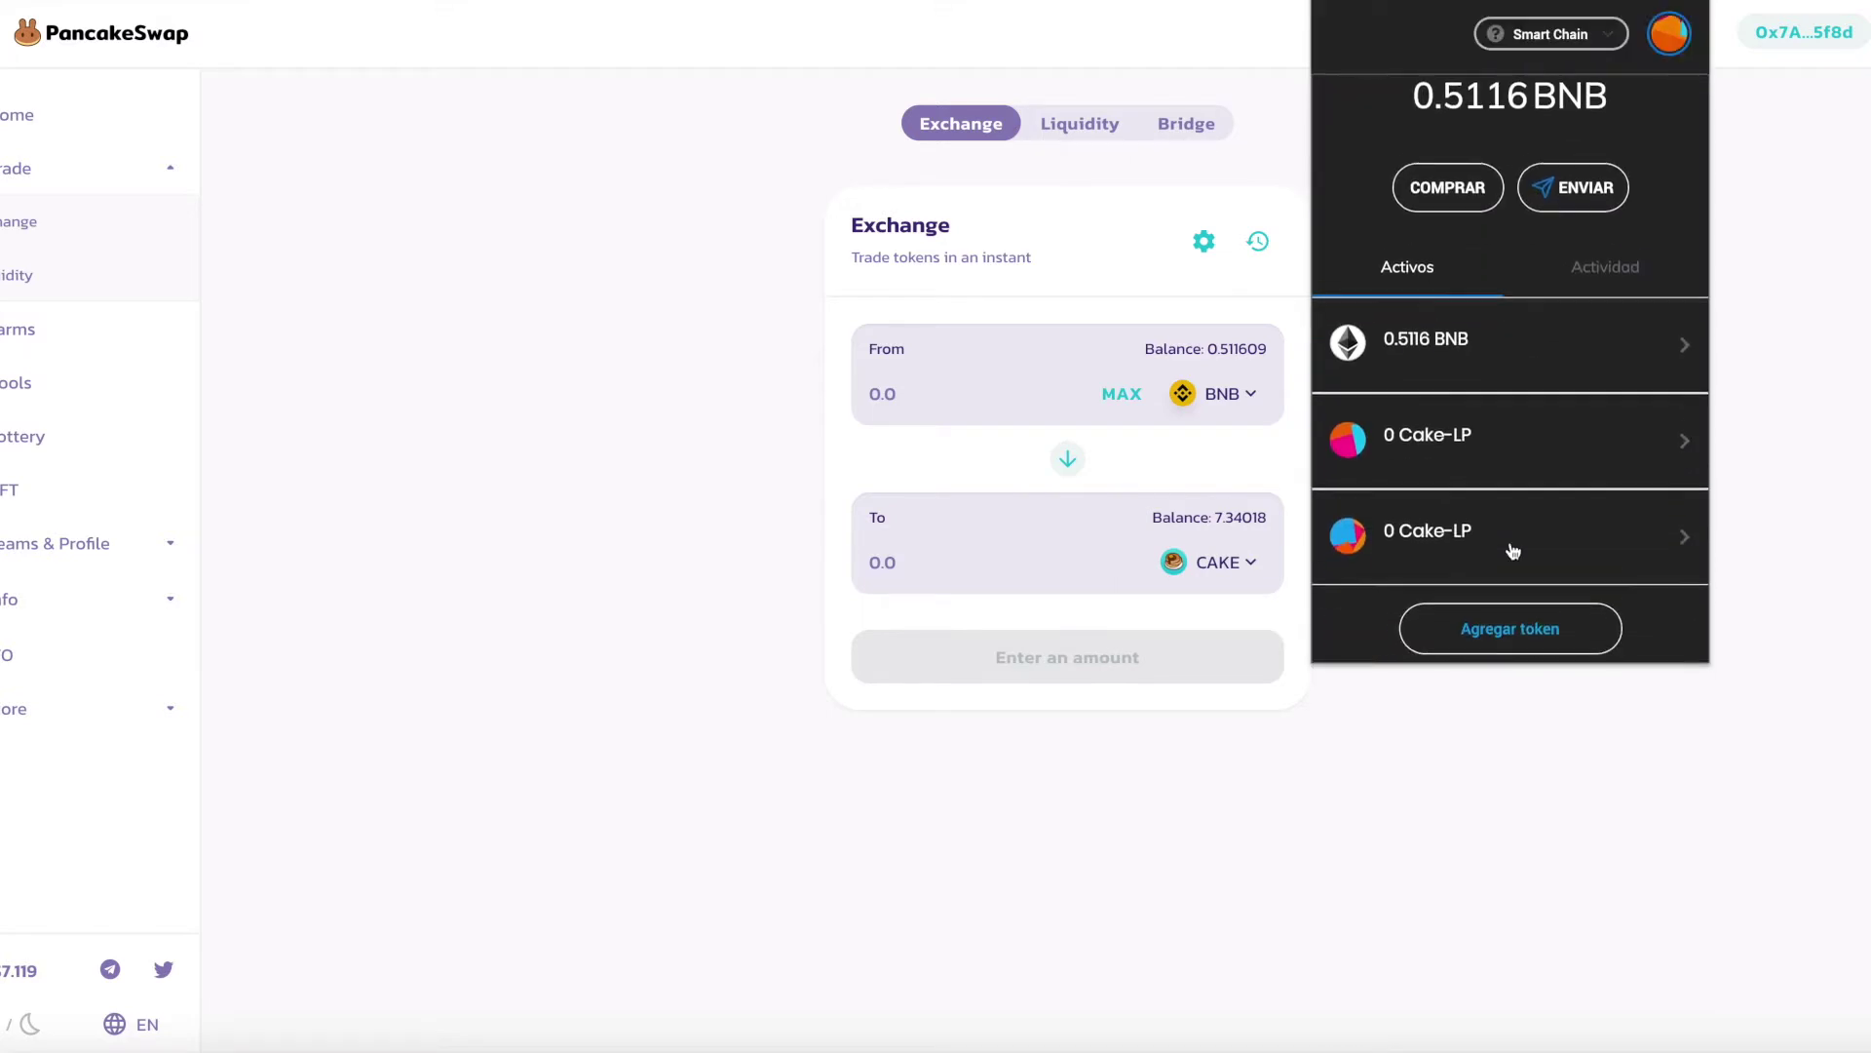
scroll(1520, 376, up, 3)
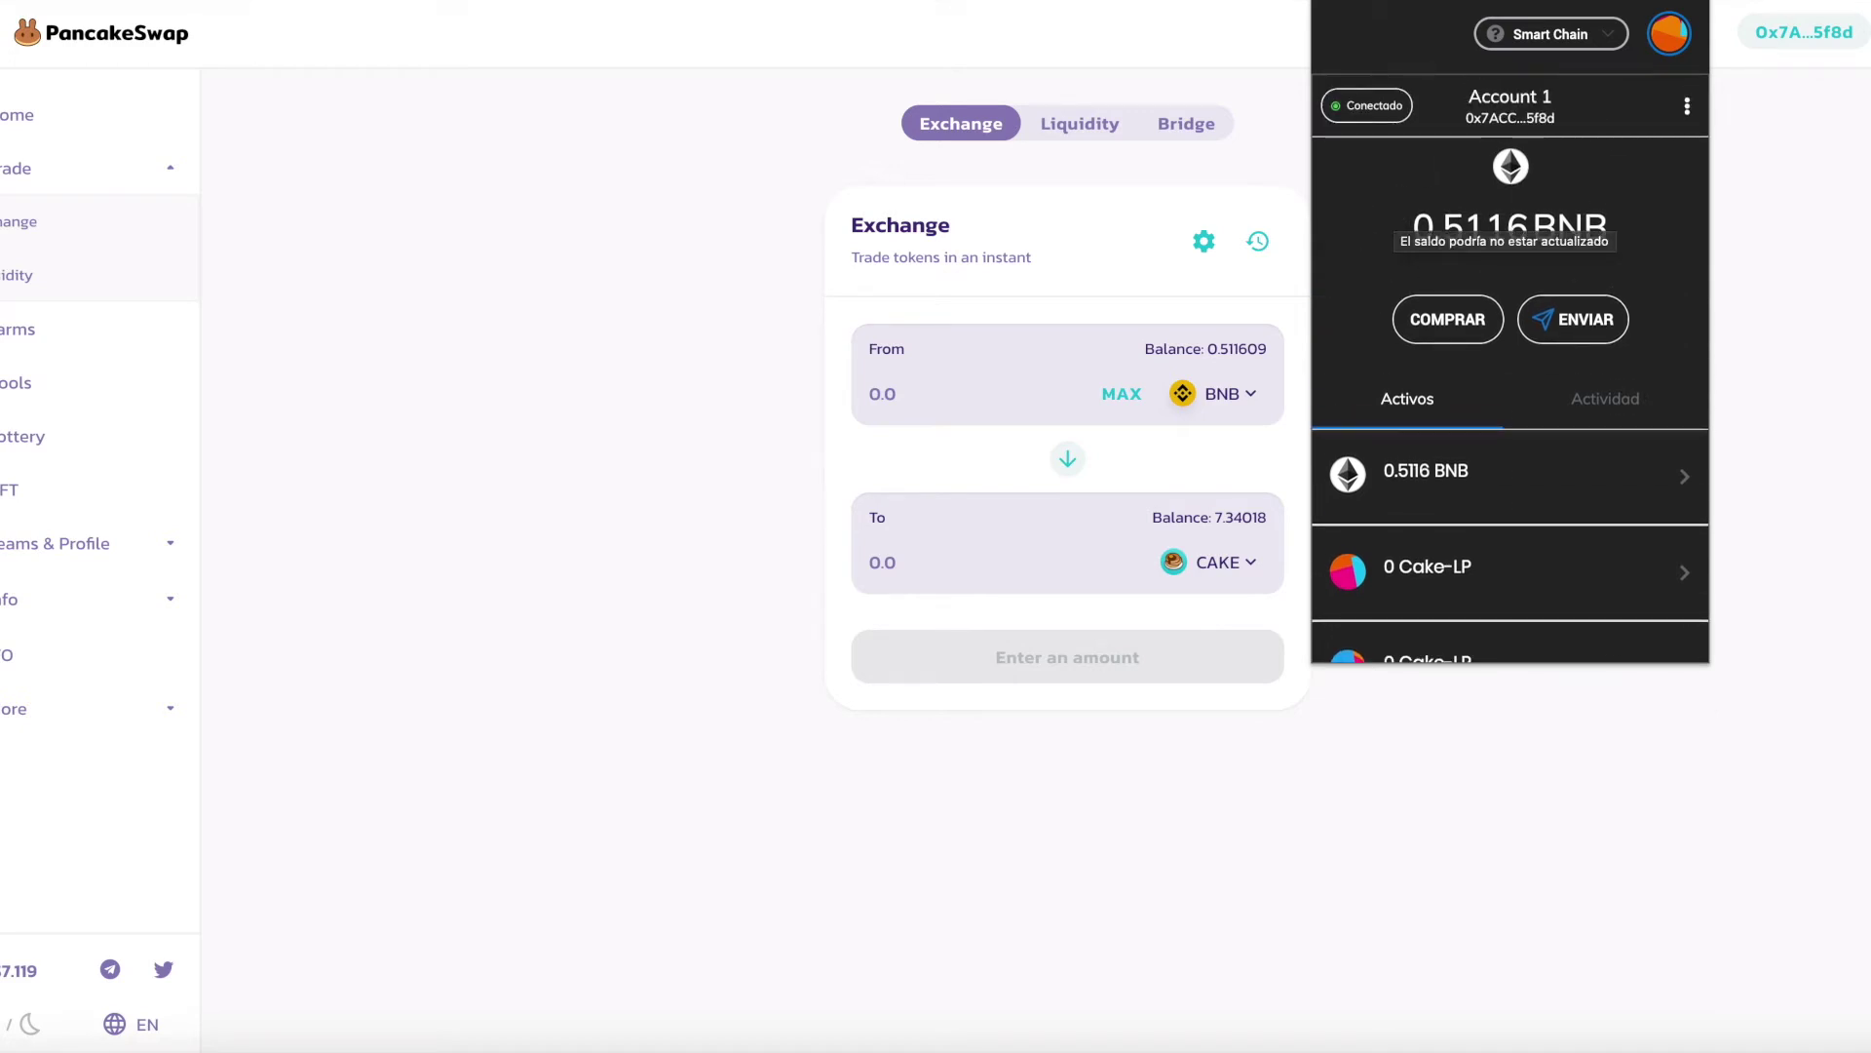
scroll(1560, 404, down, 3)
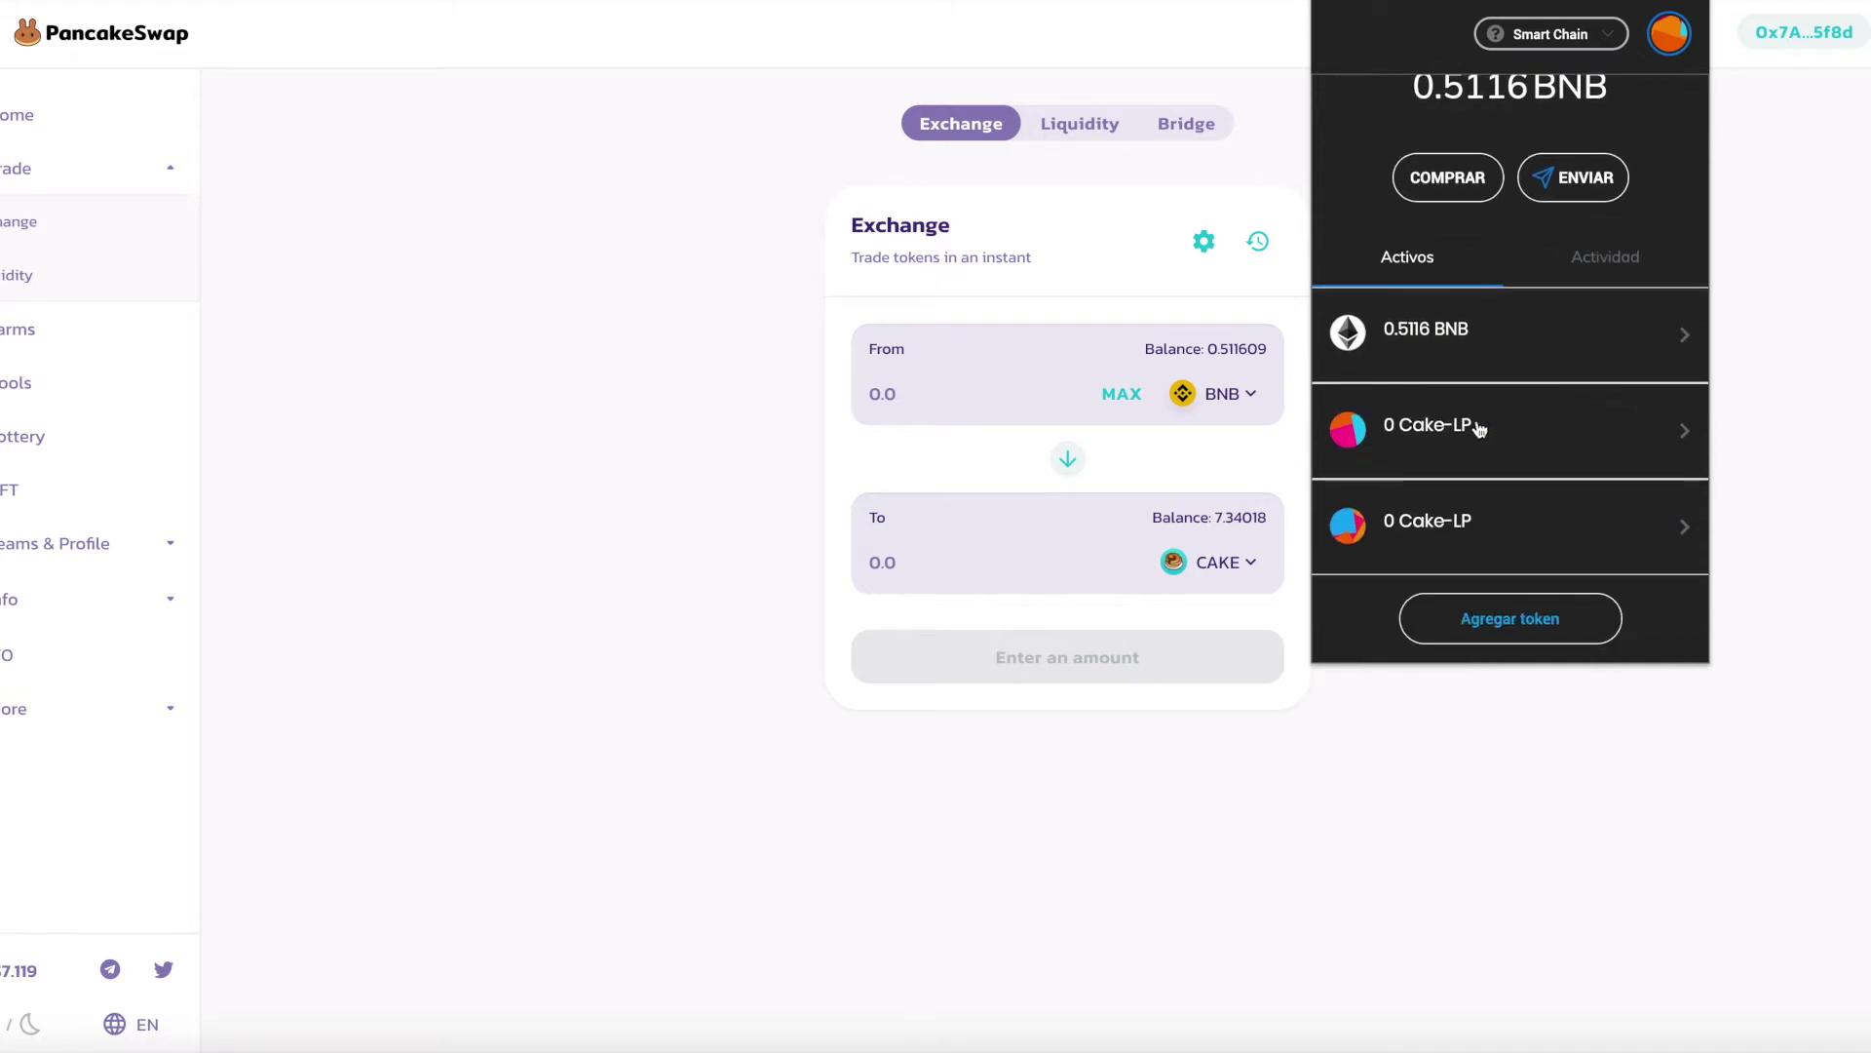
click(1518, 636)
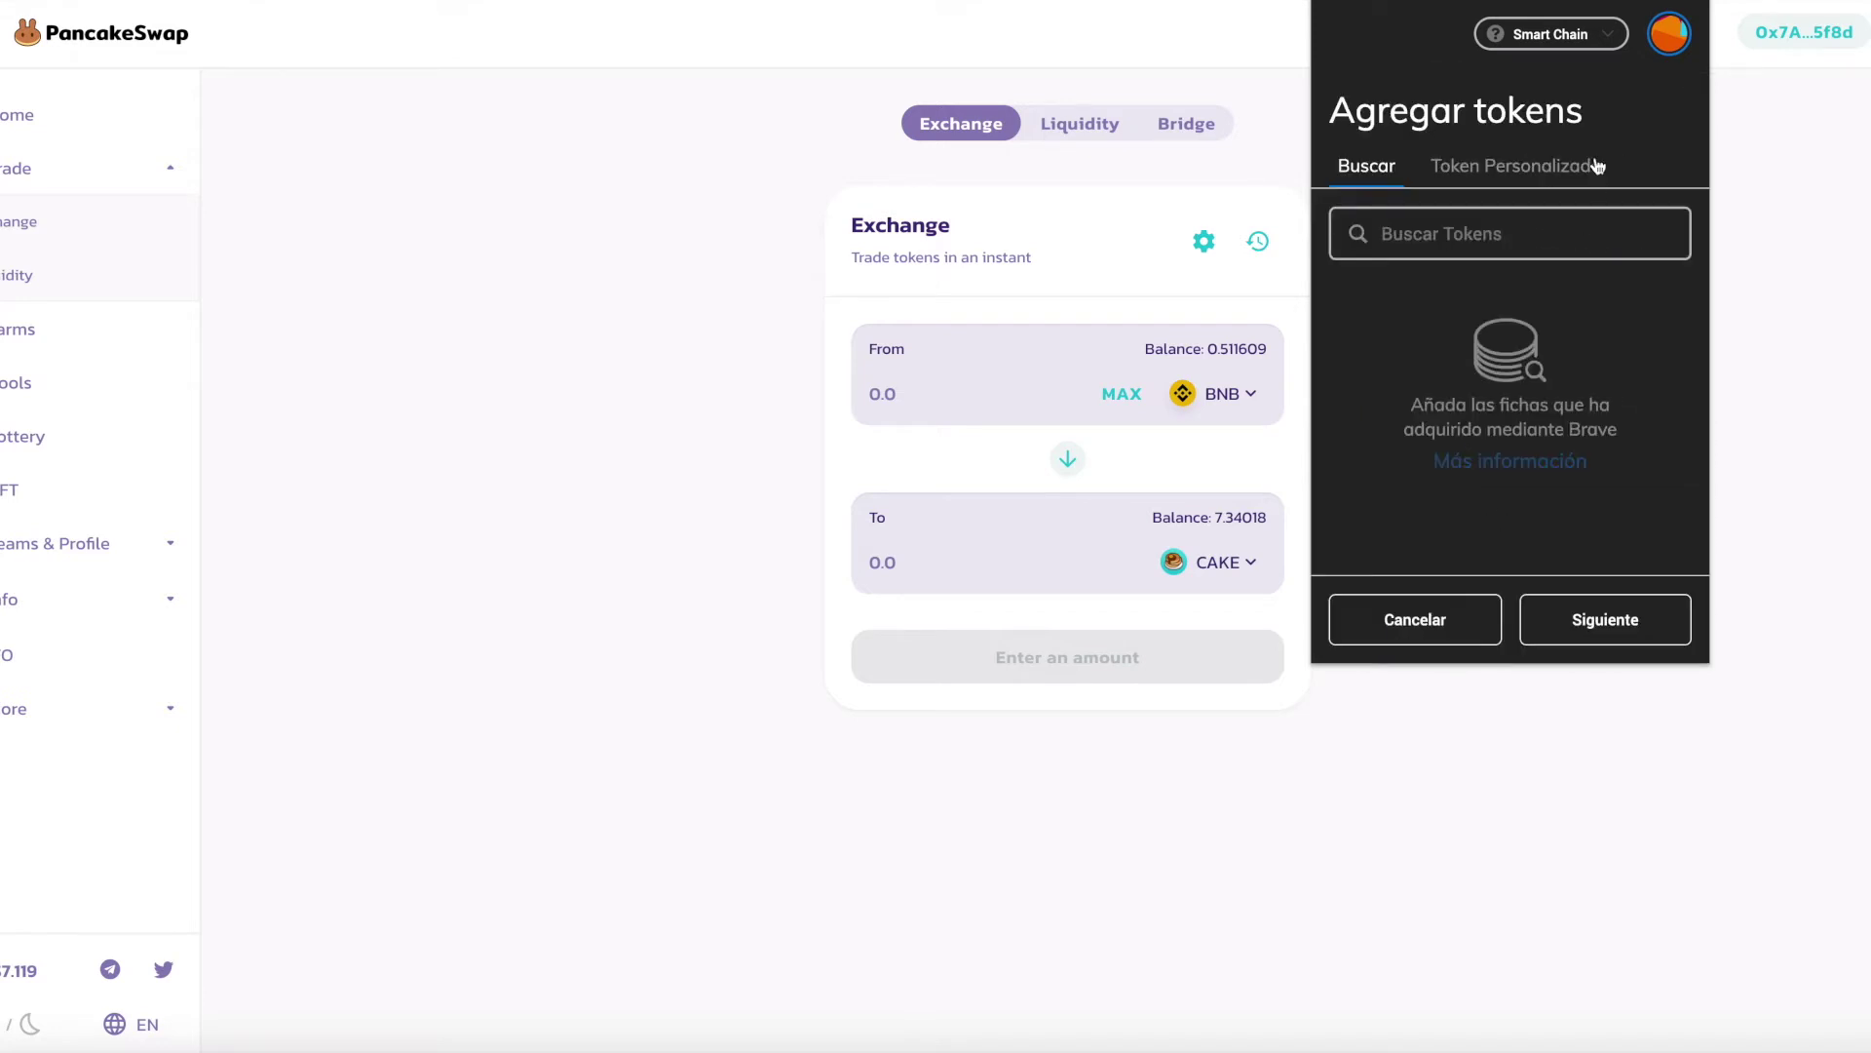
click(1457, 626)
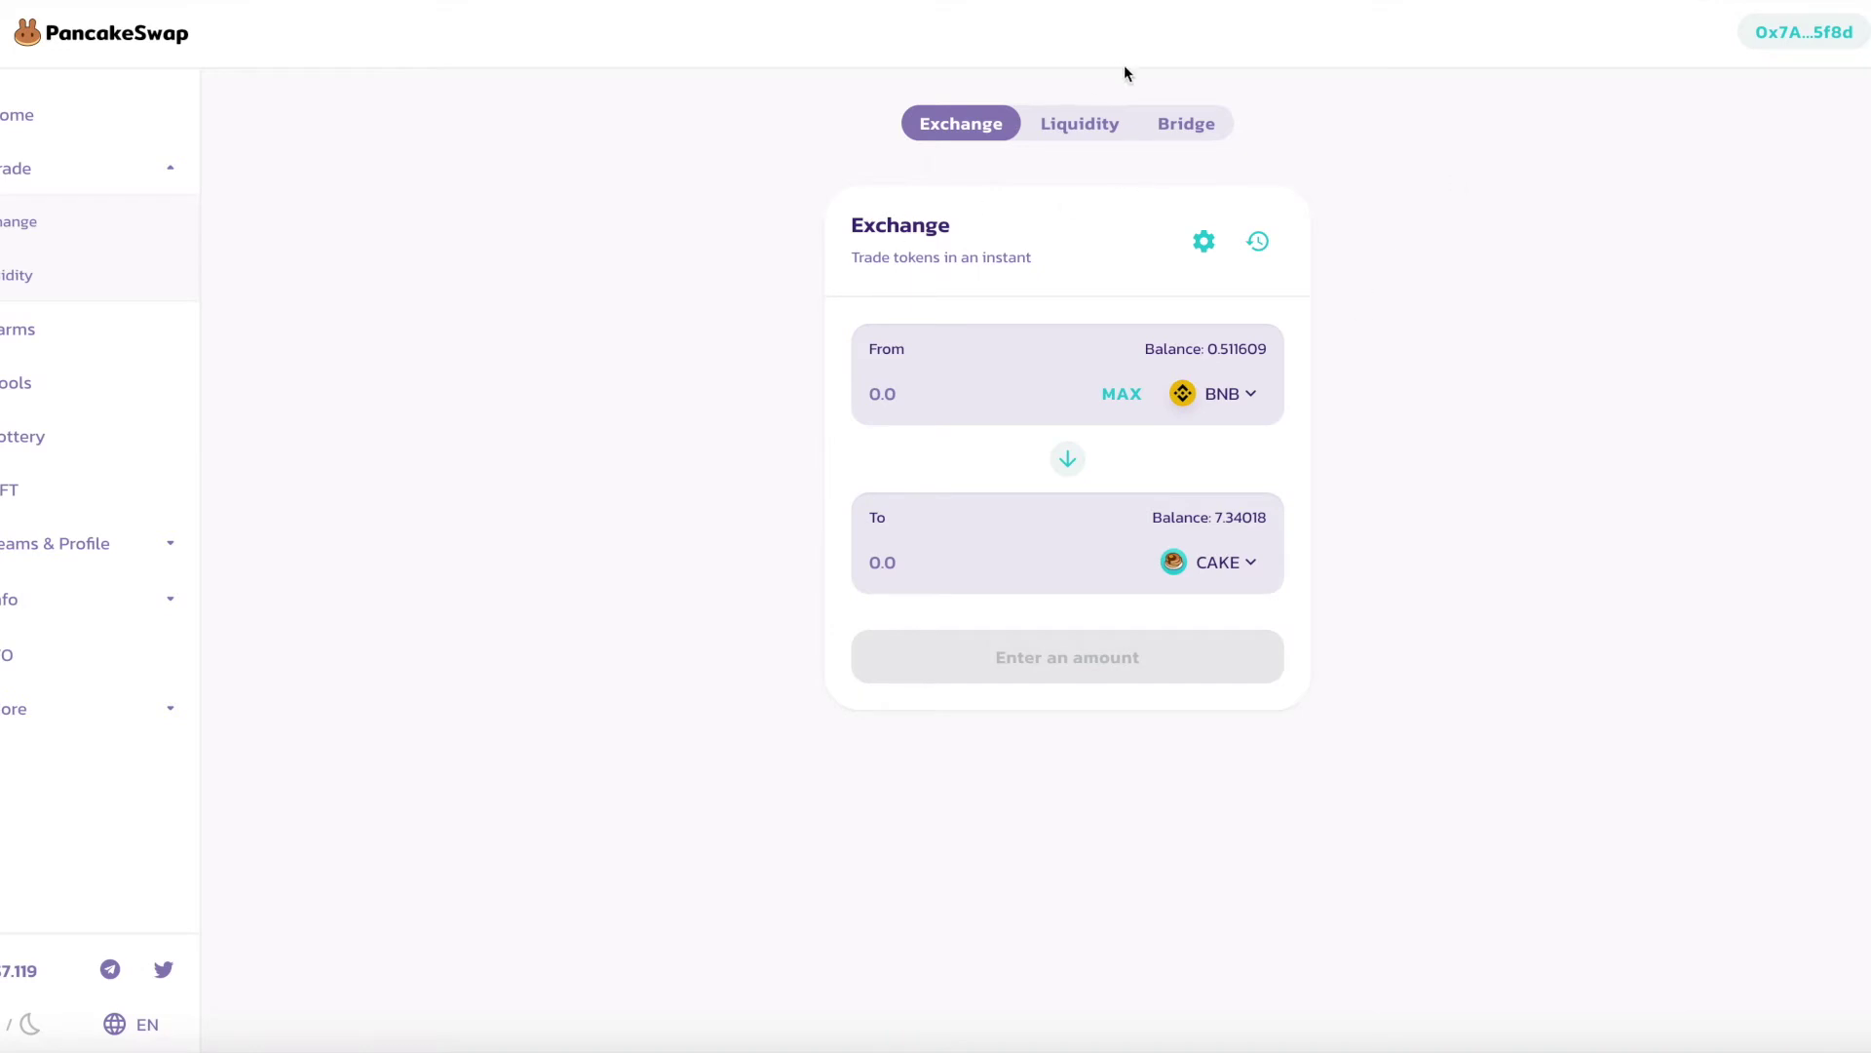
- Start adding liquidity with an amount of .1 BNB and choose CAKE as the paired token
click(21, 276)
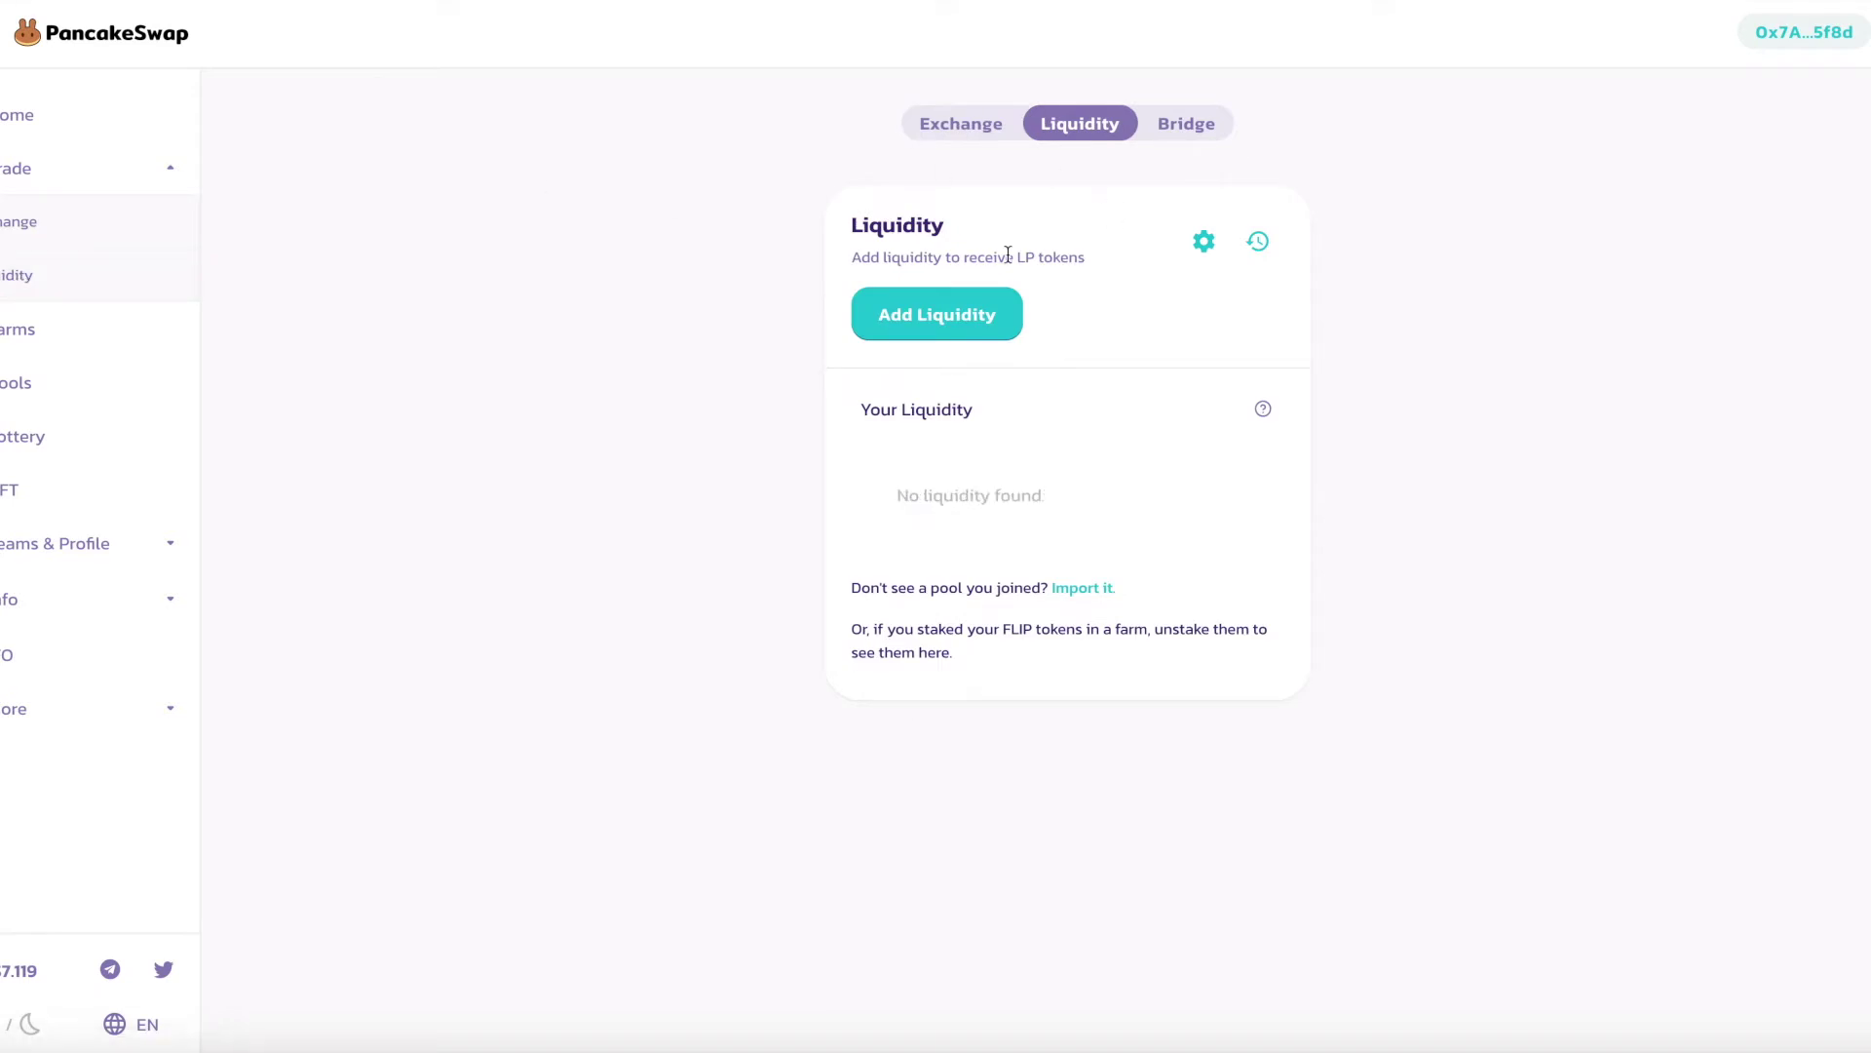
click(990, 329)
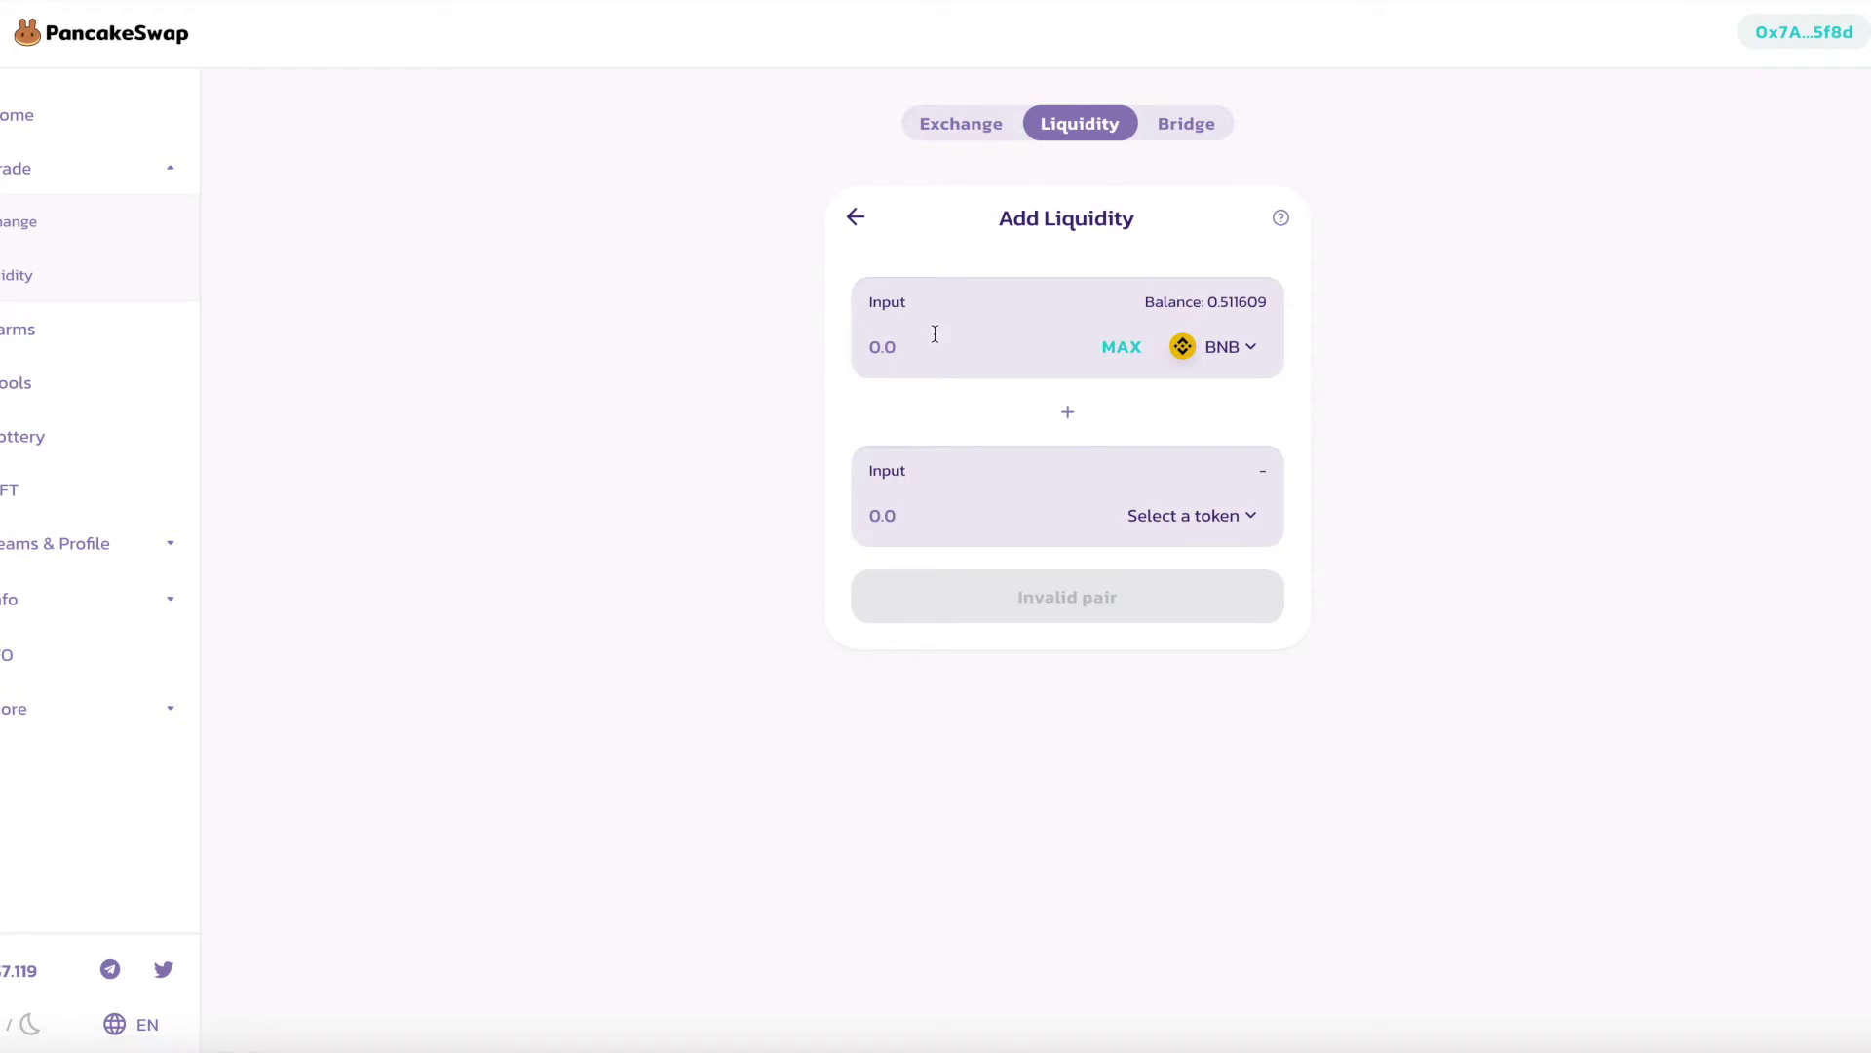
click(948, 354)
text(.1)
click(1197, 501)
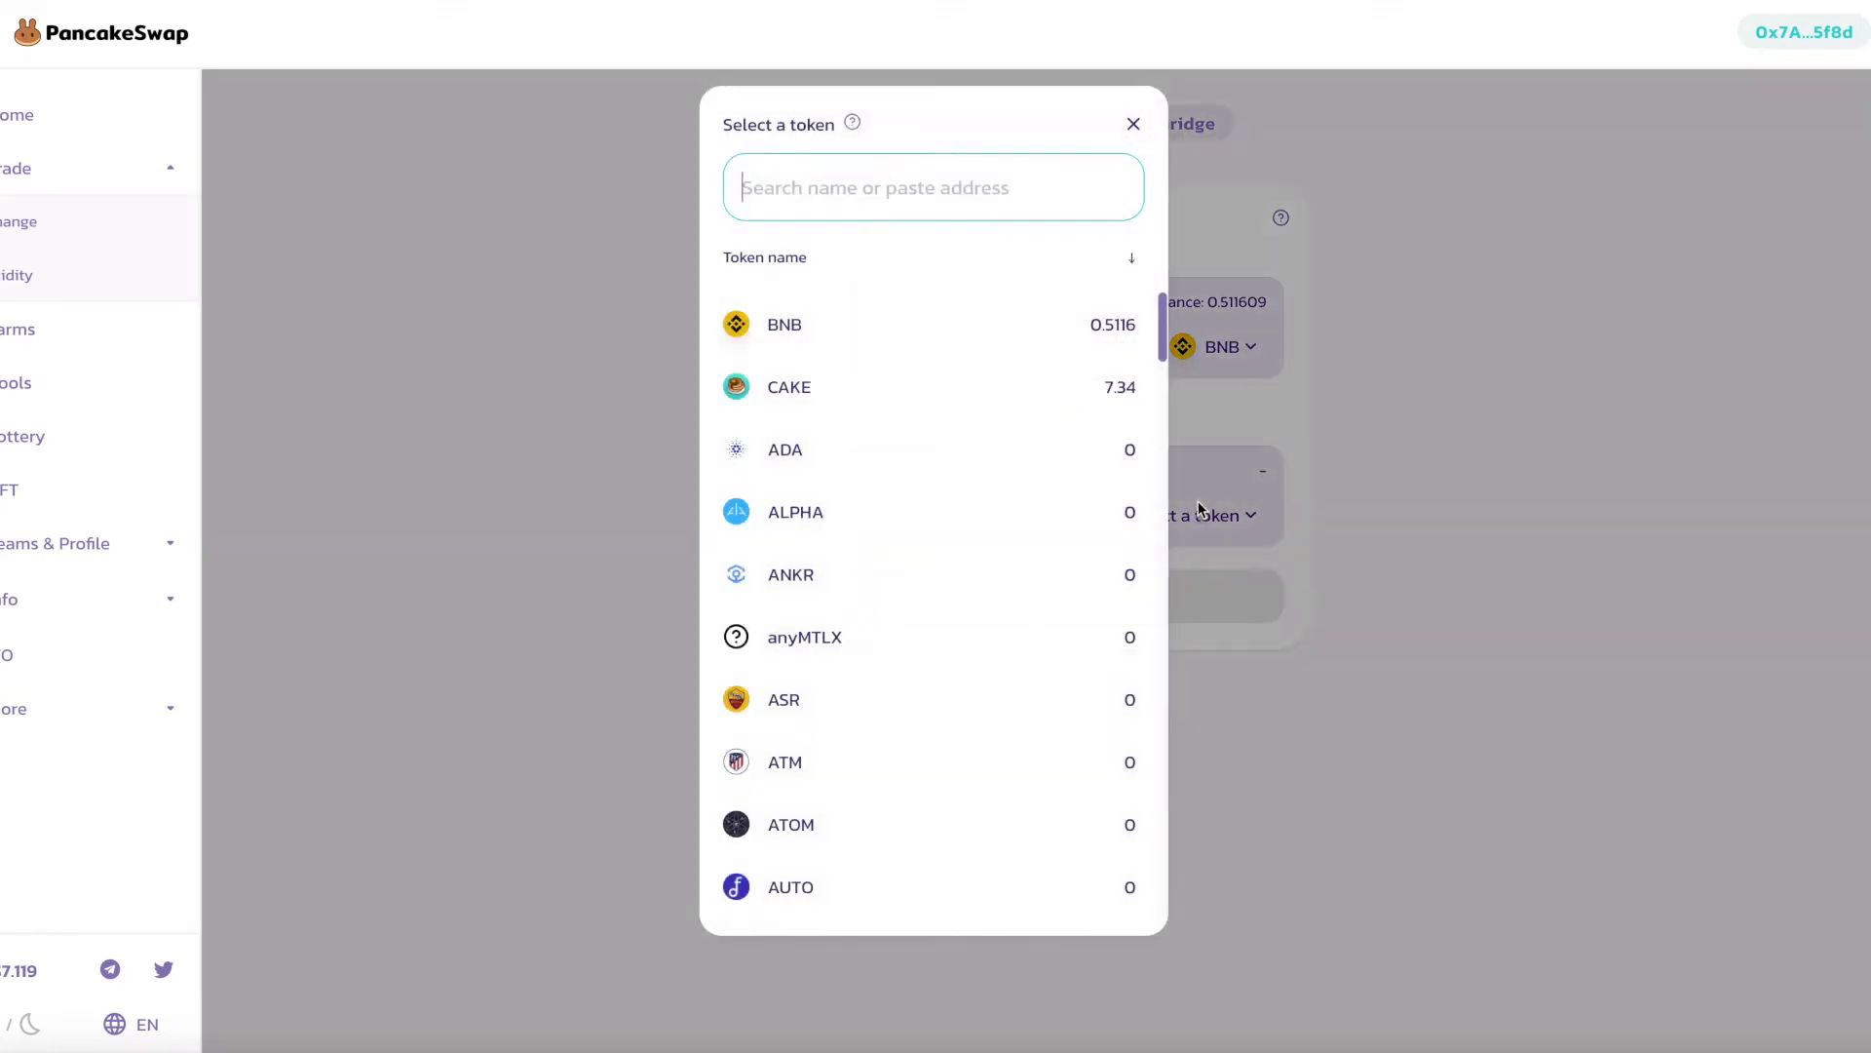
click(868, 386)
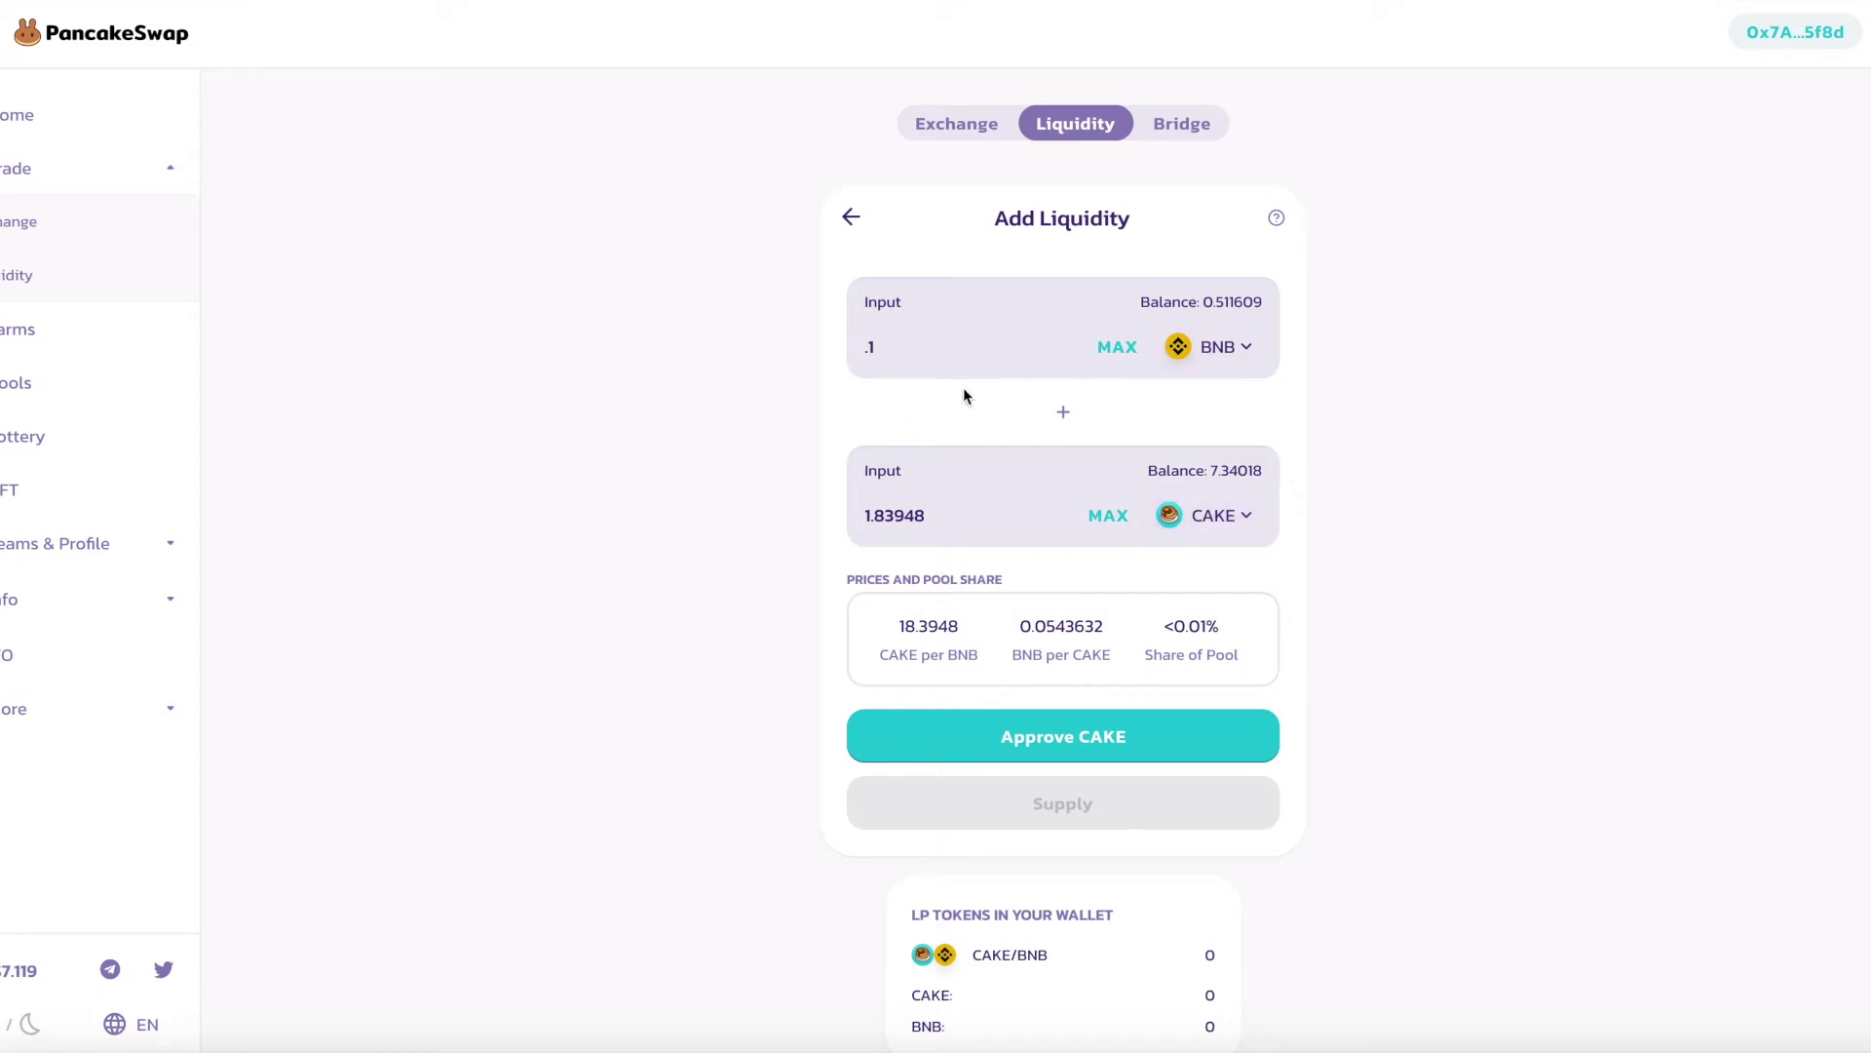
- Approve CAKE spending for the liquidity pair and confirm the permission request in the wallet
click(1038, 743)
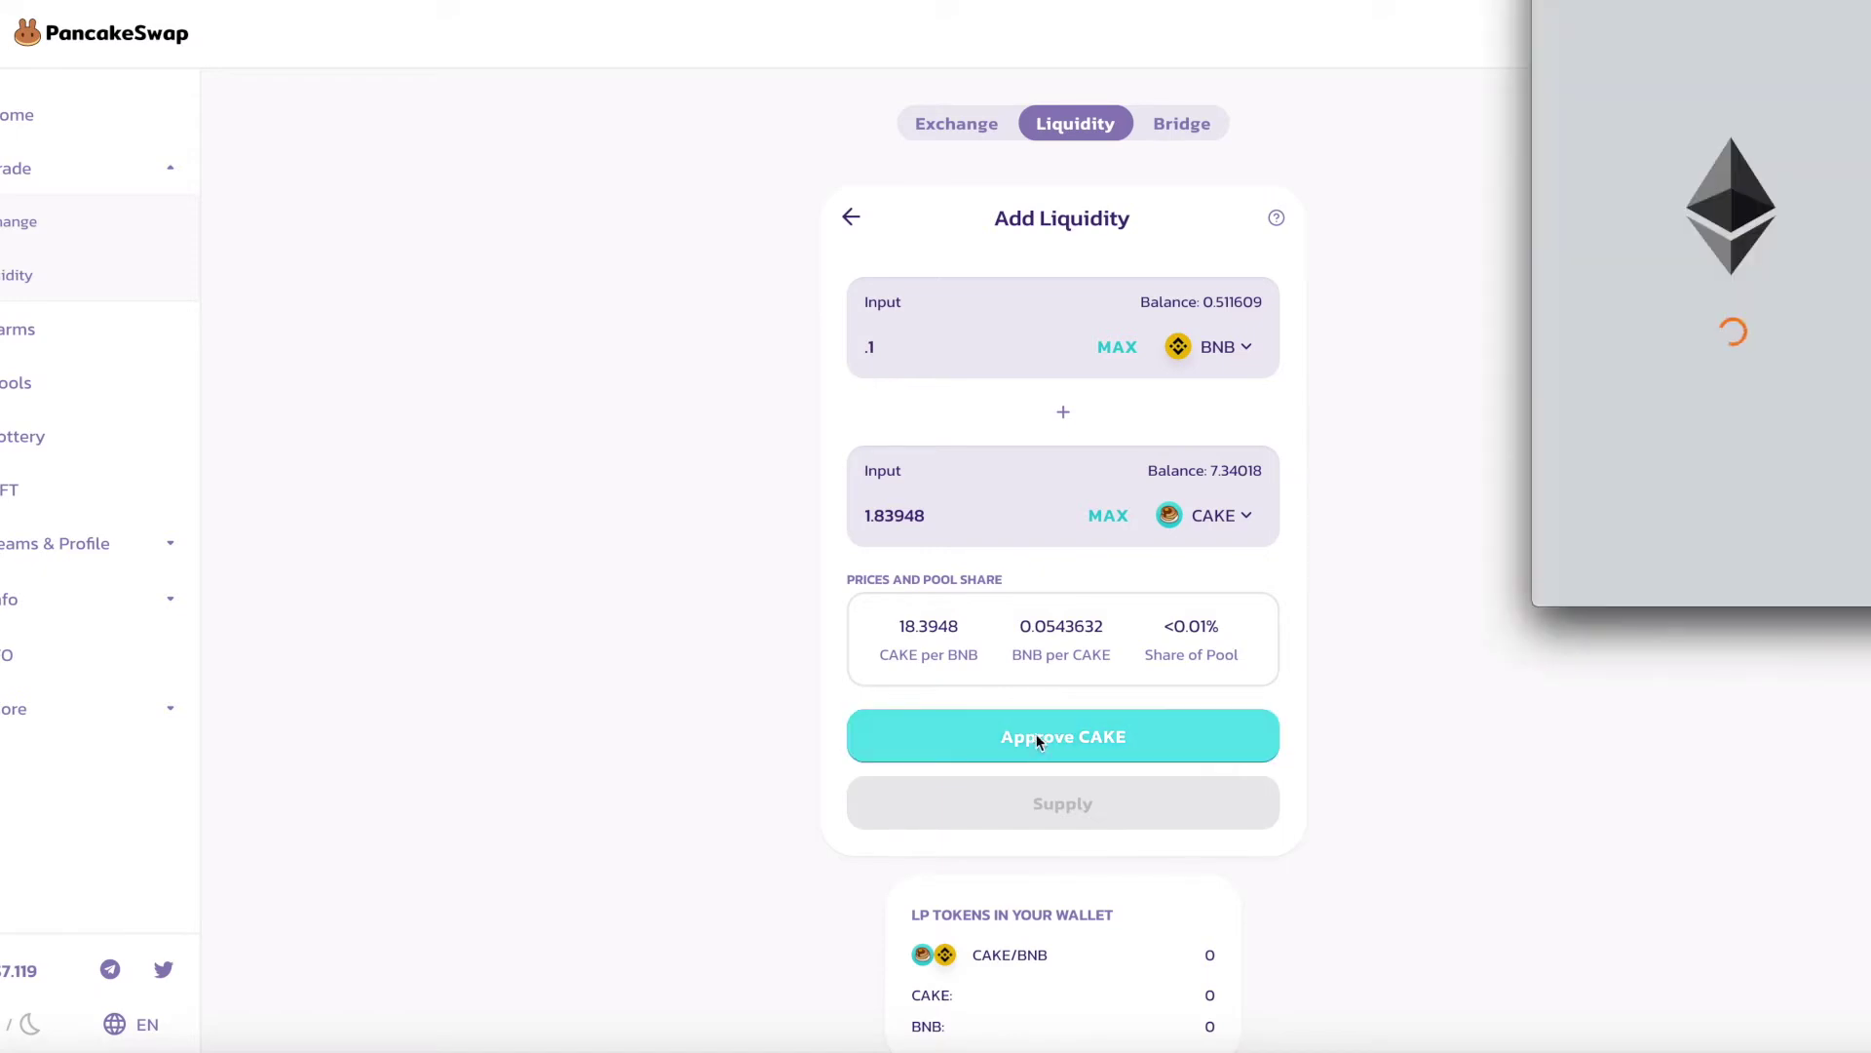
scroll(1744, 371, down, 1)
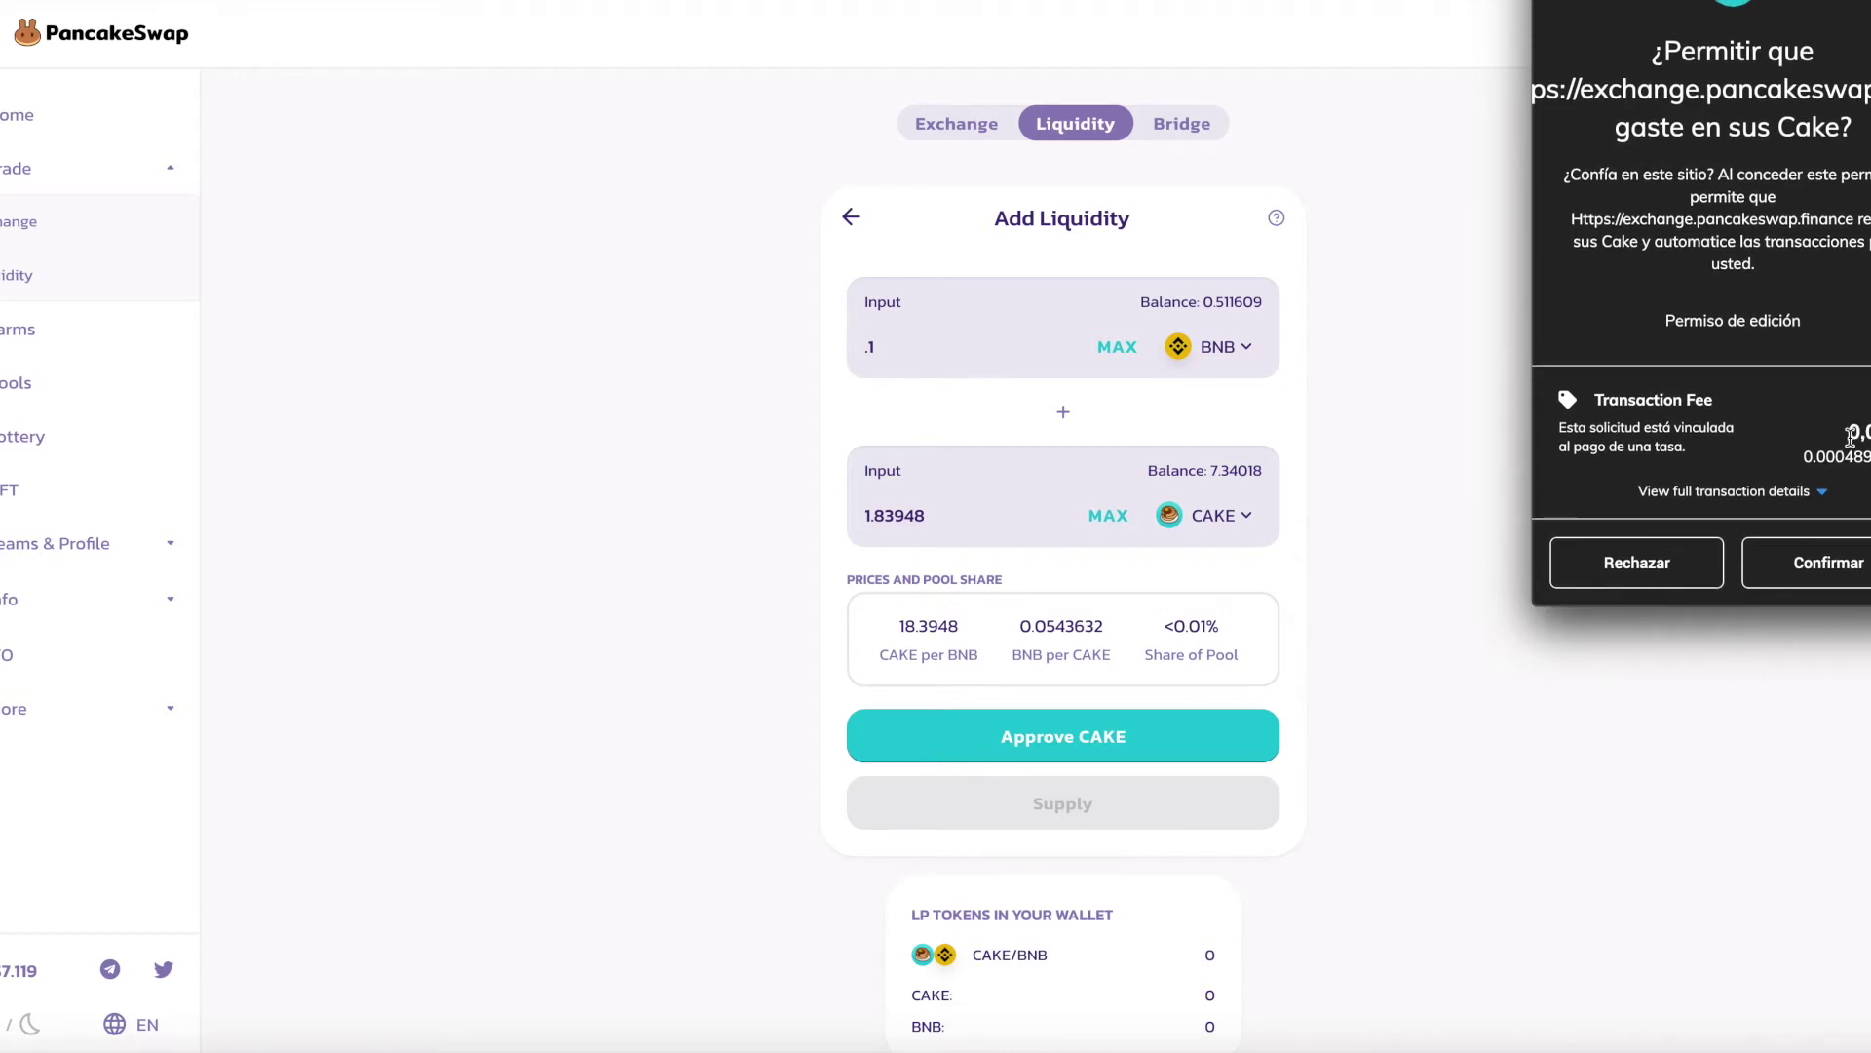
click(1837, 570)
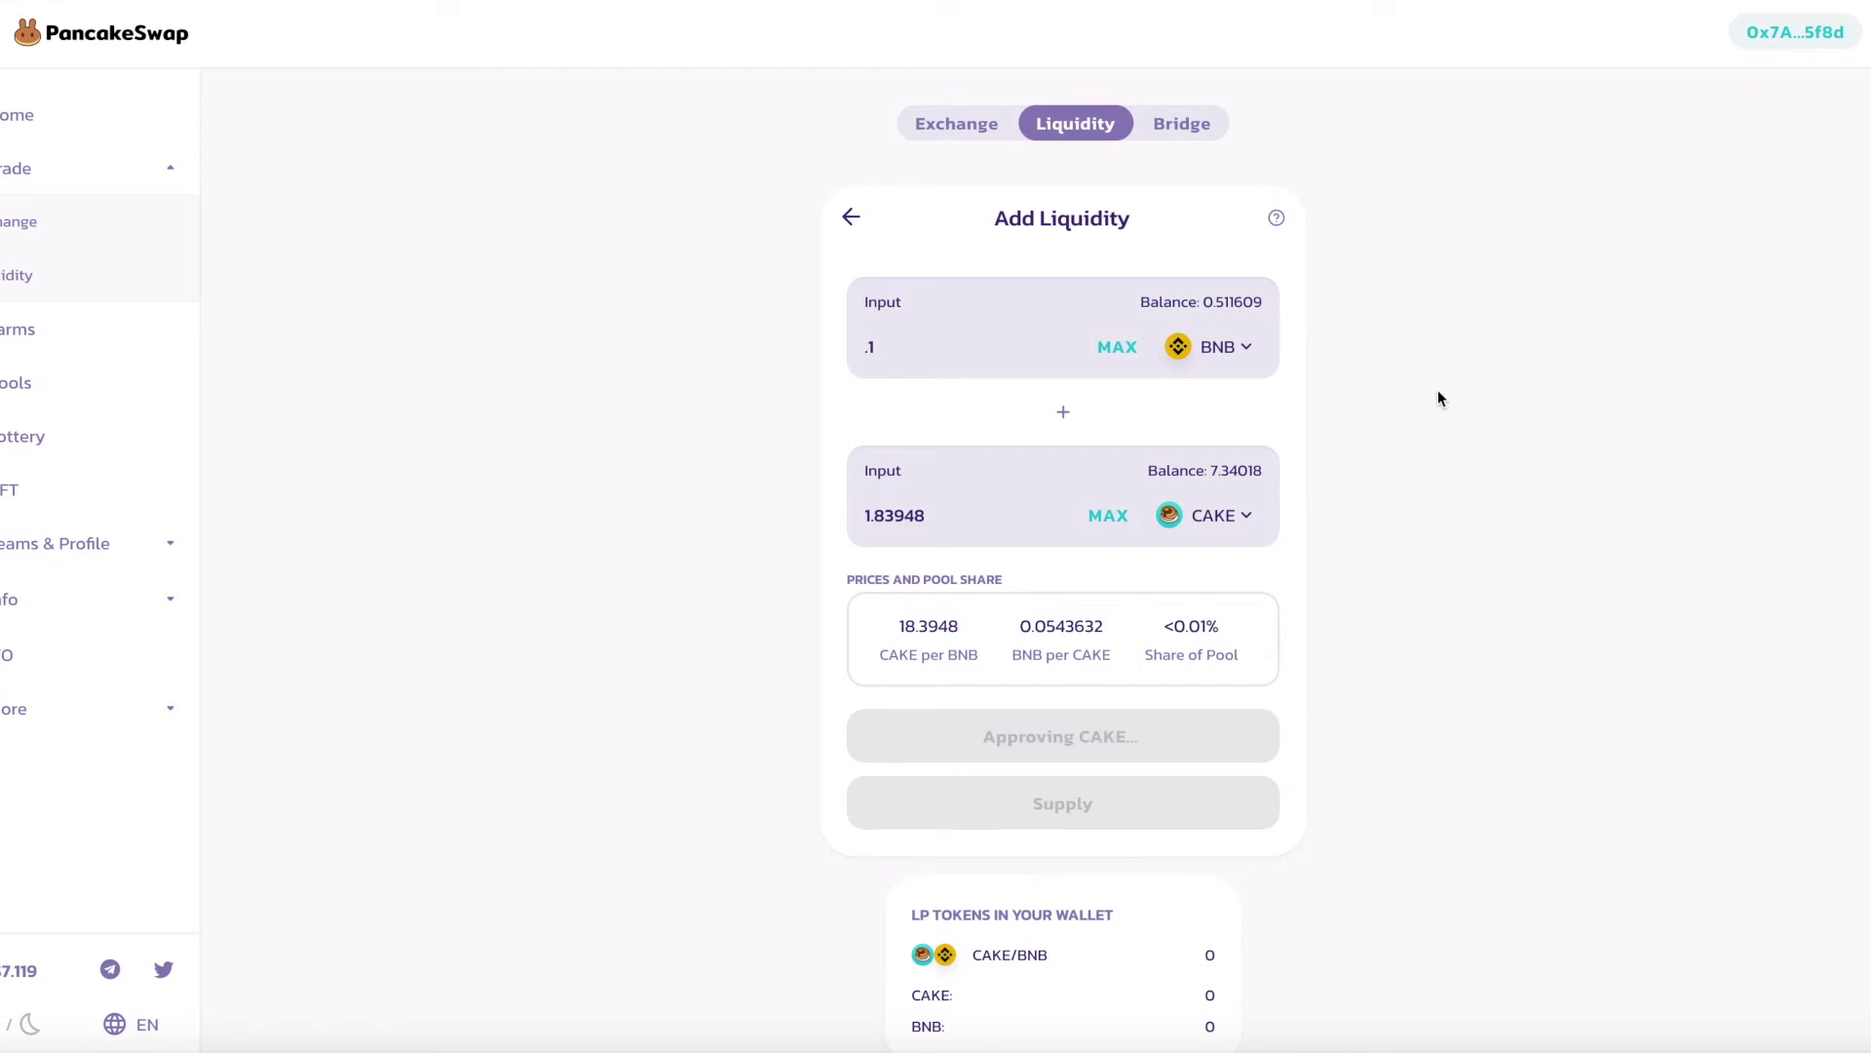
scroll(1438, 393, down, 1)
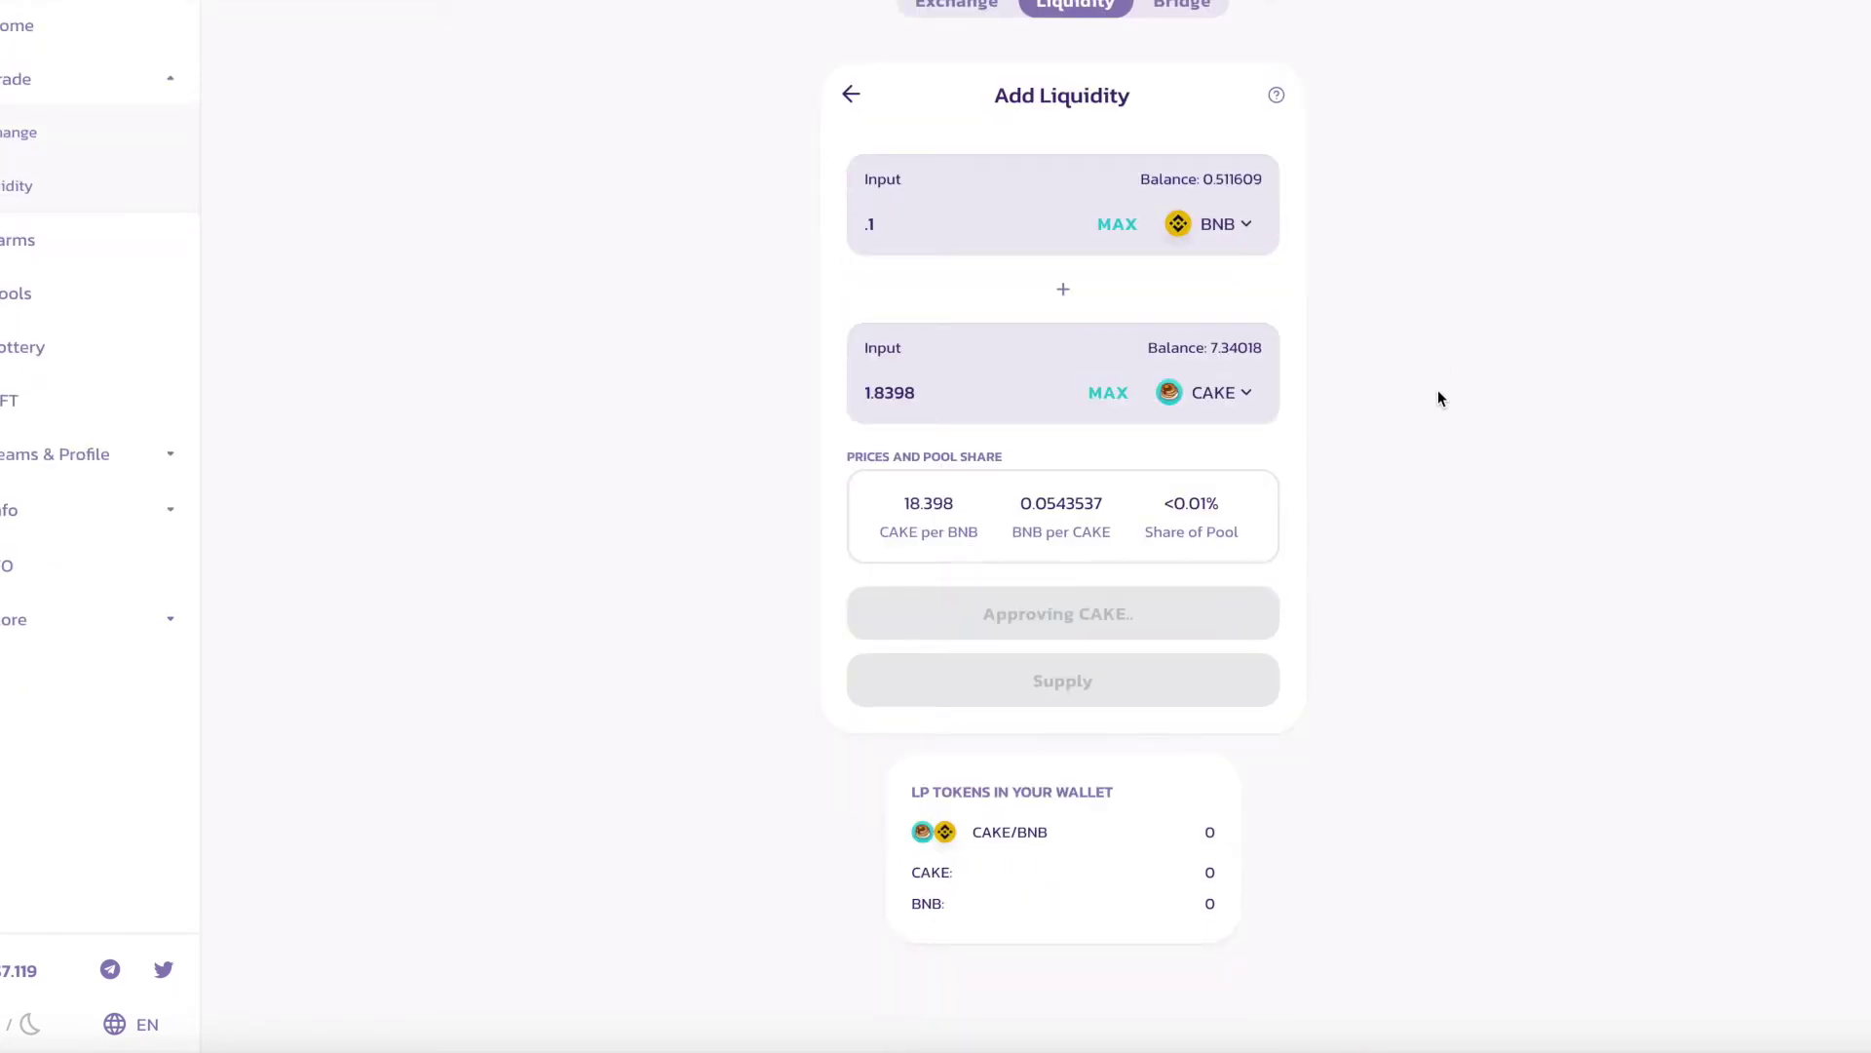
scroll(1282, 516, up, 1)
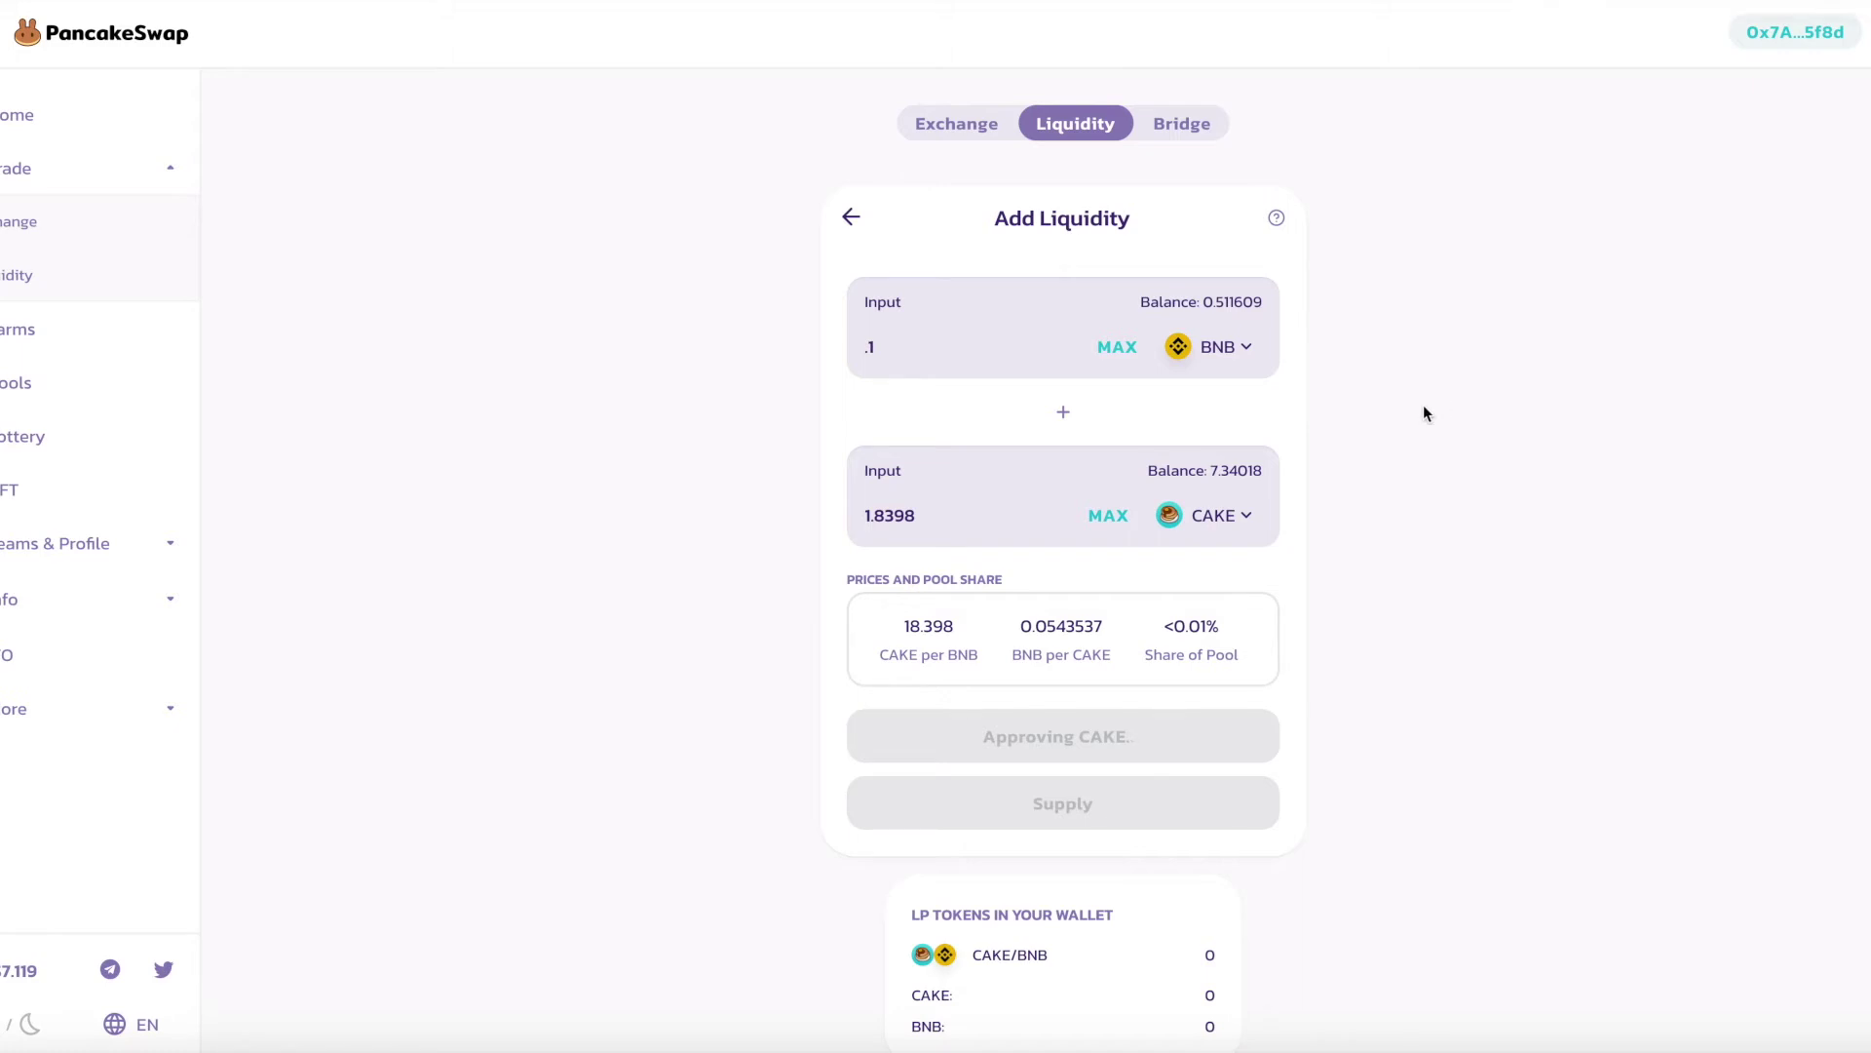
scroll(1513, 630, down, 1)
scroll(1513, 629, up, 1)
scroll(1278, 799, down, 1)
scroll(1278, 799, up, 1)
scroll(1441, 434, down, 2)
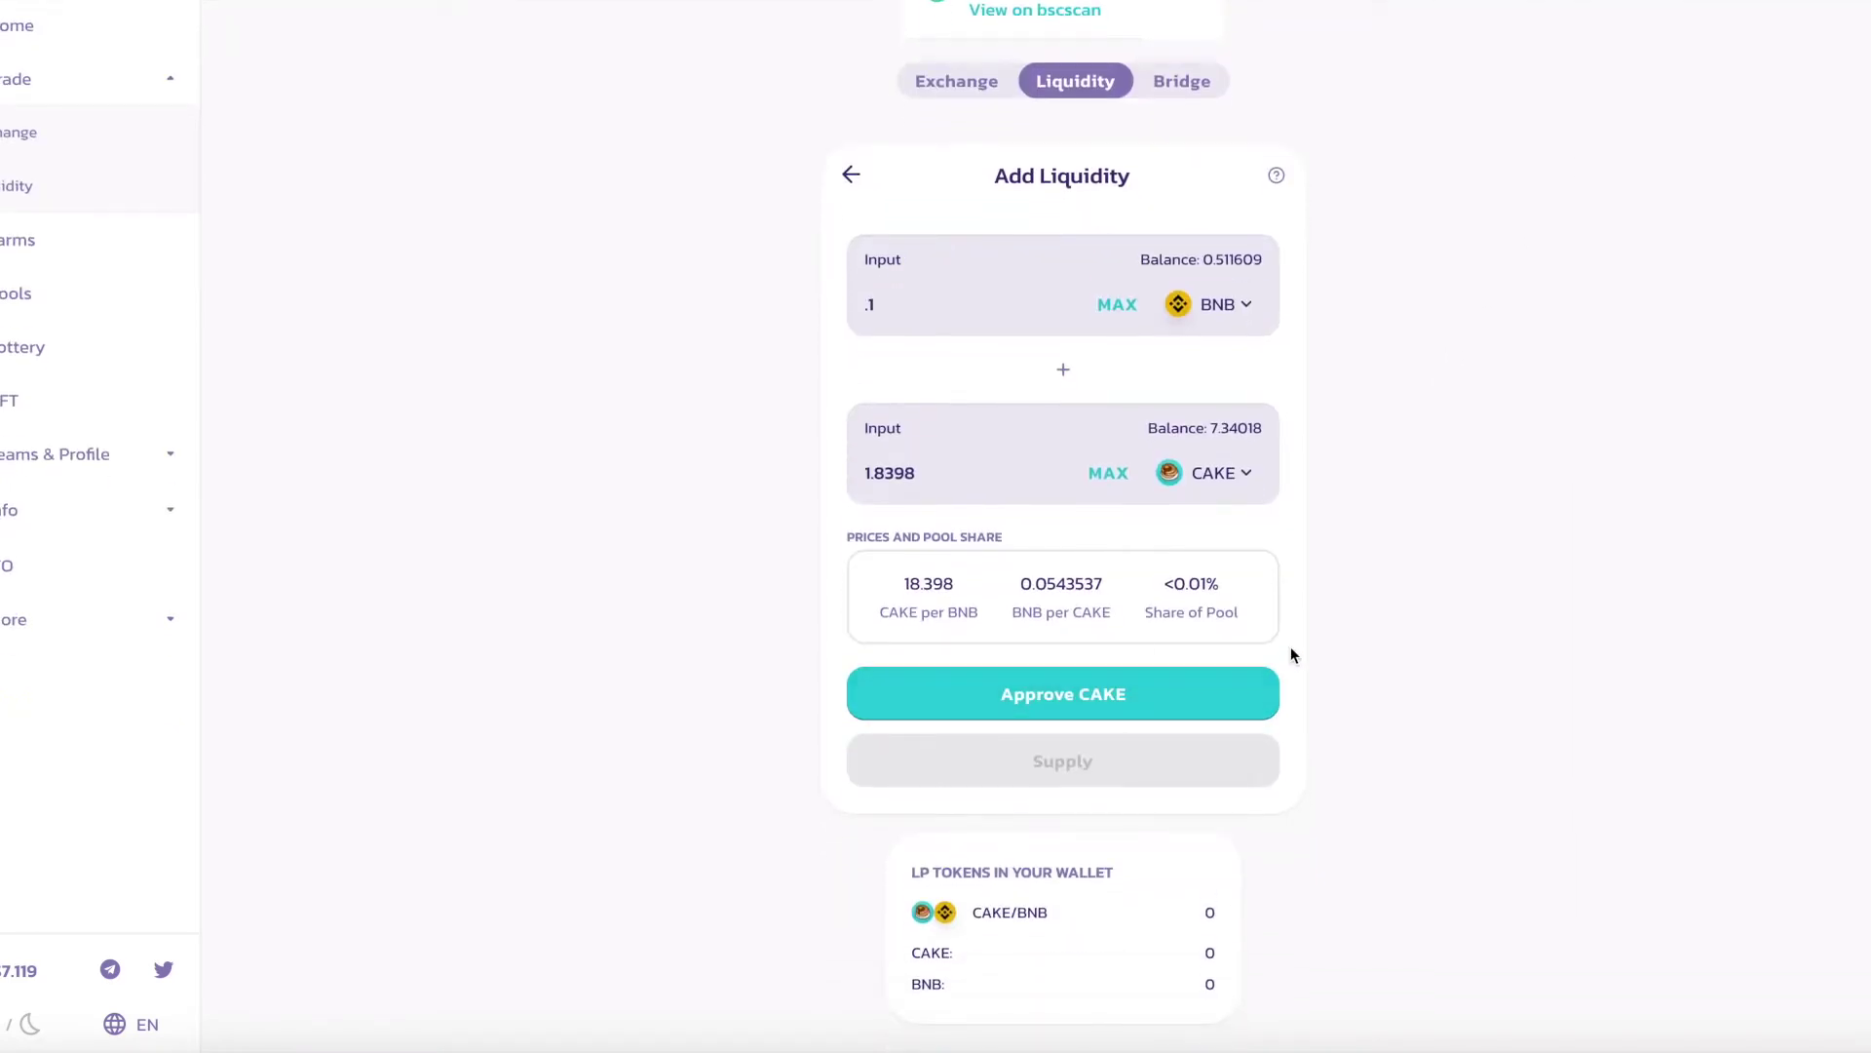
scroll(1383, 592, down, 1)
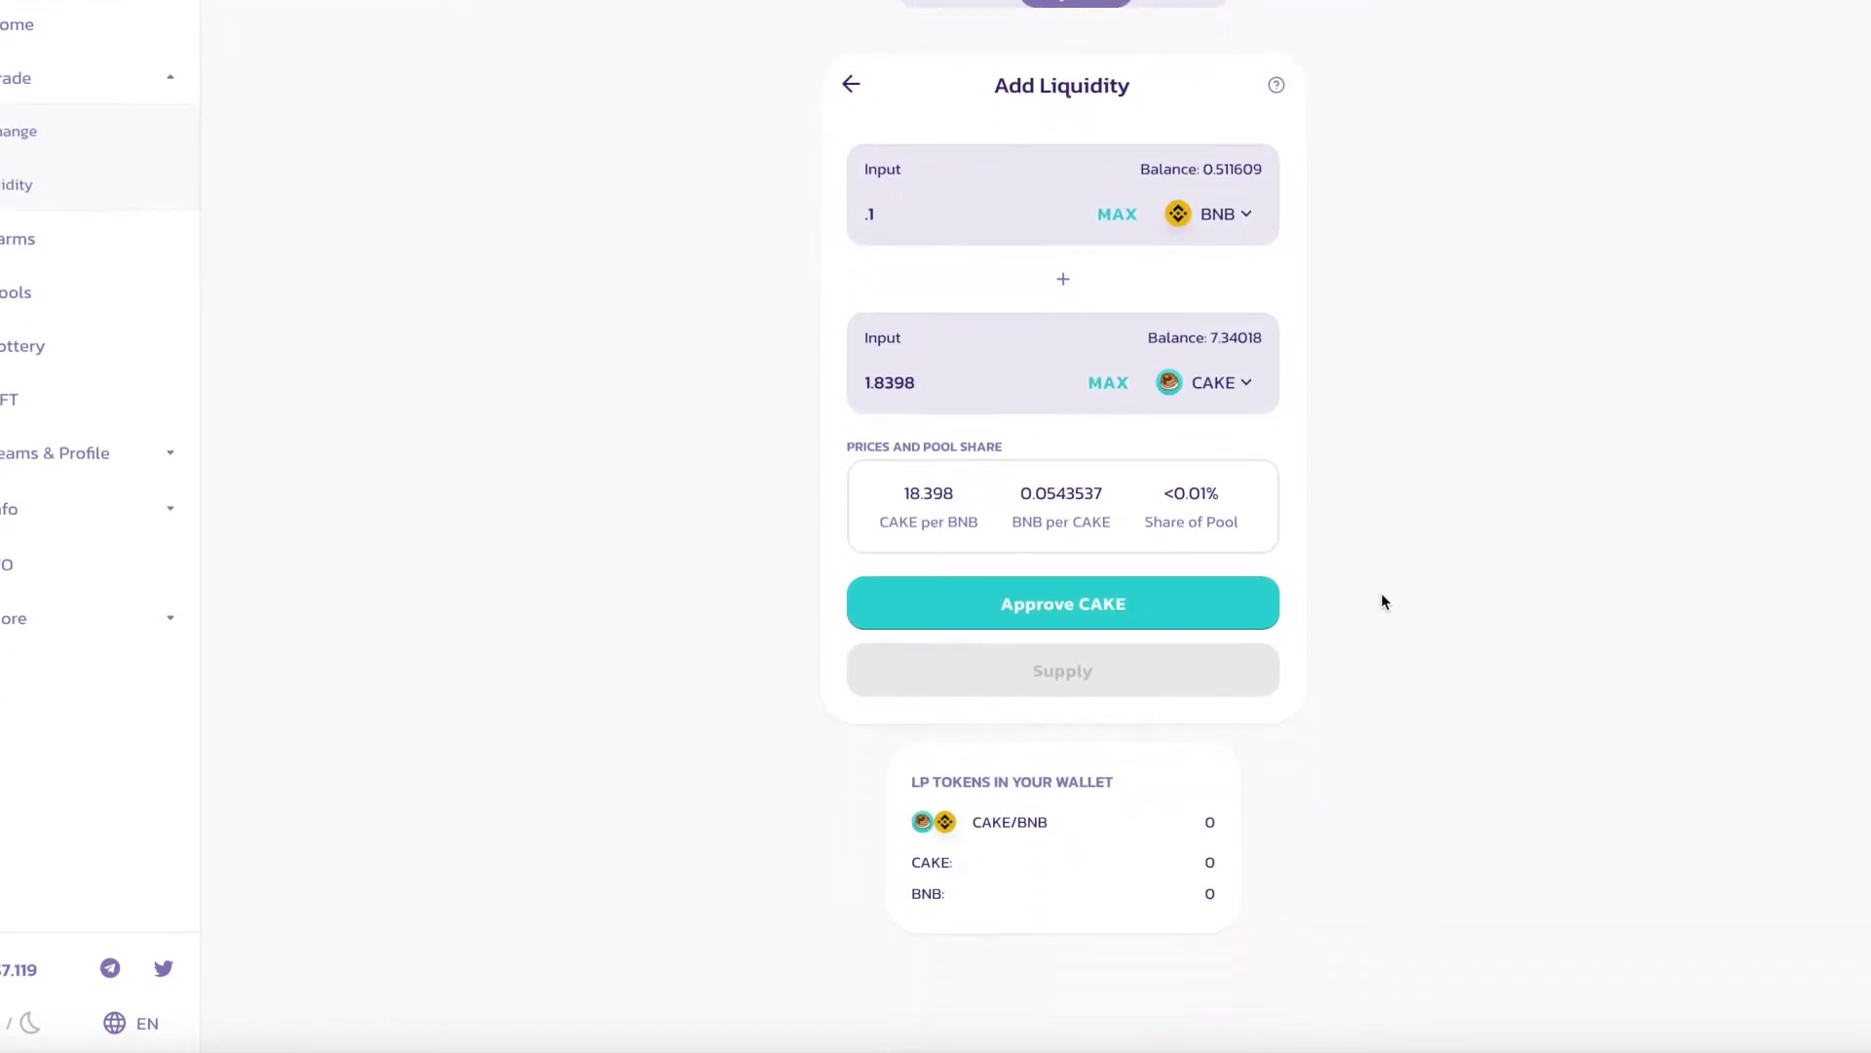
scroll(1382, 592, up, 2)
scroll(1382, 593, up, 1)
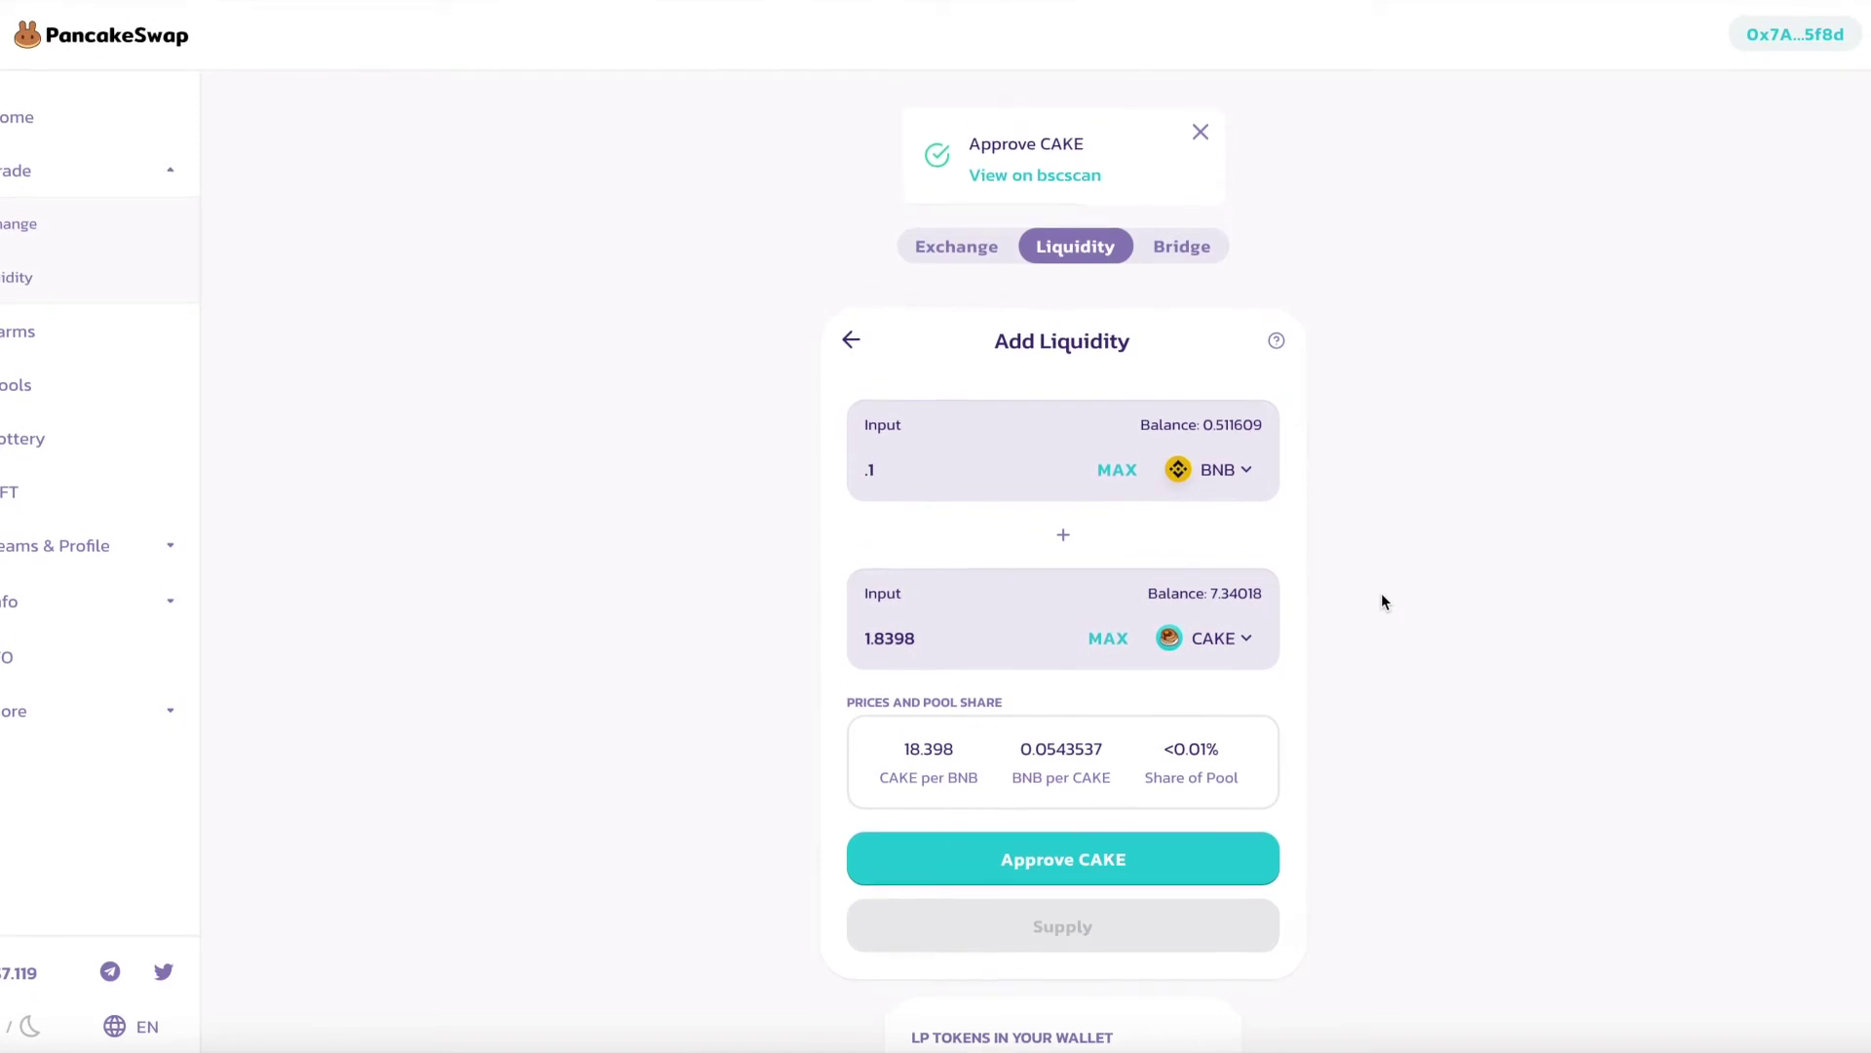
- Open Binance Bridge, connect the MetaMask wallet and set the source network to Ethereum Network
click(1189, 251)
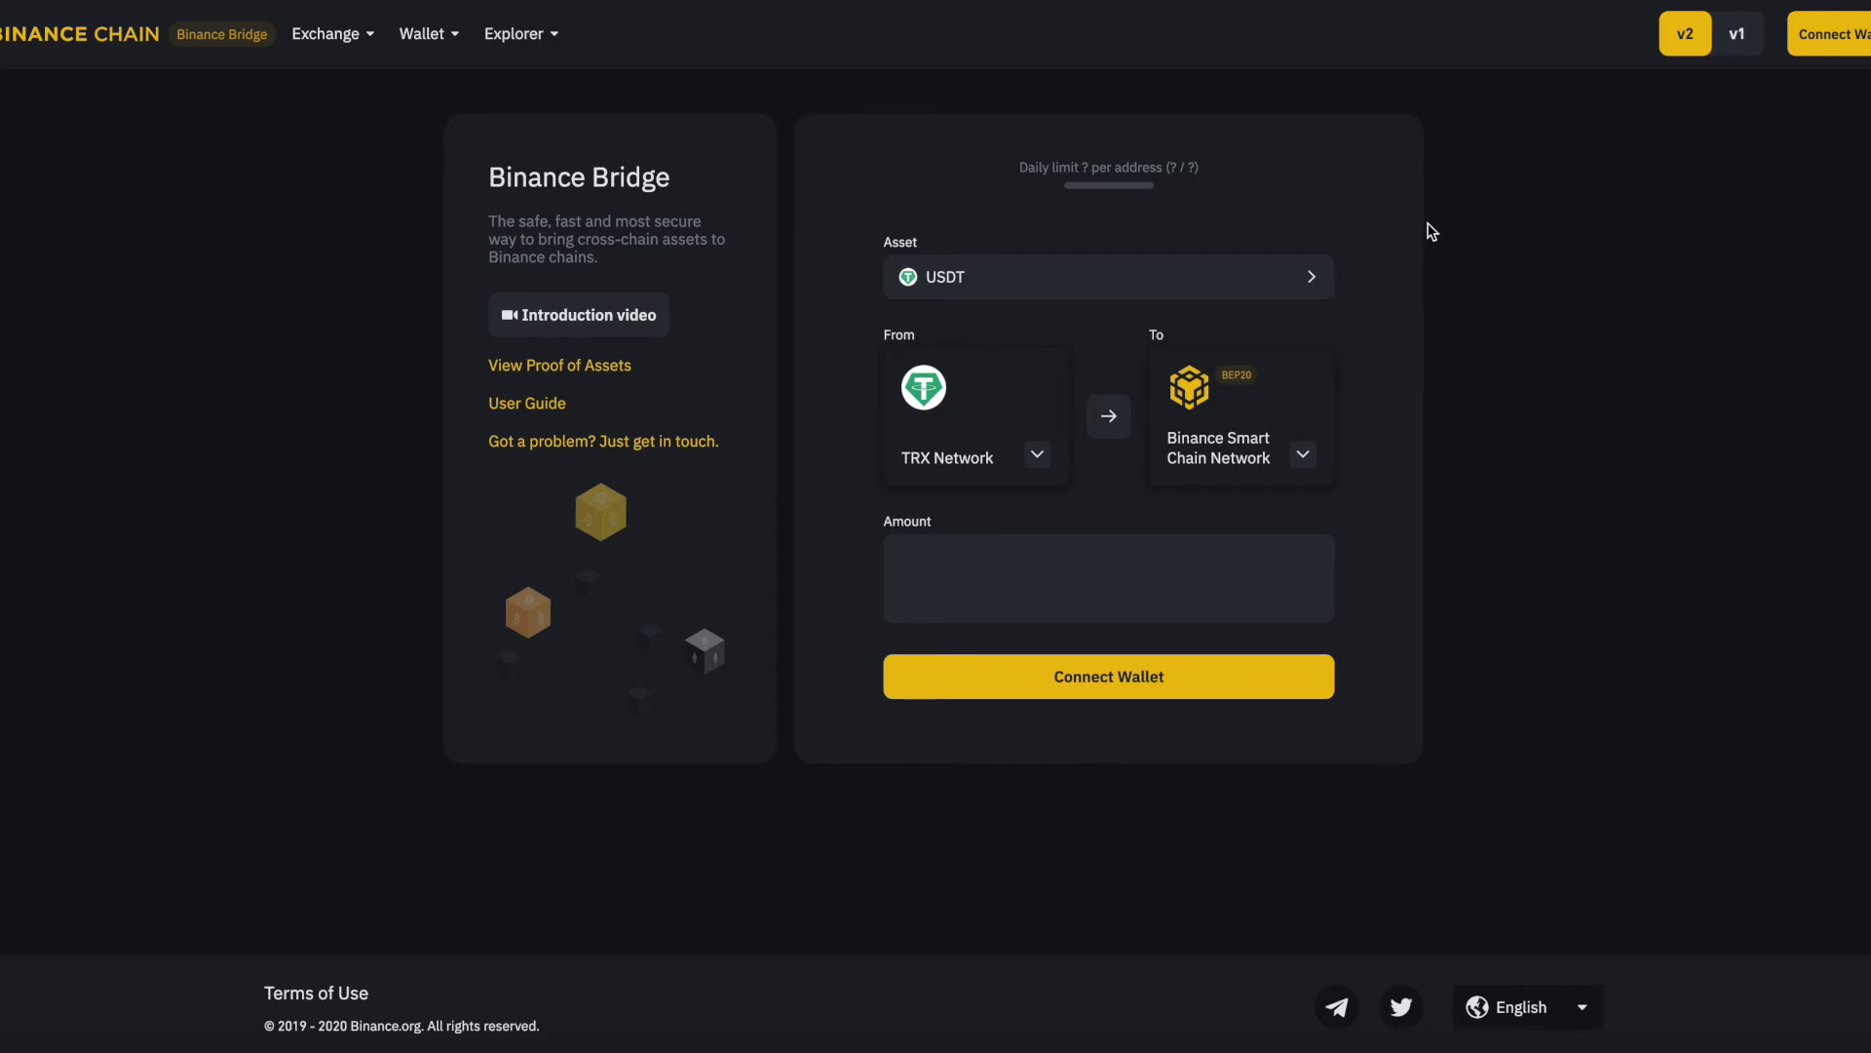
click(1063, 694)
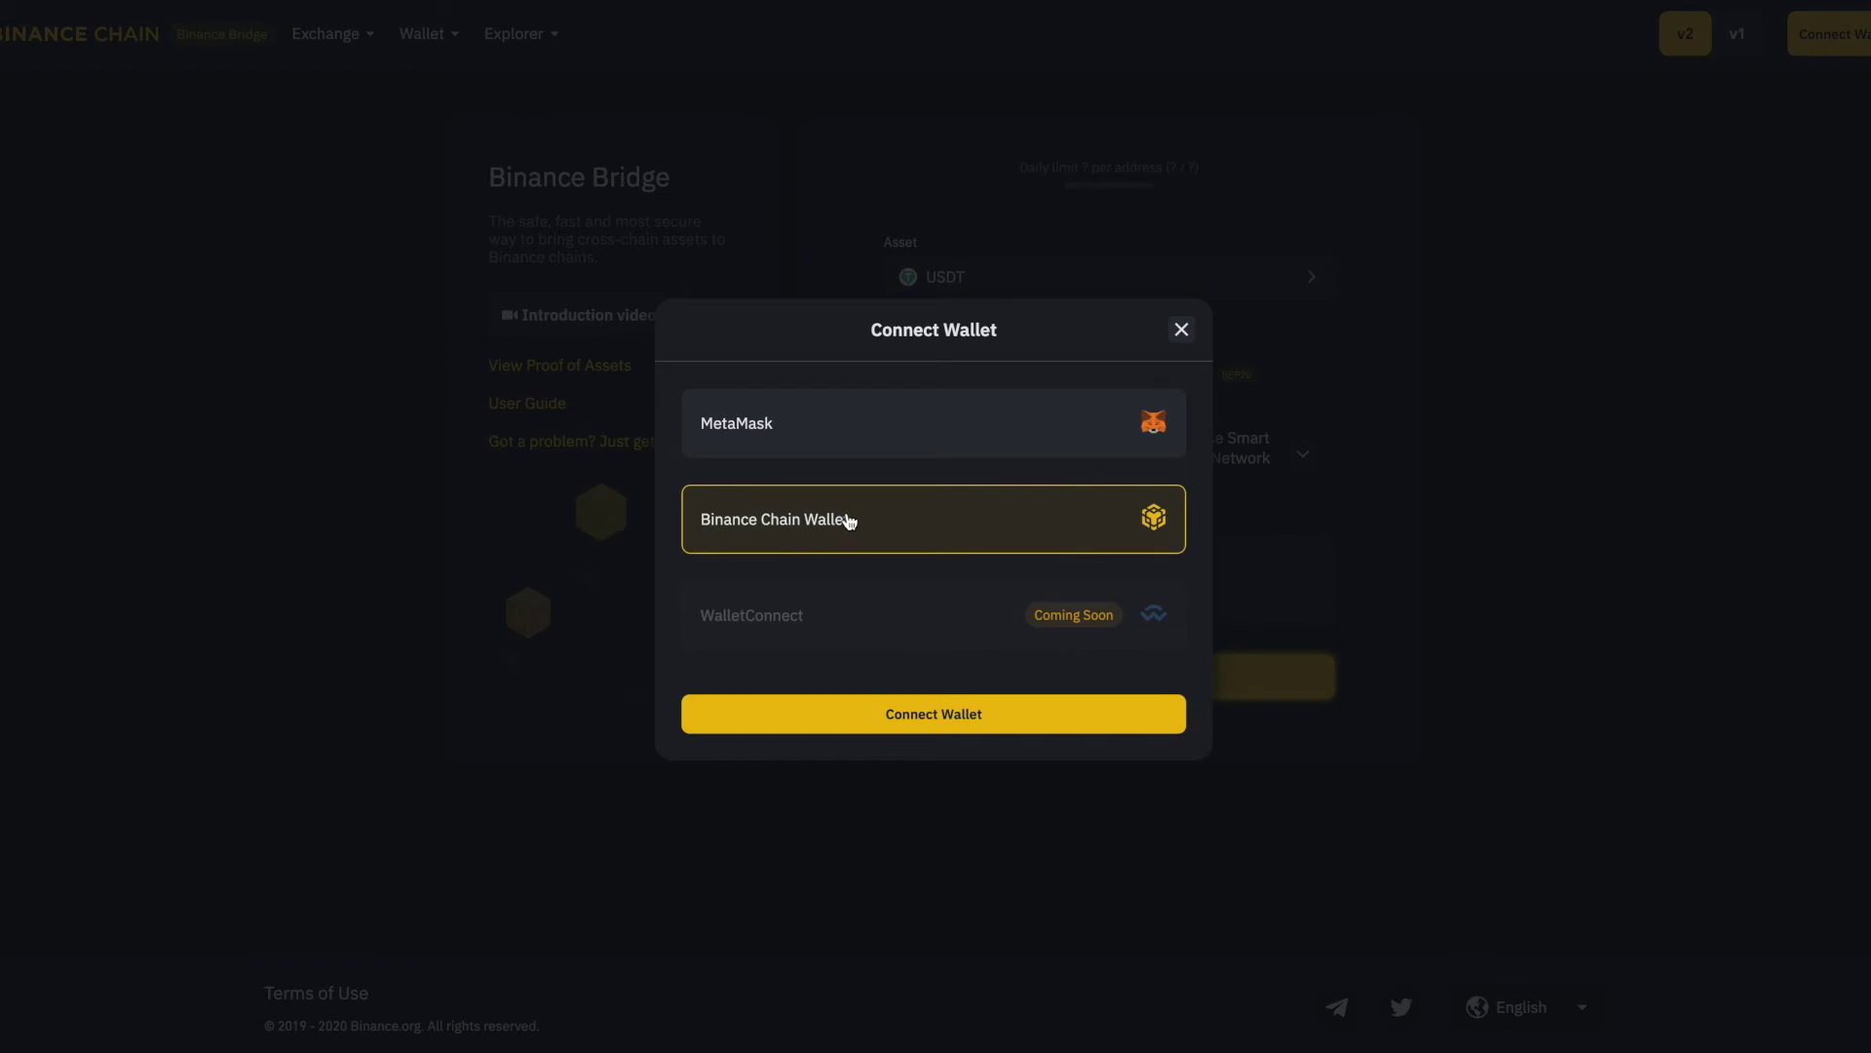
click(885, 427)
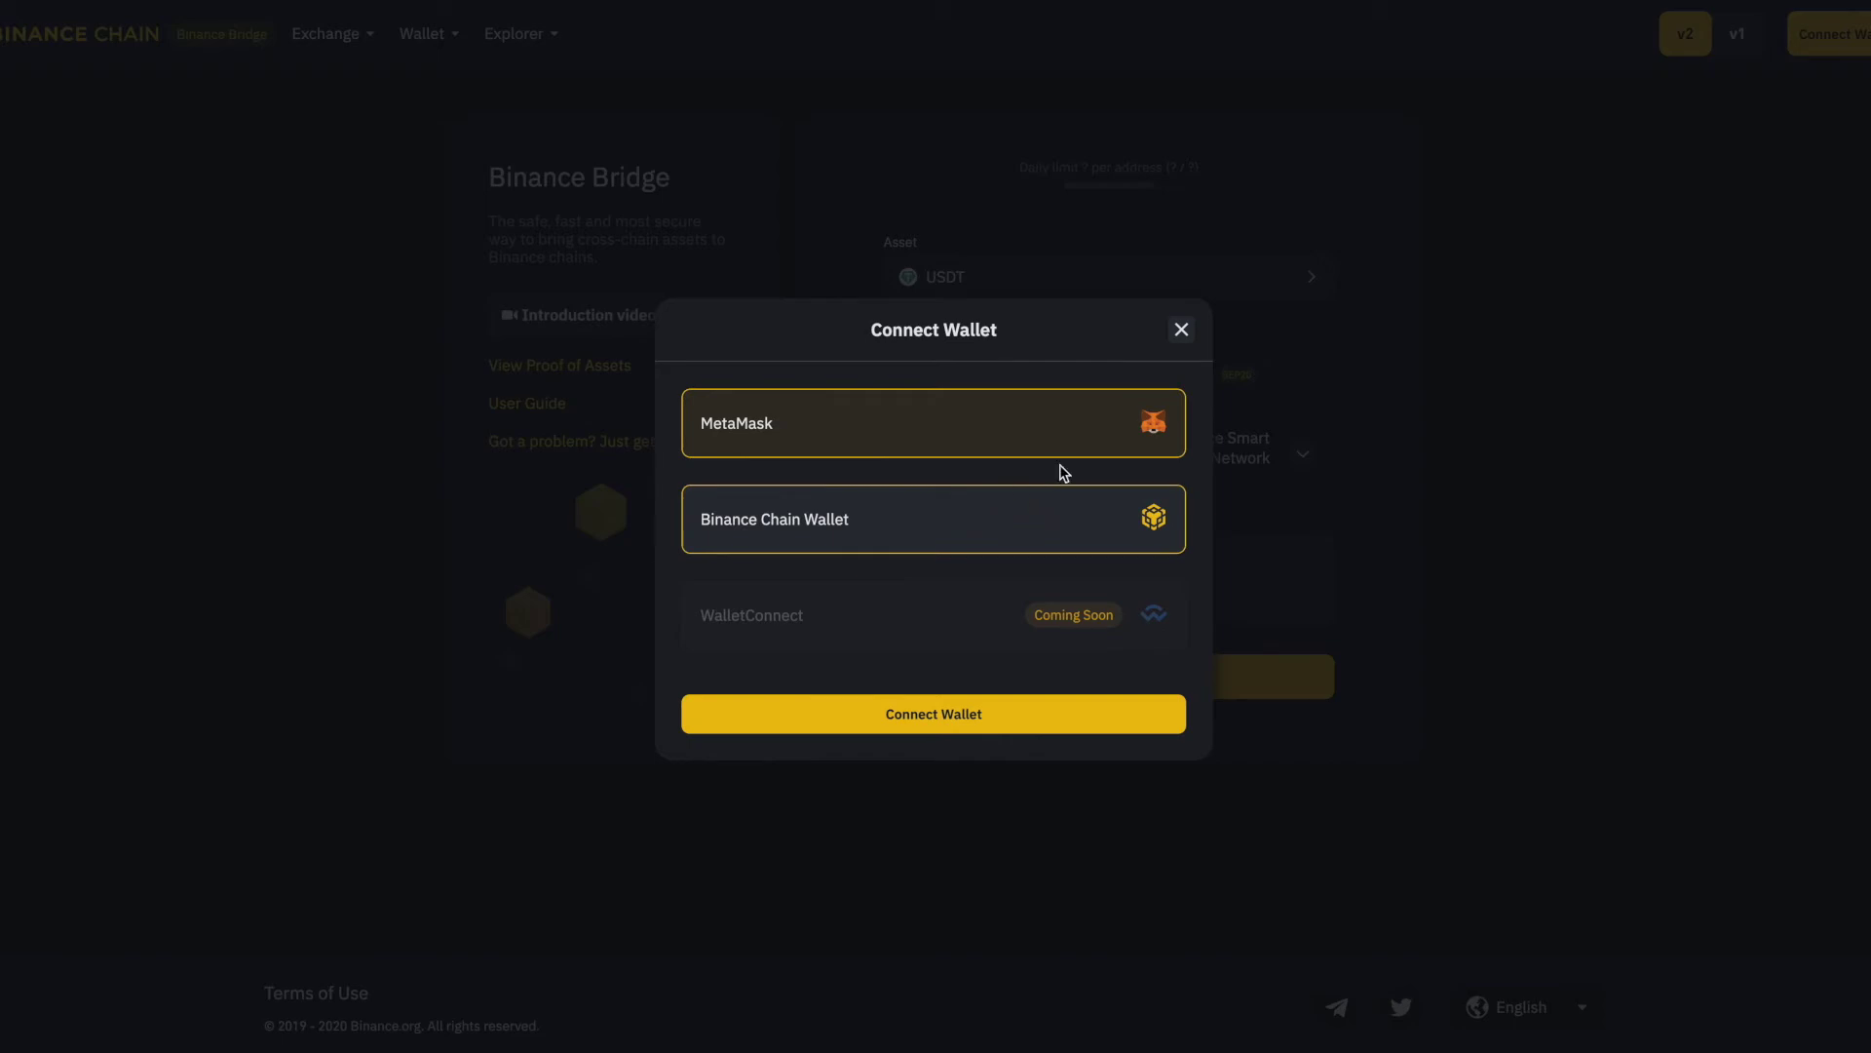
click(905, 719)
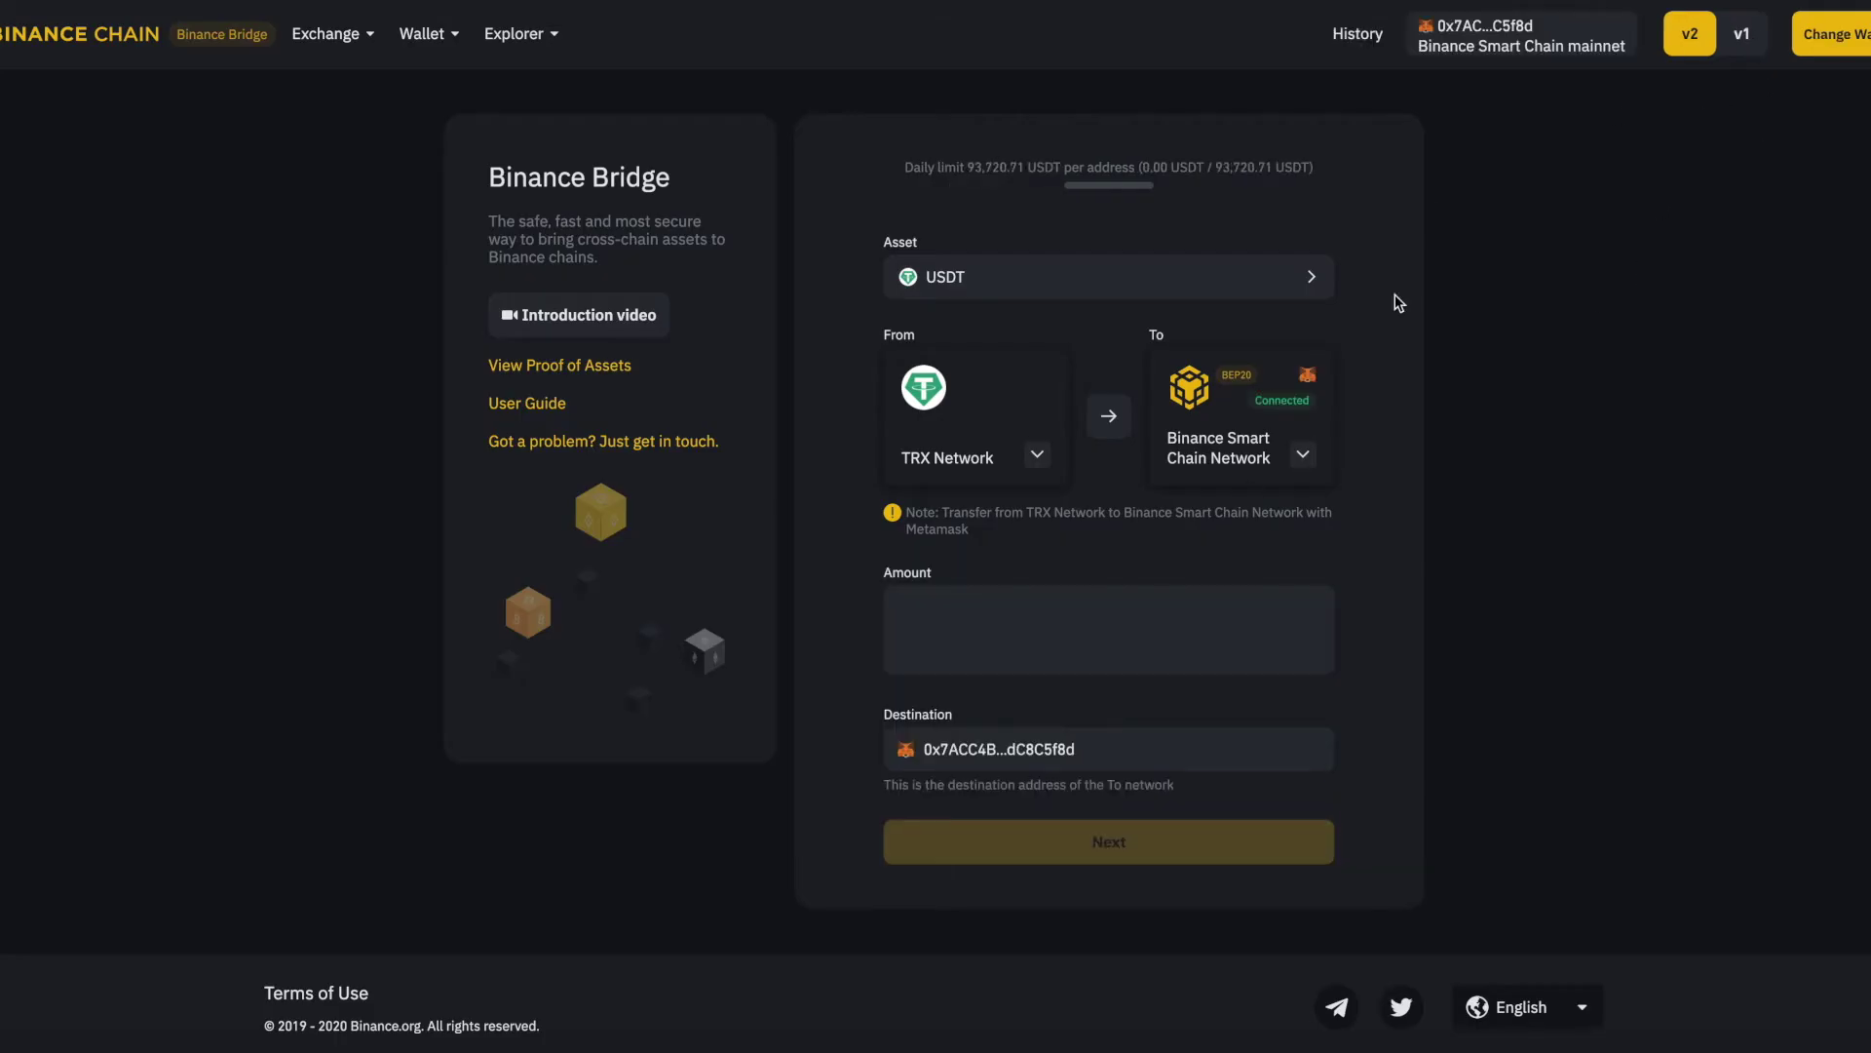
click(1038, 458)
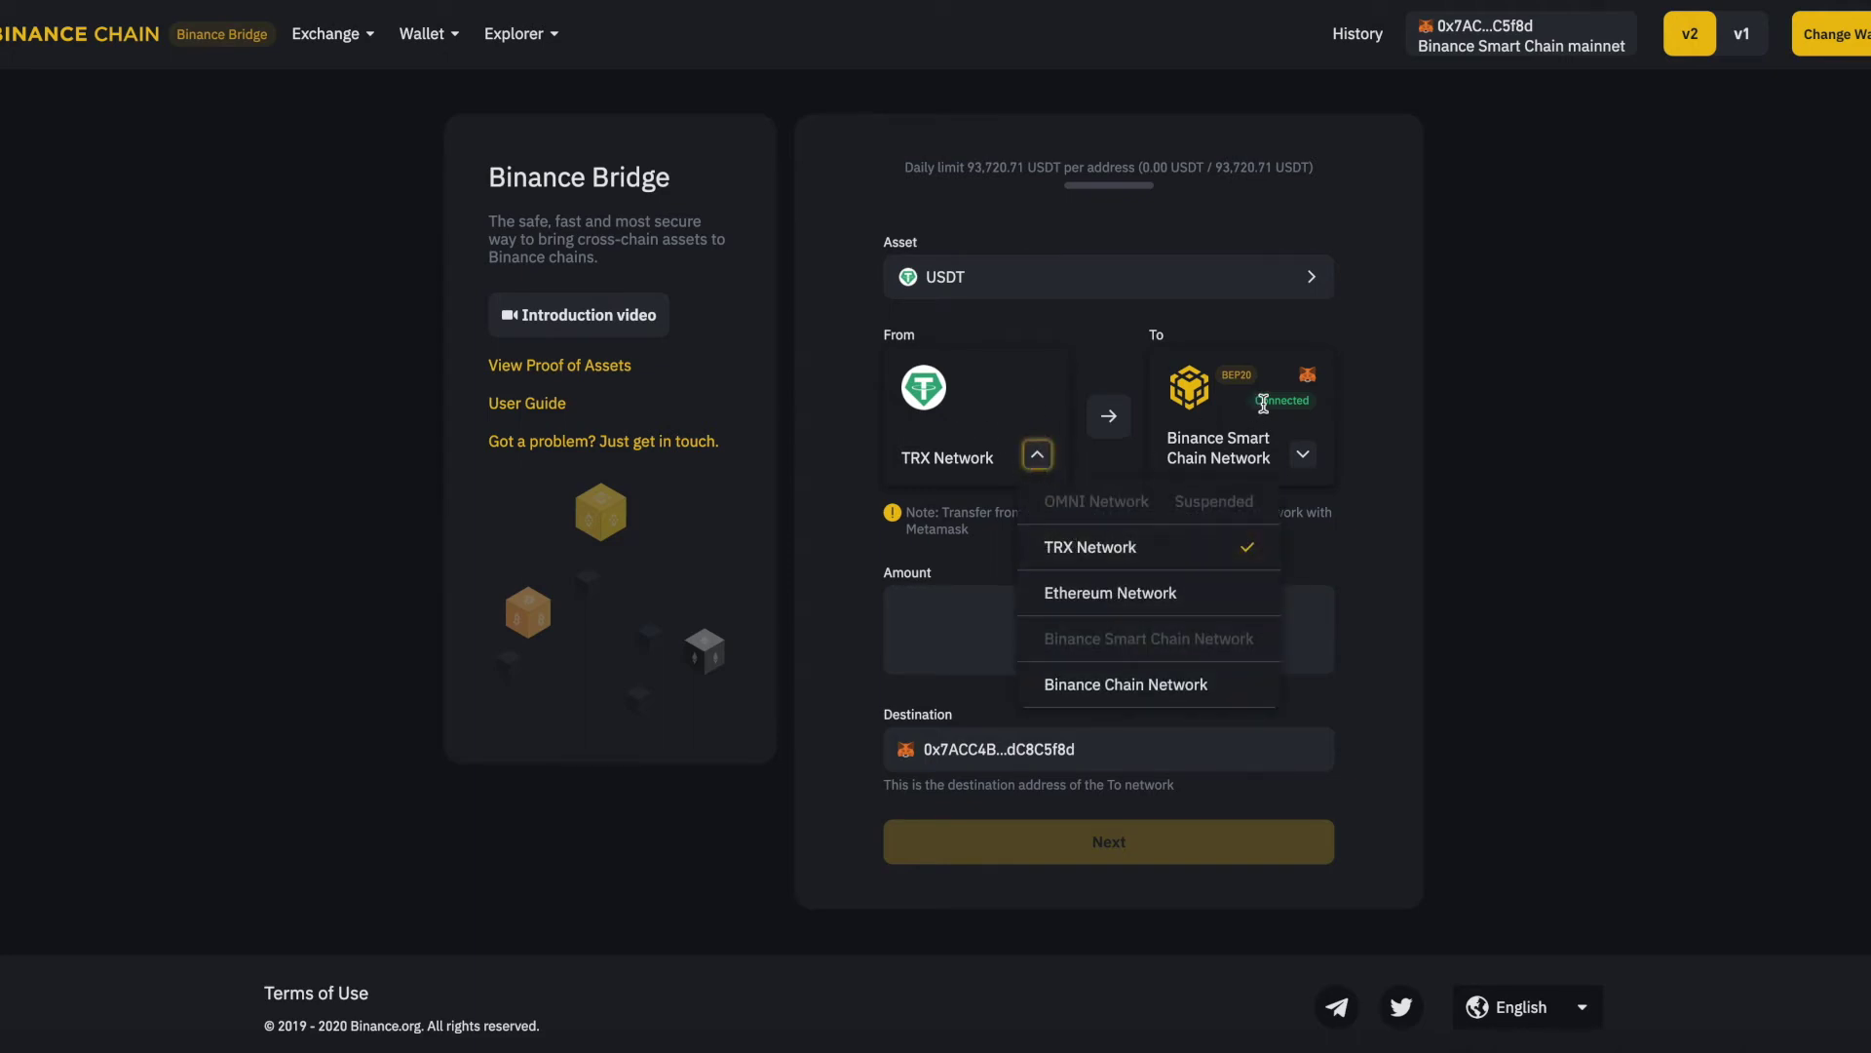
click(1117, 610)
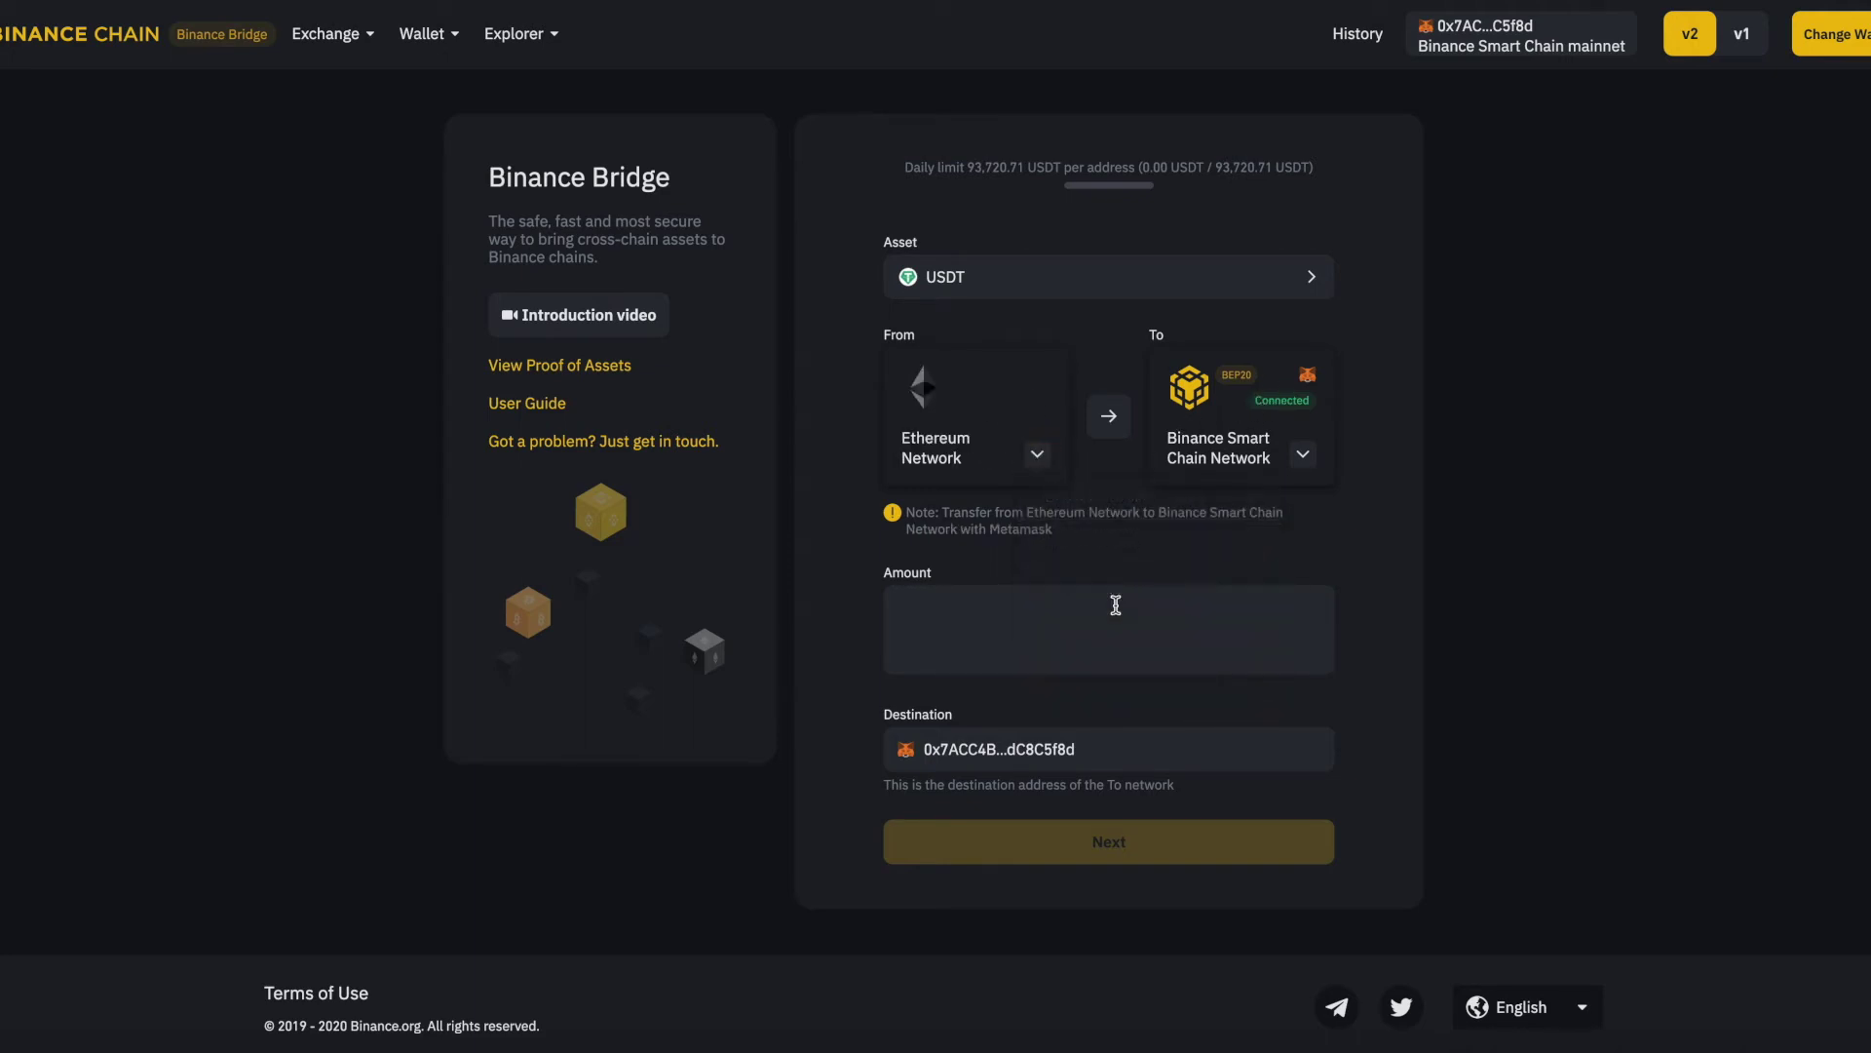
- Look through the assets the bridge can transfer and close the list without choosing another one
click(1297, 281)
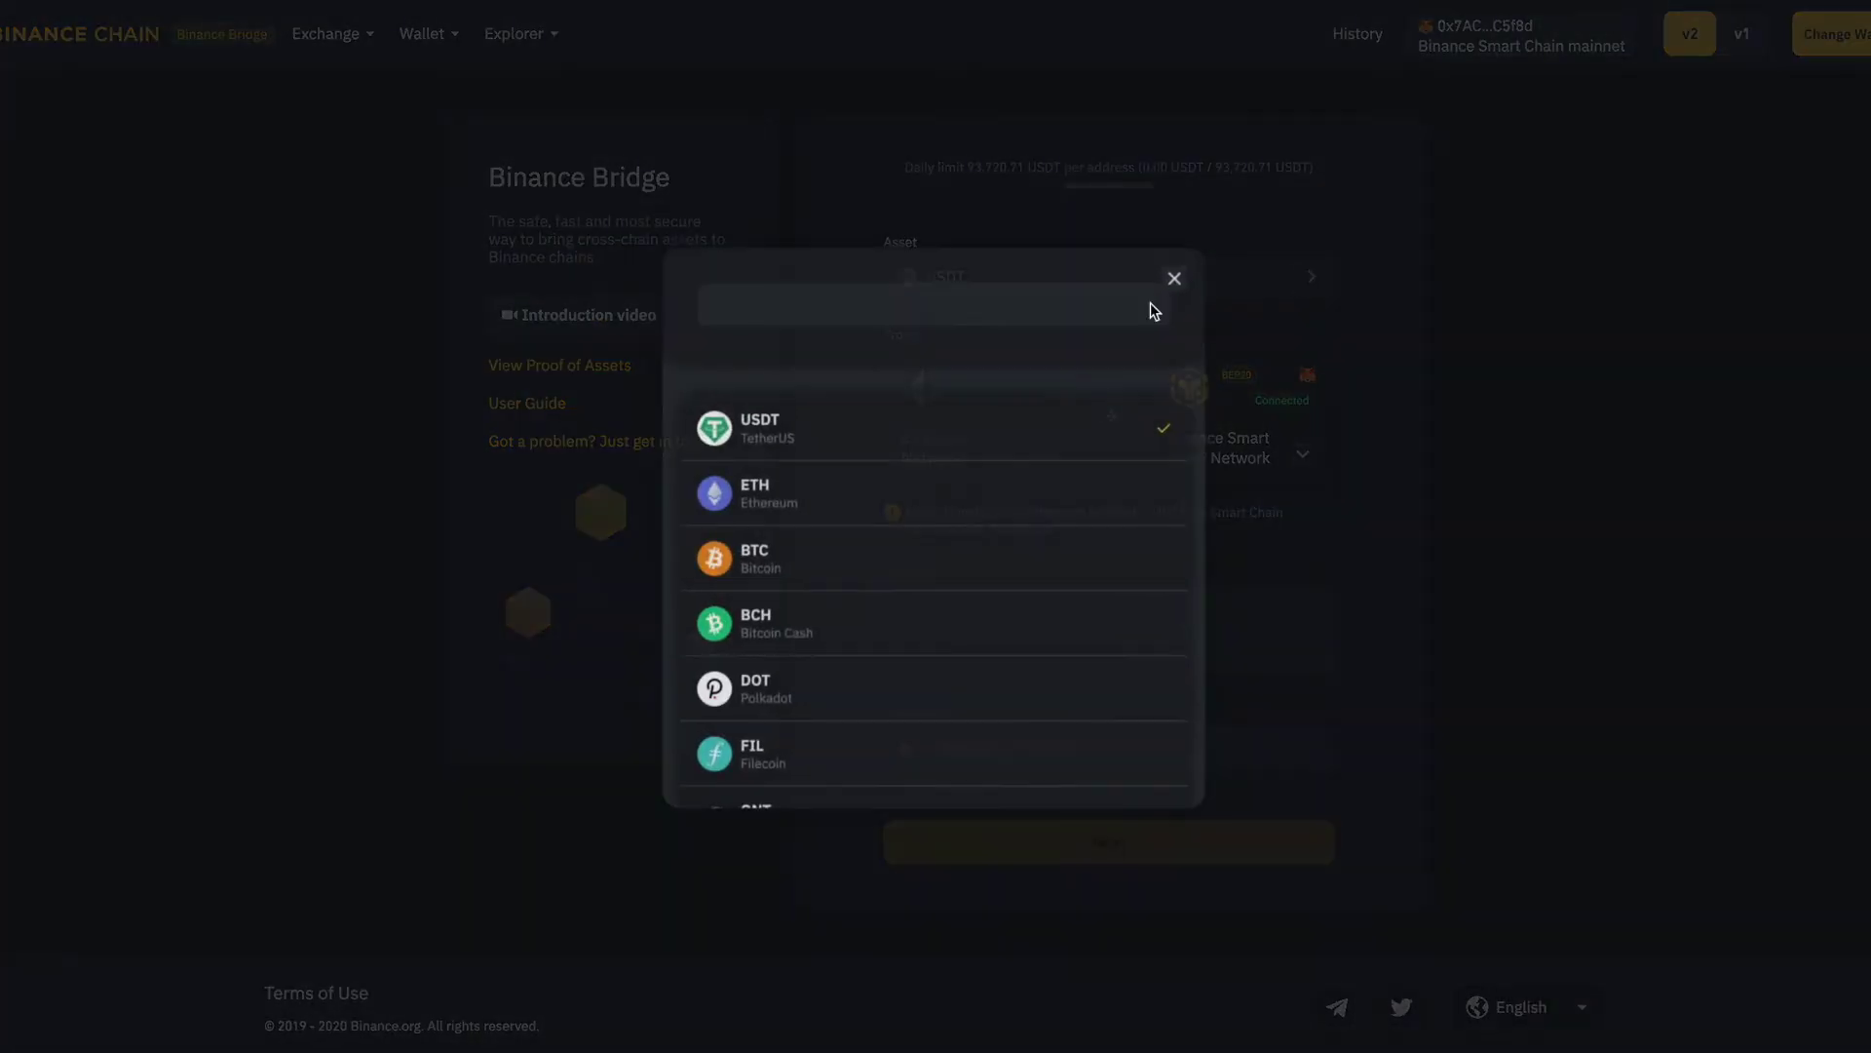
scroll(827, 611, down, 1)
scroll(828, 610, down, 1)
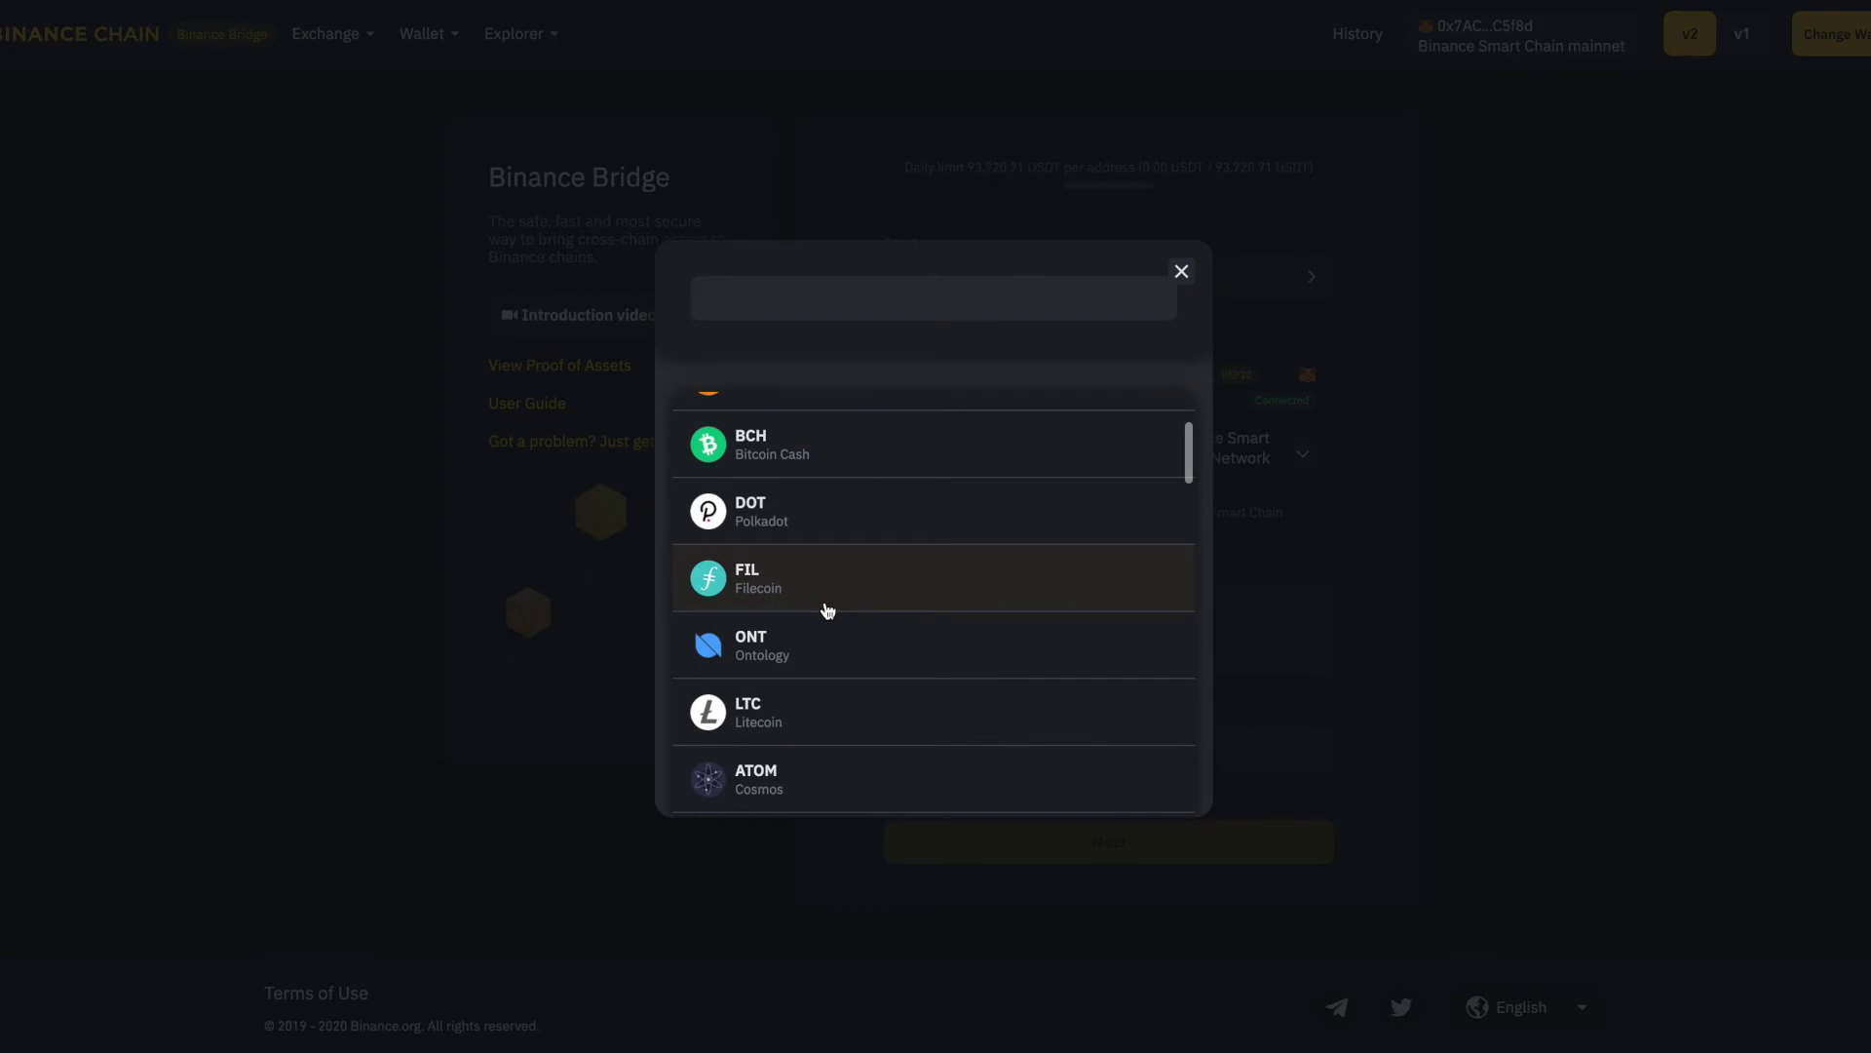
scroll(828, 610, down, 5)
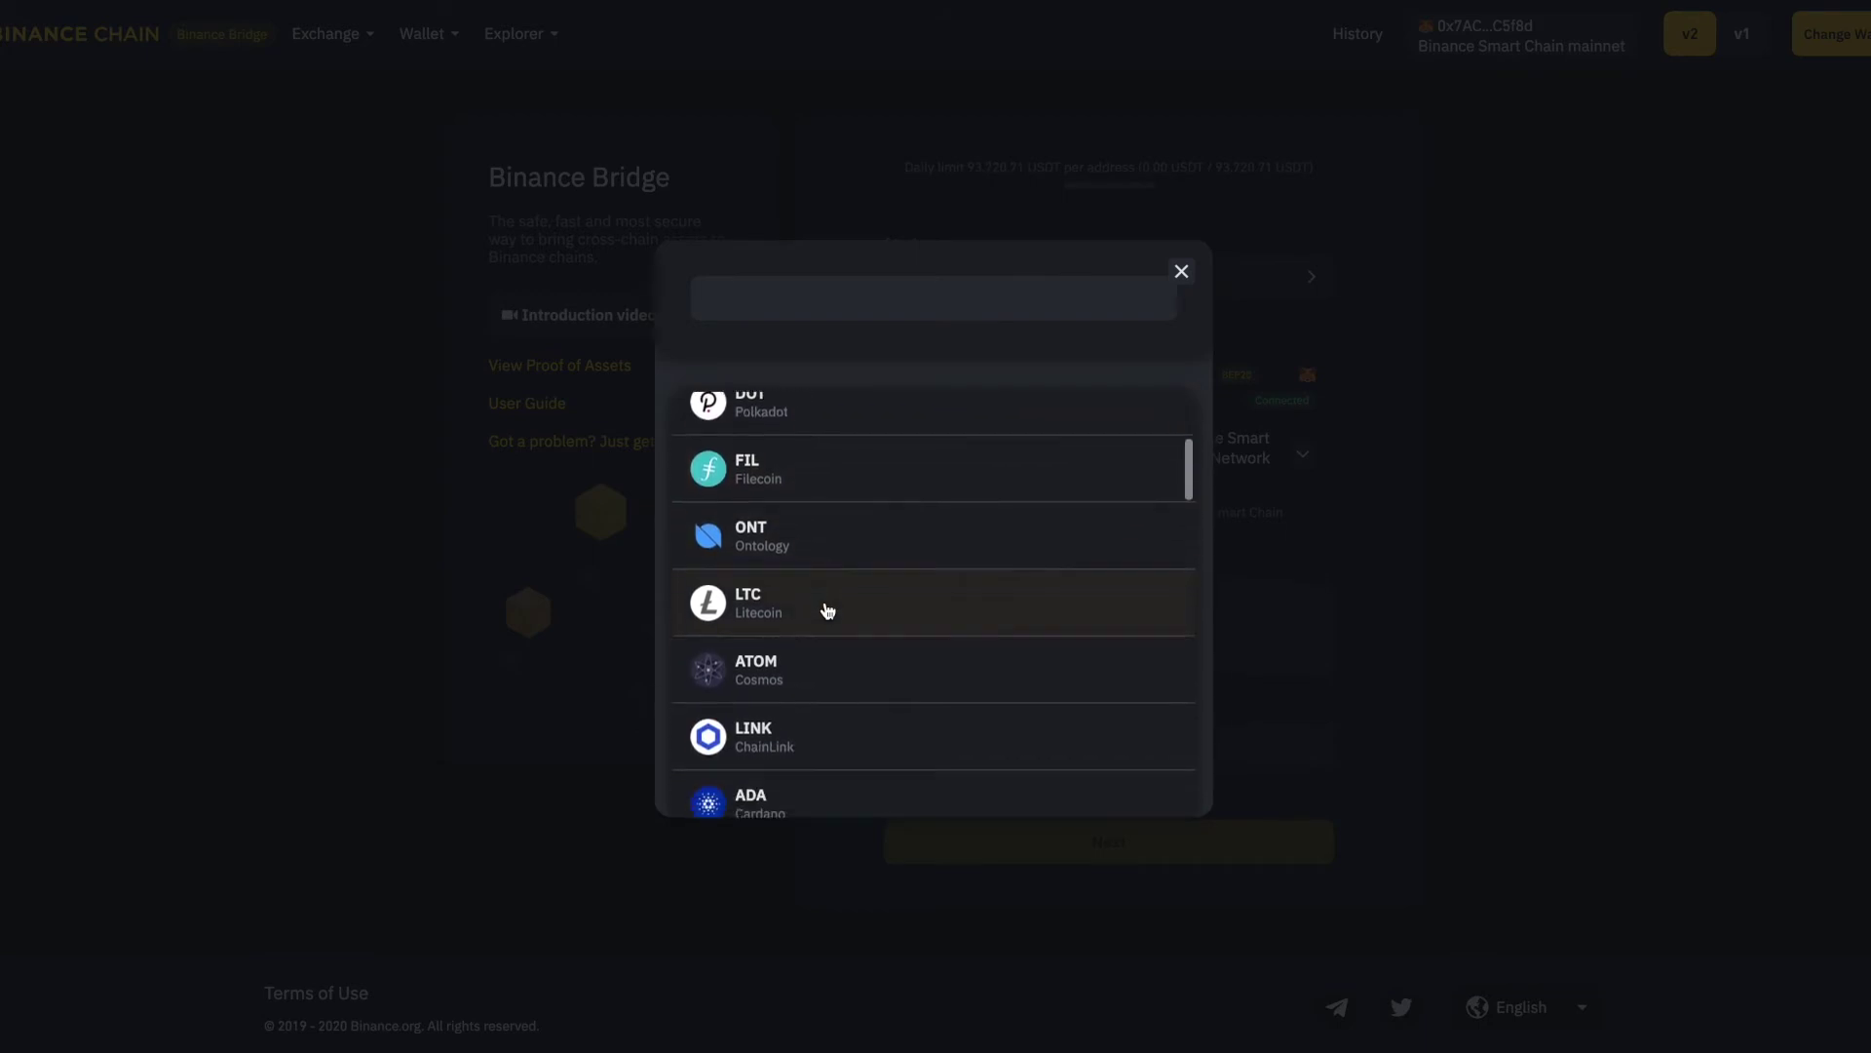
scroll(827, 610, down, 2)
scroll(922, 578, up, 1)
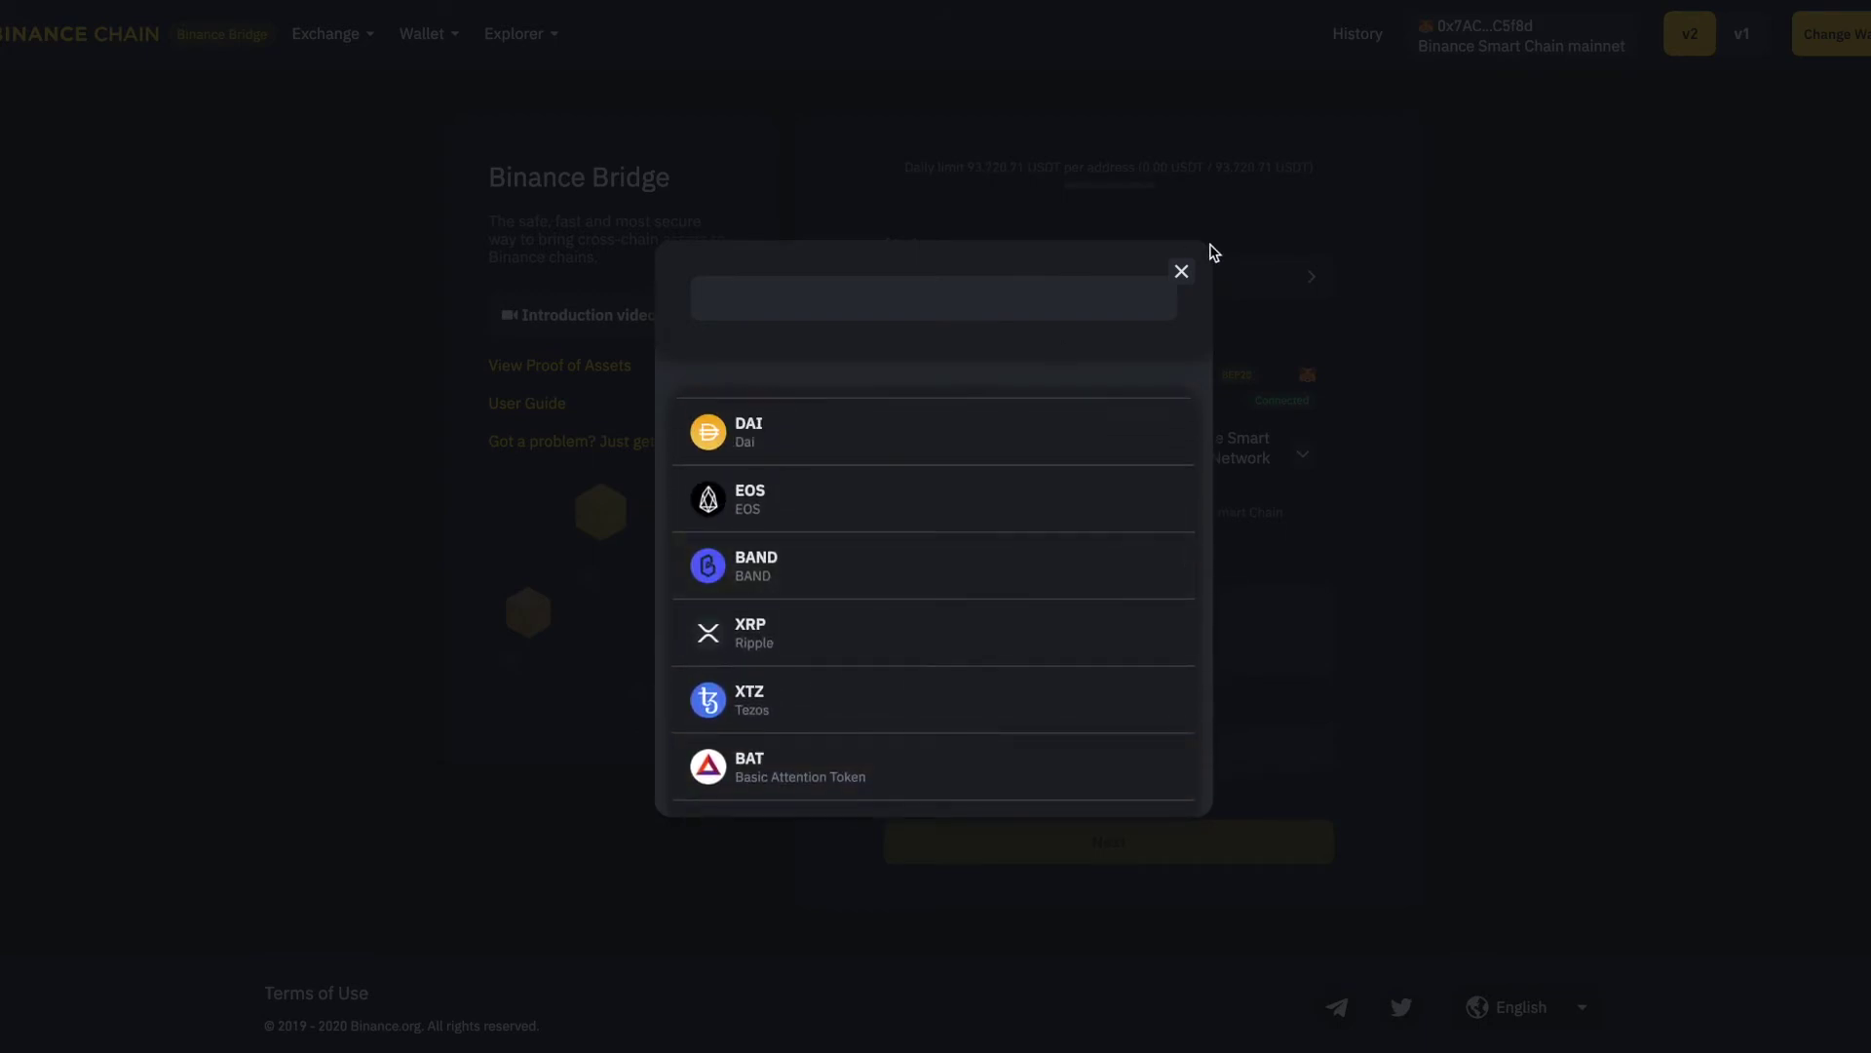
click(1182, 271)
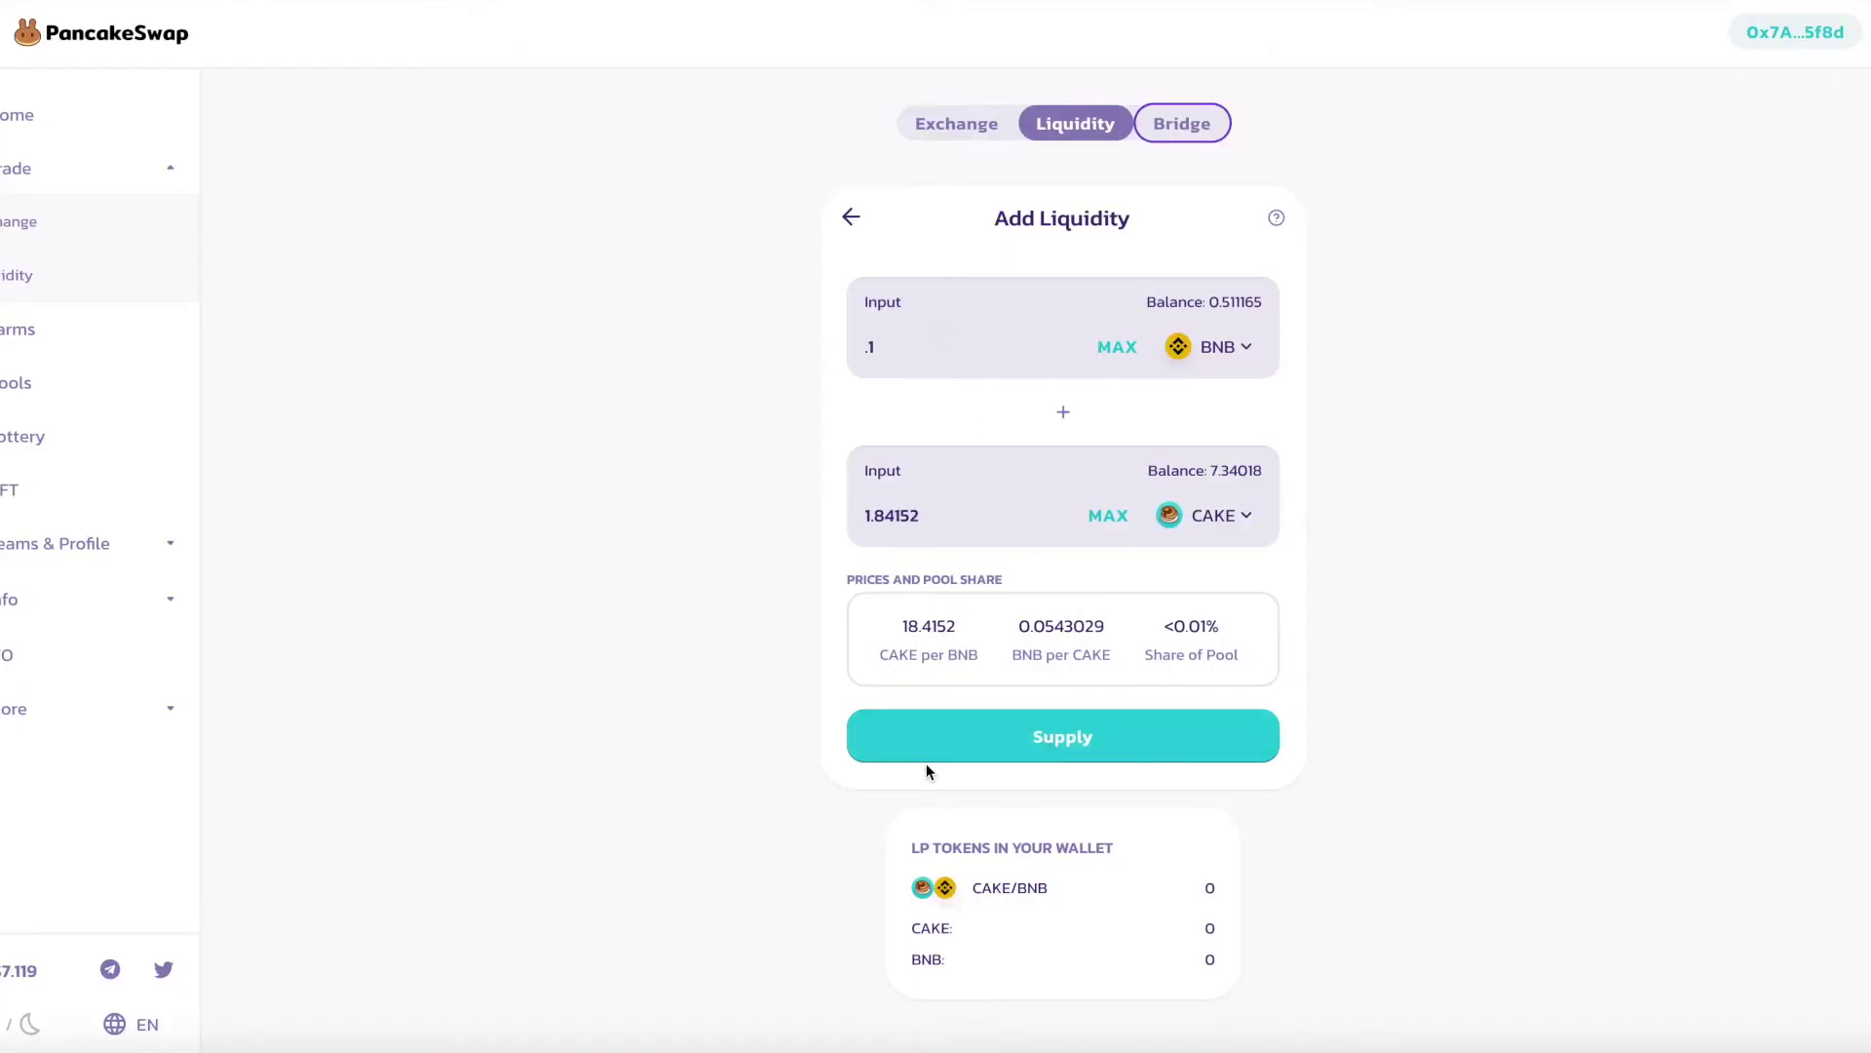
- Return to PancakeSwap, go to the farms, and approve the CAKE-BNB LP contract, confirming the permission in the wallet
click(981, 126)
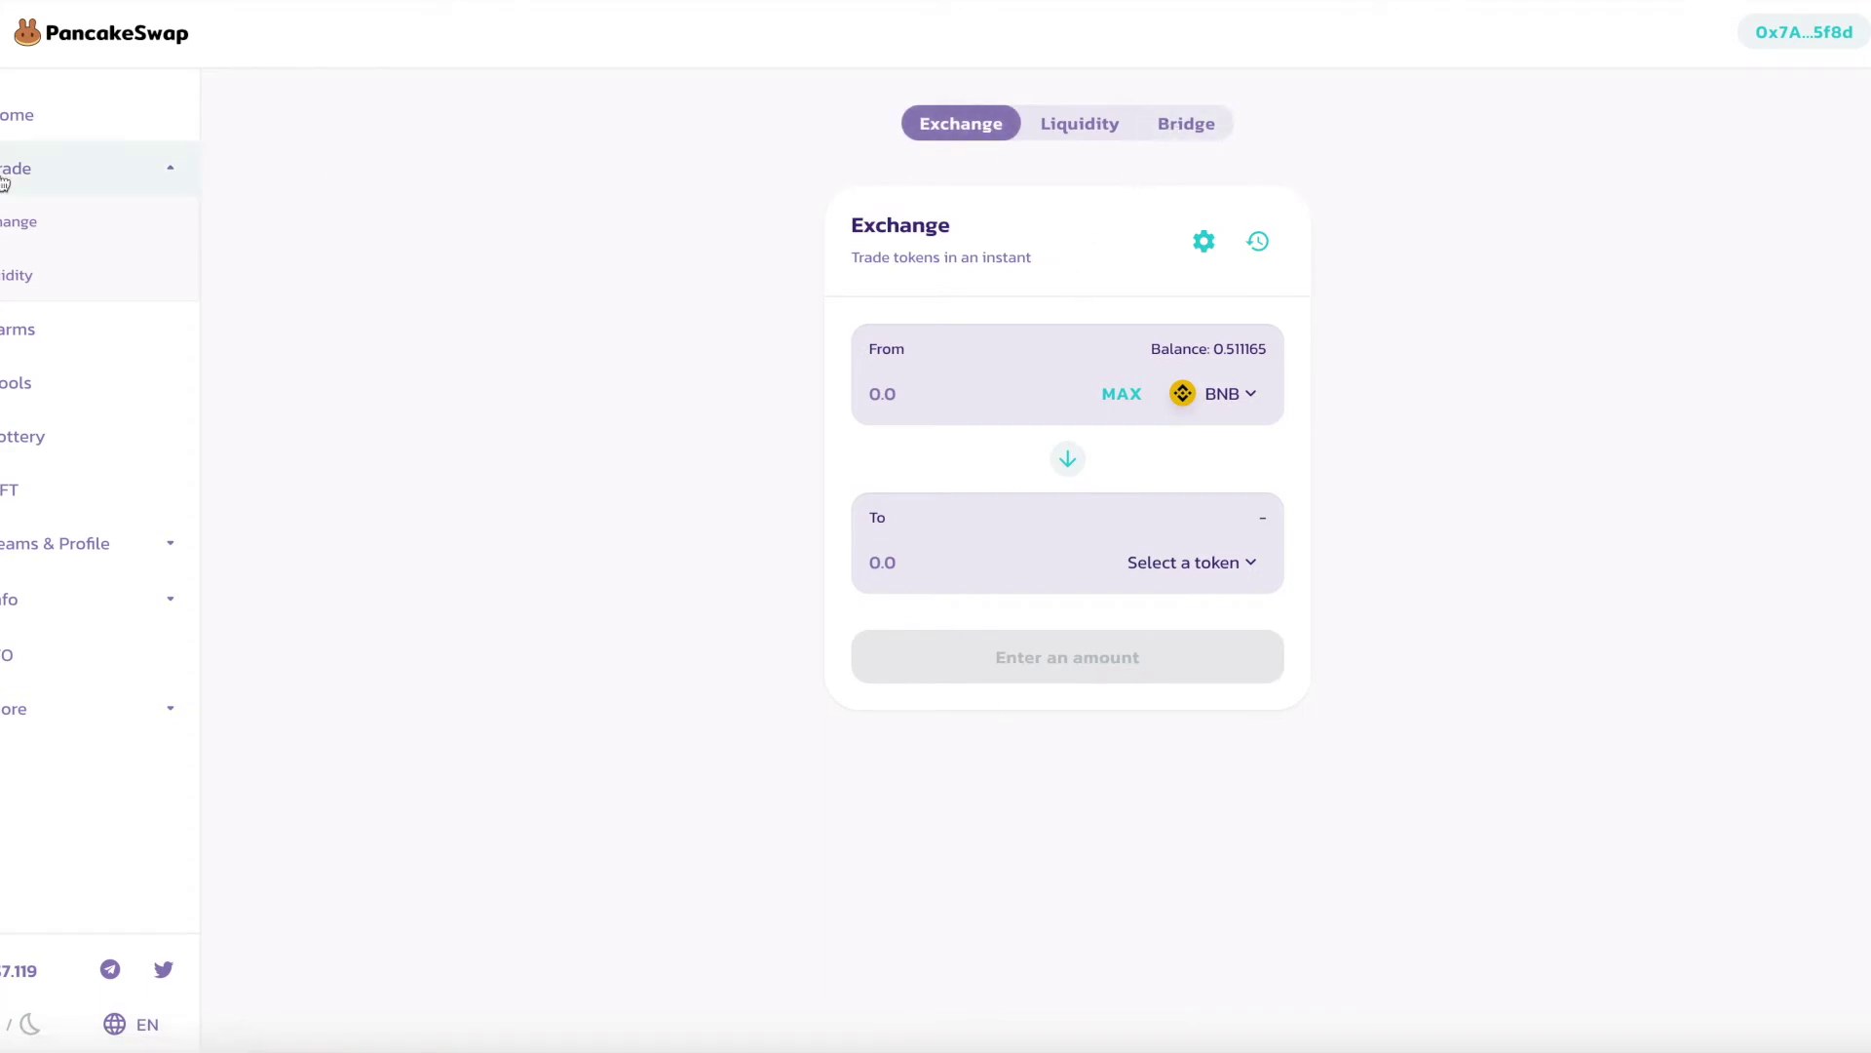
click(17, 336)
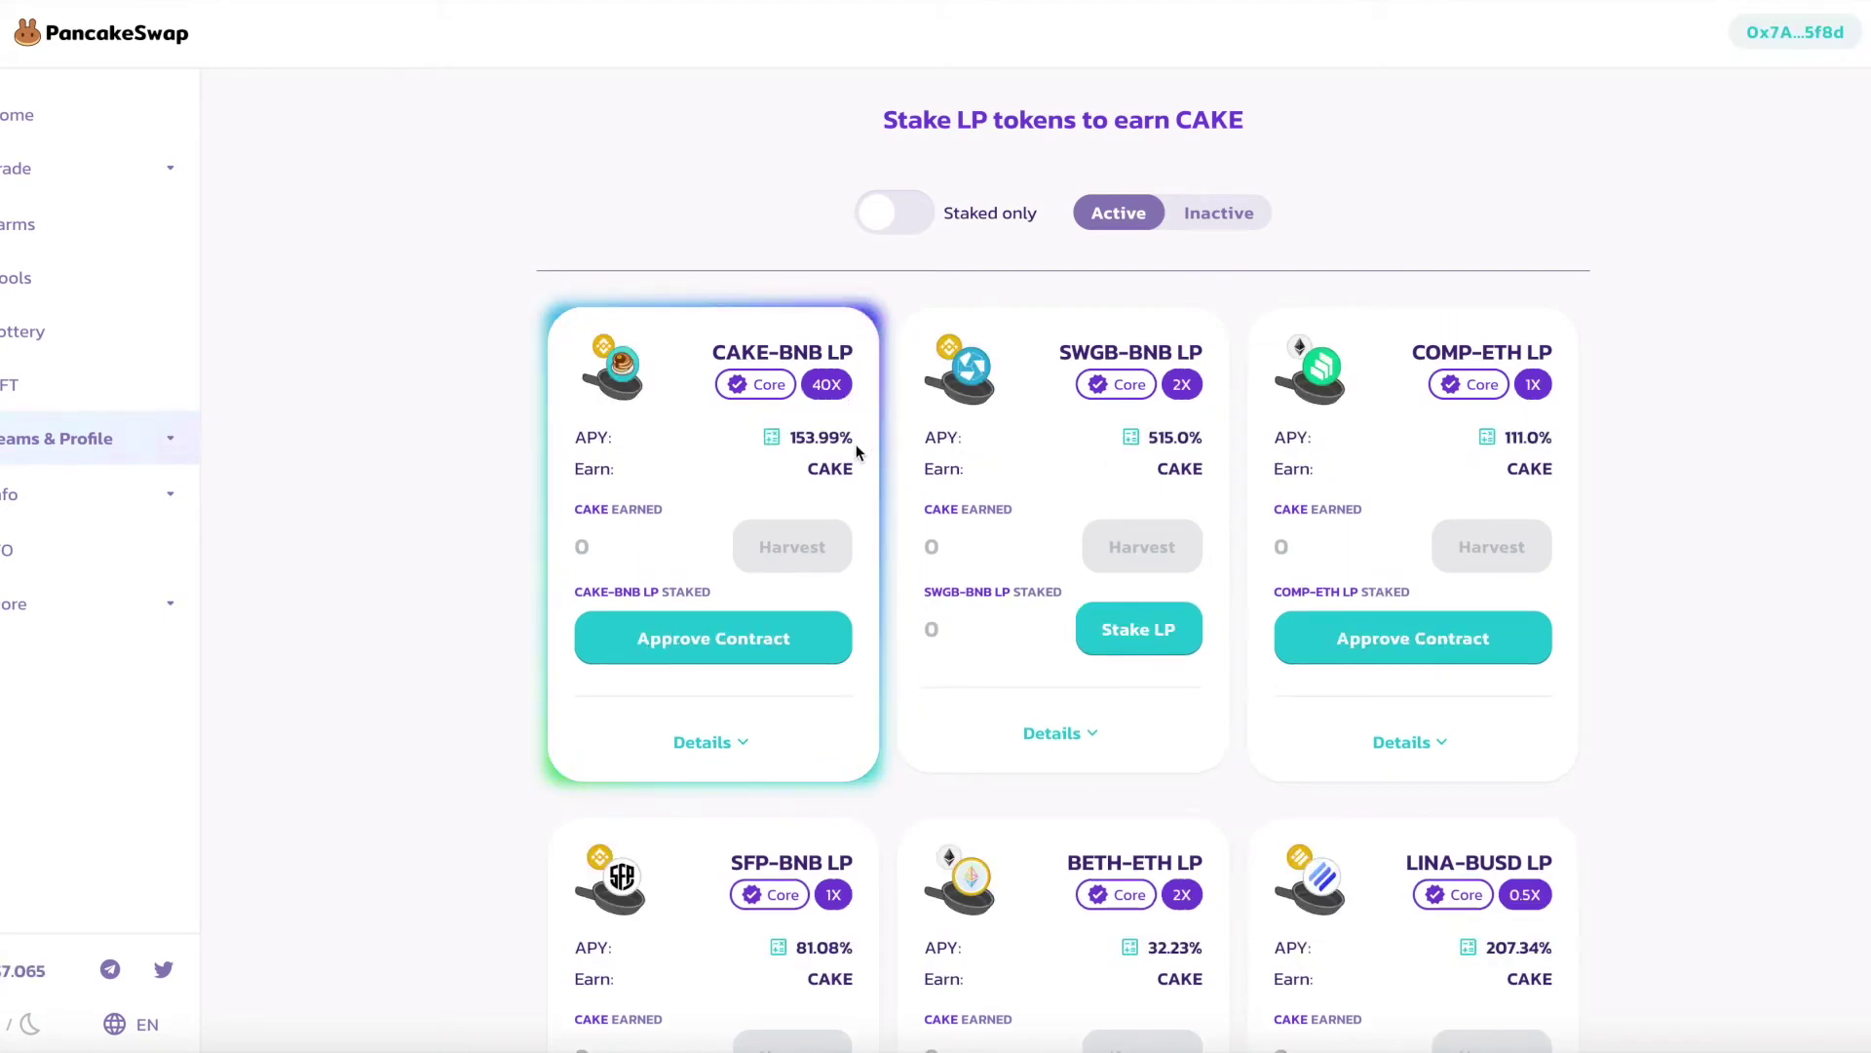
drag(854, 438, 792, 443)
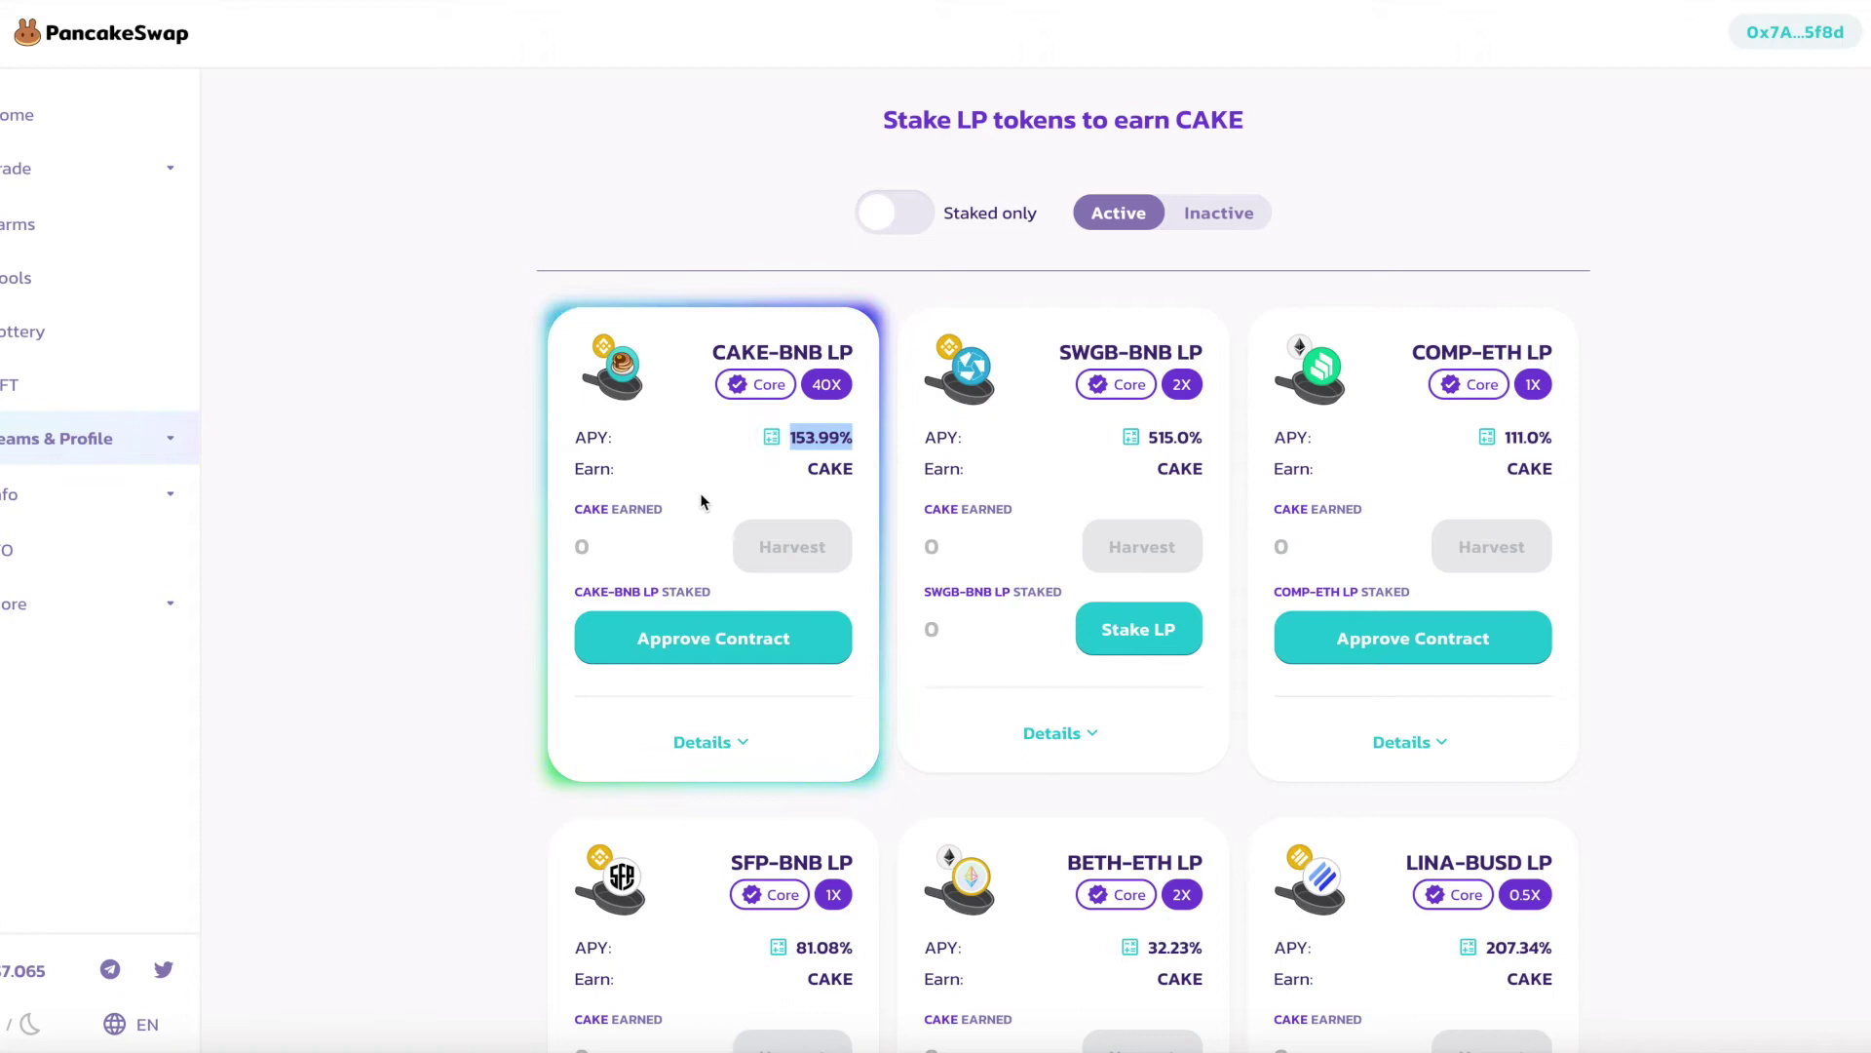
click(719, 626)
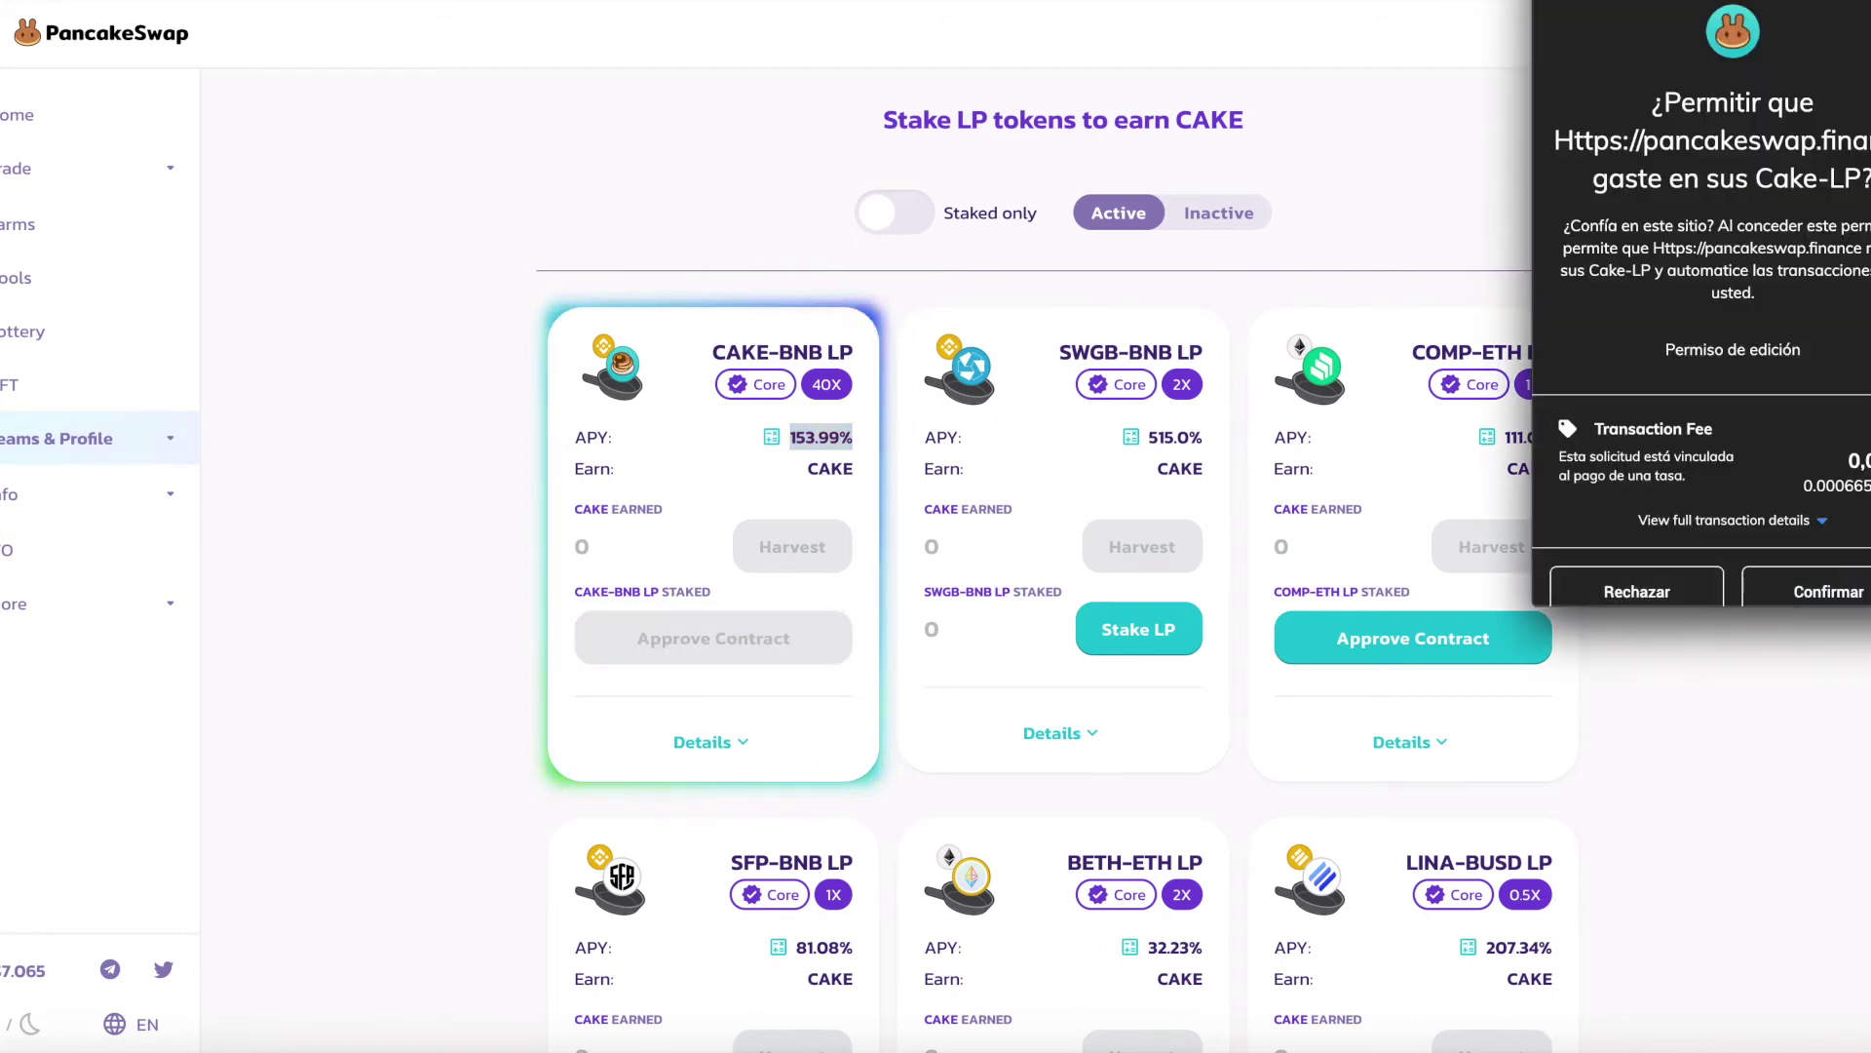
click(1864, 585)
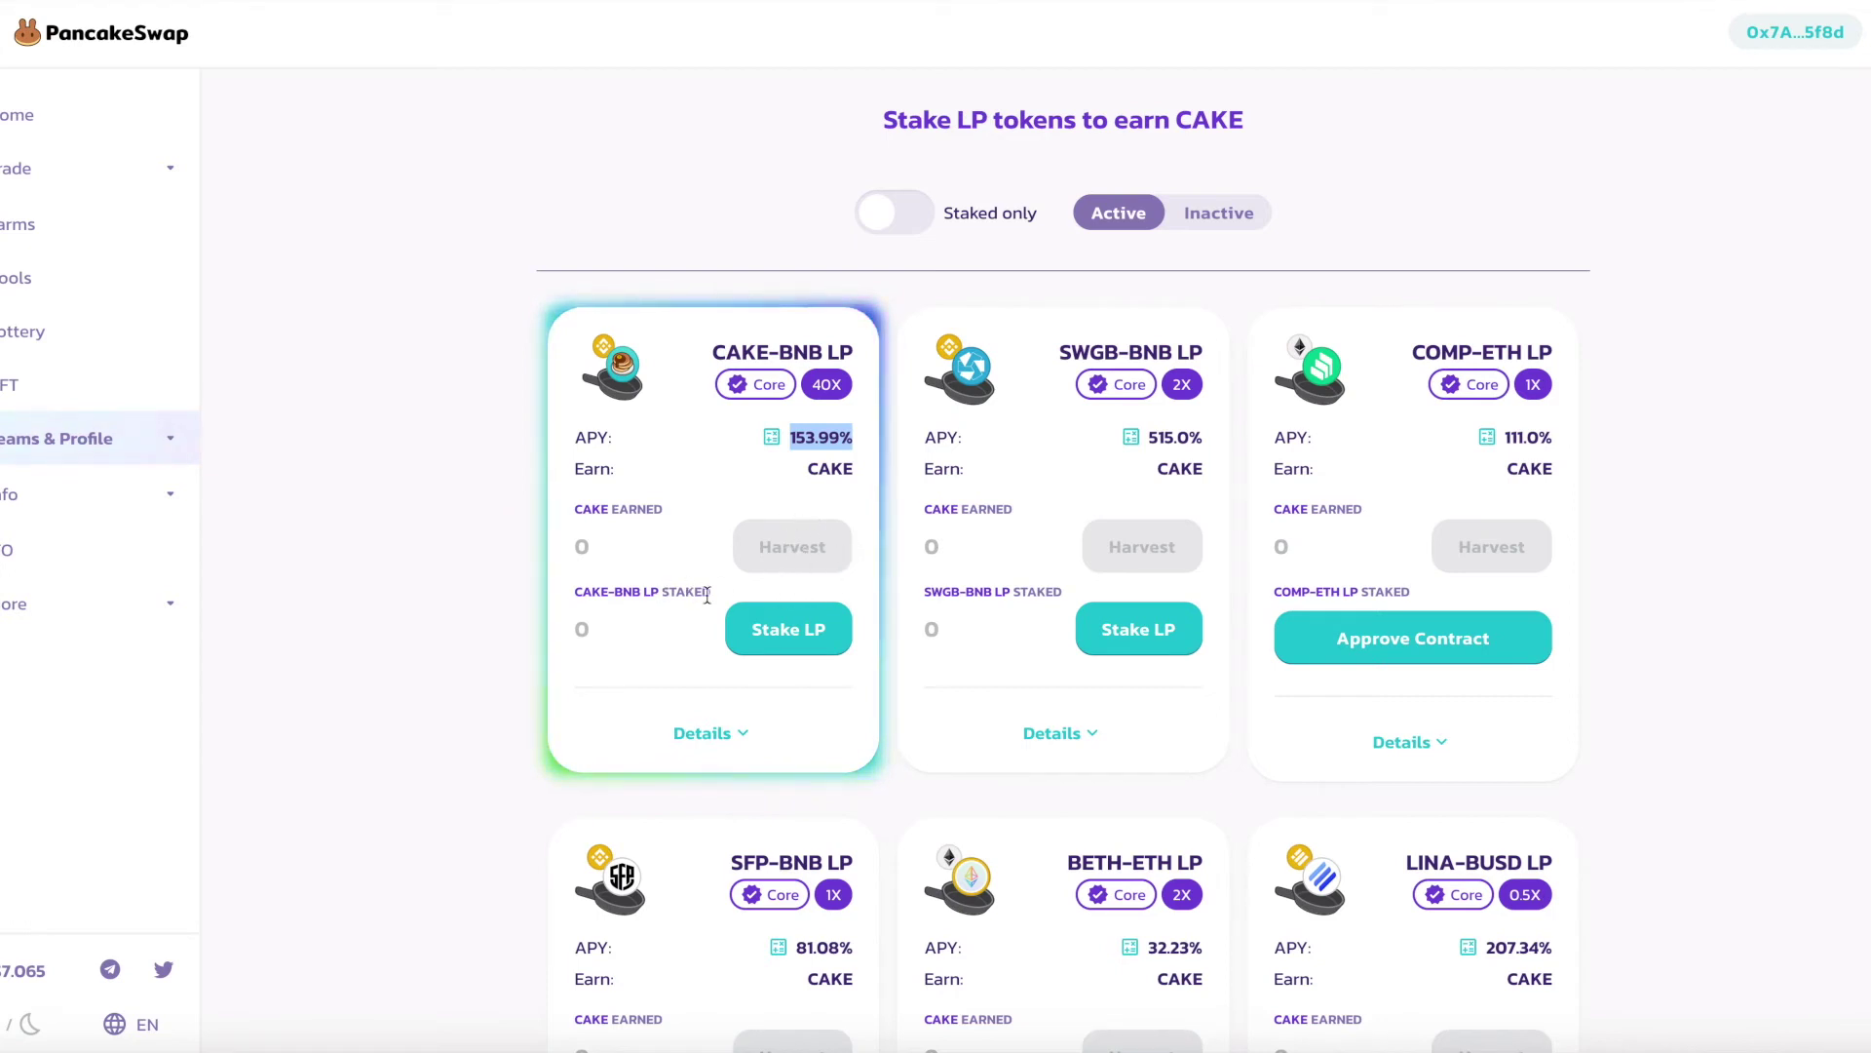
- Stake the maximum CAKE-BNB LP balance in the farm, confirm the deposit in the wallet and close the staking form
click(59, 219)
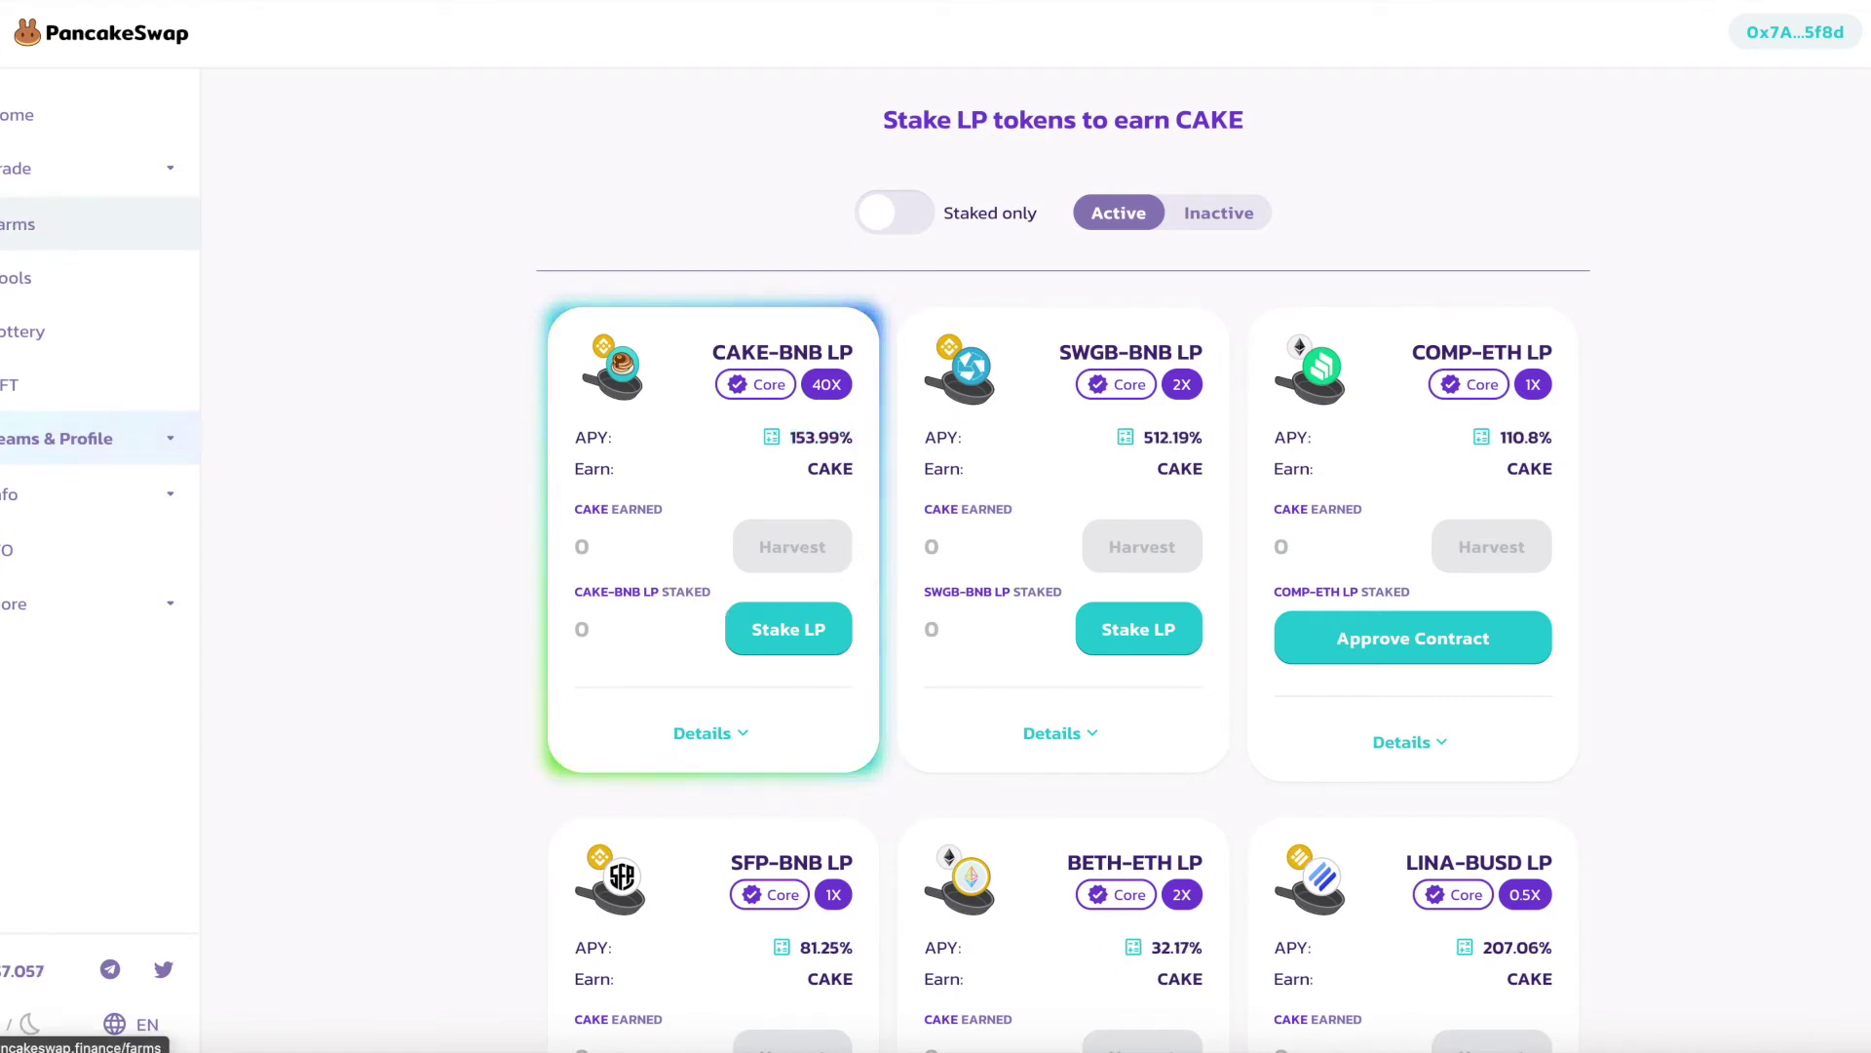
click(810, 634)
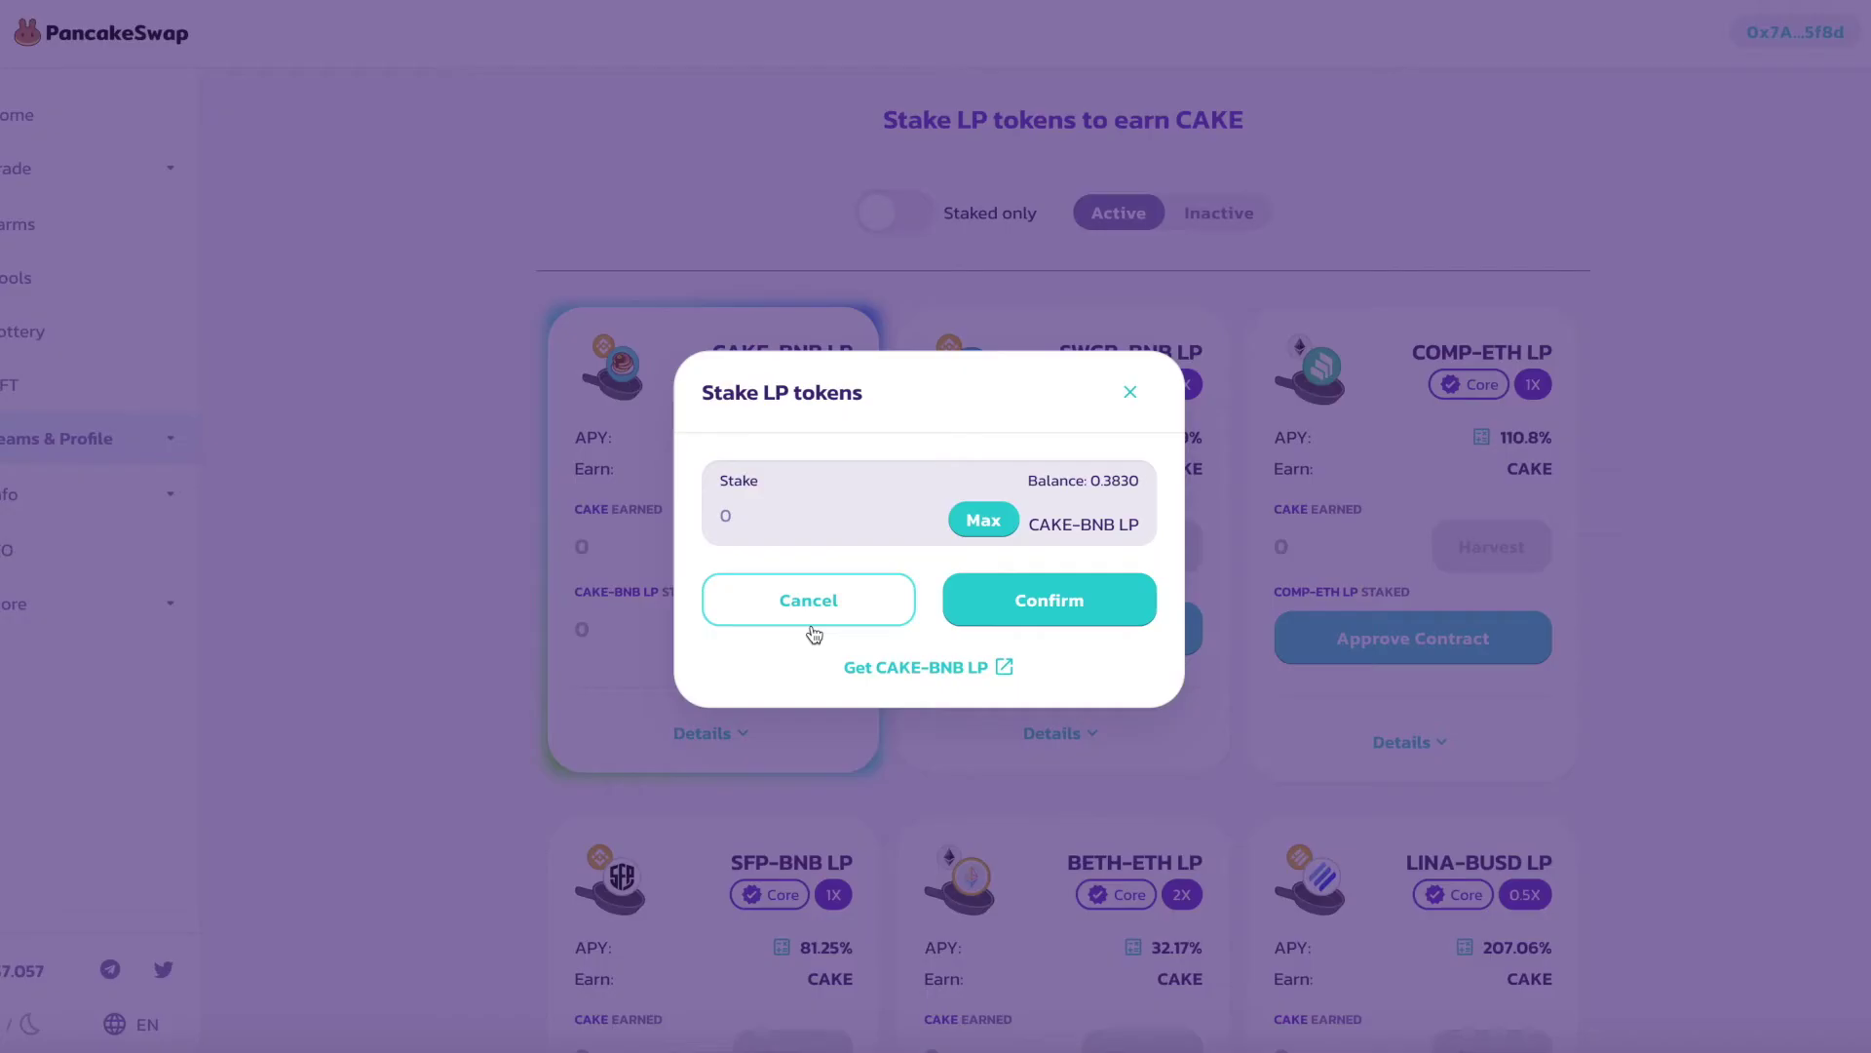
click(989, 526)
click(1110, 602)
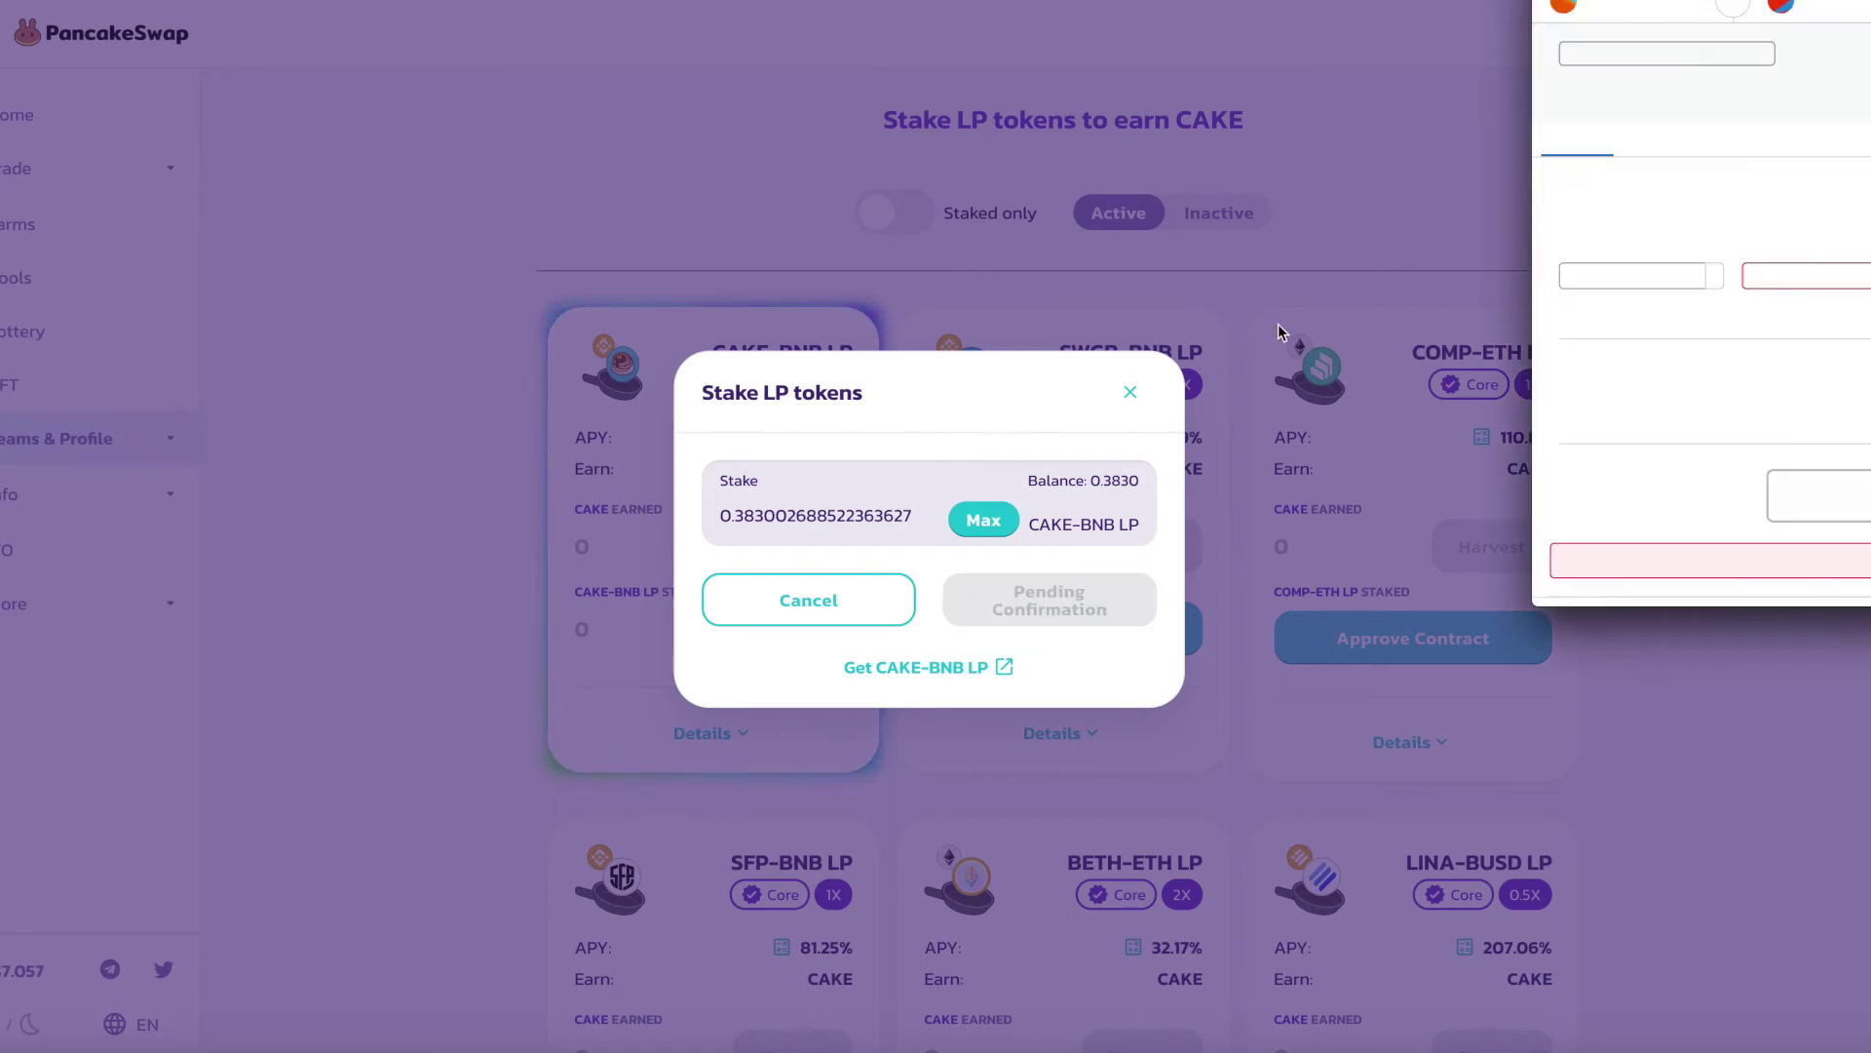
scroll(1721, 359, down, 1)
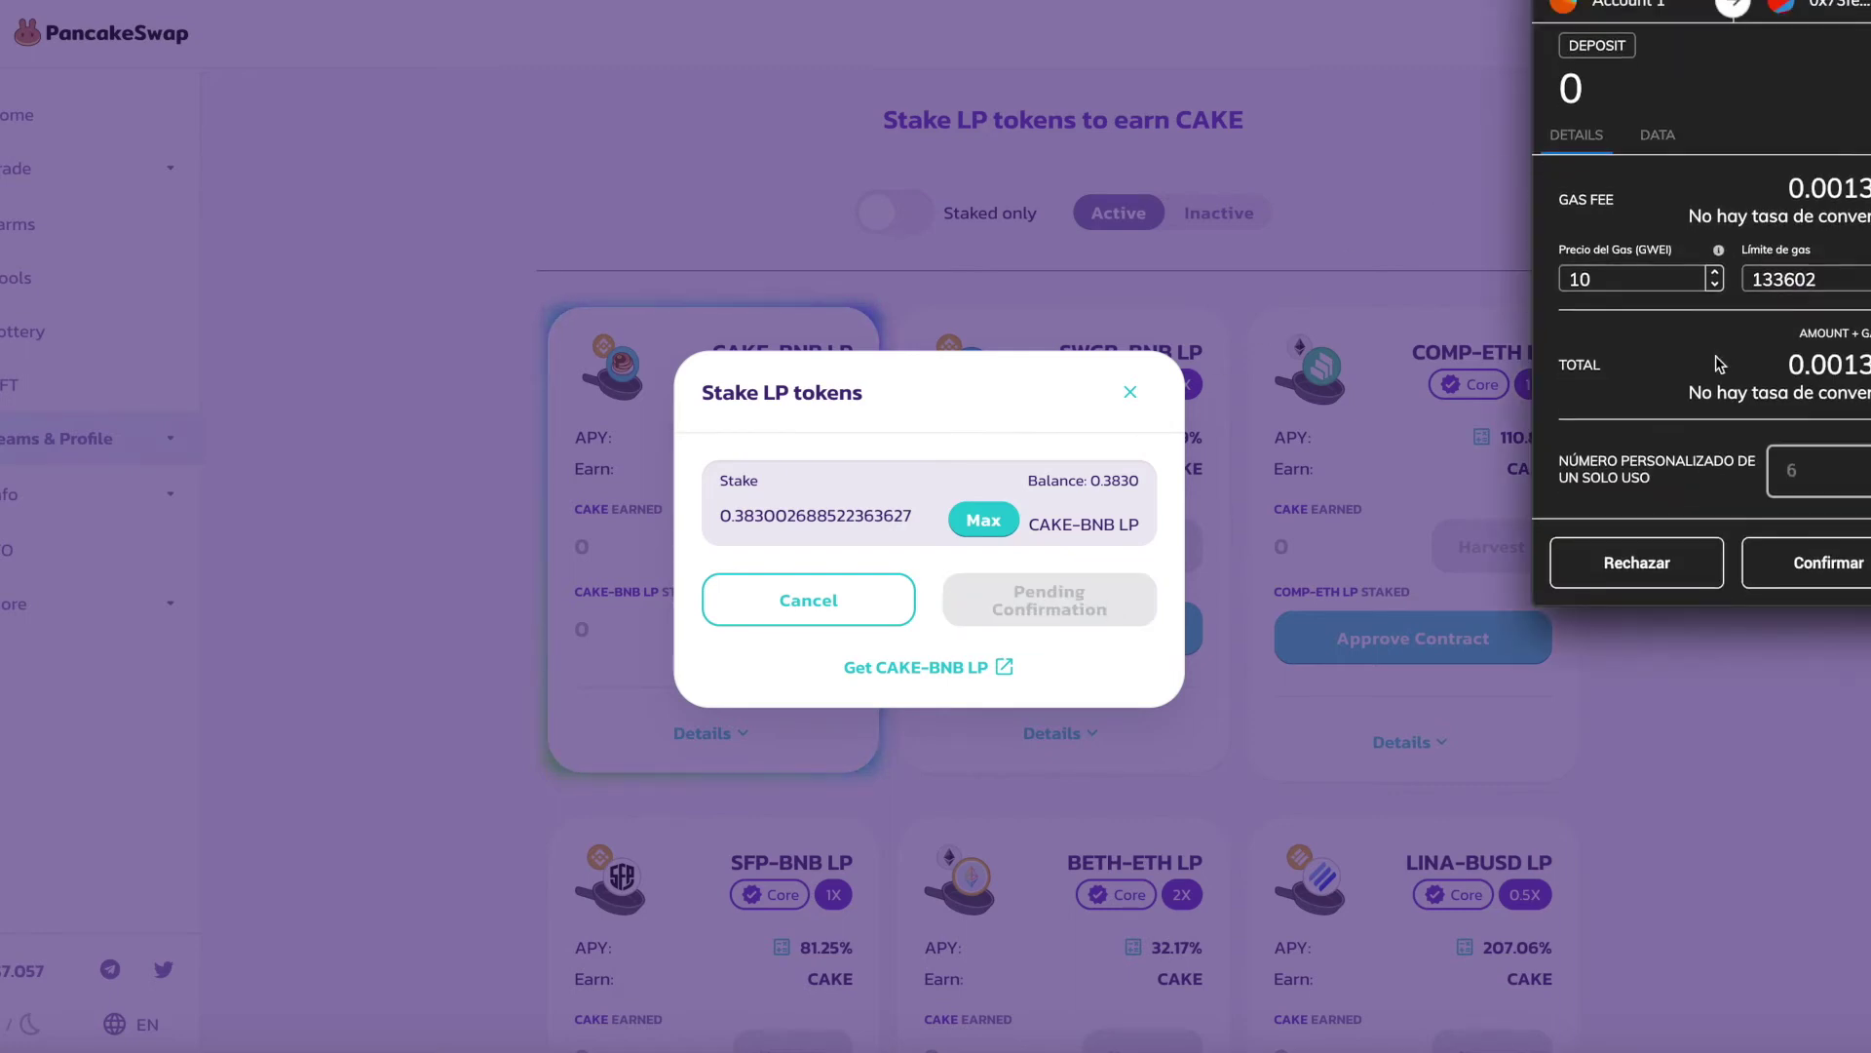
click(1809, 565)
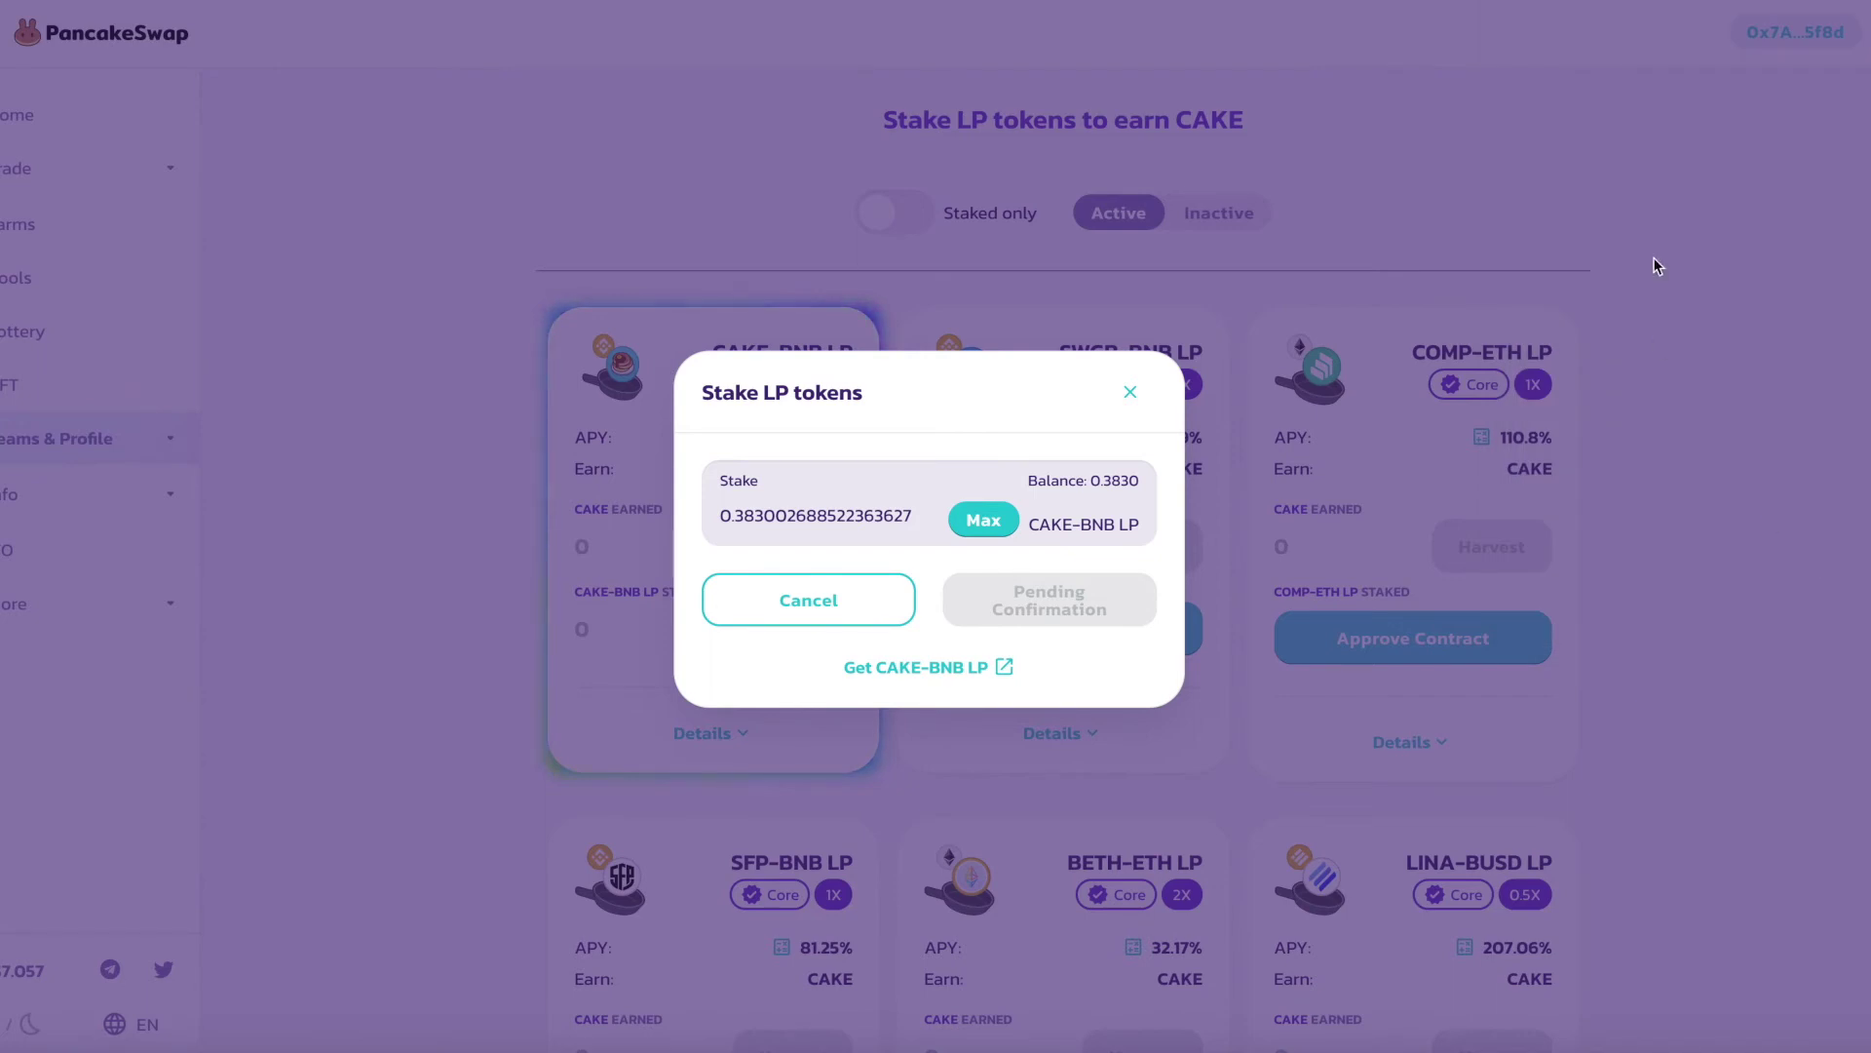
click(1133, 398)
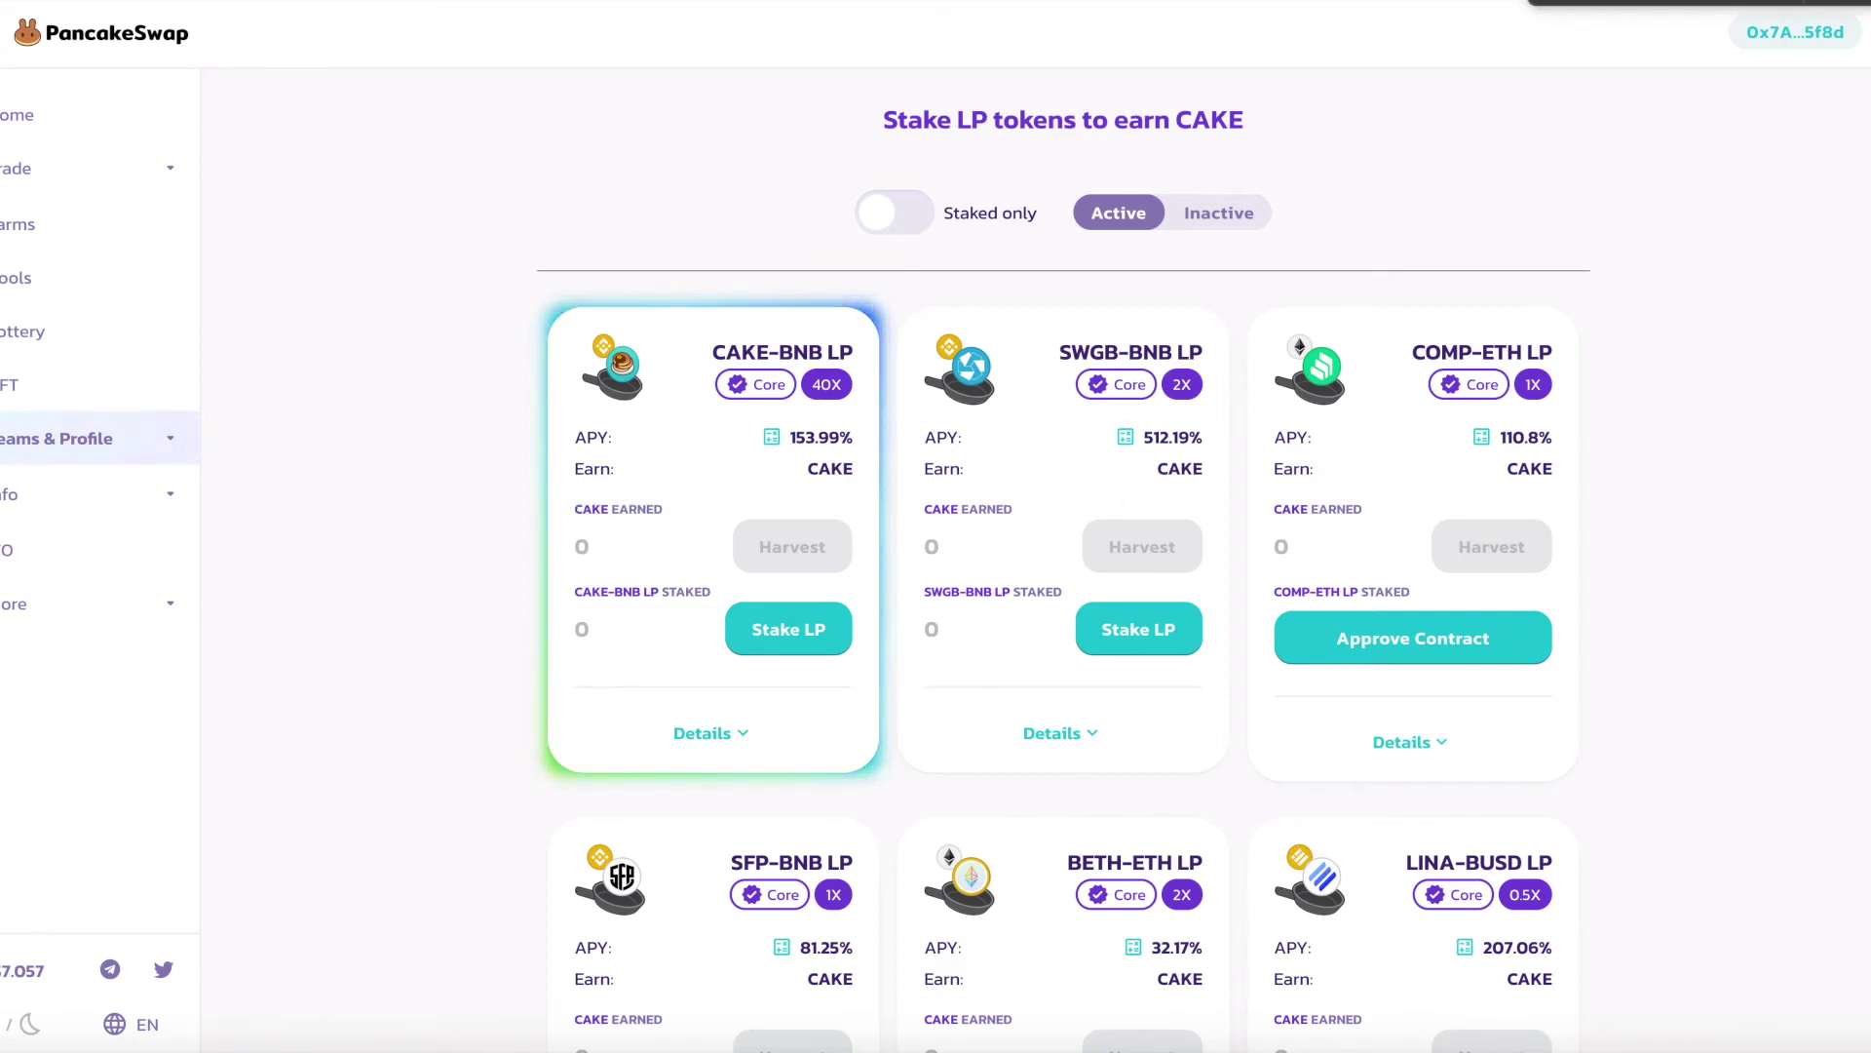
- Deposit the full CAKE-BNB LP balance into the CAKE-BNB farm and confirm the transaction in the wallet
click(785, 635)
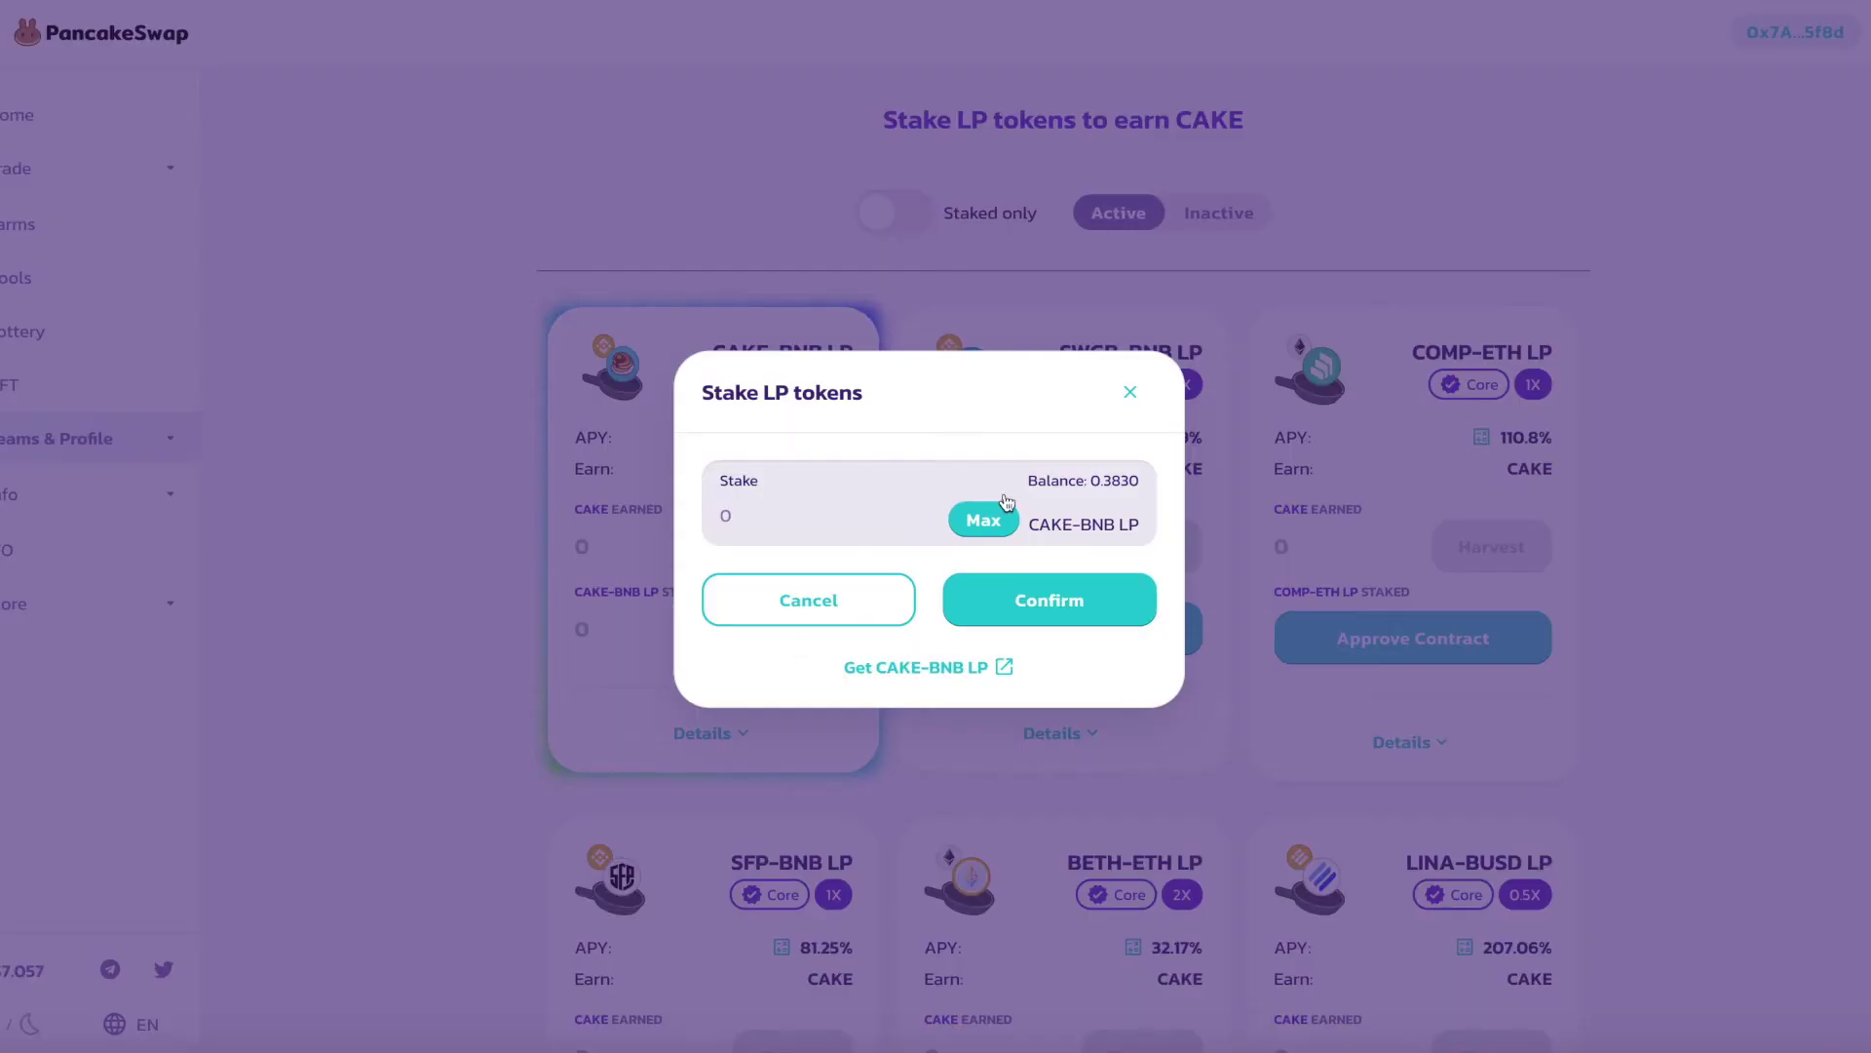
click(982, 520)
click(1012, 600)
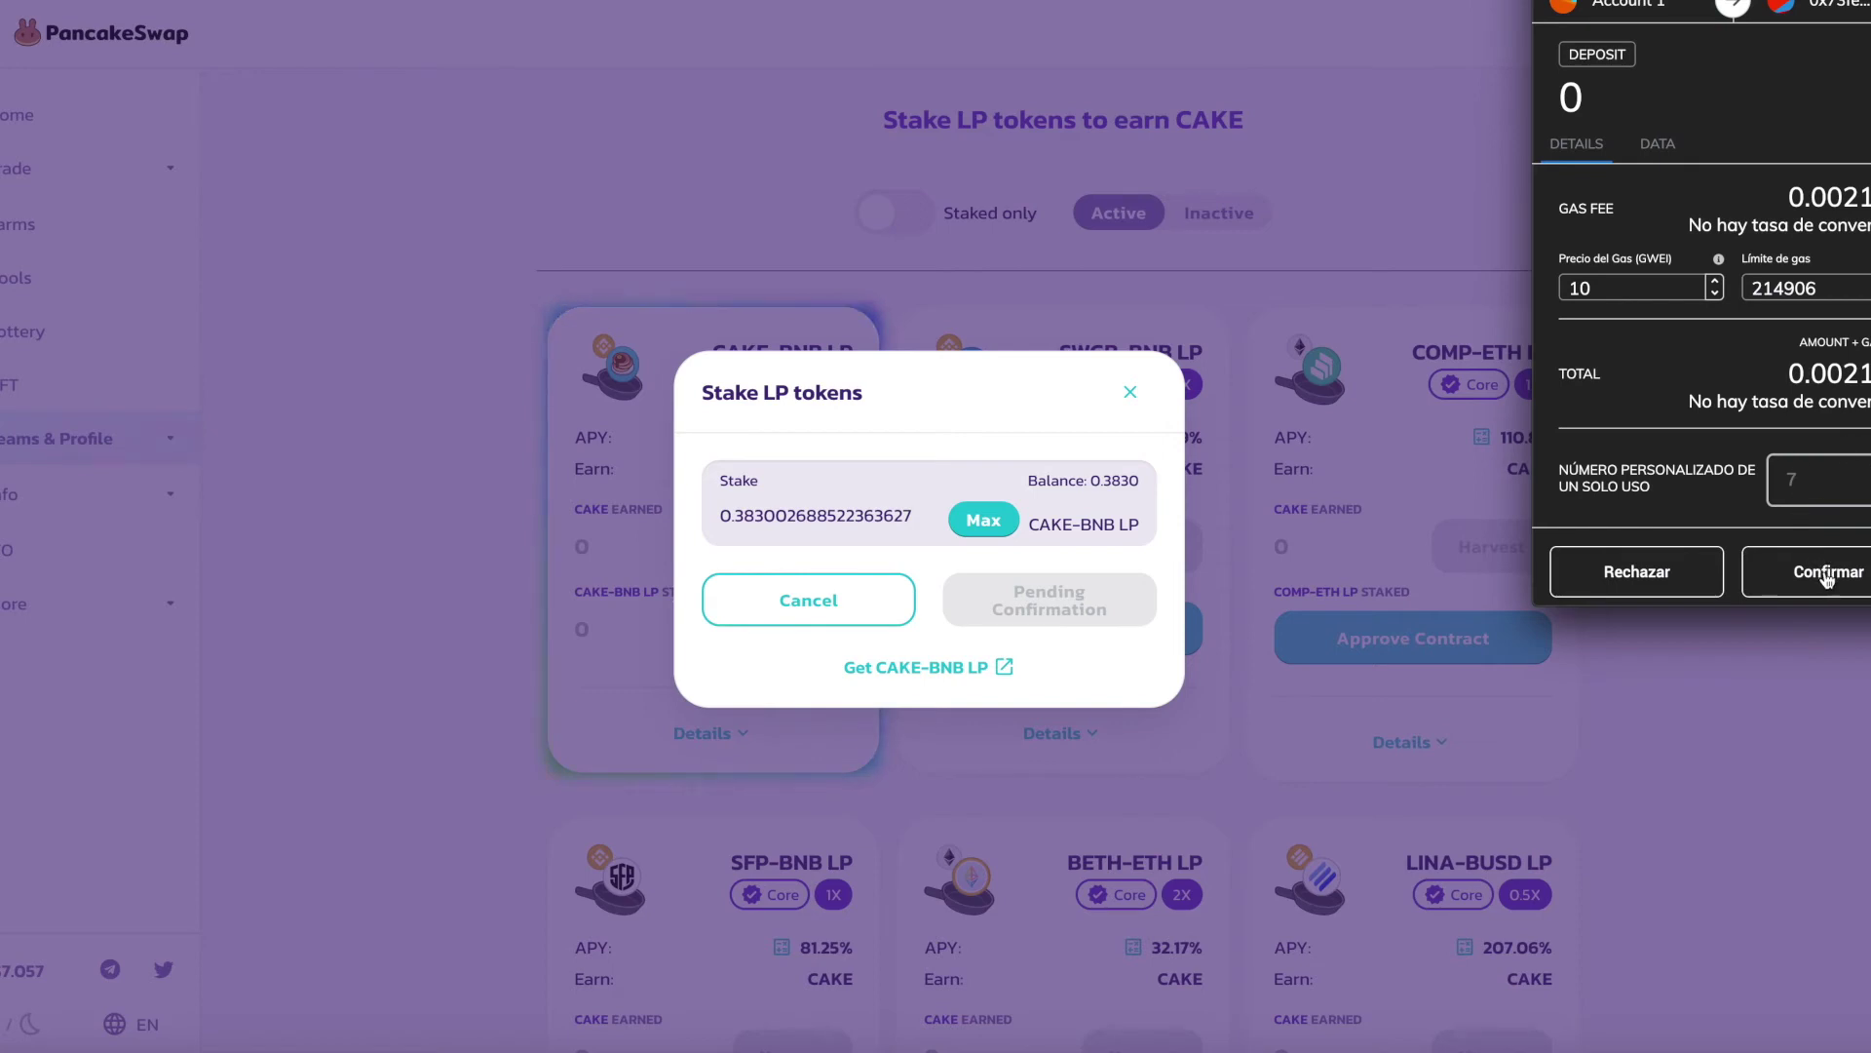
click(1827, 575)
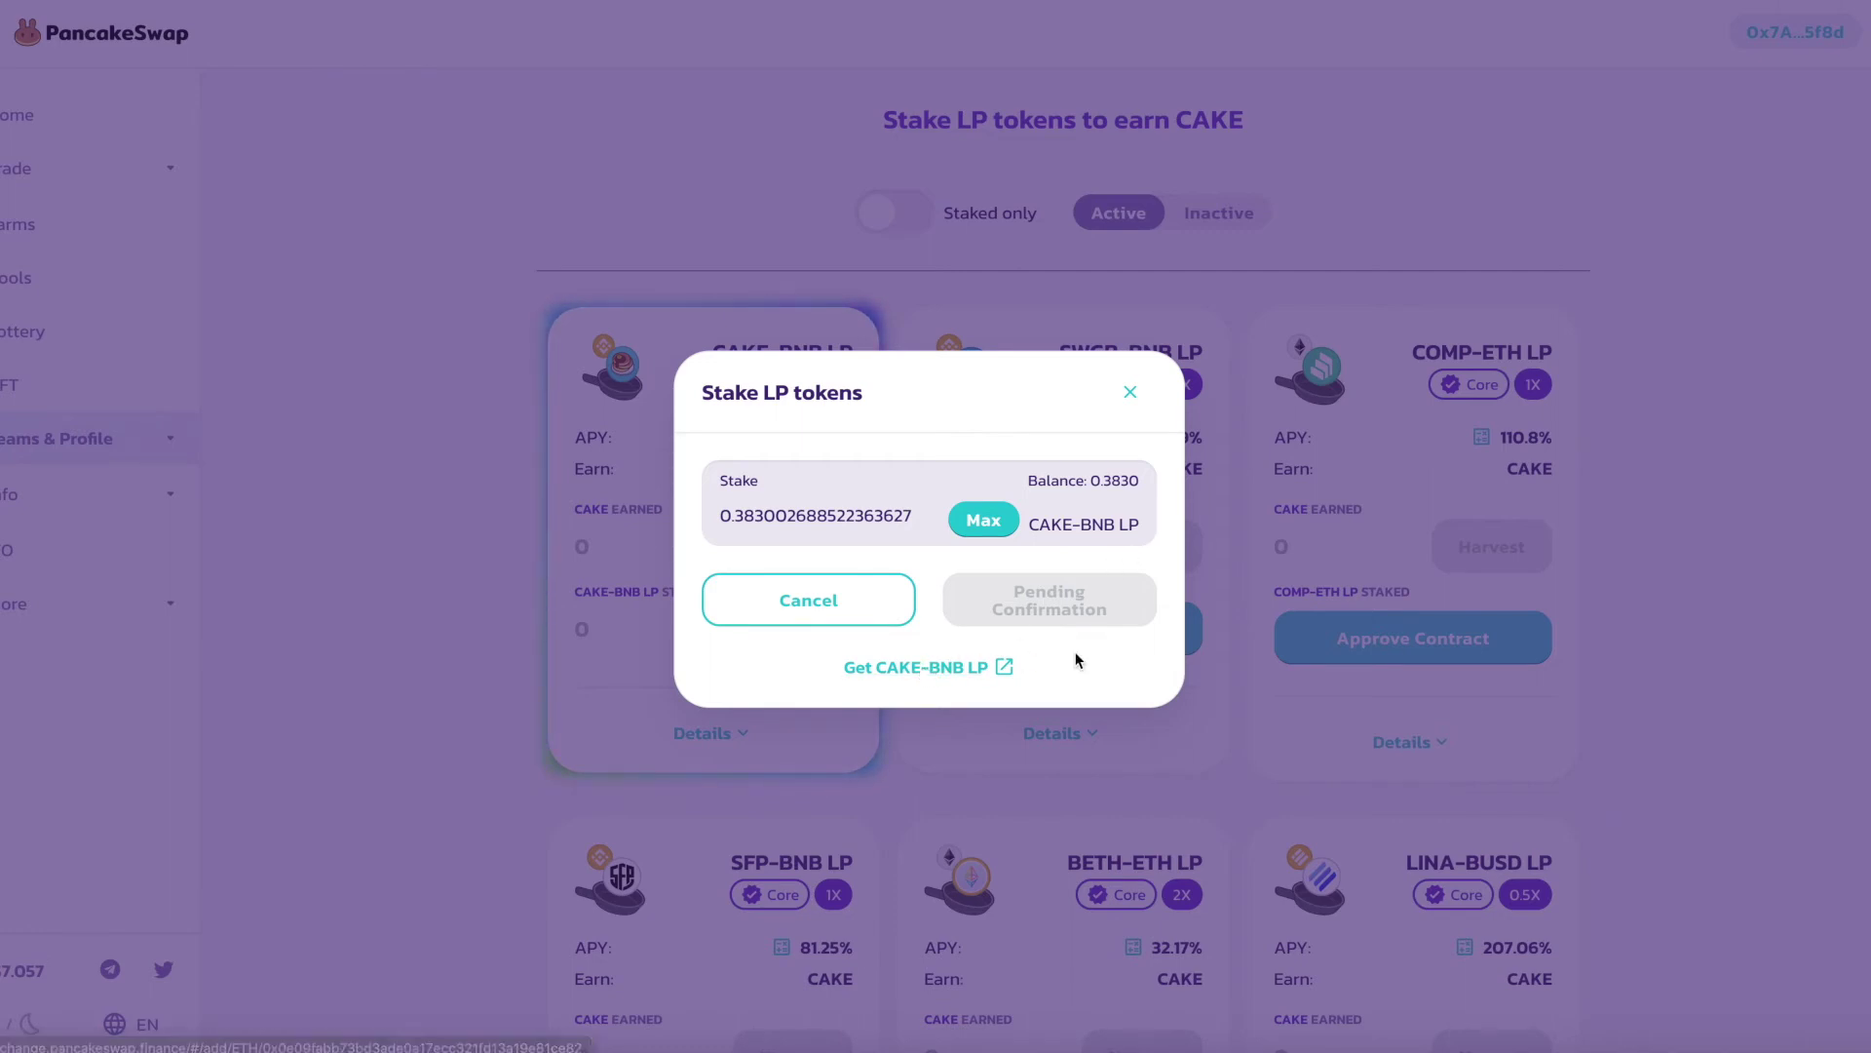
- View the liquidity page linked for getting CAKE-BNB LP, return to the farms and close the staking form
click(942, 669)
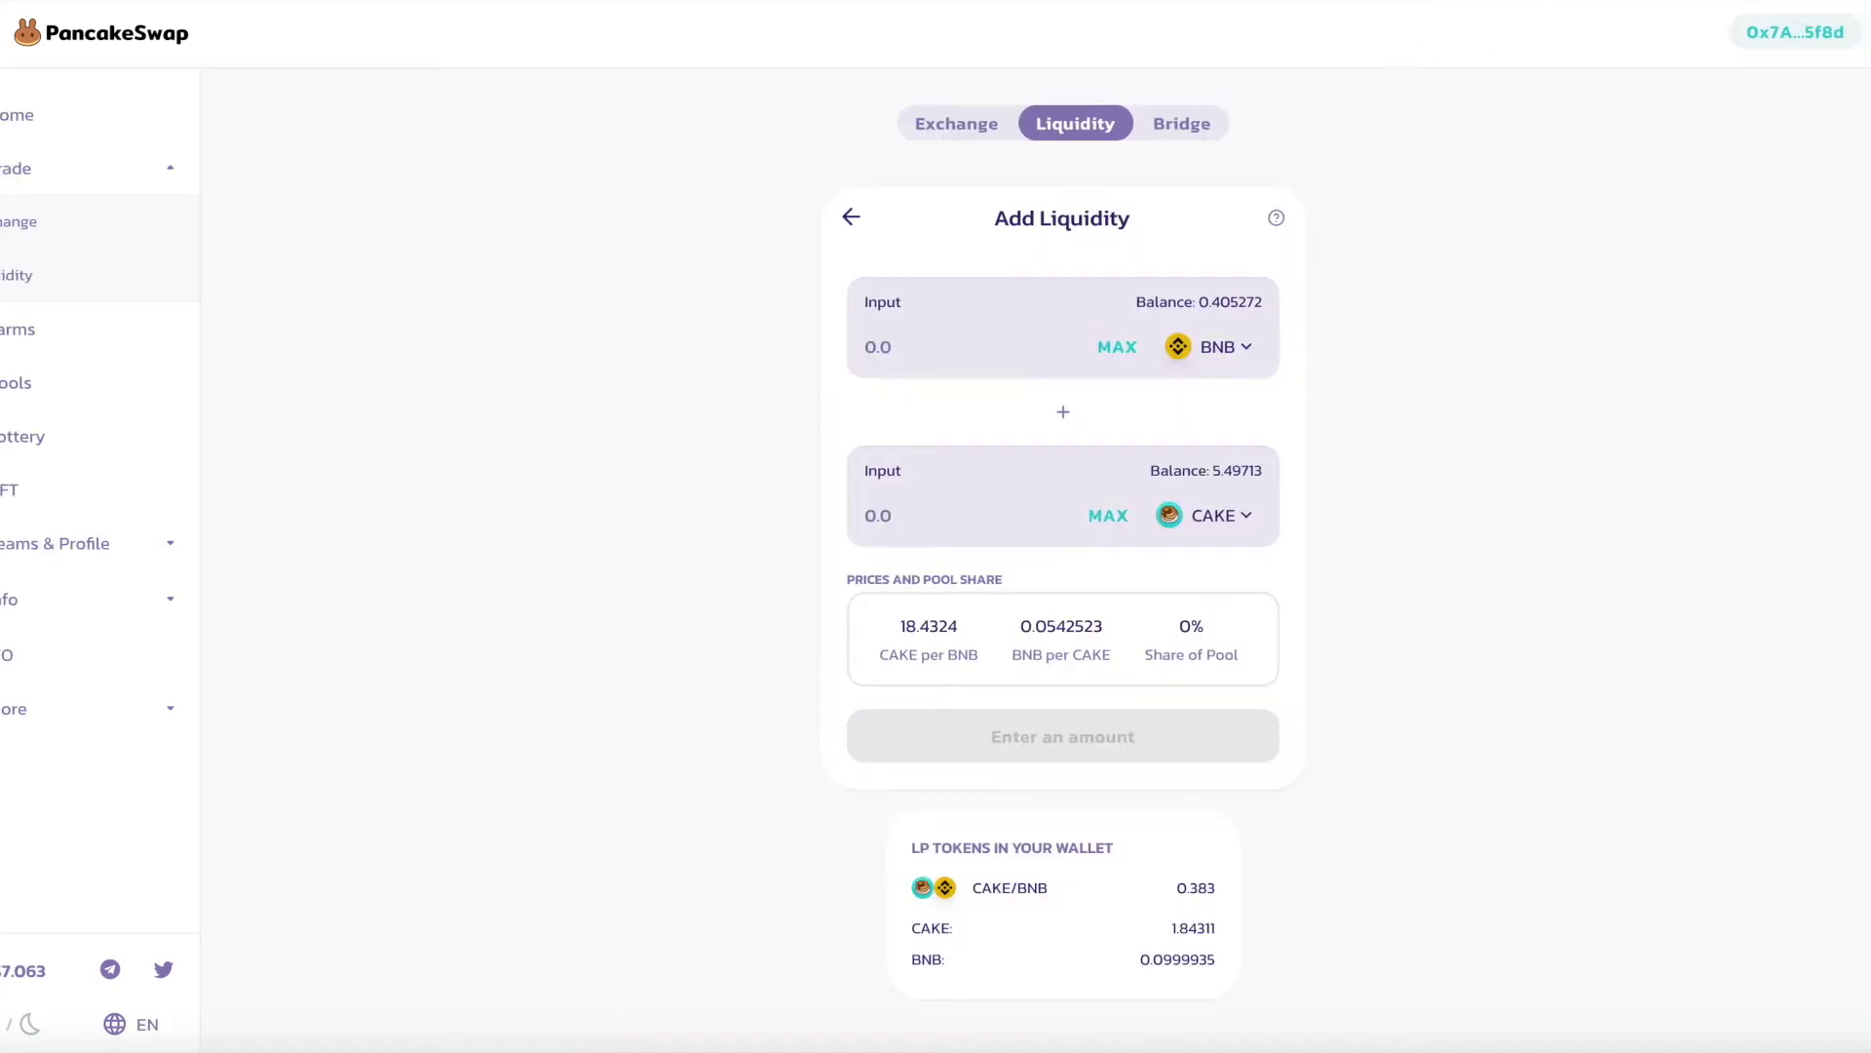
click(1353, 11)
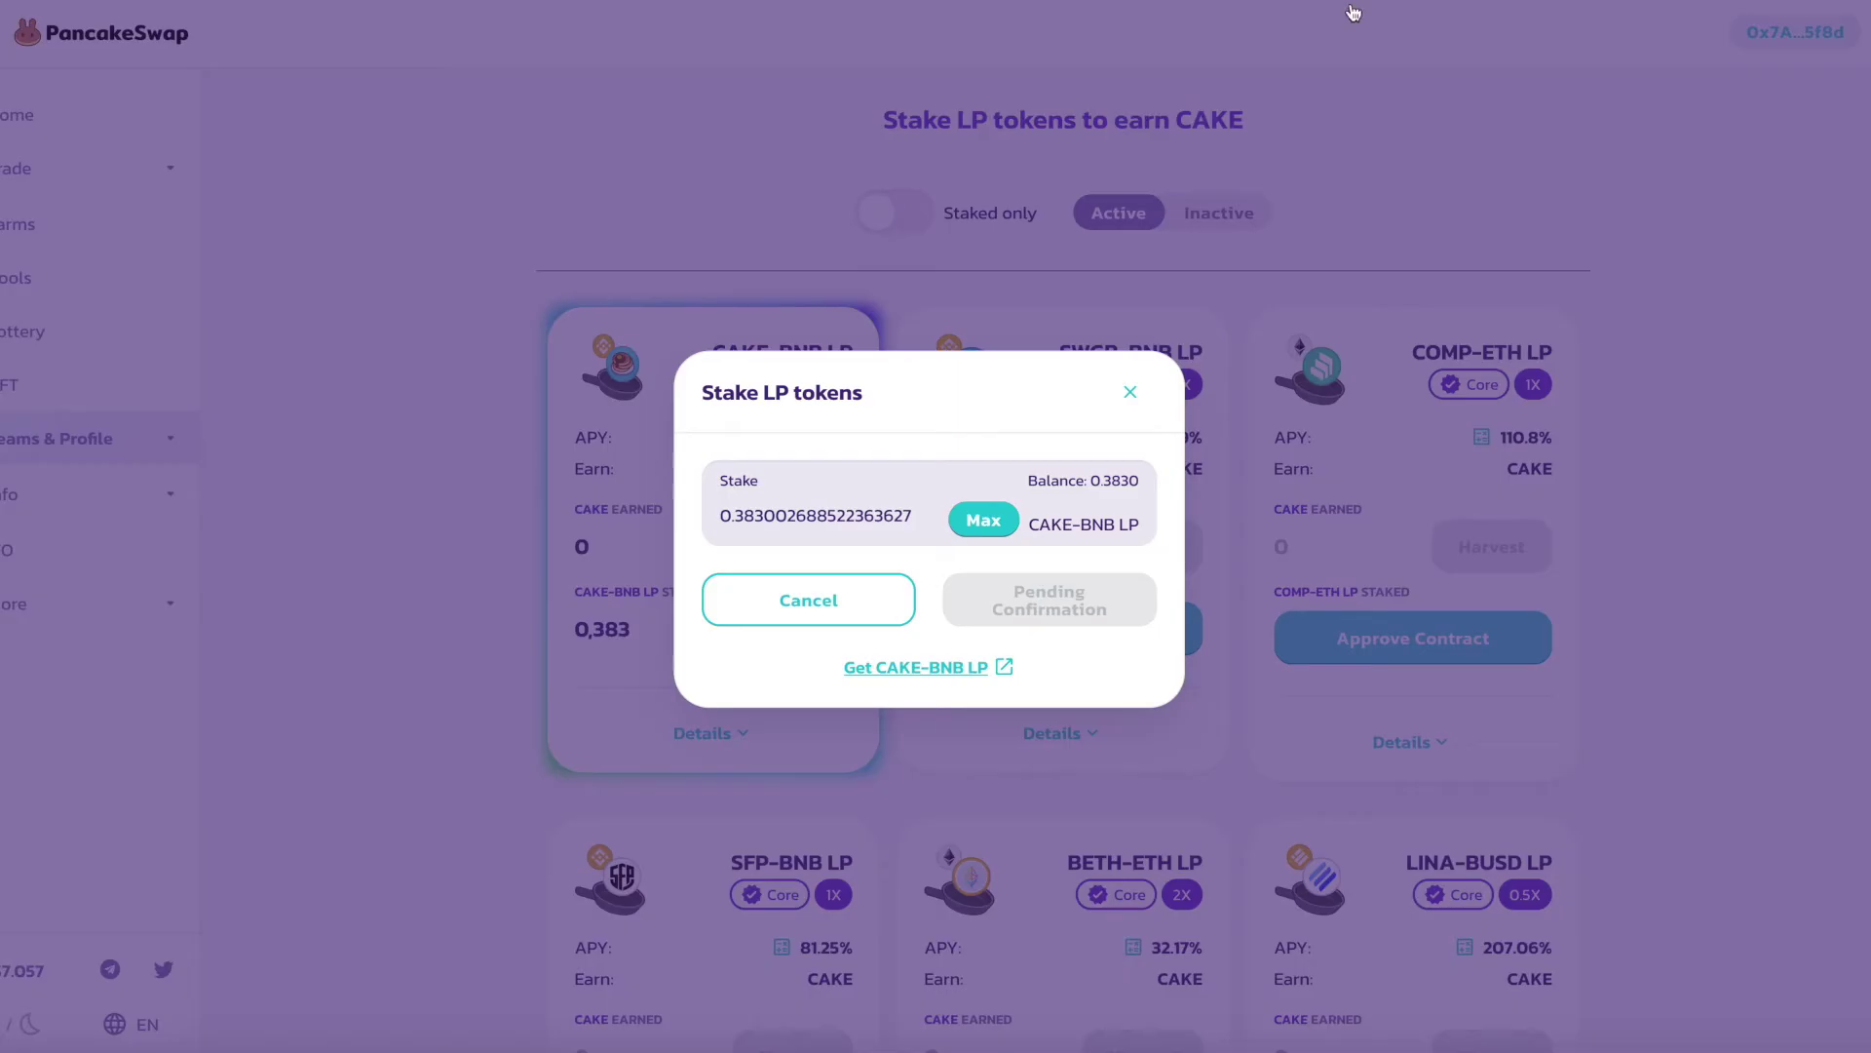
click(1130, 391)
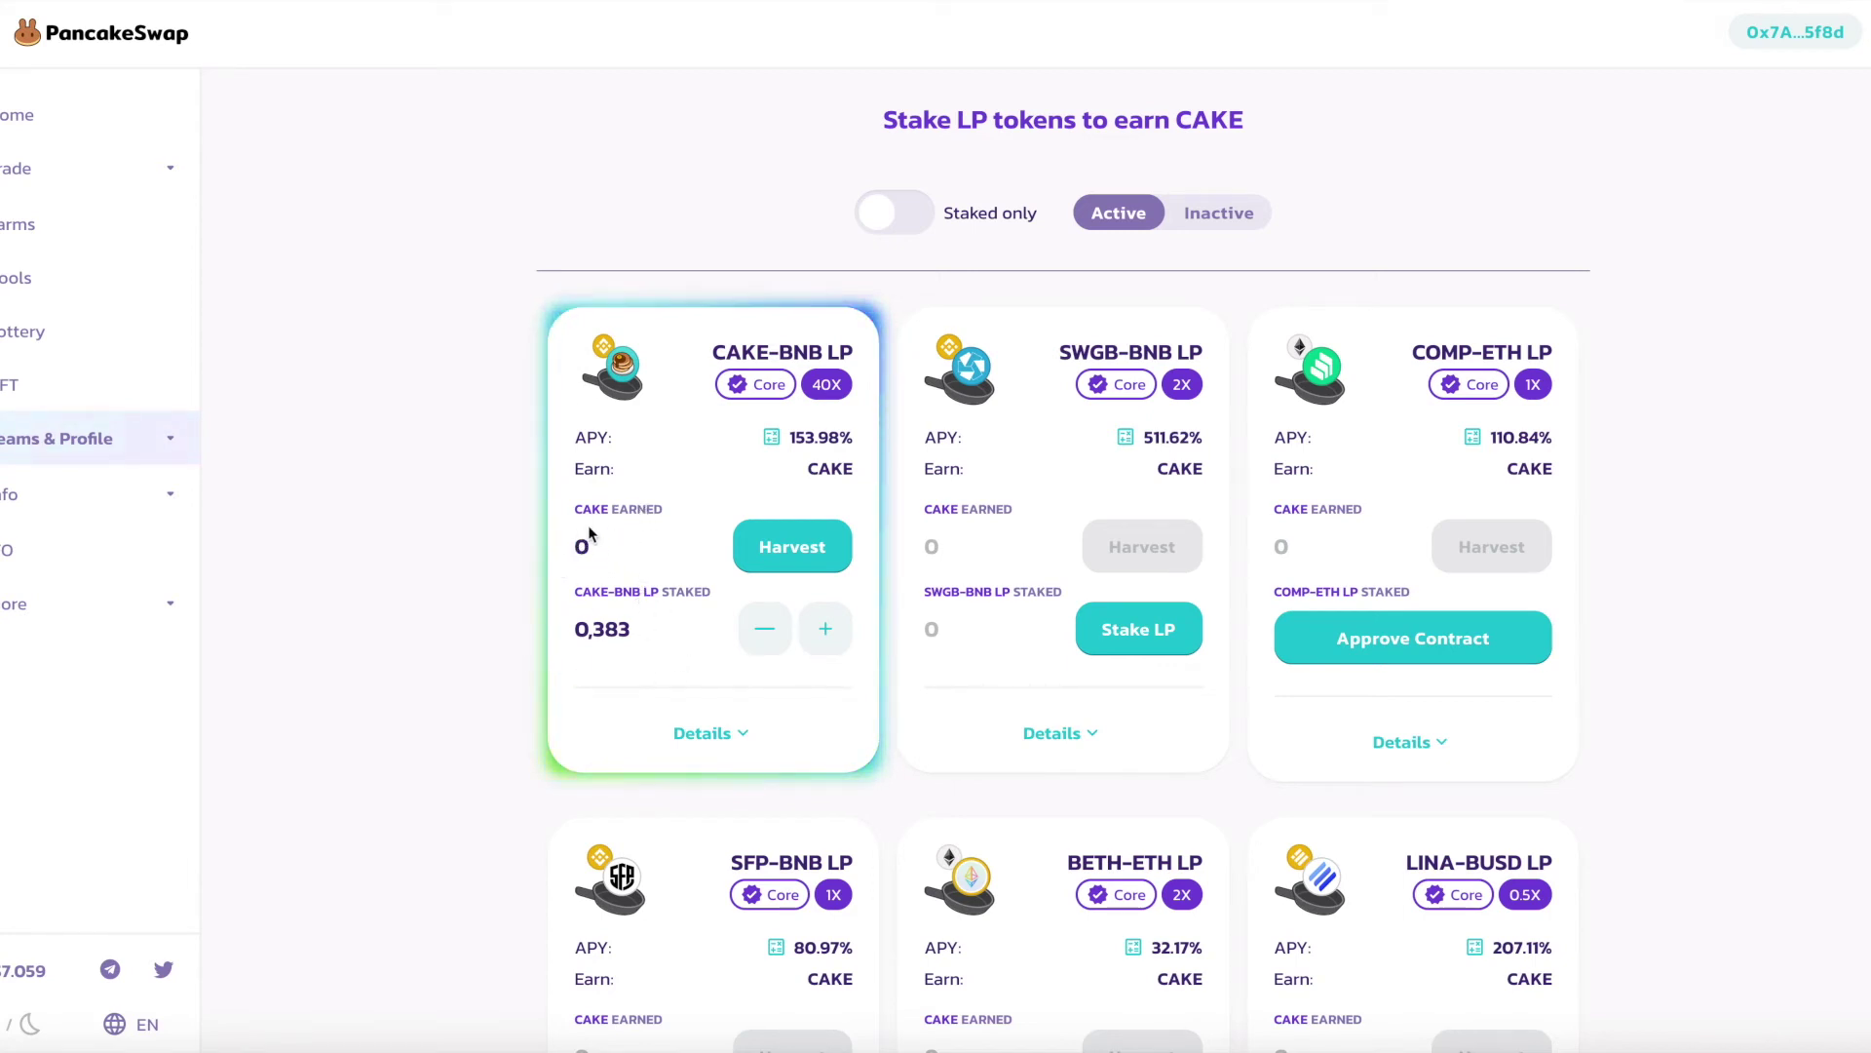
- Go to the Syrup pools and look through the available pools and their APRs
click(21, 293)
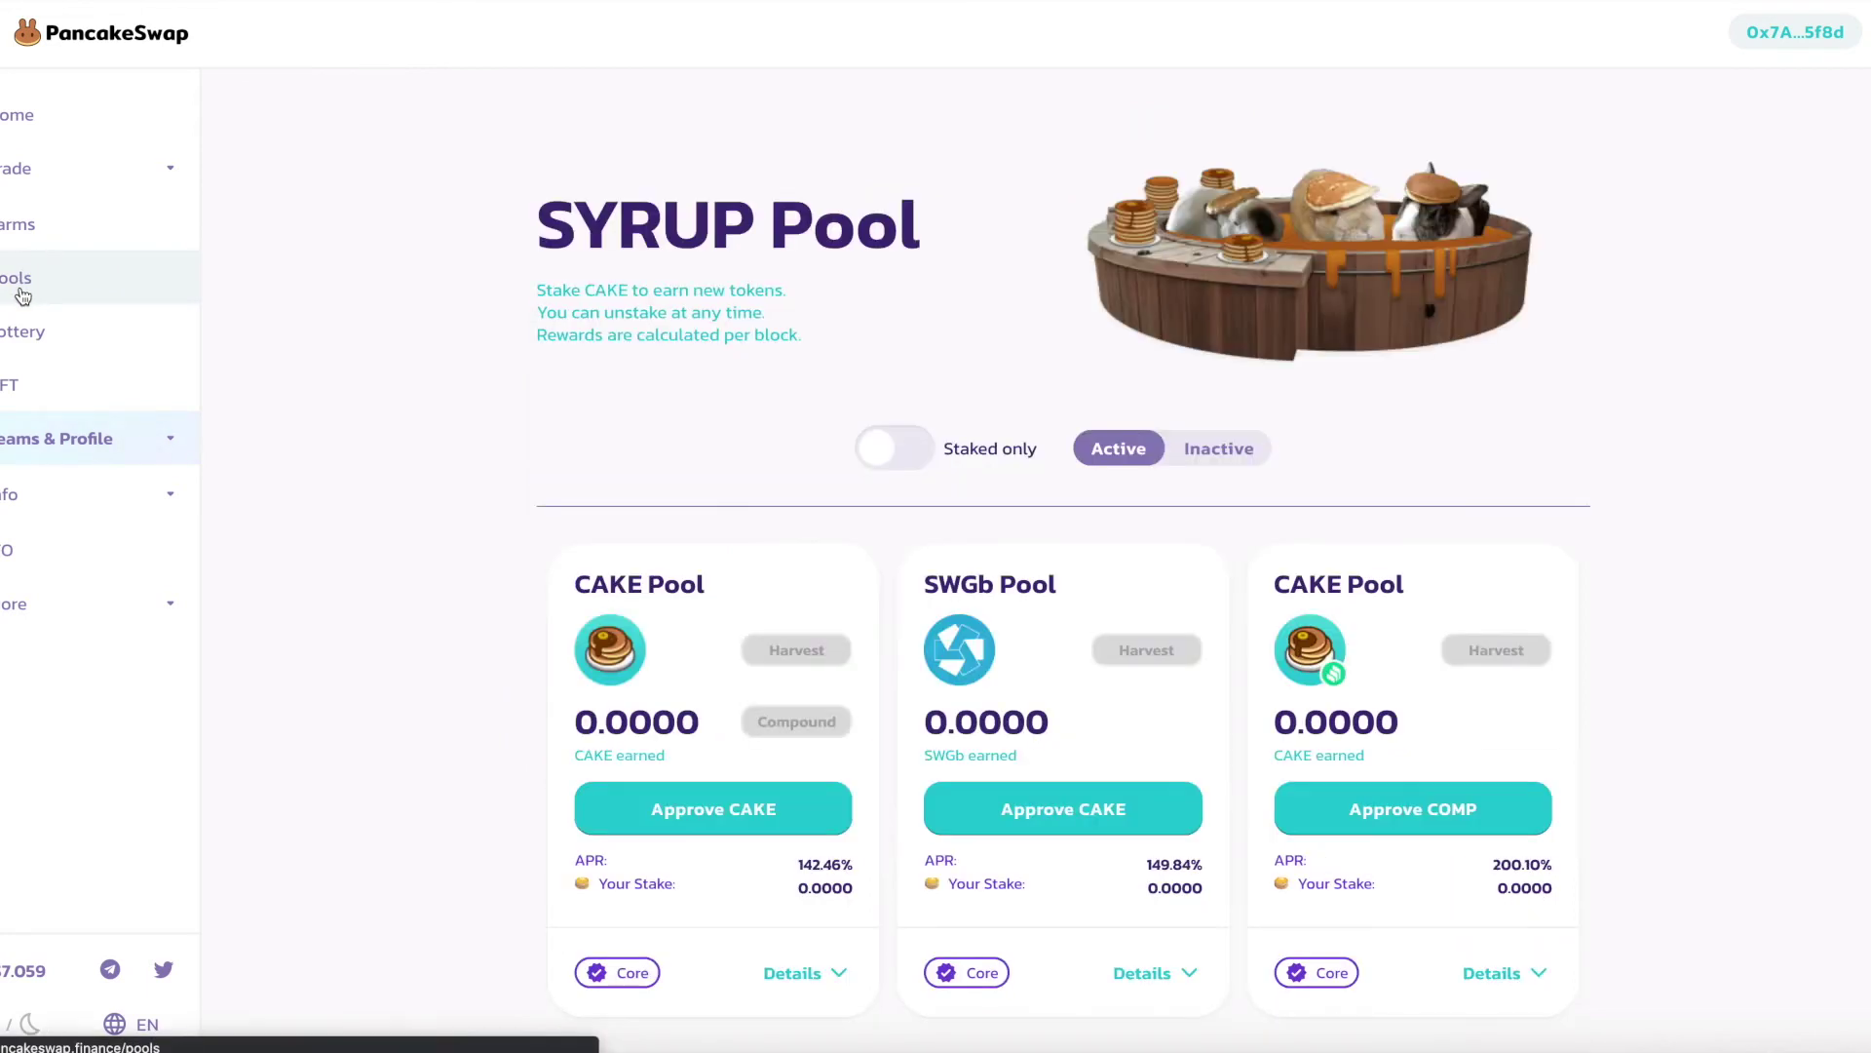
scroll(259, 383, down, 3)
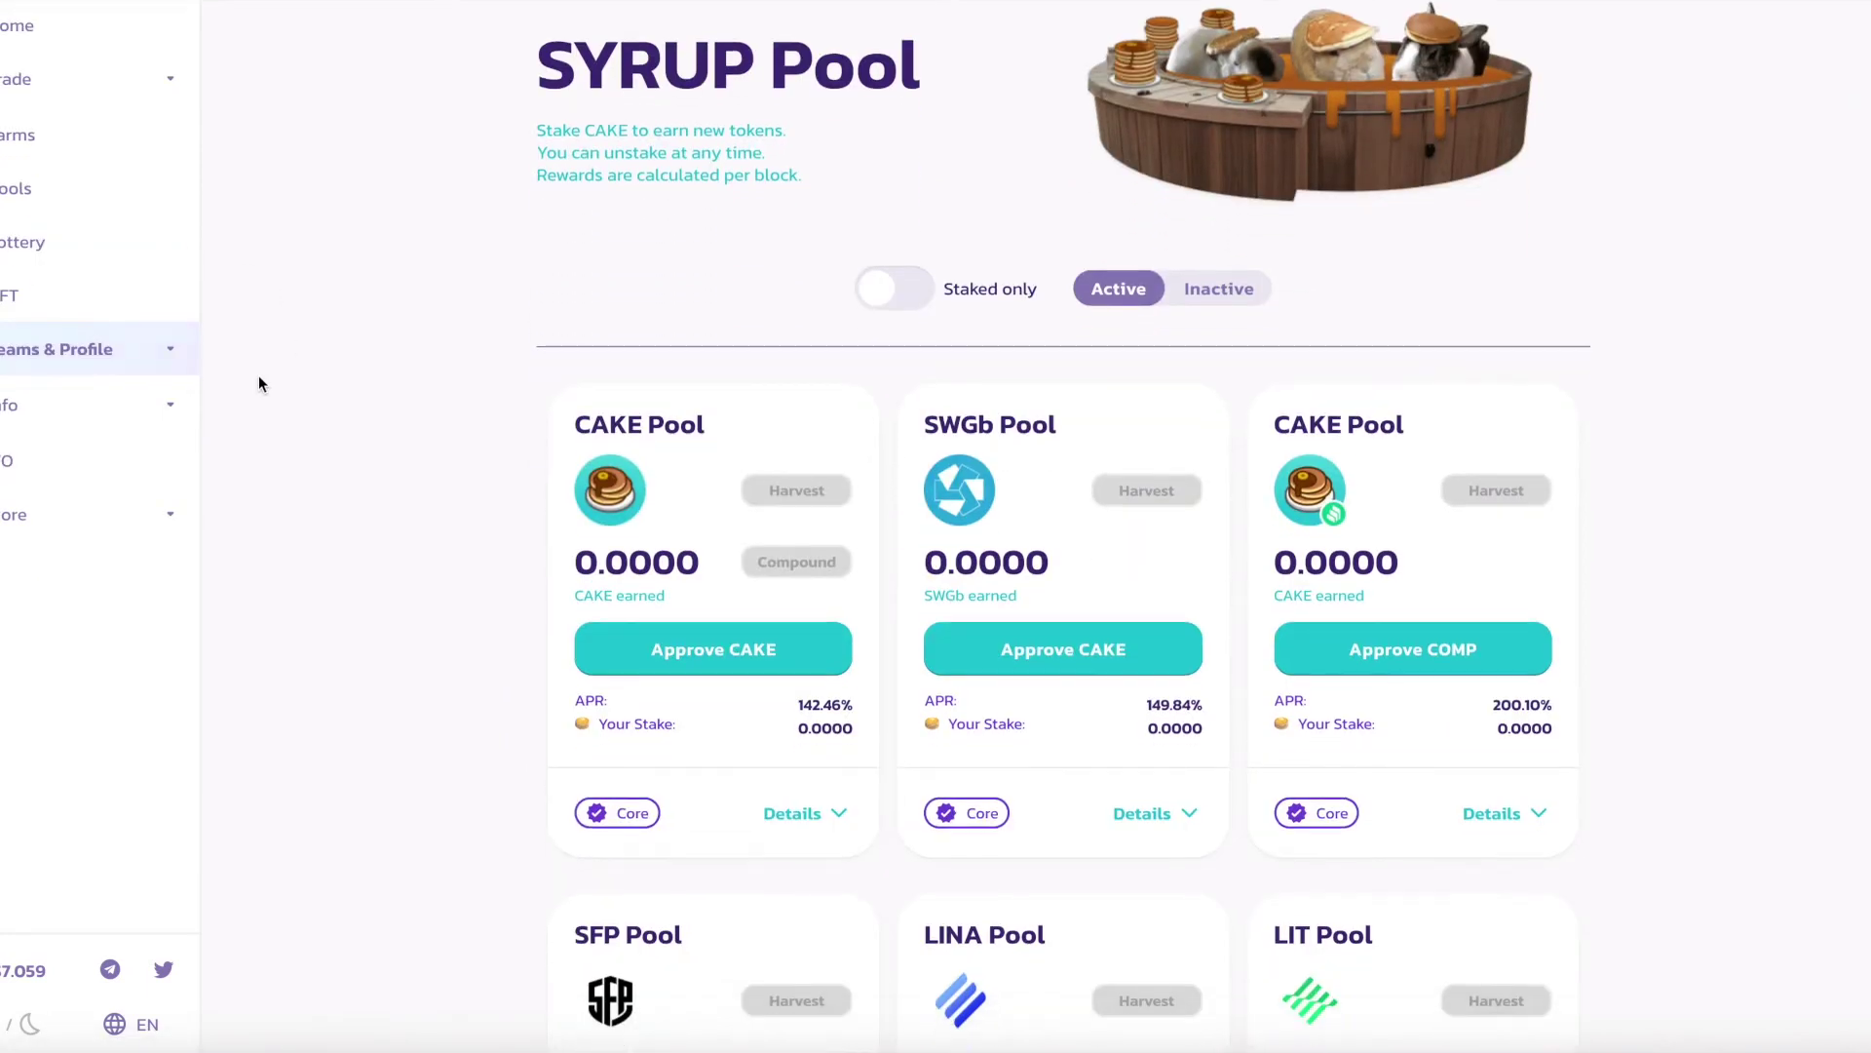
scroll(488, 468, down, 1)
scroll(634, 526, down, 10)
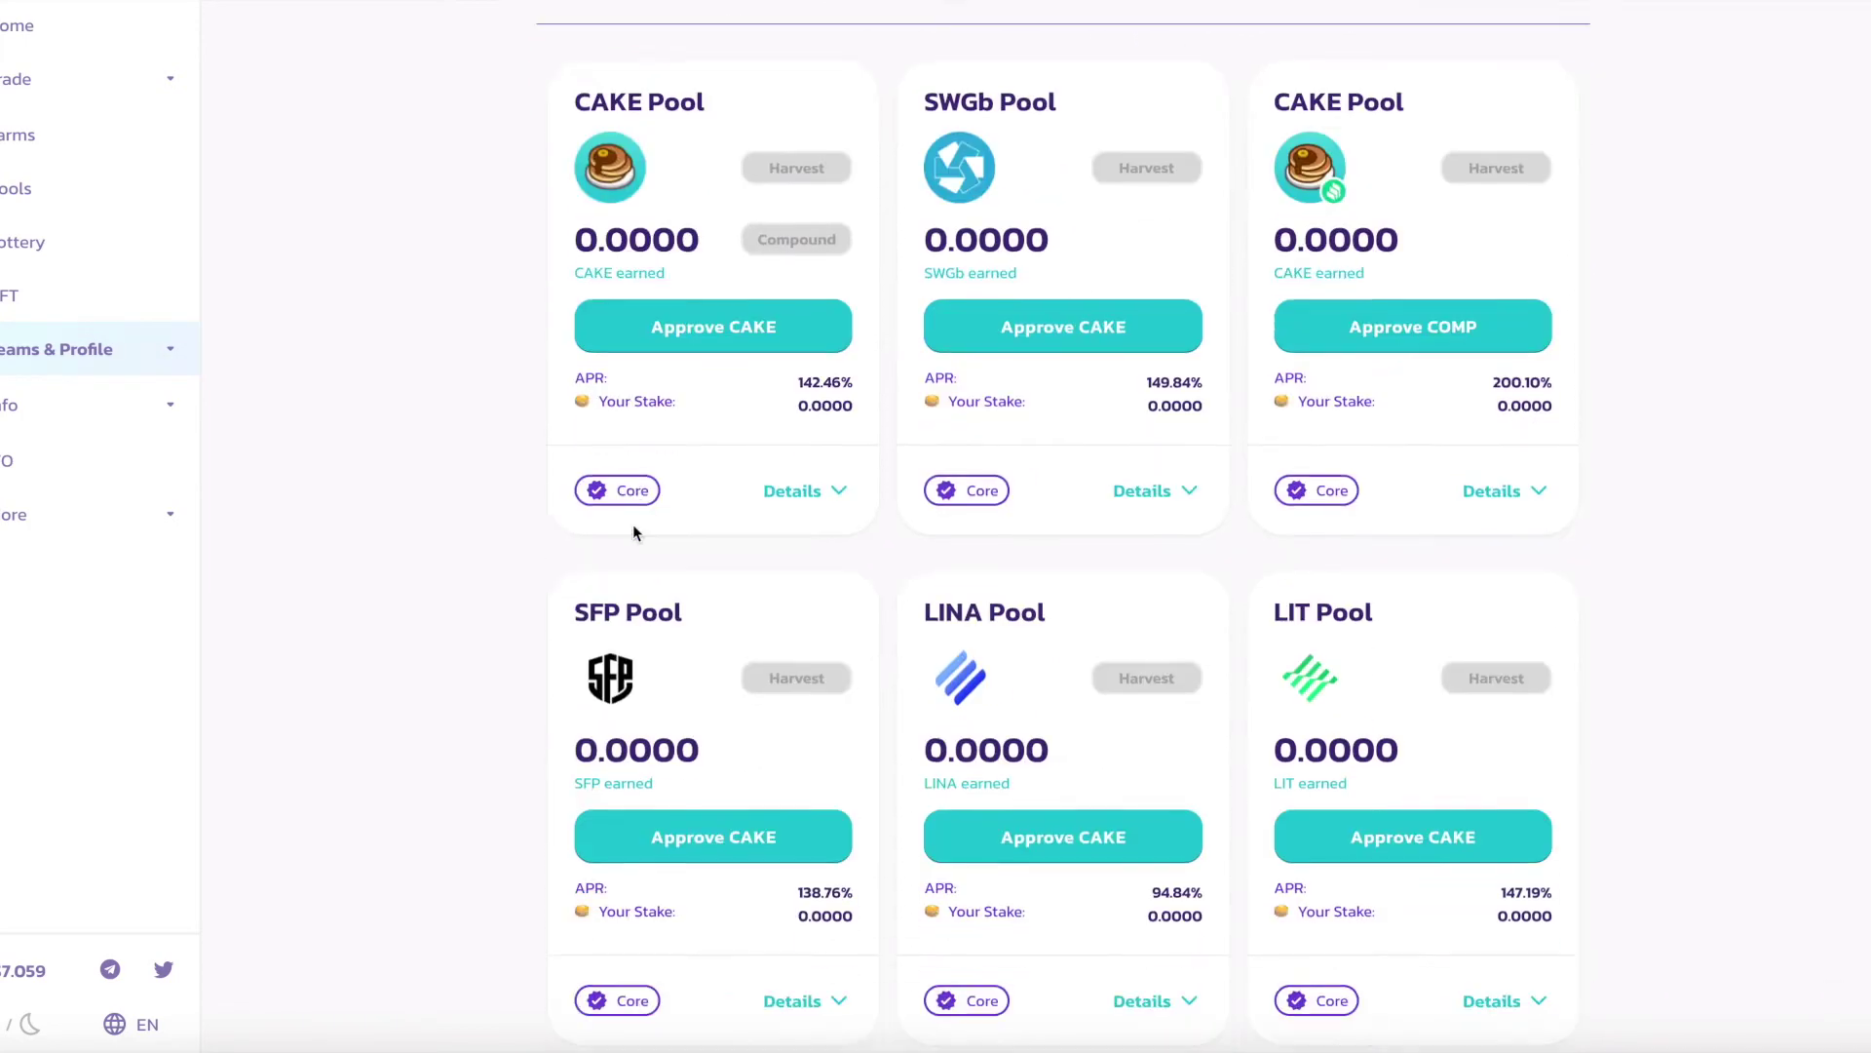
scroll(633, 526, down, 10)
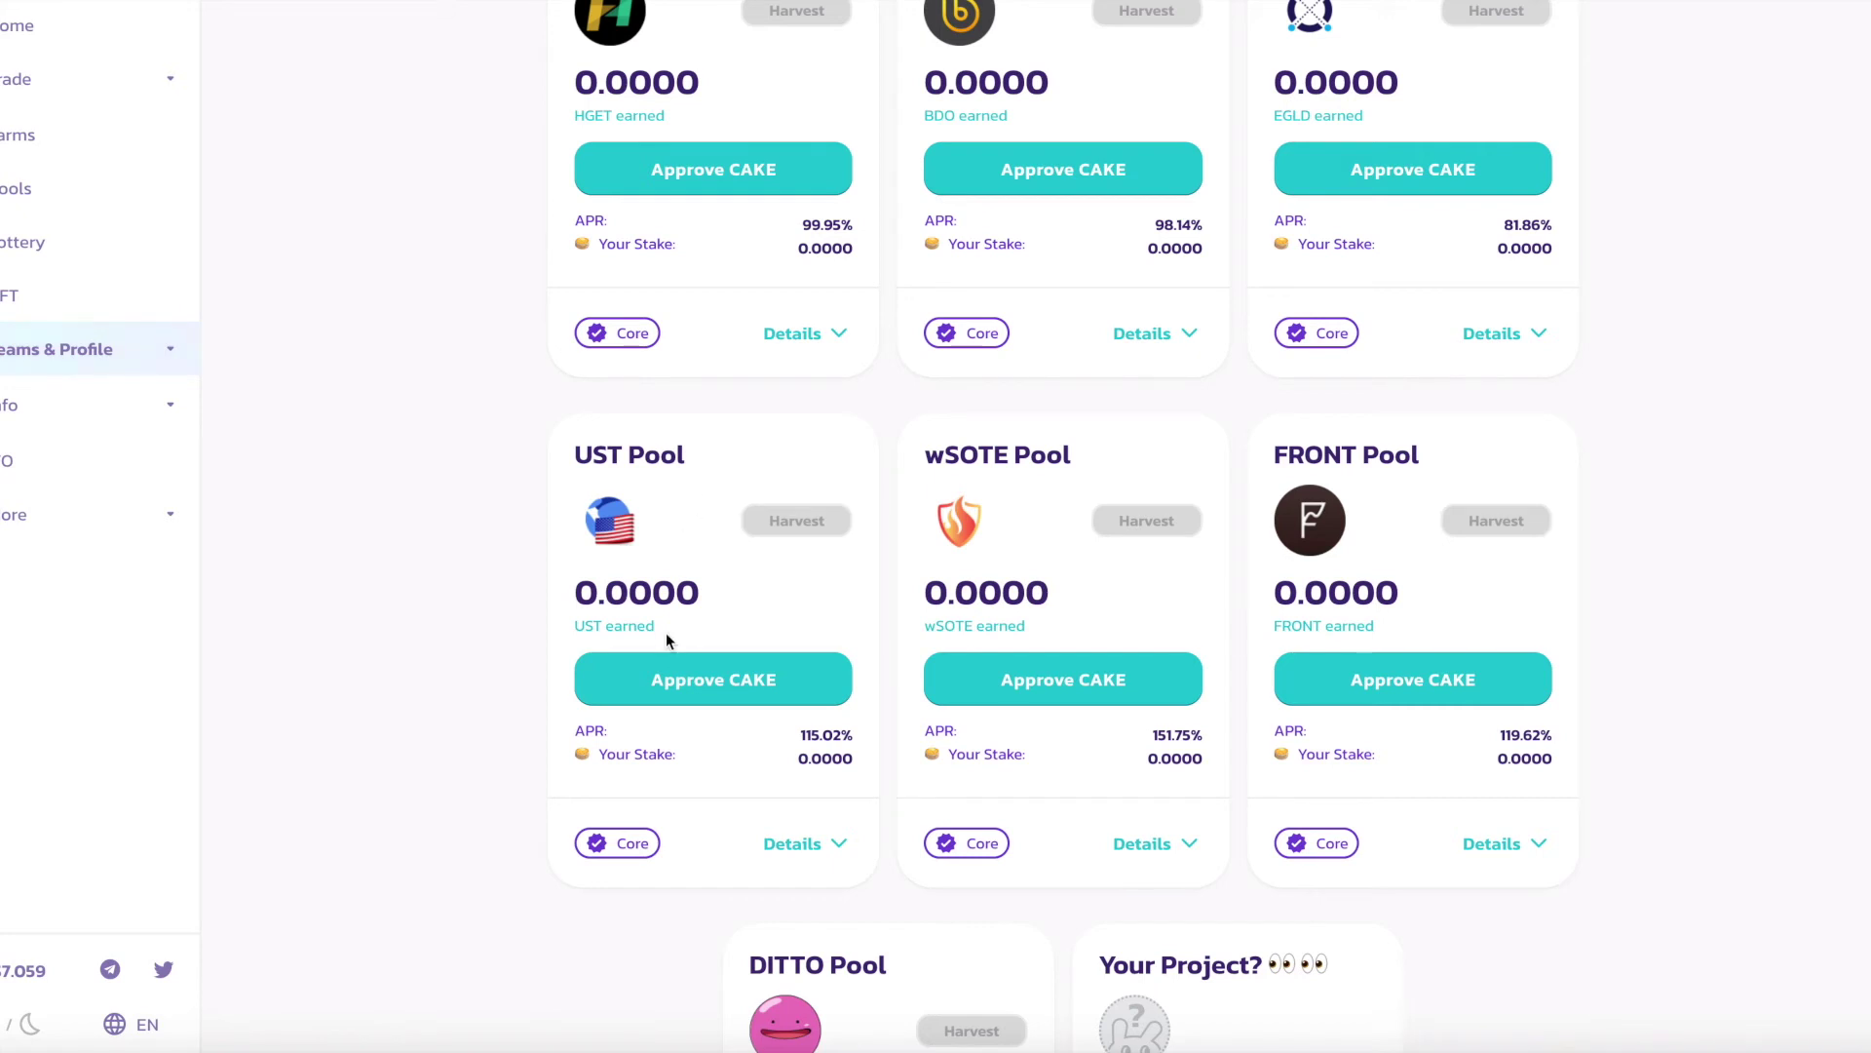
scroll(667, 640, up, 1)
scroll(667, 641, down, 2)
scroll(667, 640, up, 8)
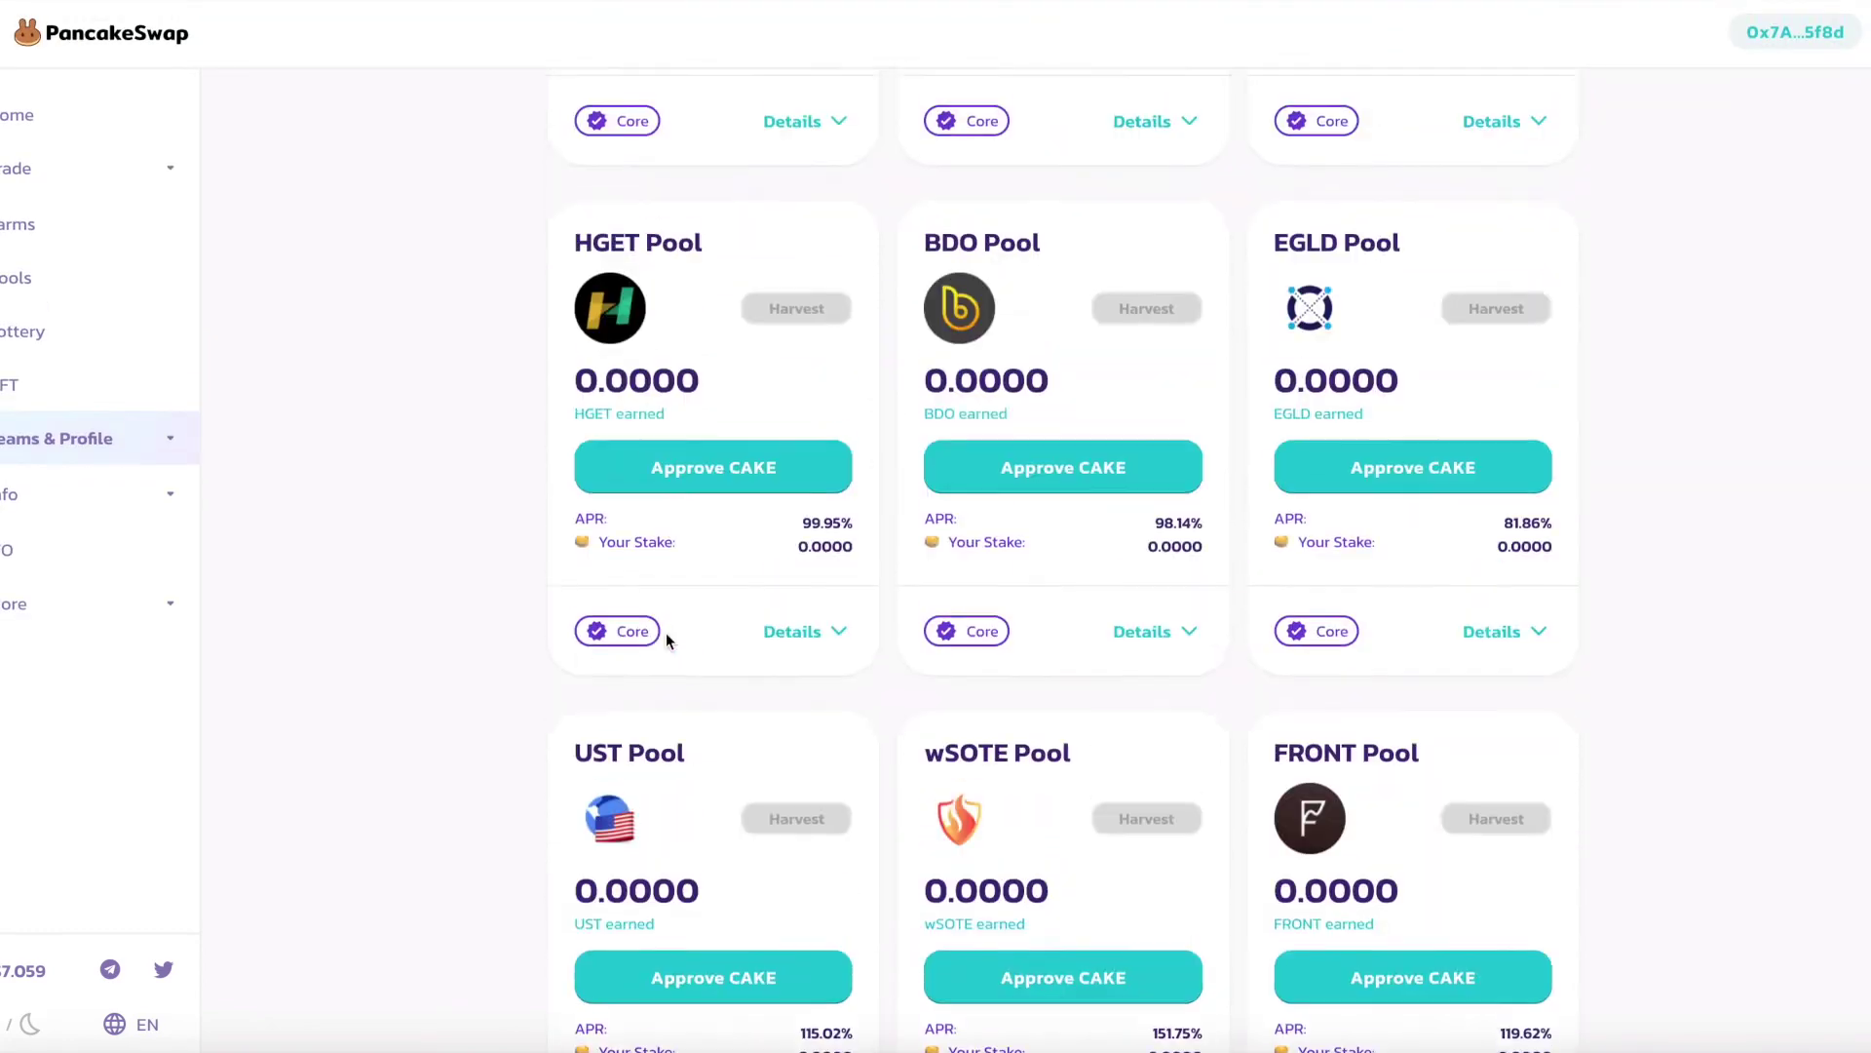
scroll(667, 640, up, 10)
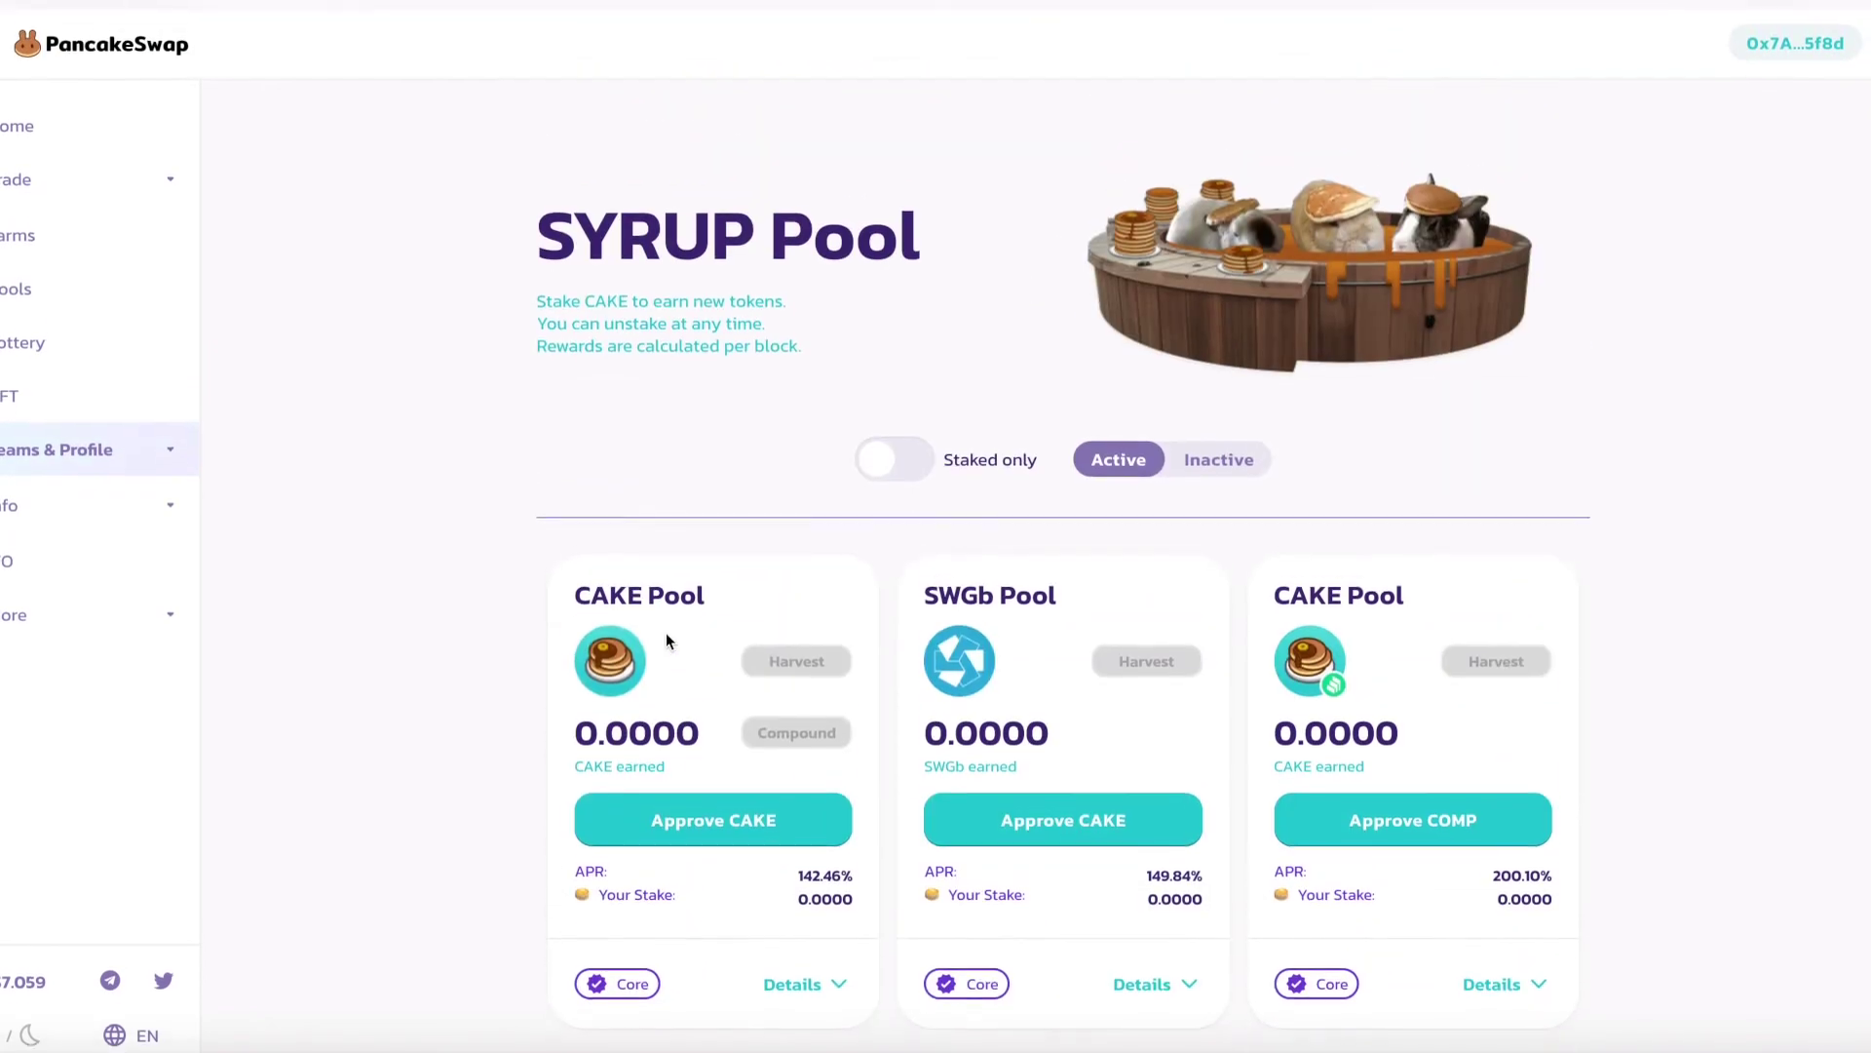
- Approve CAKE for the CAKE Pool that earns CAKE, deposit 3 CAKE and confirm both transactions in the wallet
click(722, 825)
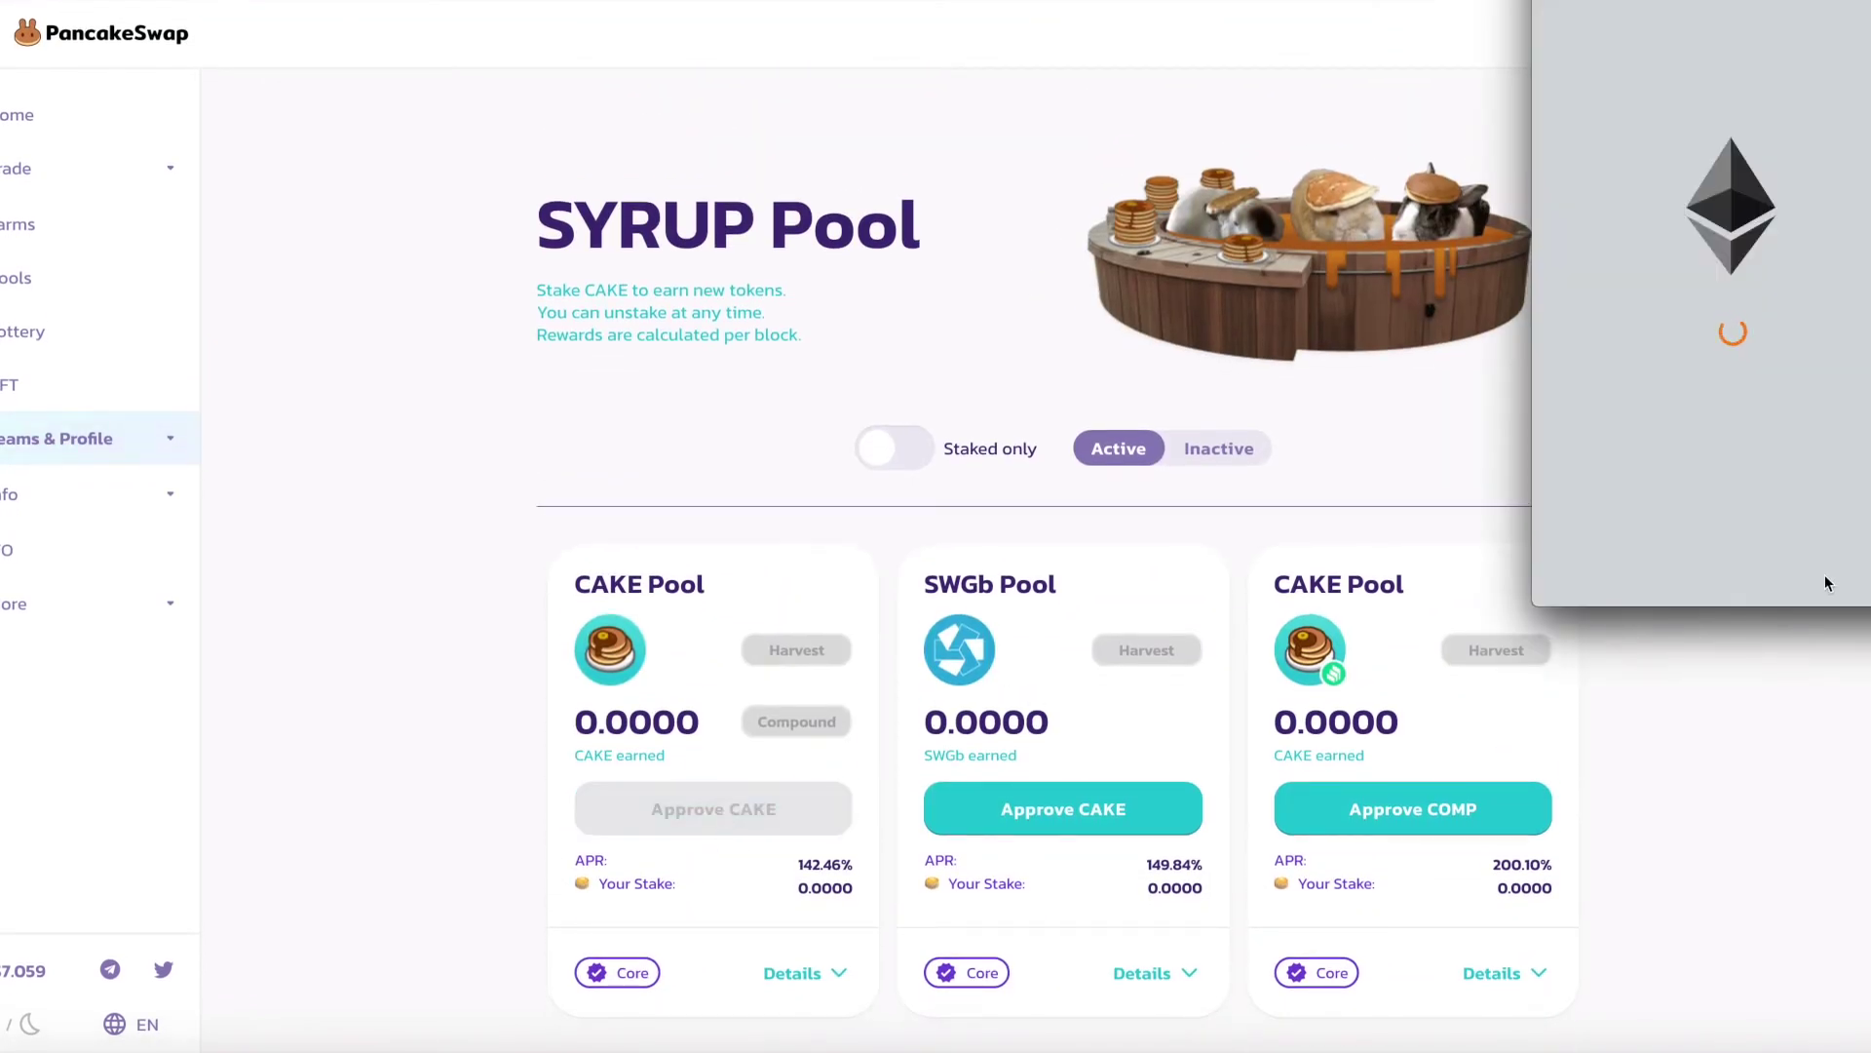
click(1842, 588)
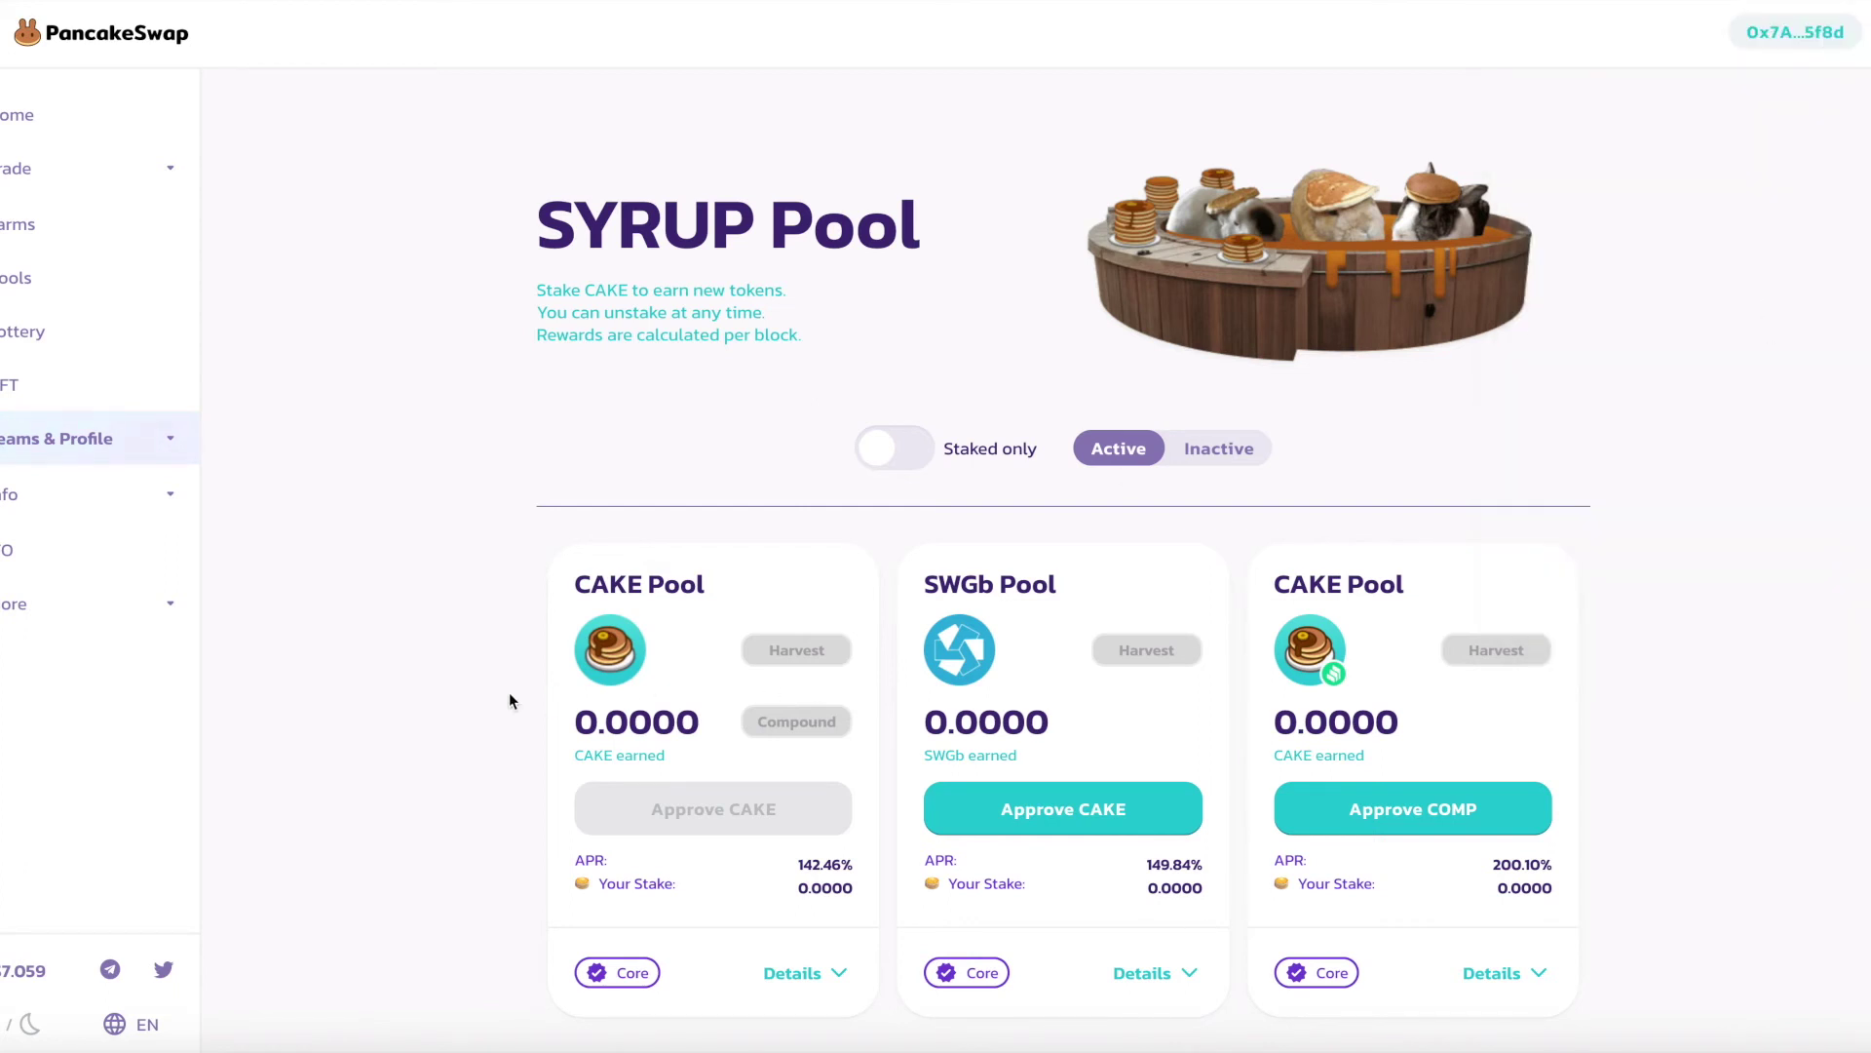
scroll(509, 700, down, 2)
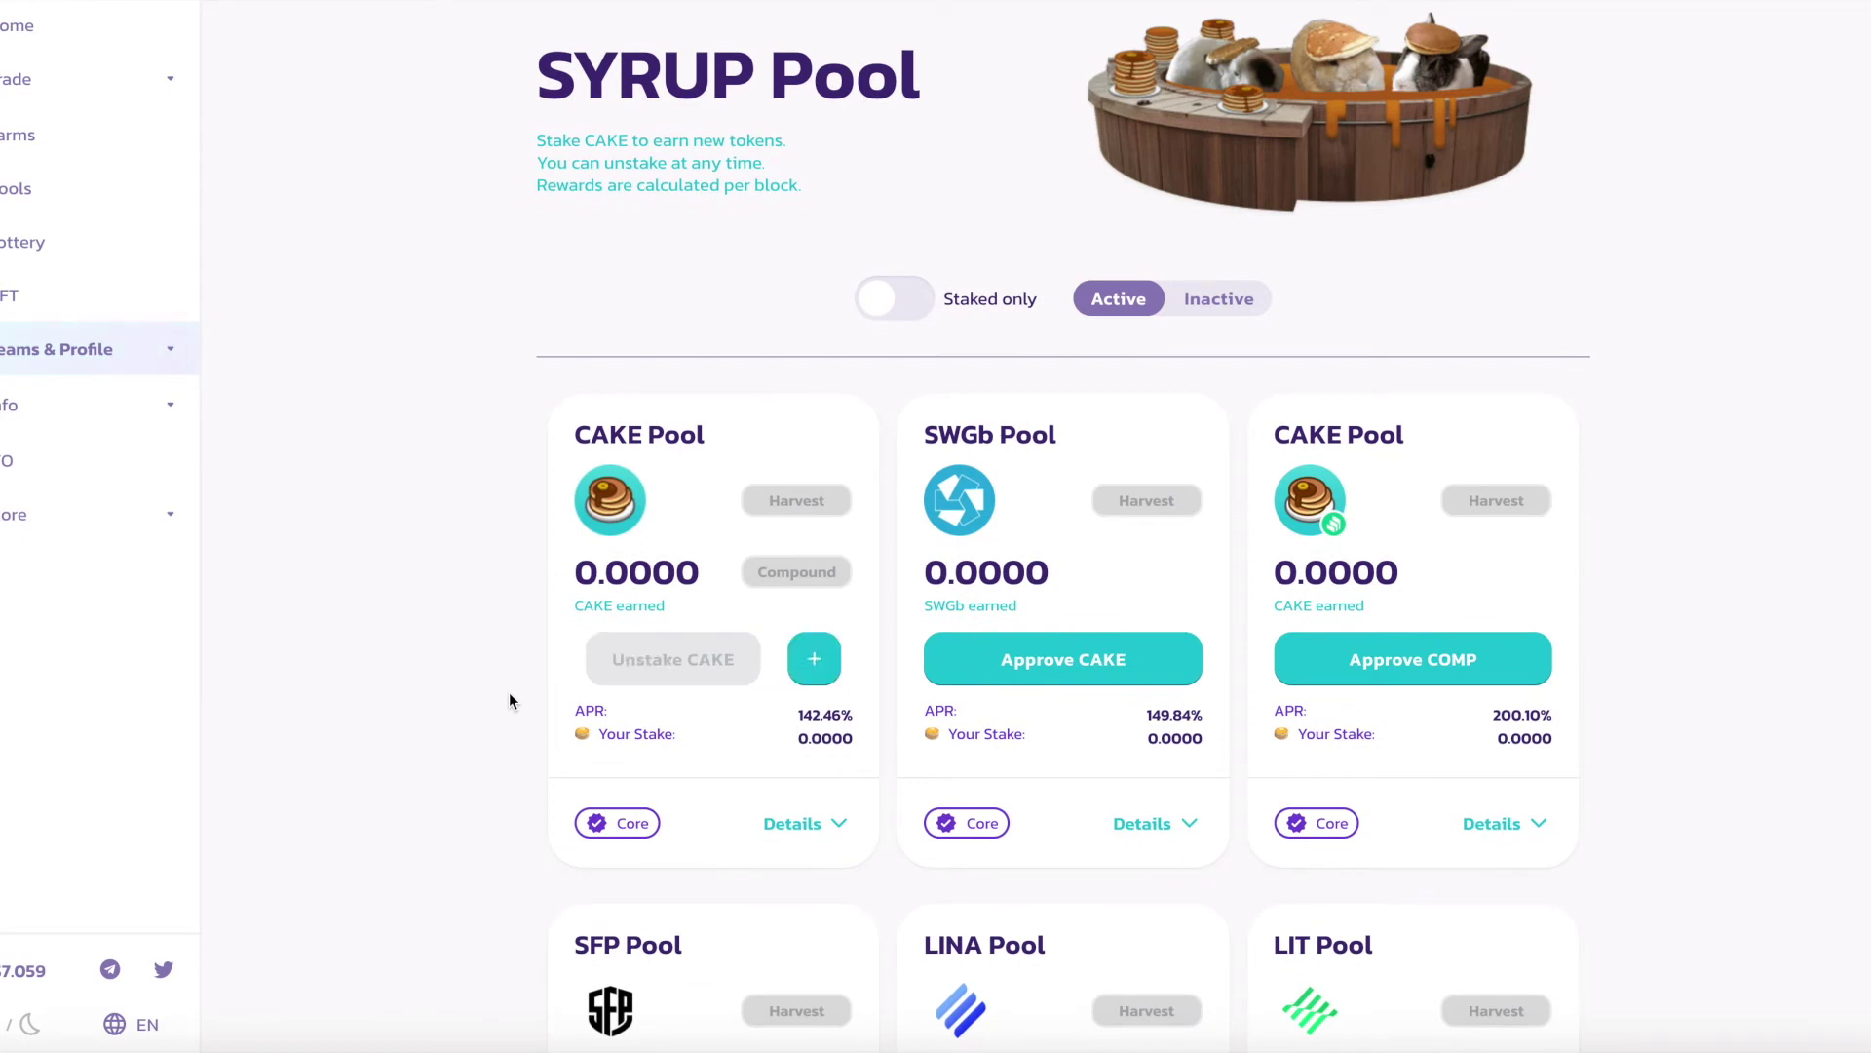
click(814, 659)
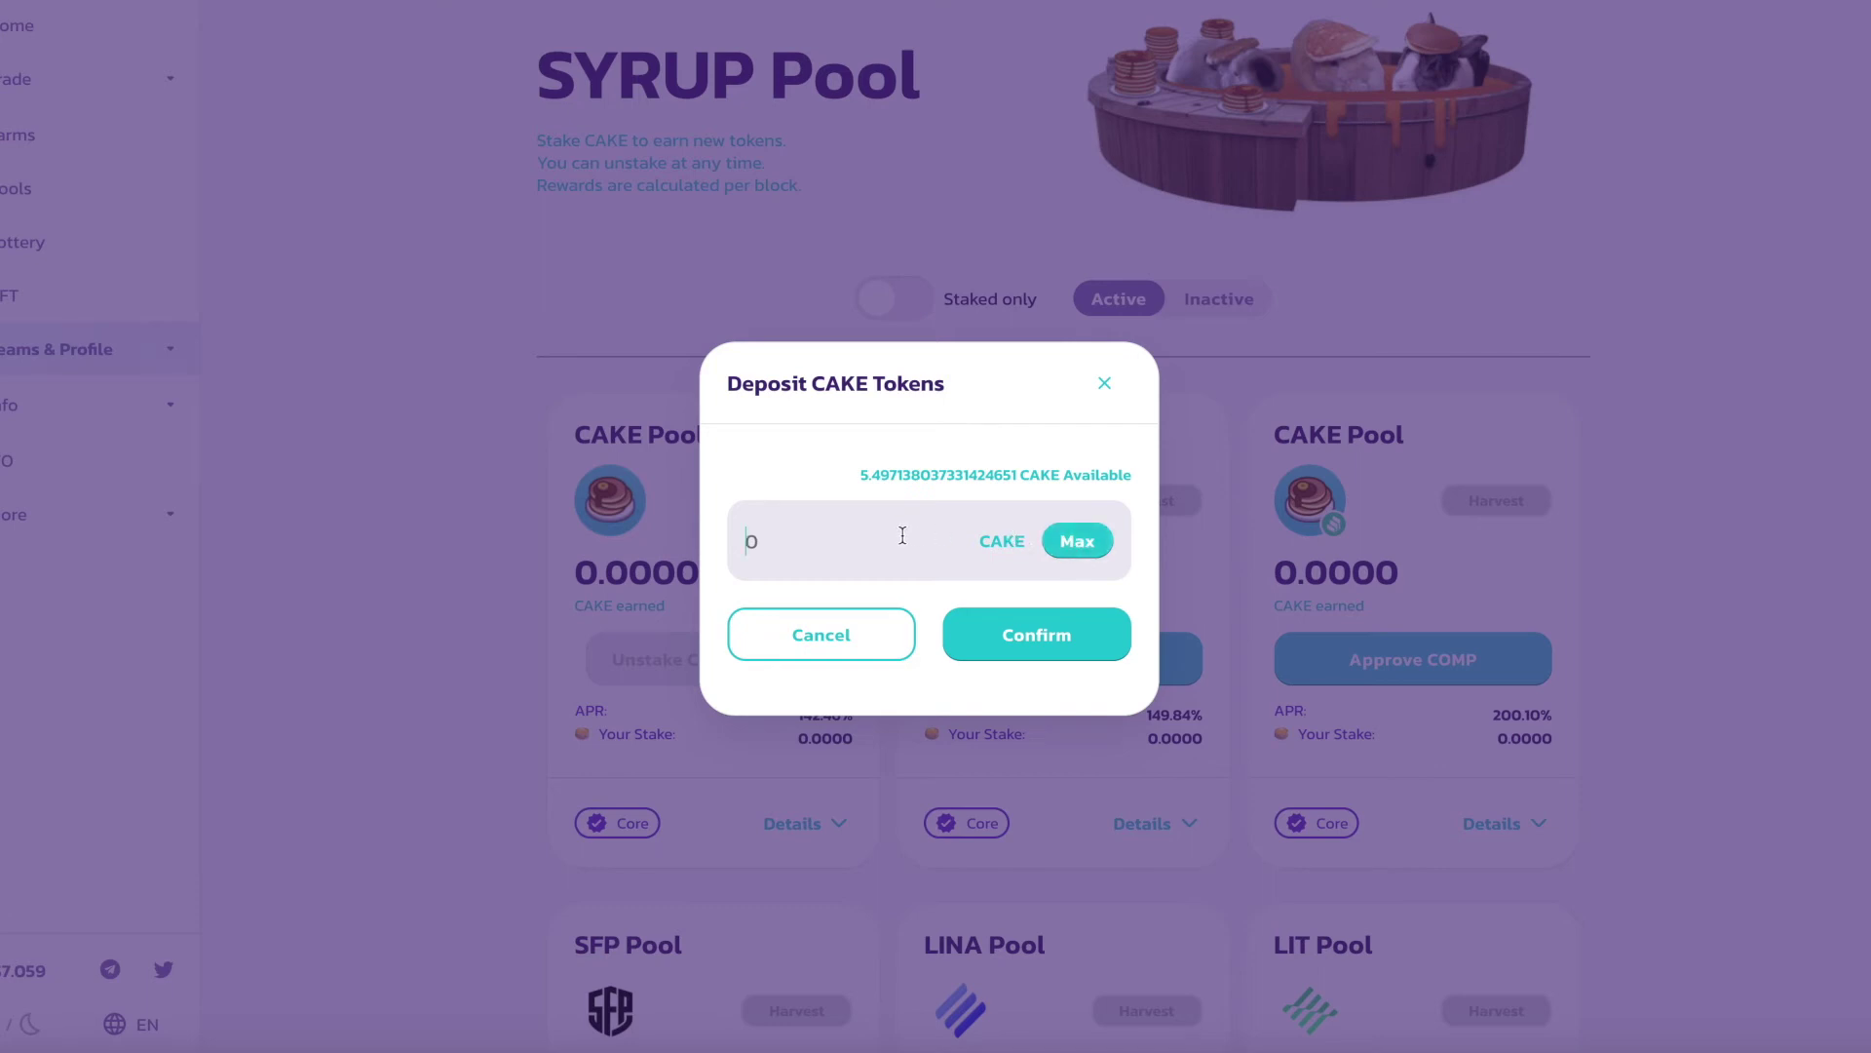
text(3)
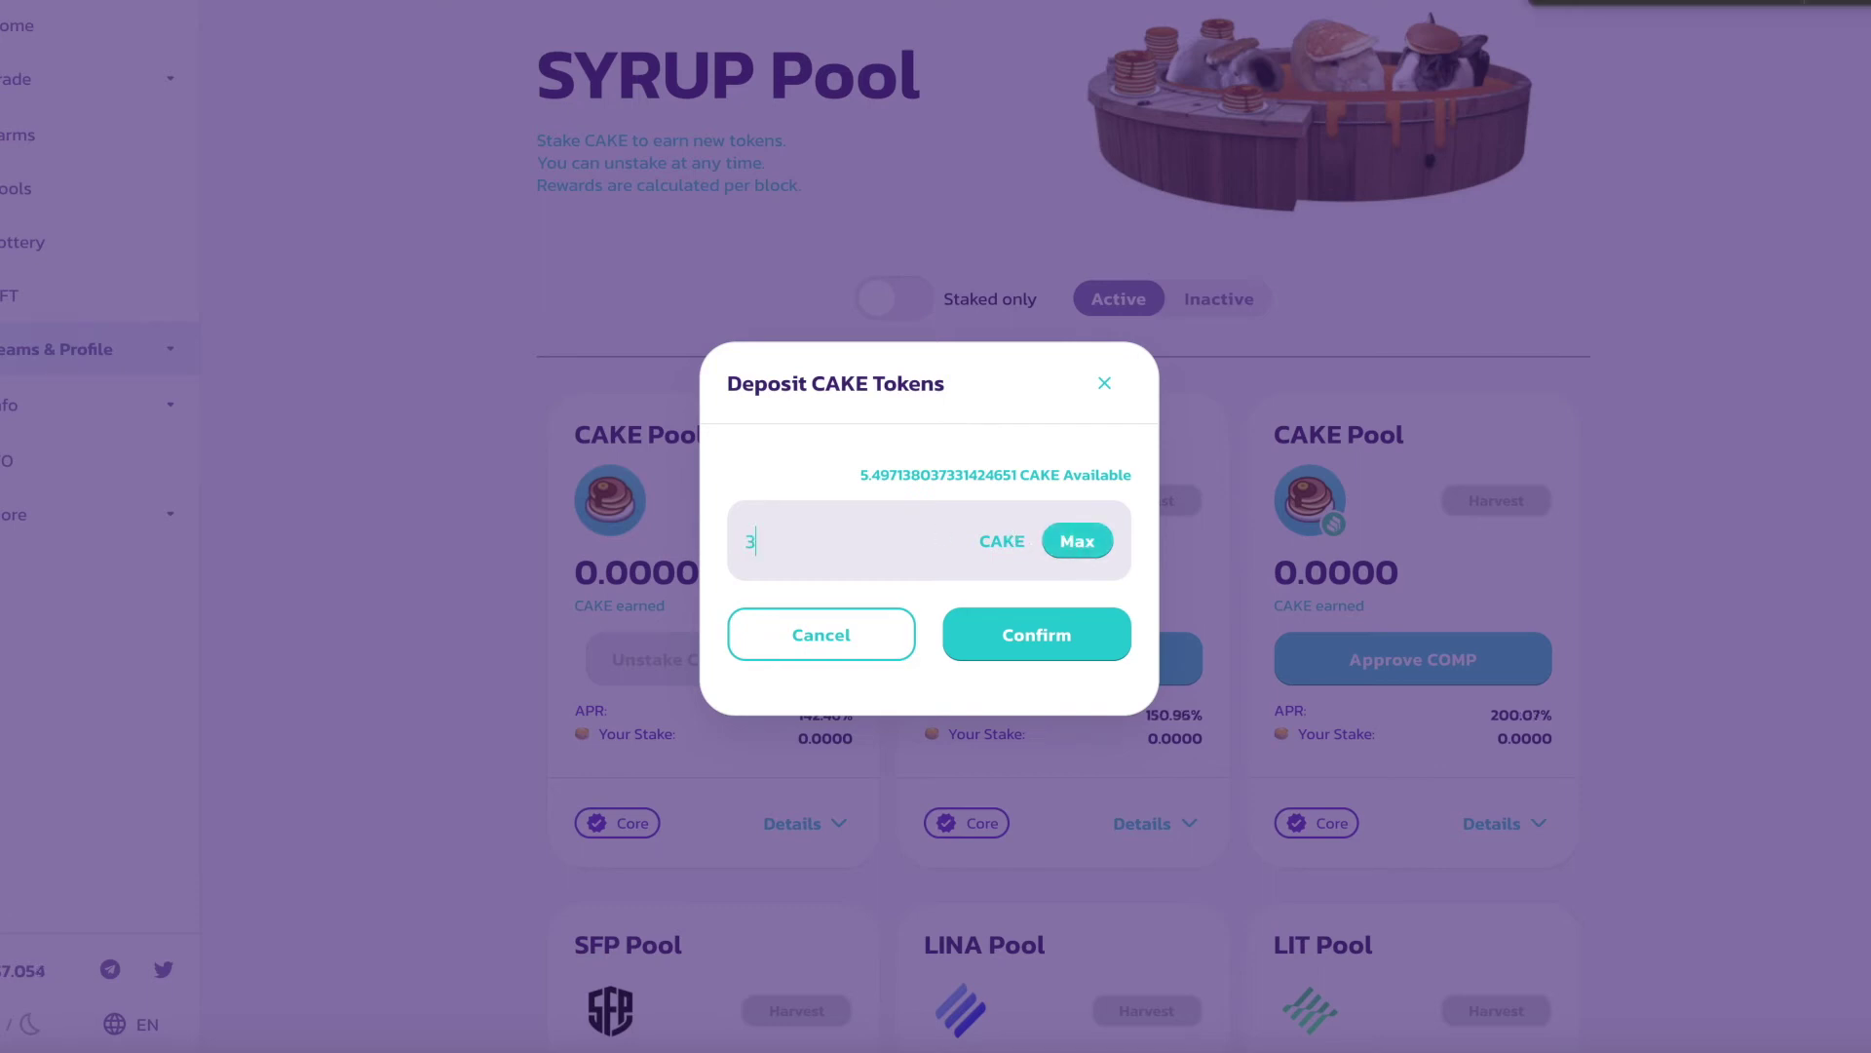
click(1028, 633)
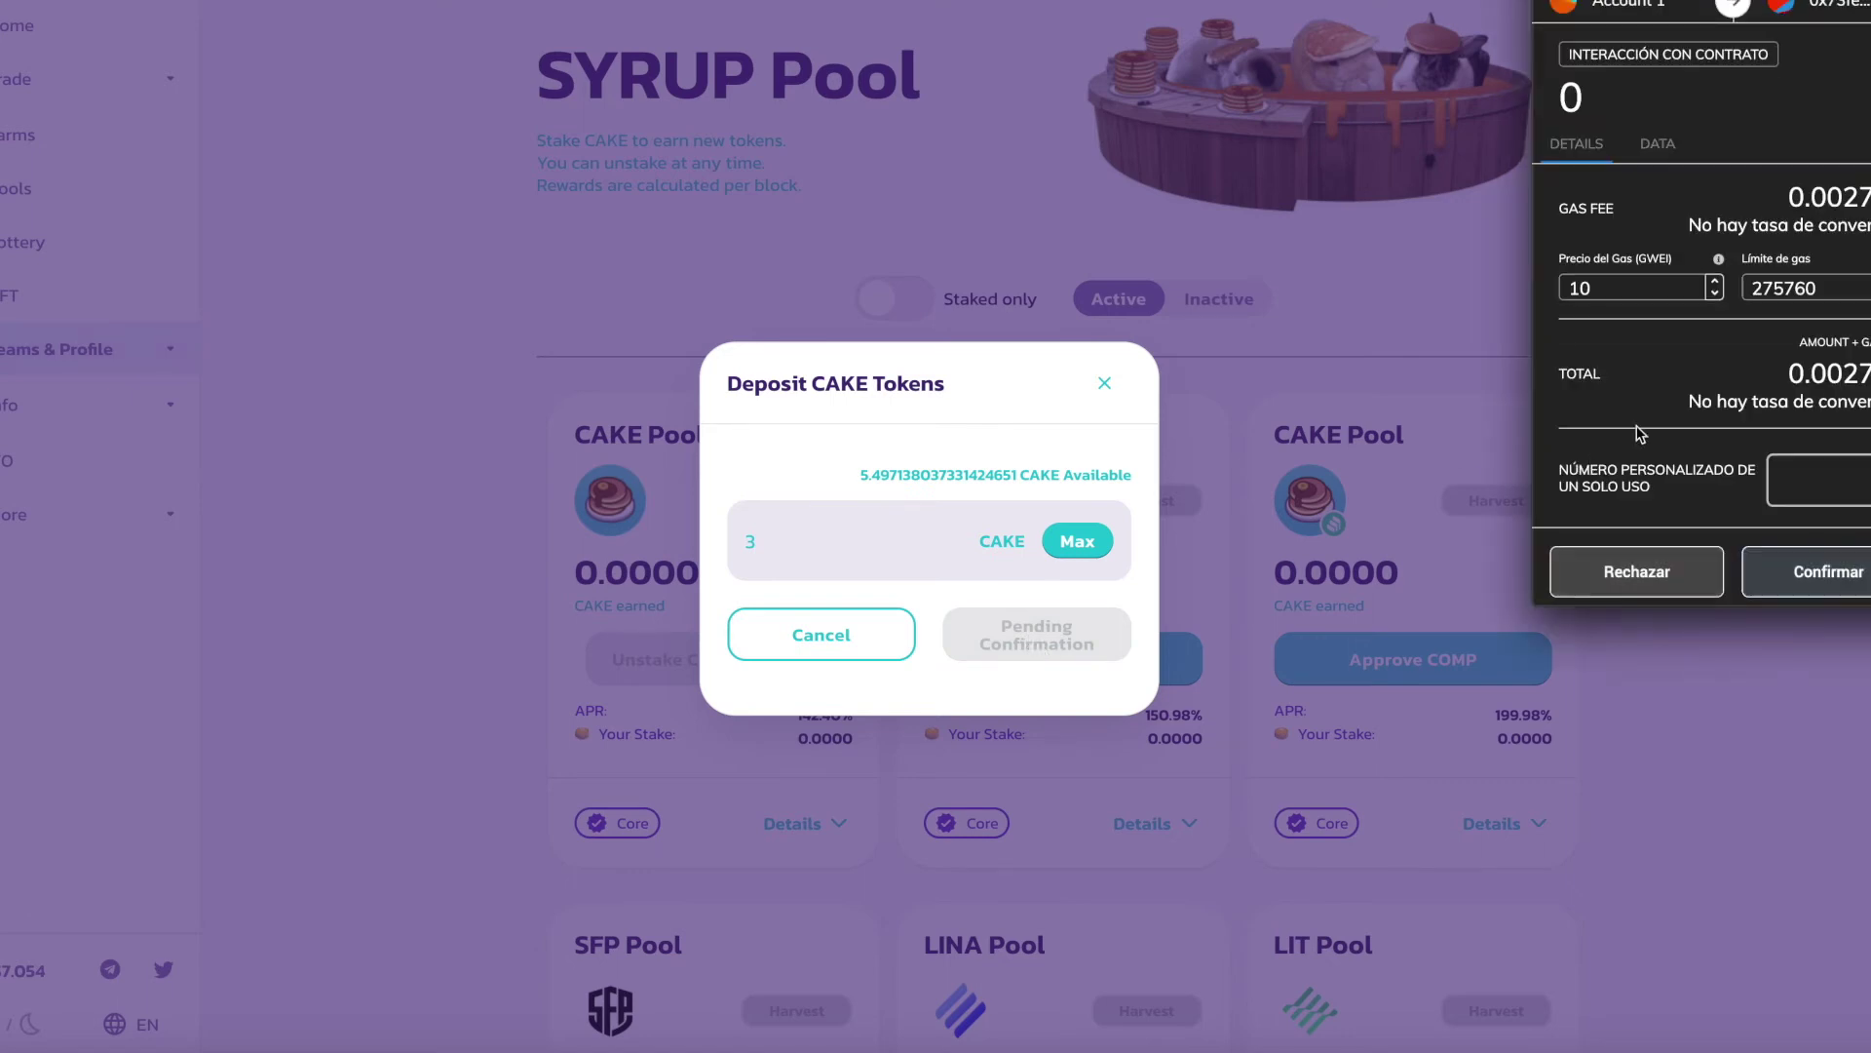
click(1832, 582)
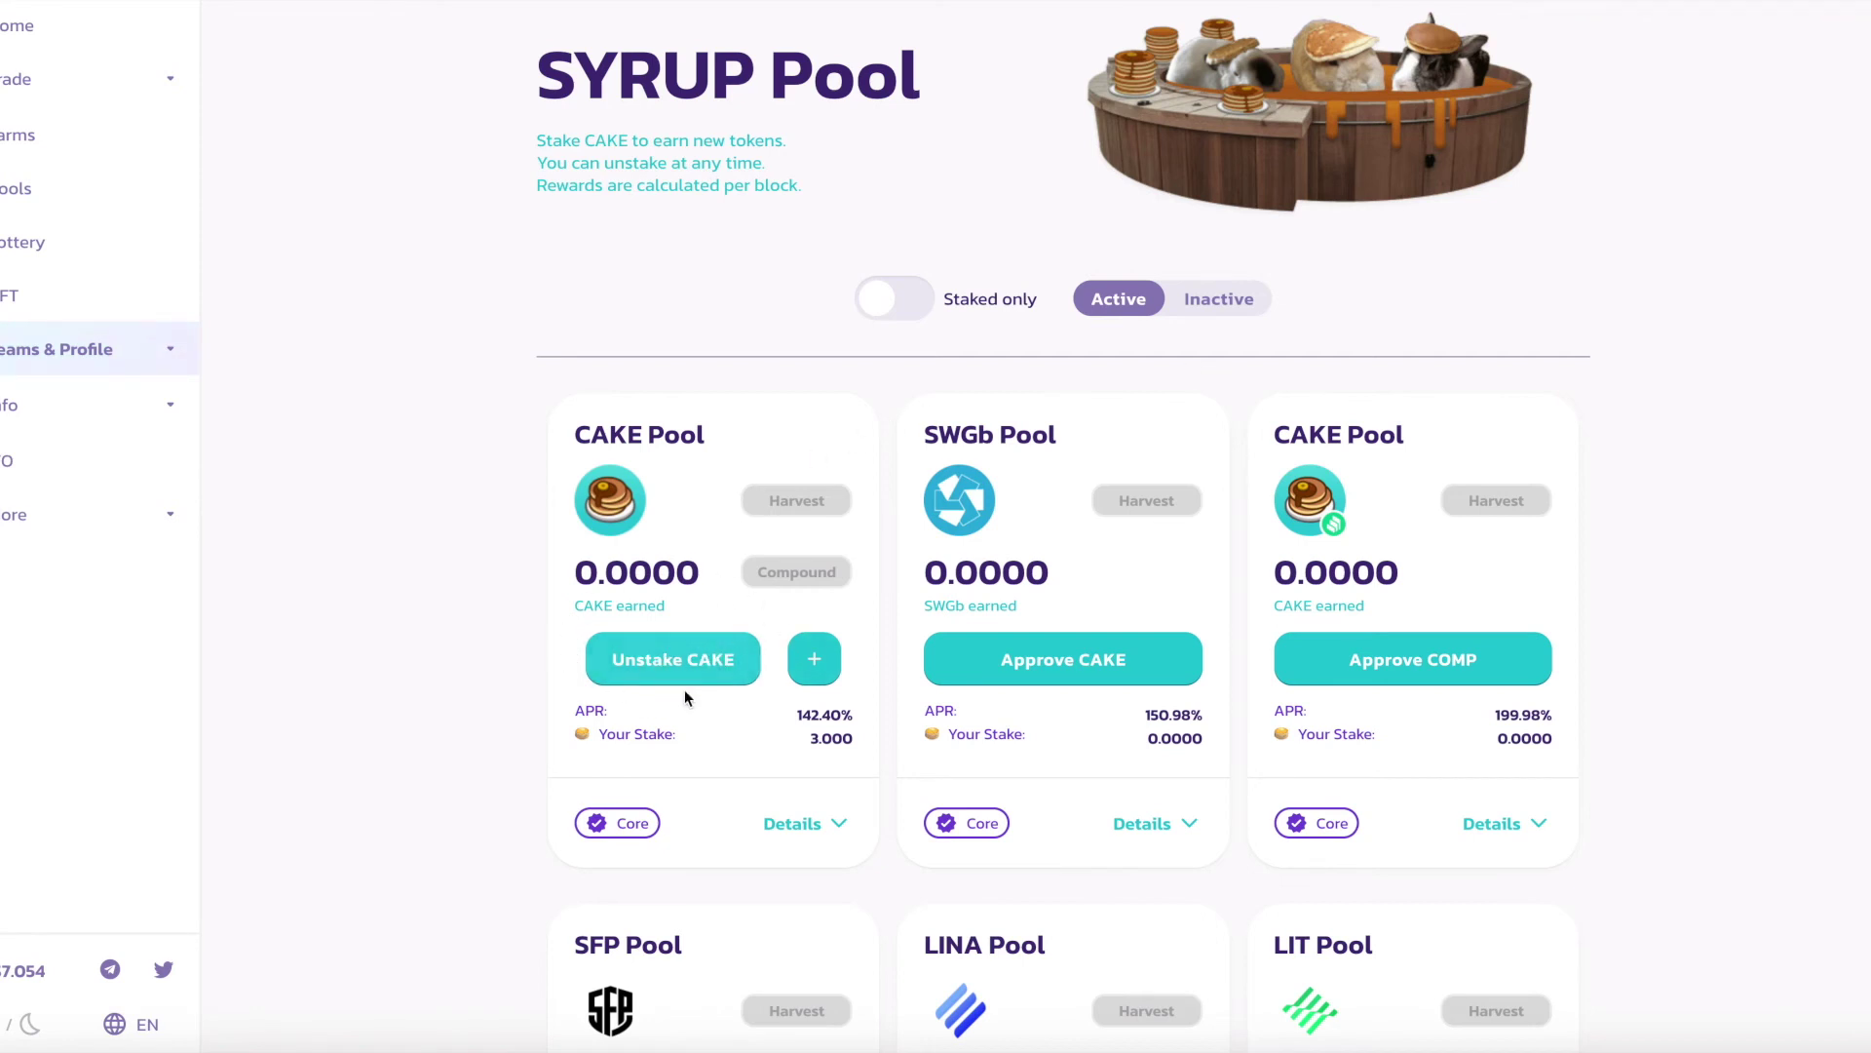
- Examine the stake, CAKE earned and APR of the CAKE Pool
drag(604, 736, 852, 744)
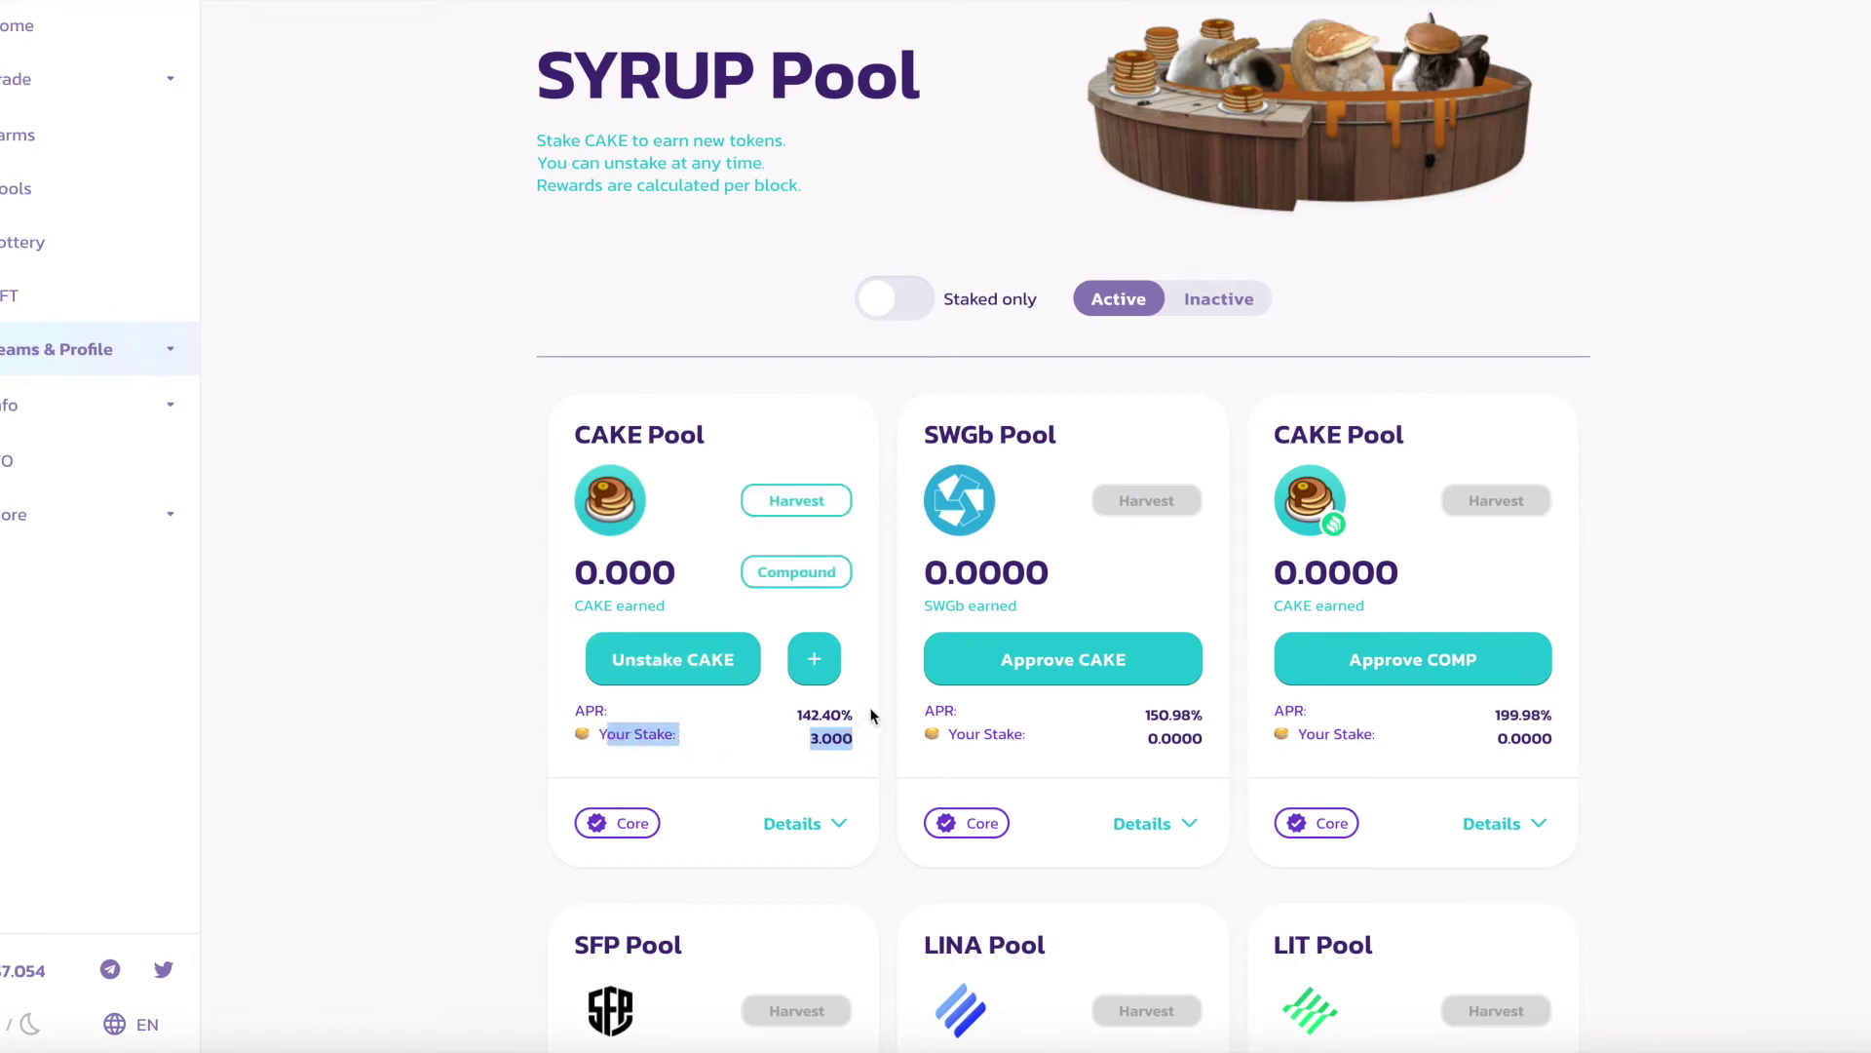
mouse_move(663, 608)
mouse_down()
mouse_move(559, 615)
mouse_move(634, 575)
mouse_move(691, 591)
mouse_up()
click(441, 562)
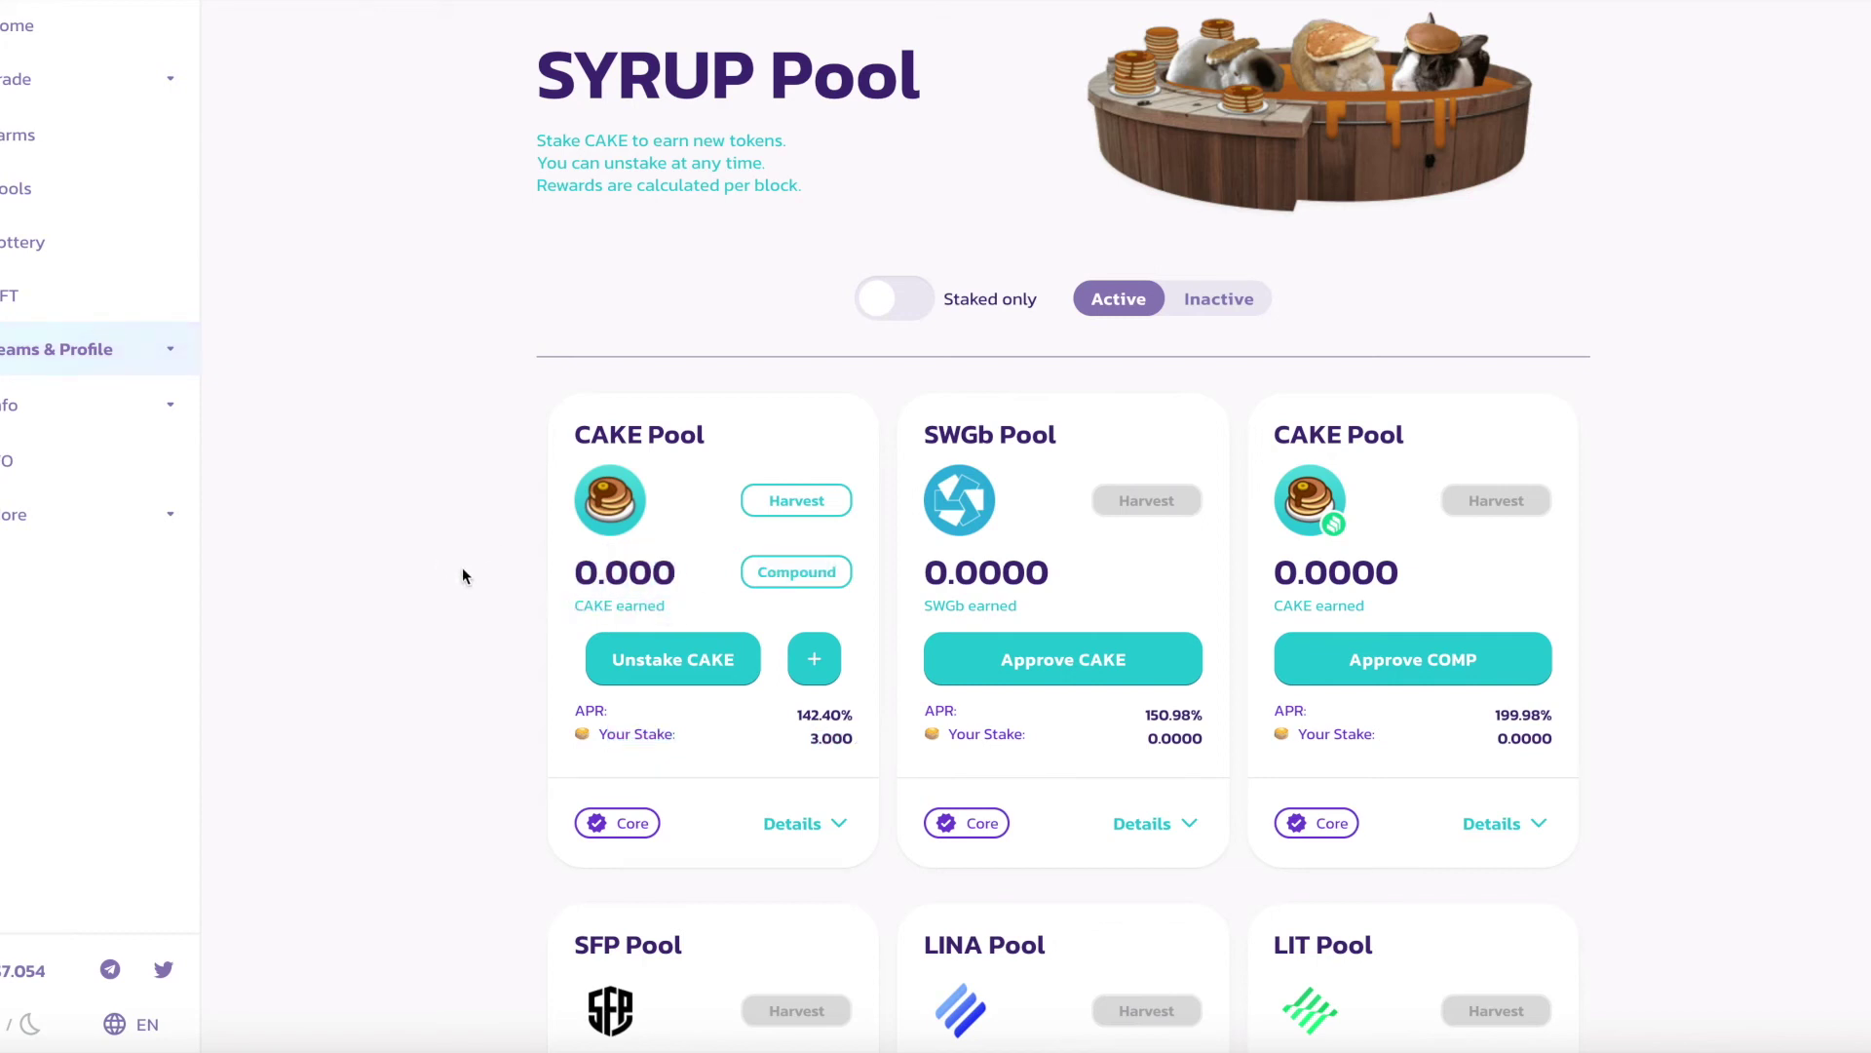
drag(749, 718, 855, 737)
click(858, 730)
- Approve CAKE spending for the UST Pool and confirm the permission in the wallet
scroll(825, 797, down, 3)
scroll(829, 799, down, 4)
scroll(830, 800, down, 2)
scroll(830, 800, down, 5)
scroll(830, 800, down, 4)
click(724, 465)
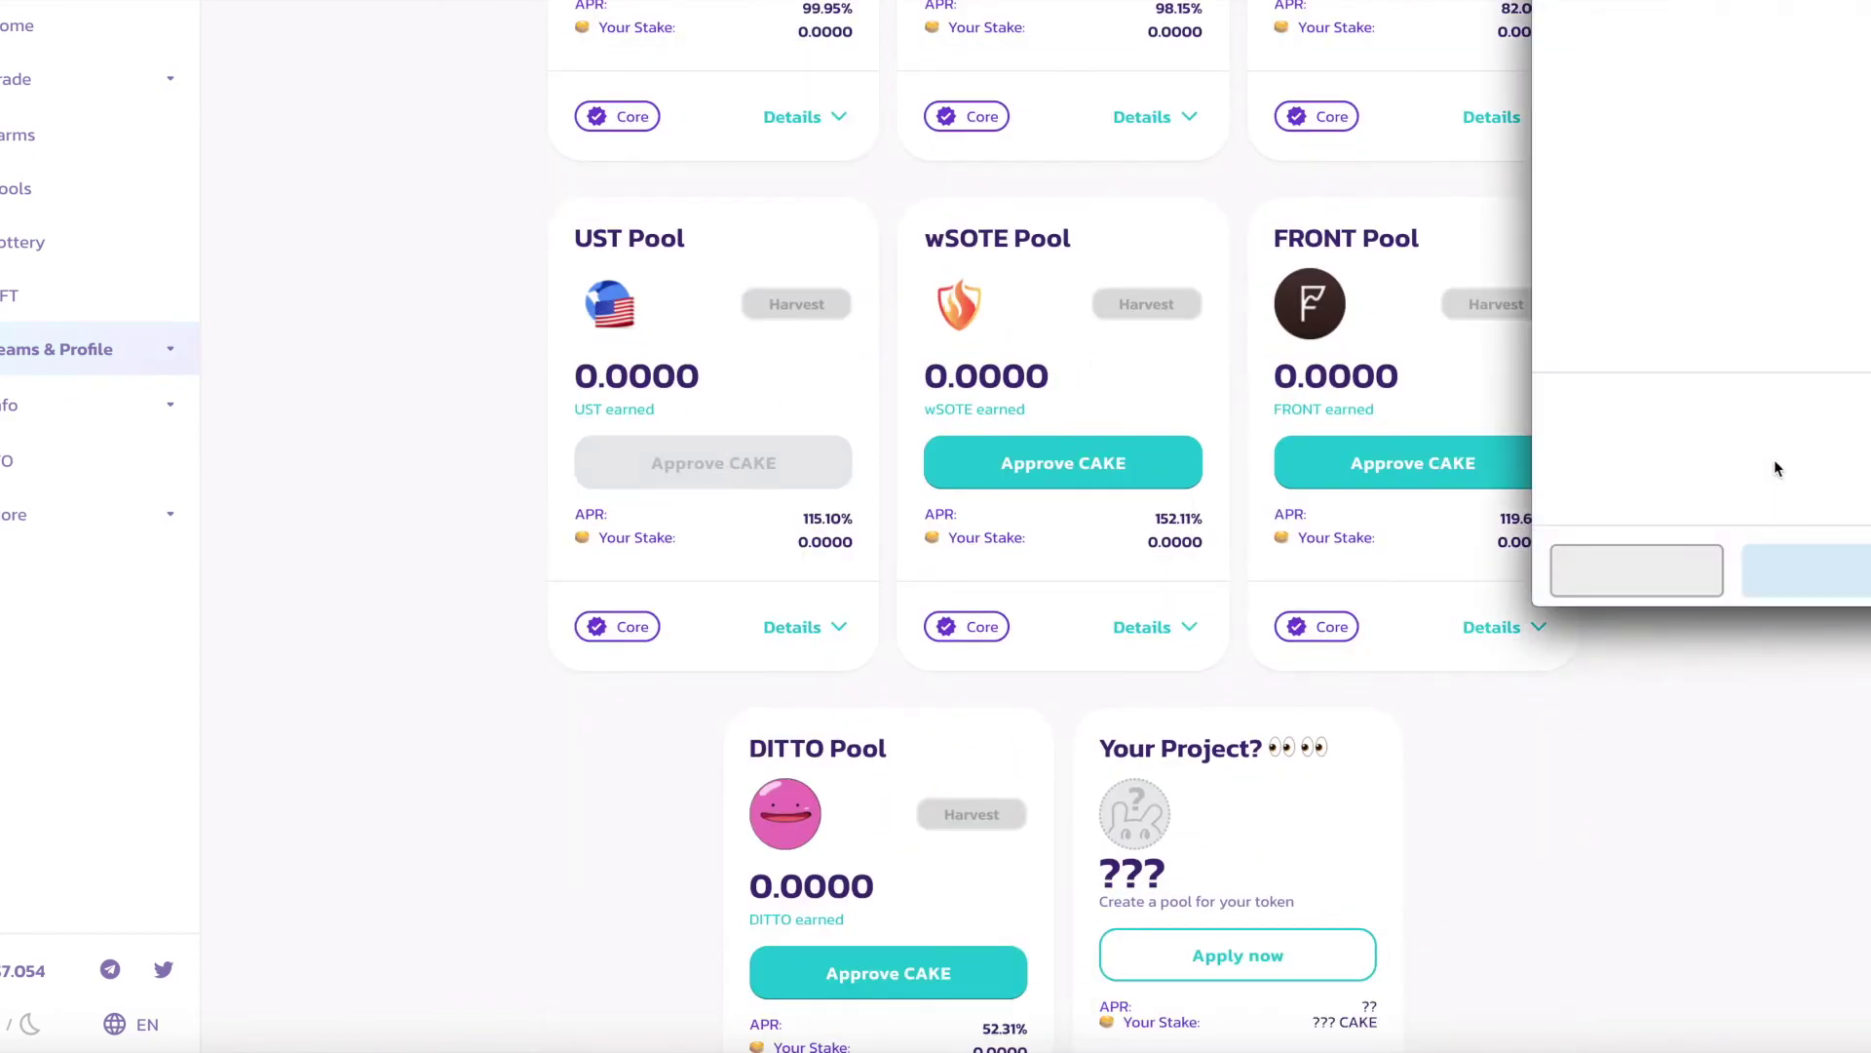
click(1852, 586)
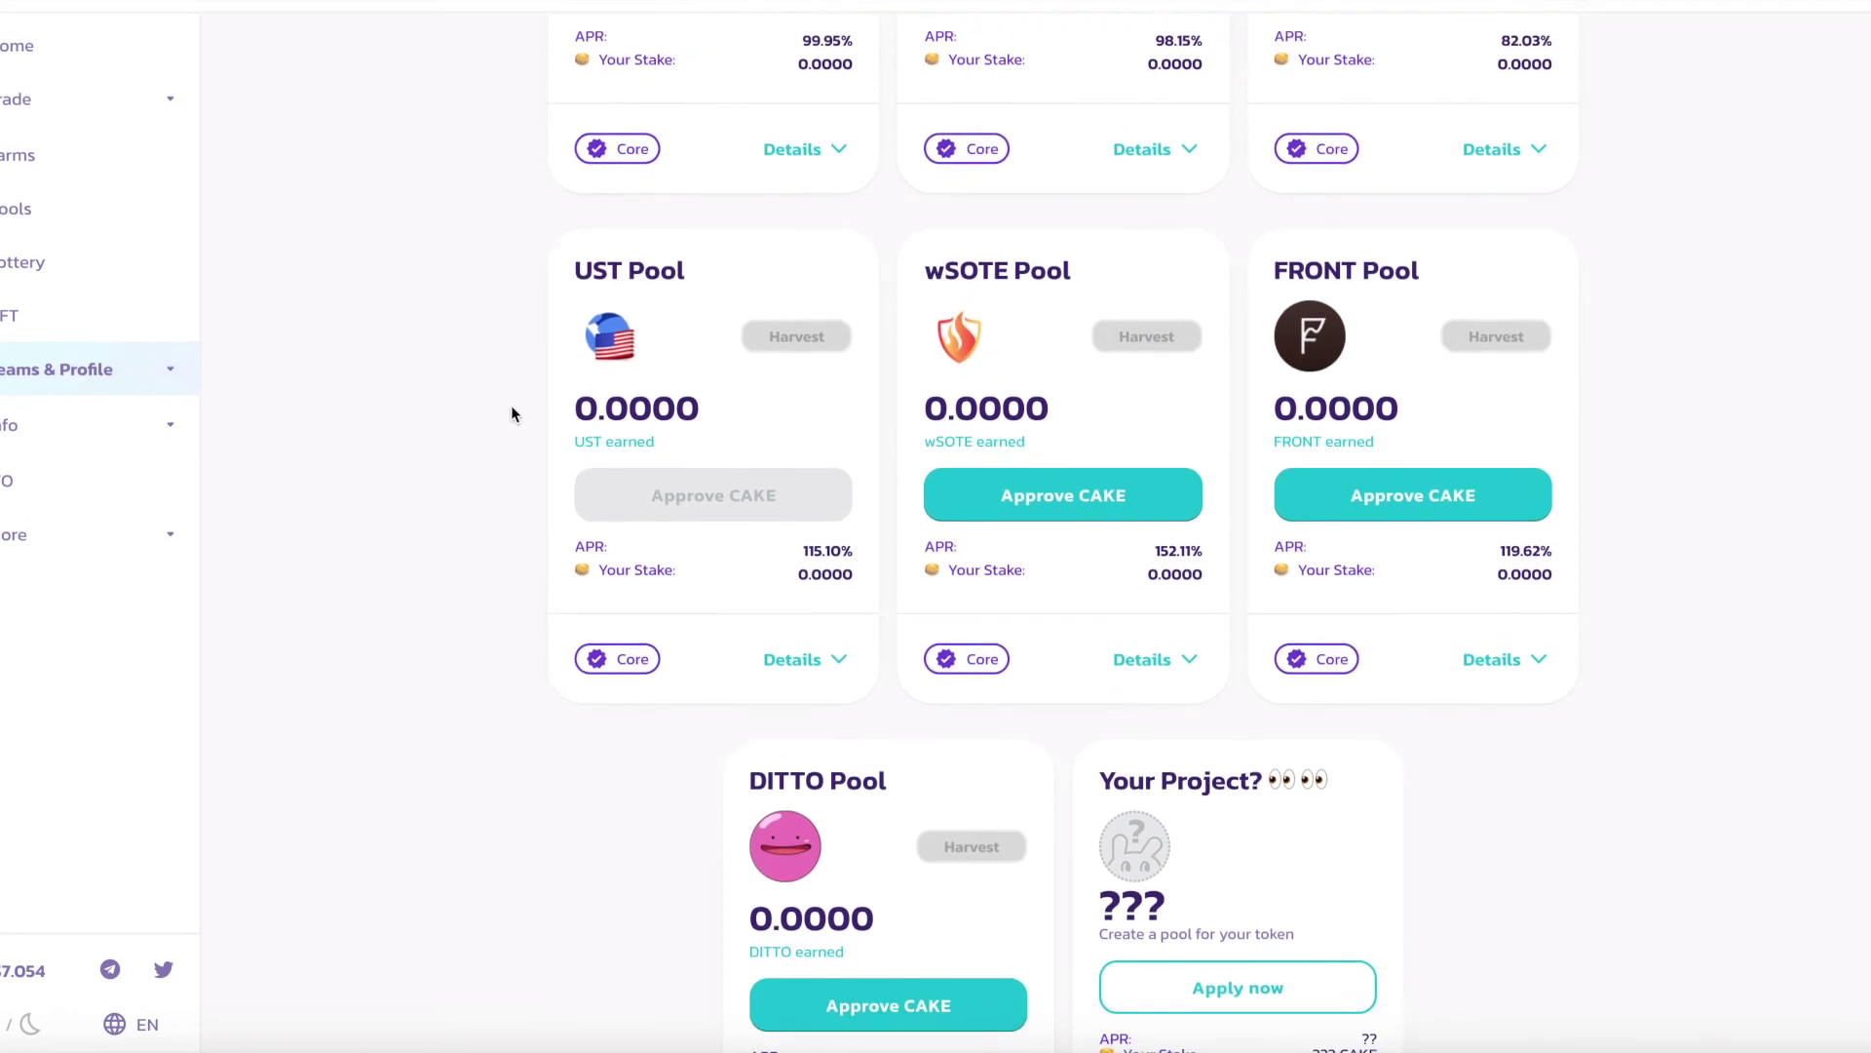
- Deposit the maximum available CAKE into the UST Pool and confirm the deposit in the wallet
scroll(511, 405, down, 2)
scroll(511, 405, up, 2)
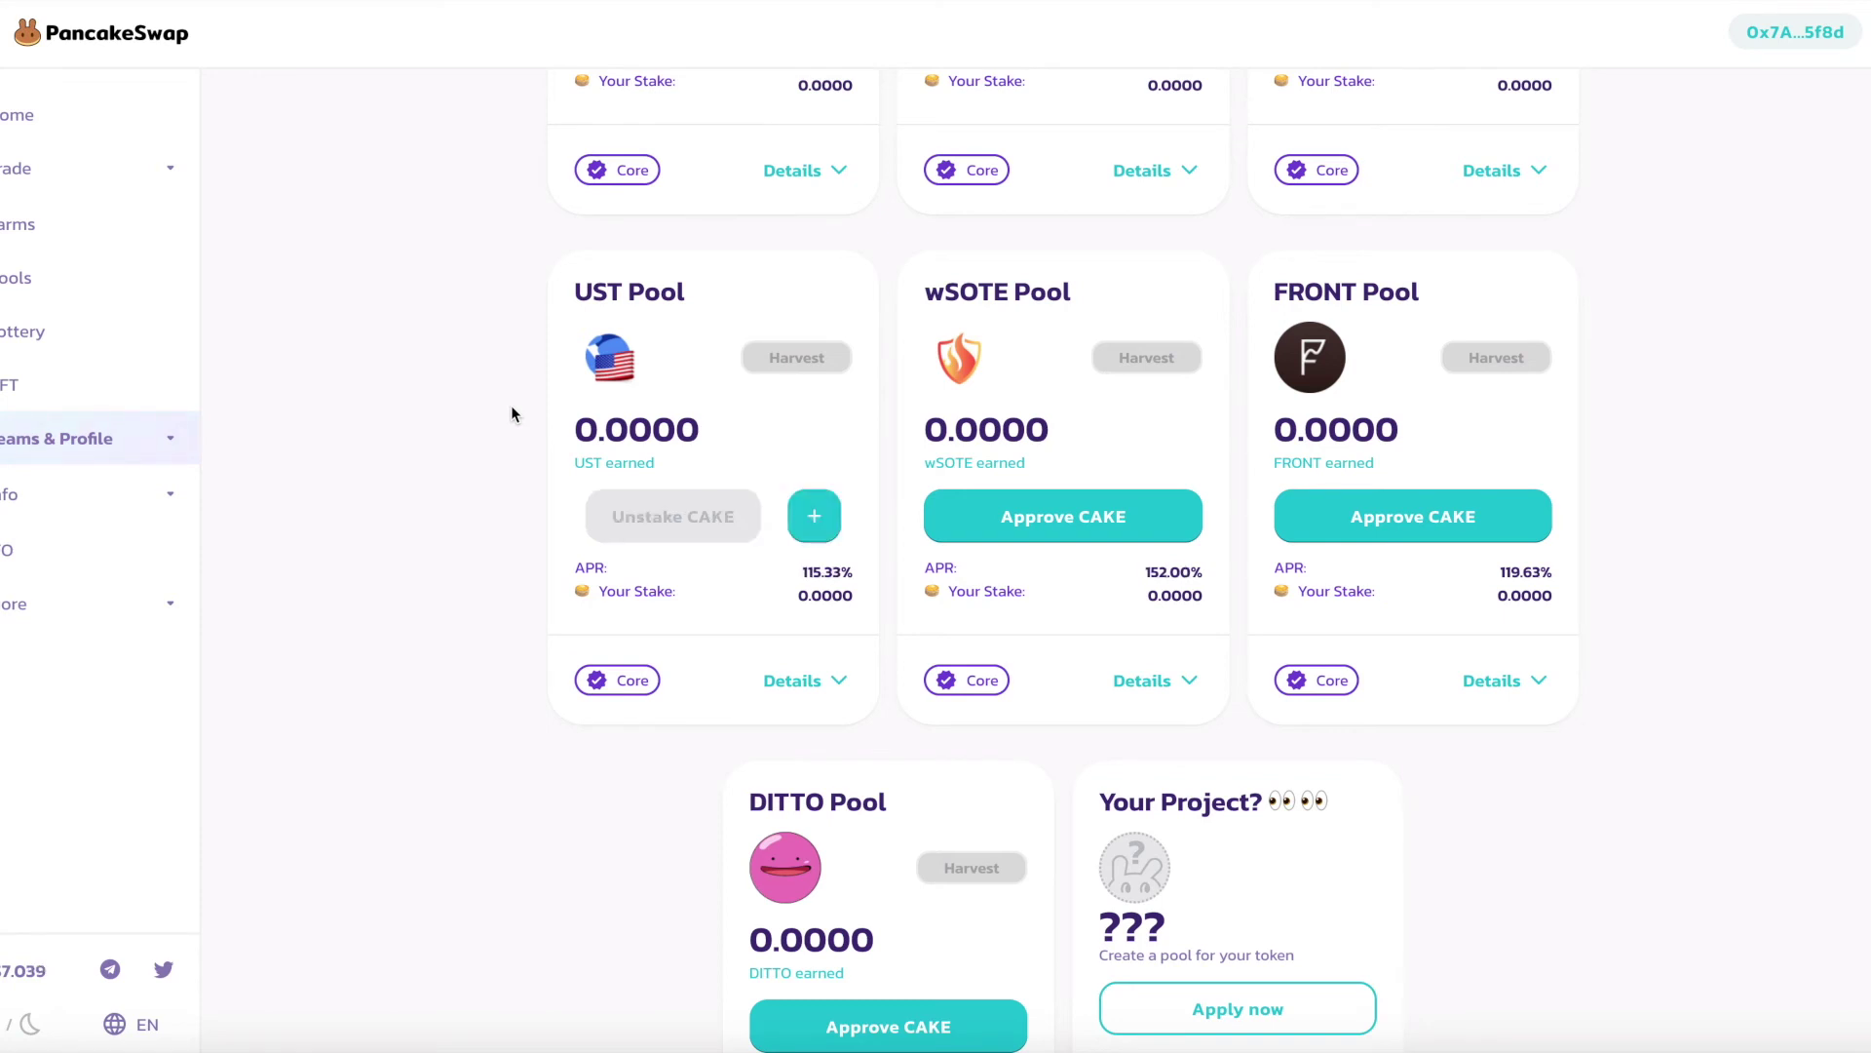
click(801, 520)
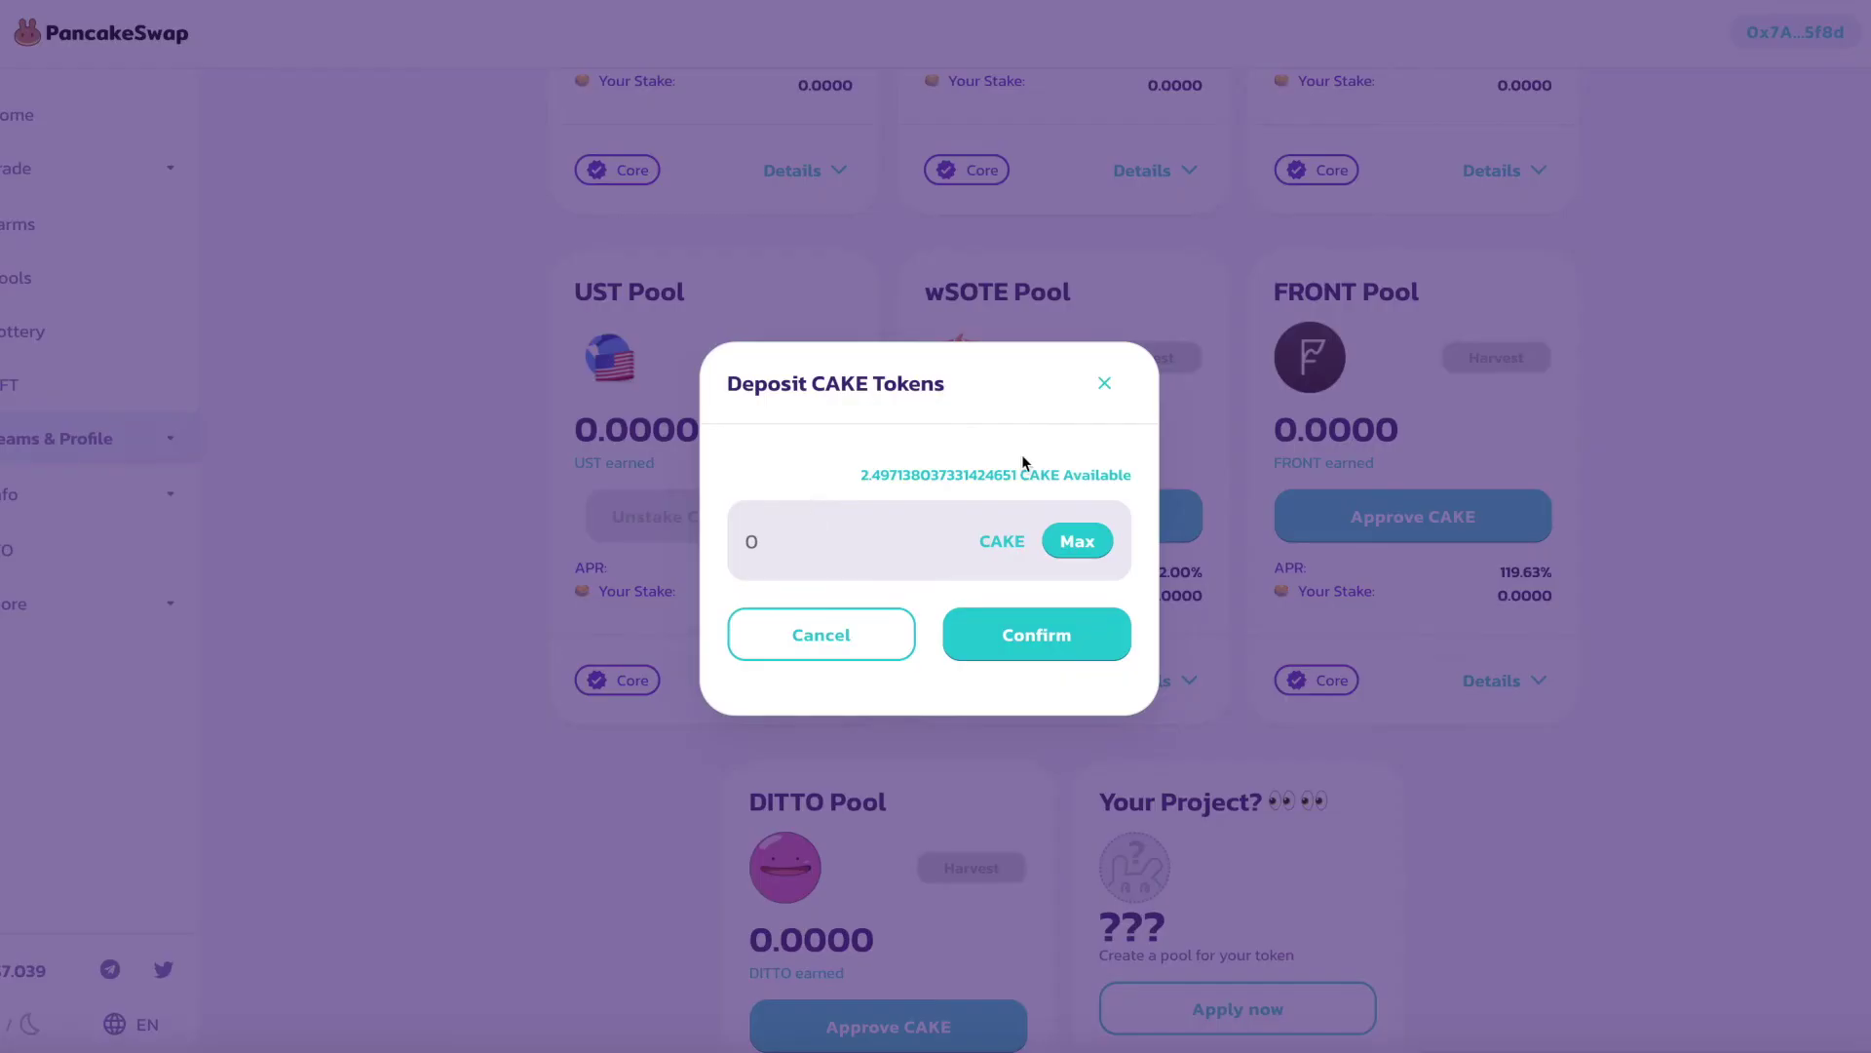
click(1077, 541)
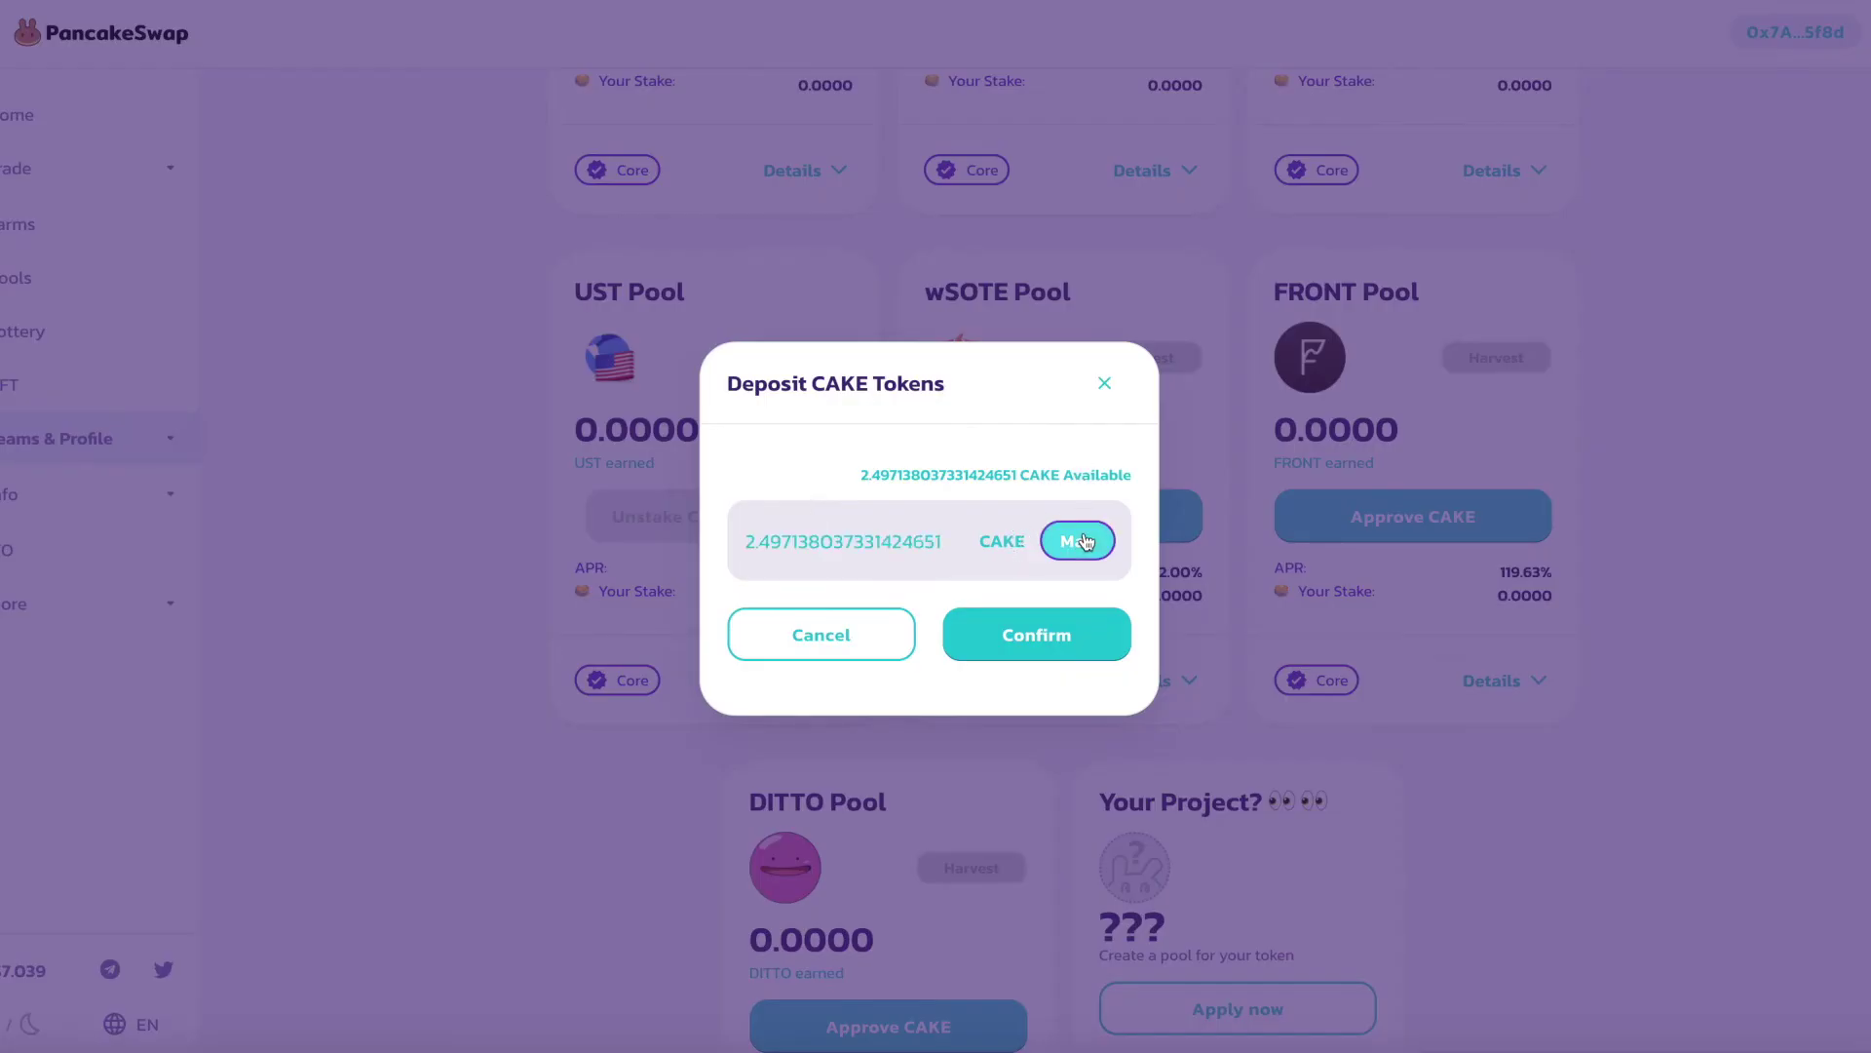
click(1041, 649)
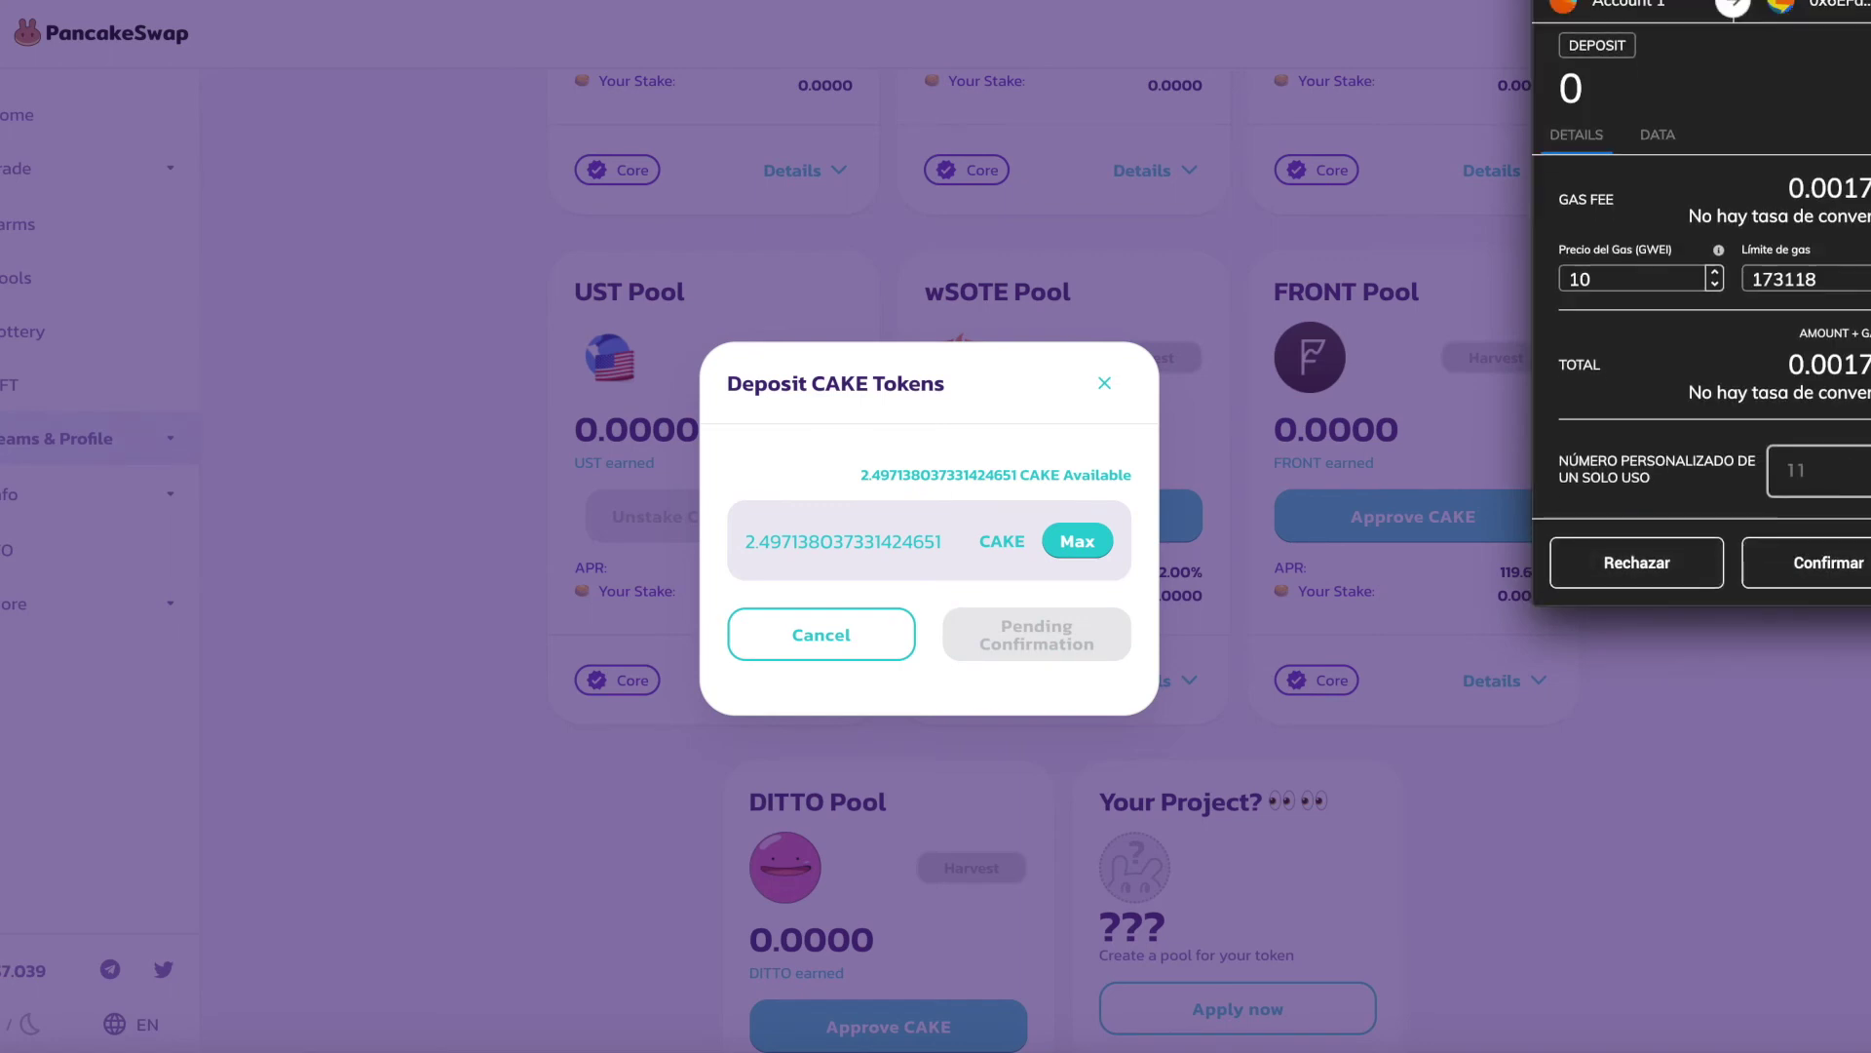
click(1841, 563)
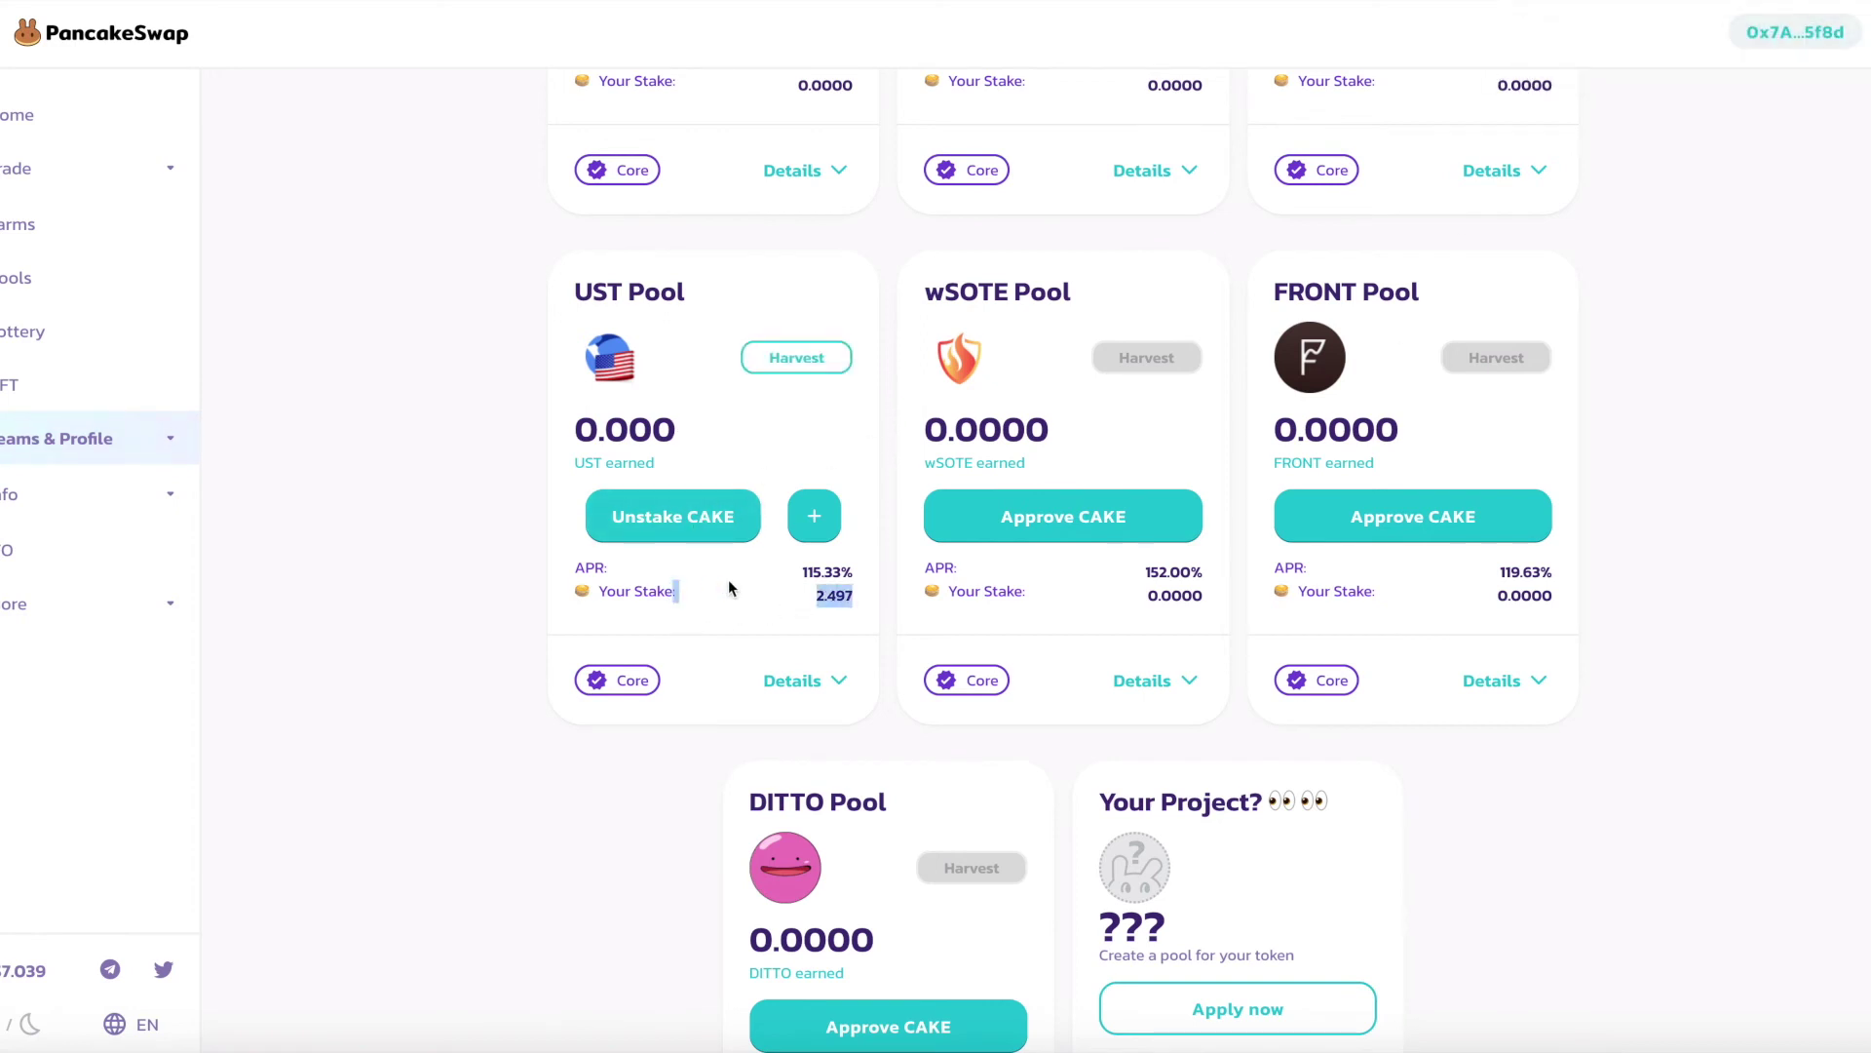
- Examine the UST Pool's APR and compare it with the other Syrup pools
drag(800, 572, 869, 579)
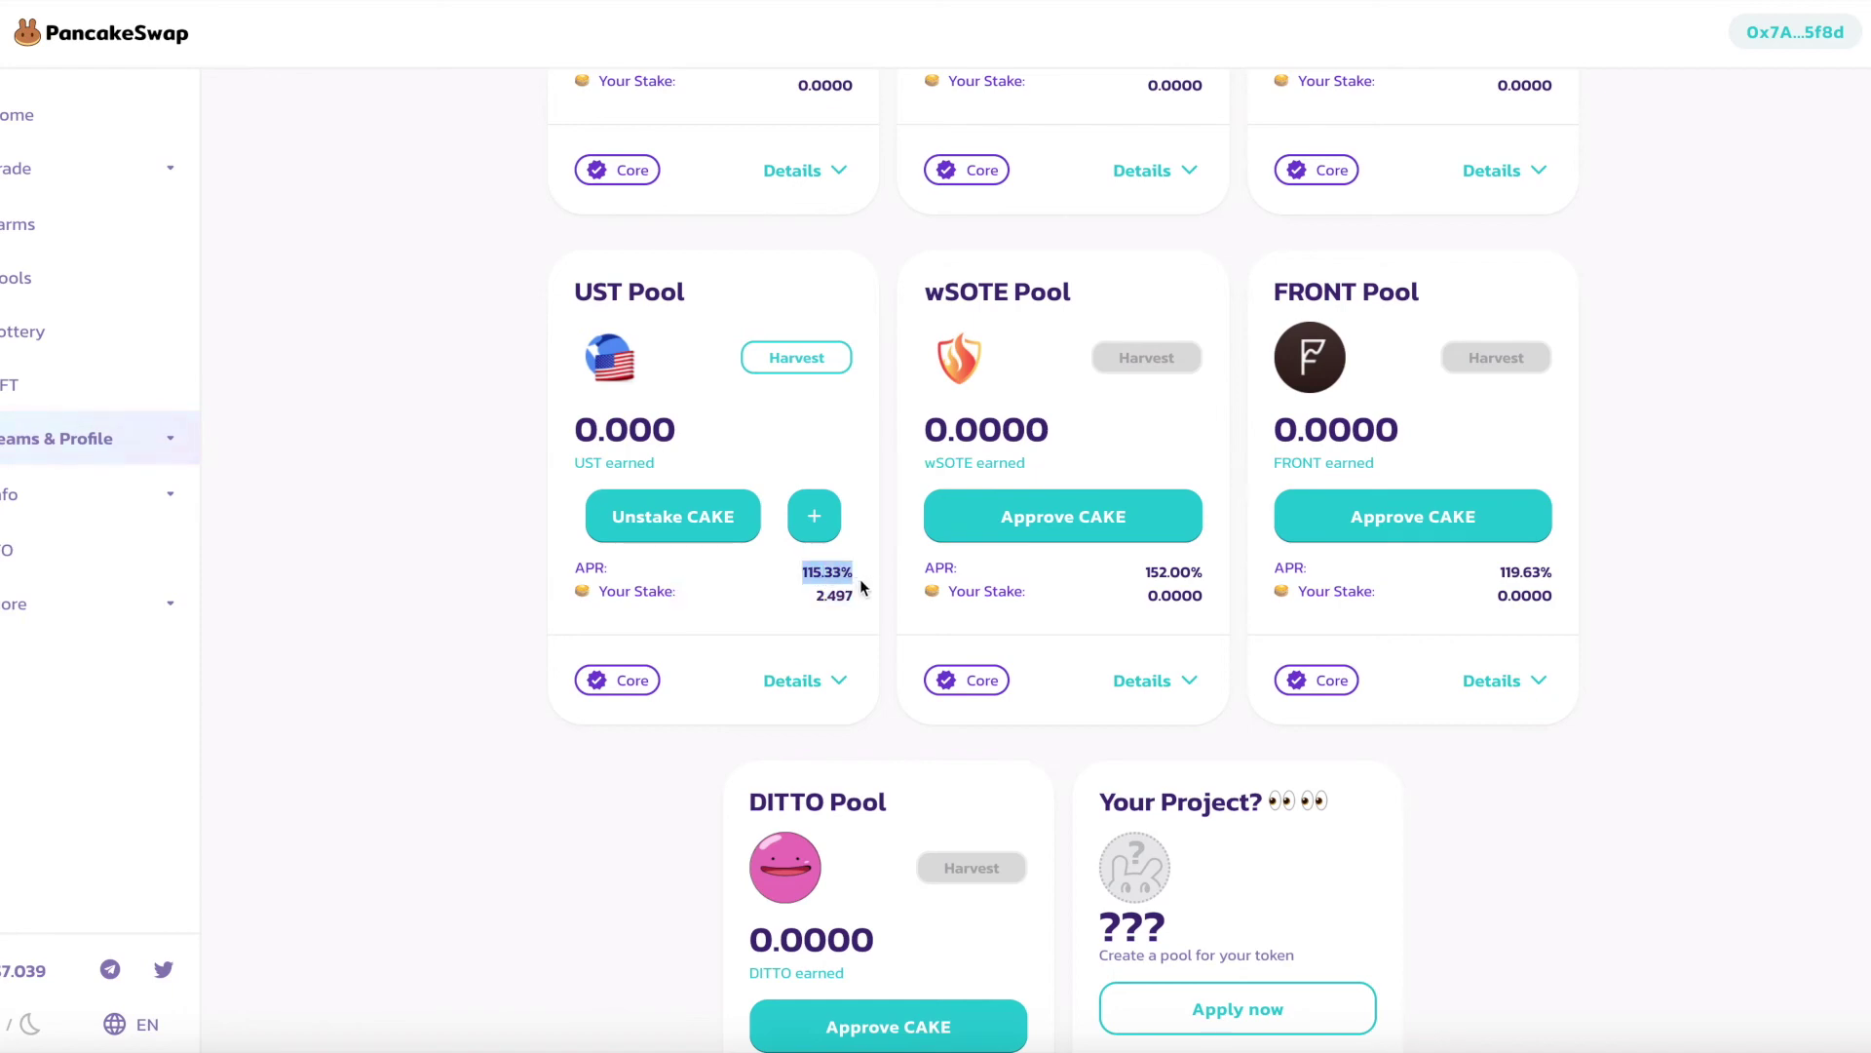
scroll(829, 535, down, 2)
scroll(830, 534, up, 7)
scroll(829, 534, up, 10)
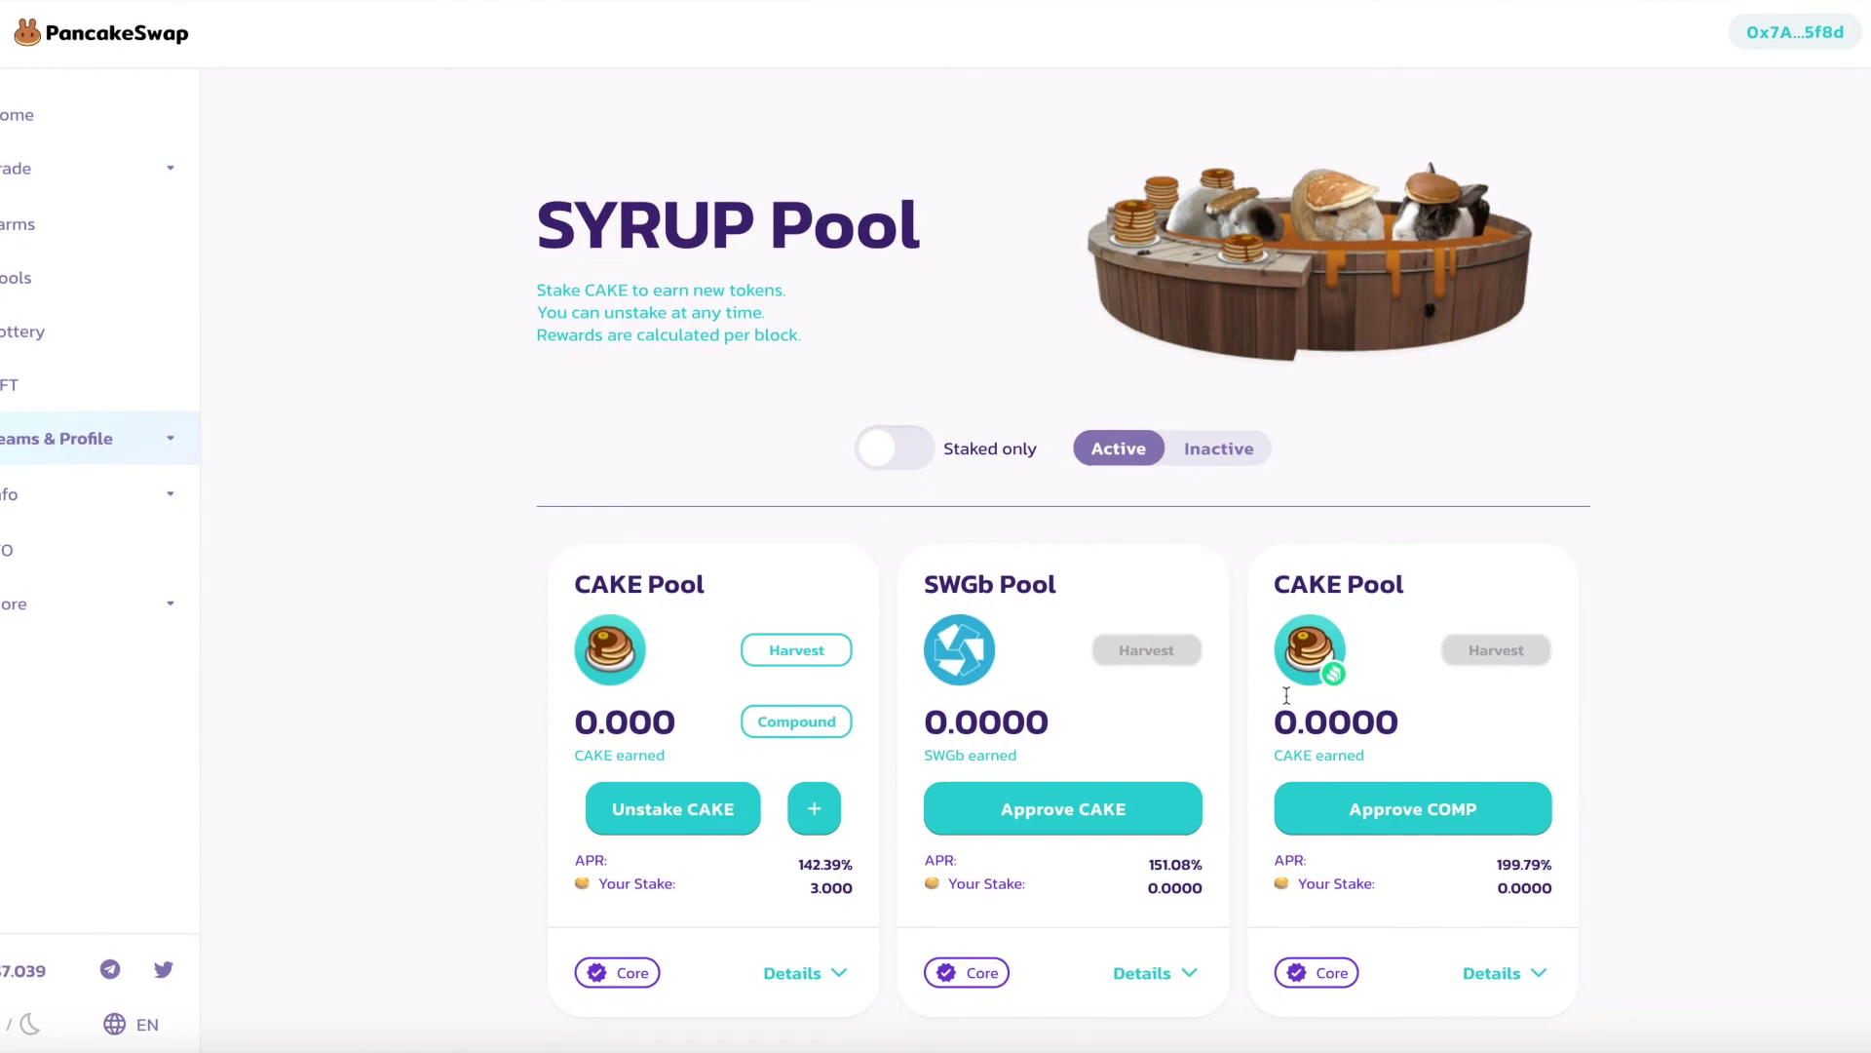
scroll(1287, 695, down, 9)
scroll(1286, 695, up, 10)
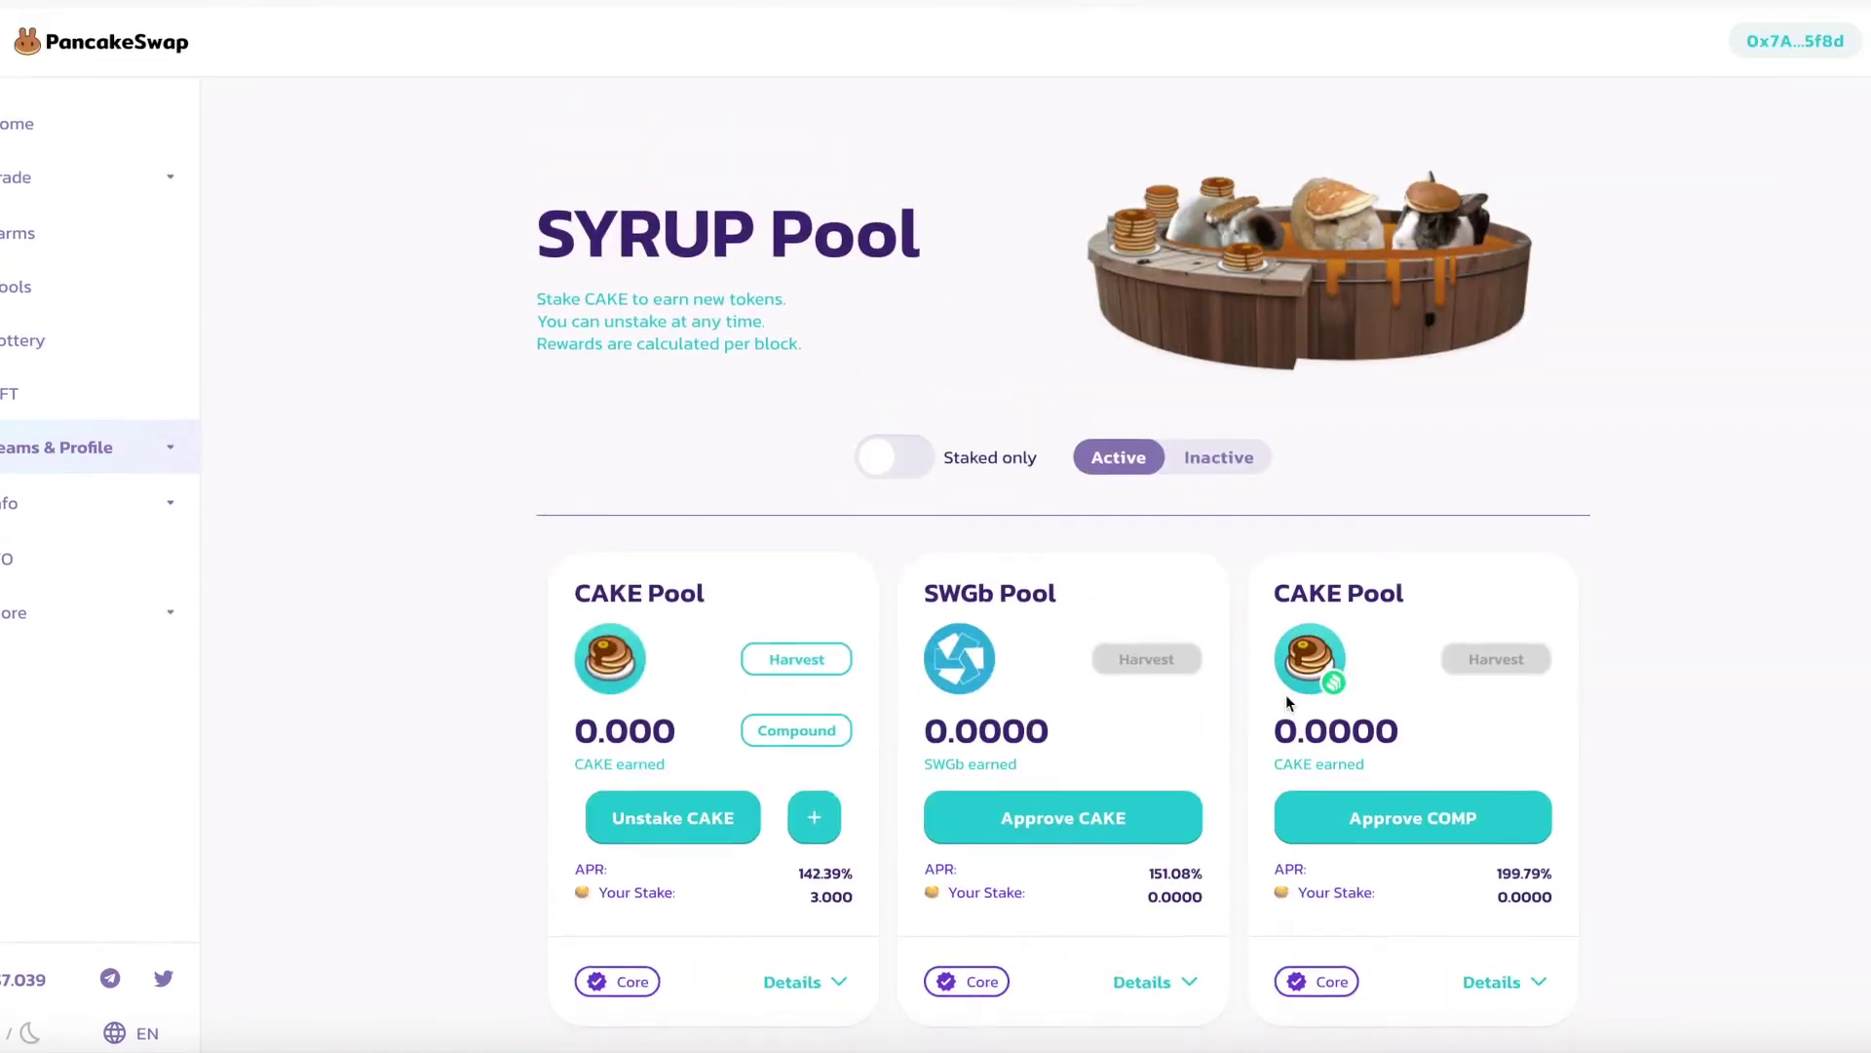
scroll(1284, 694, down, 6)
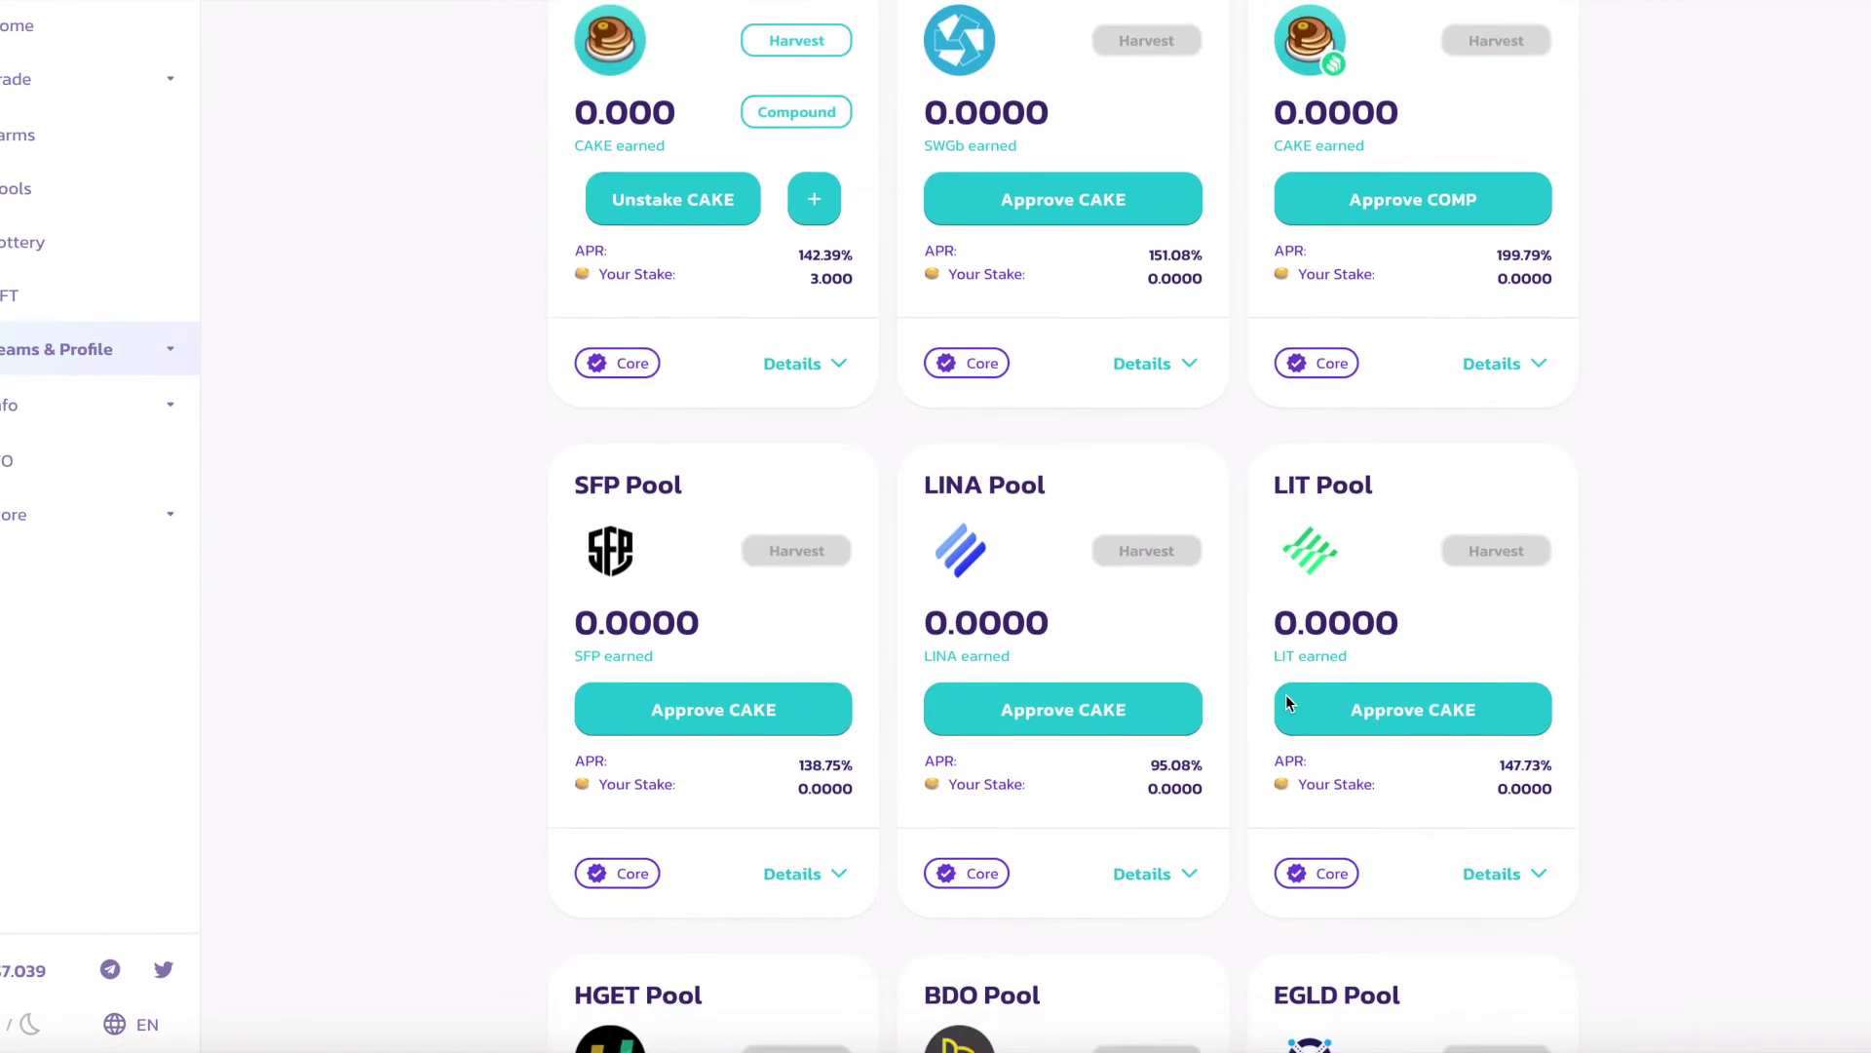
scroll(1285, 694, down, 2)
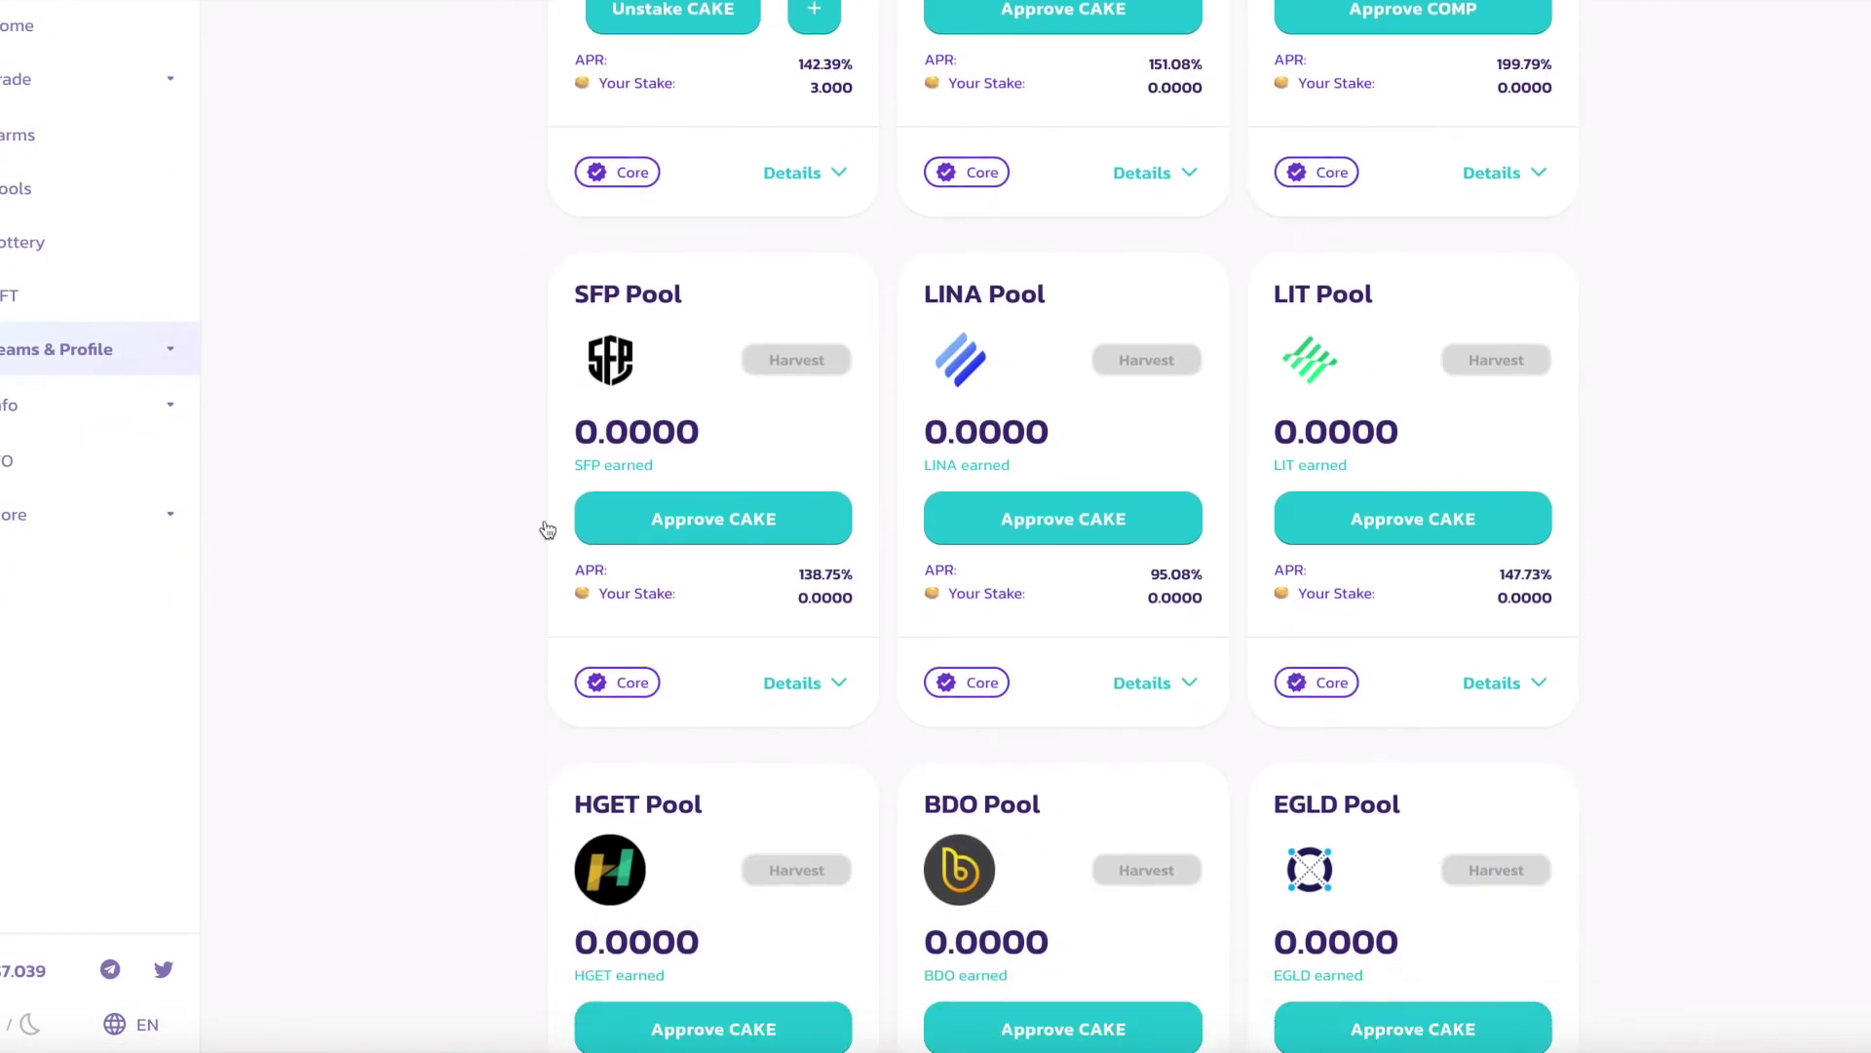
- Go to the CAKE Lottery page and read its notice
click(30, 244)
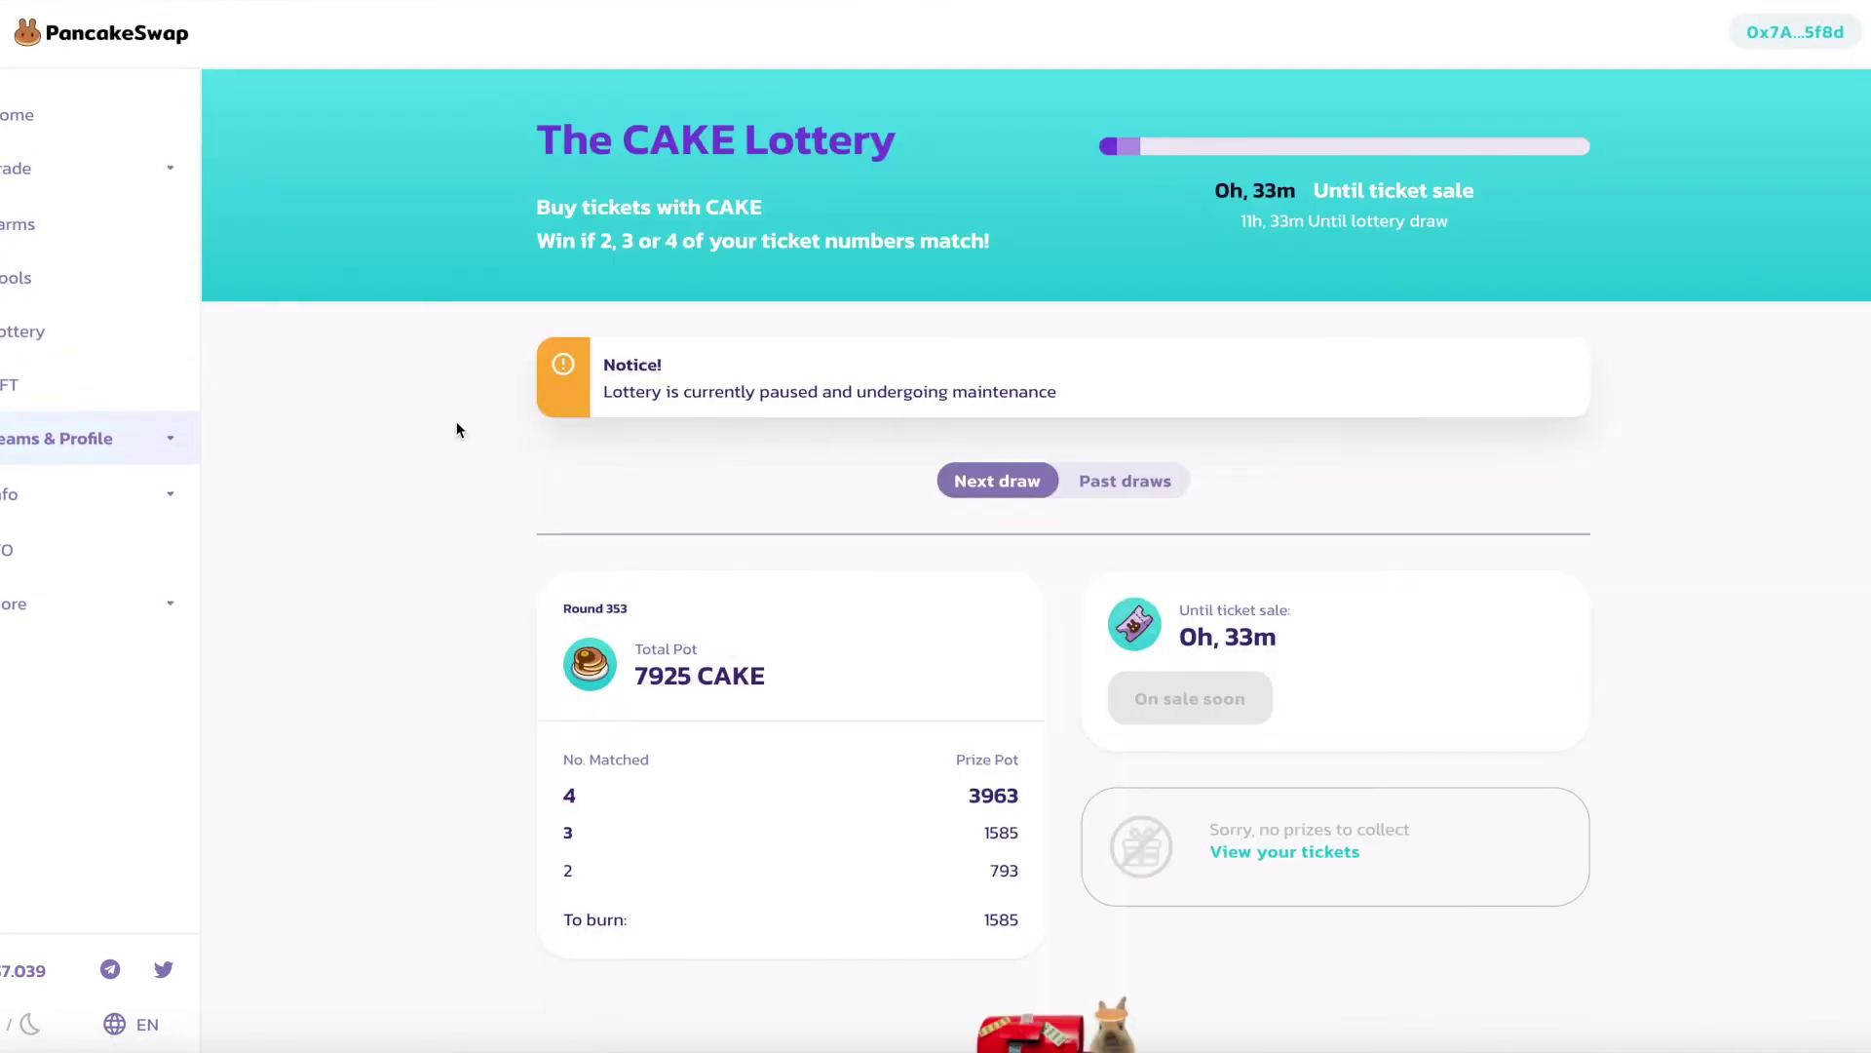
drag(603, 392, 1072, 402)
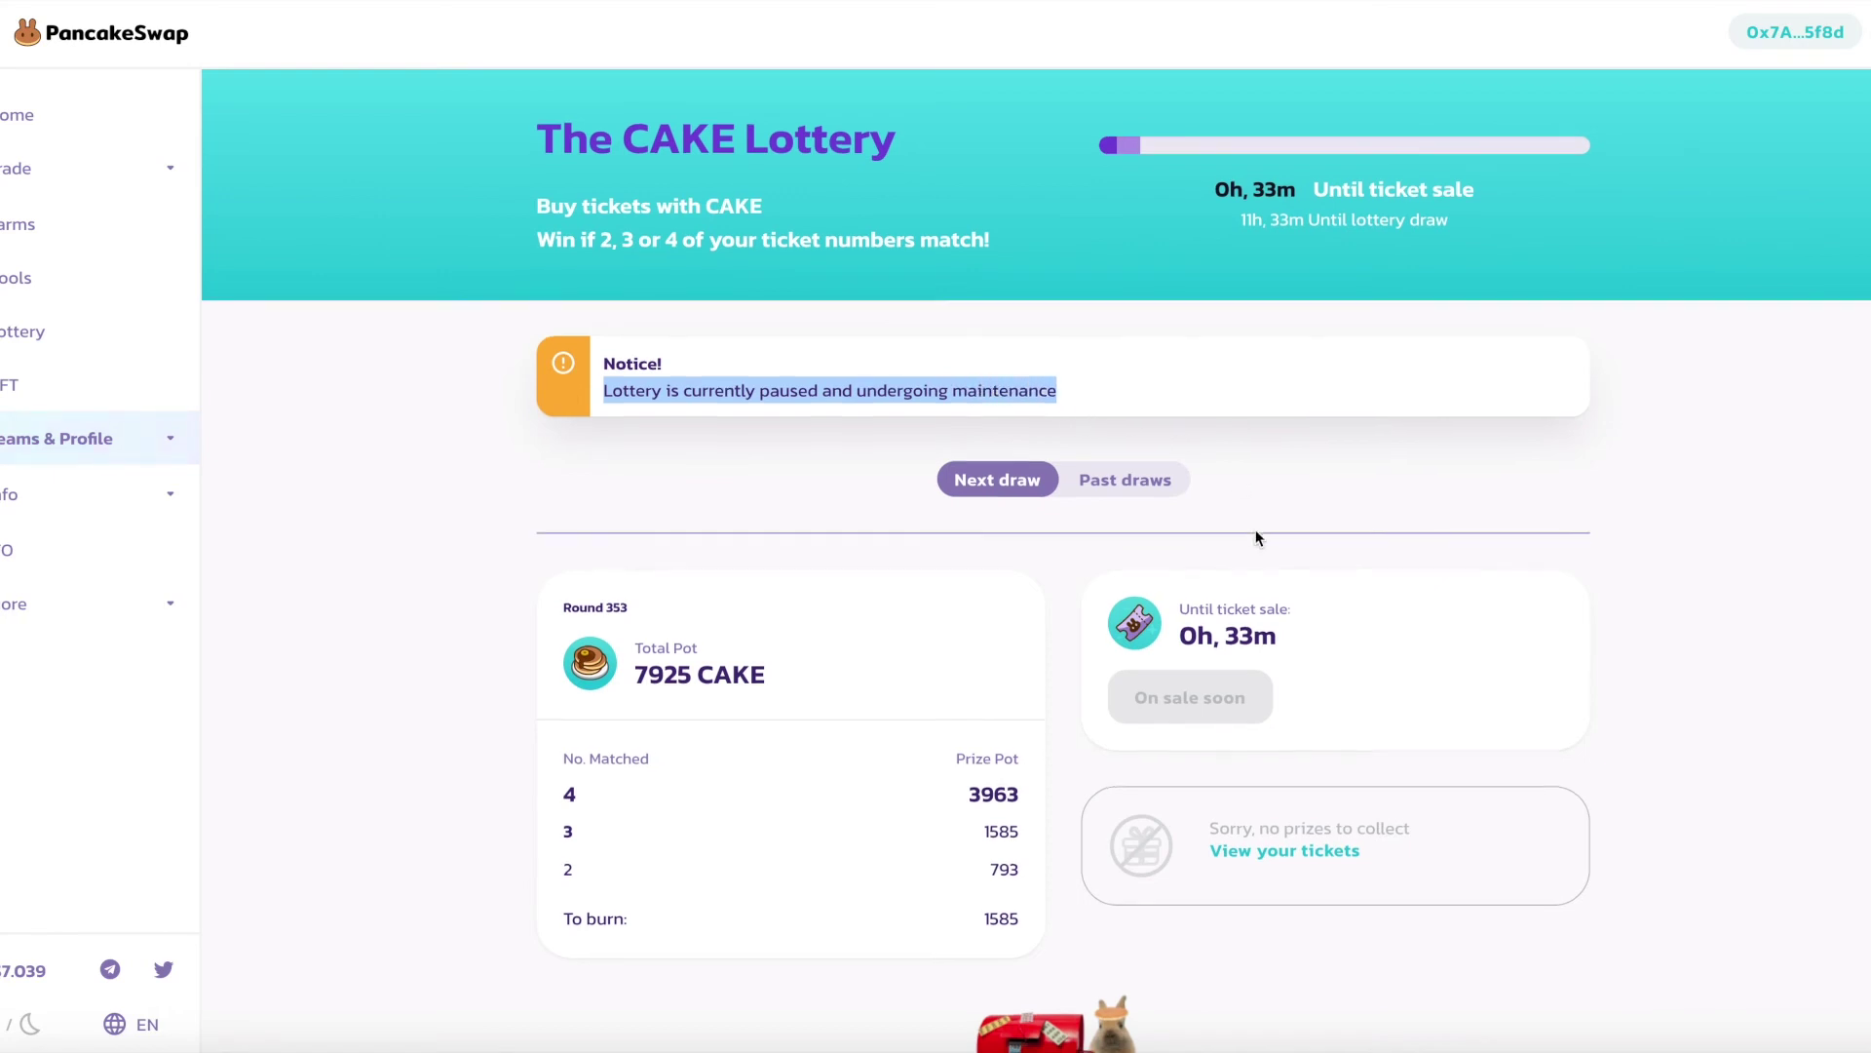
- Examine the next draw's prize pots, the How it works text and this round's winning numbers
scroll(1255, 538, down, 2)
click(1355, 470)
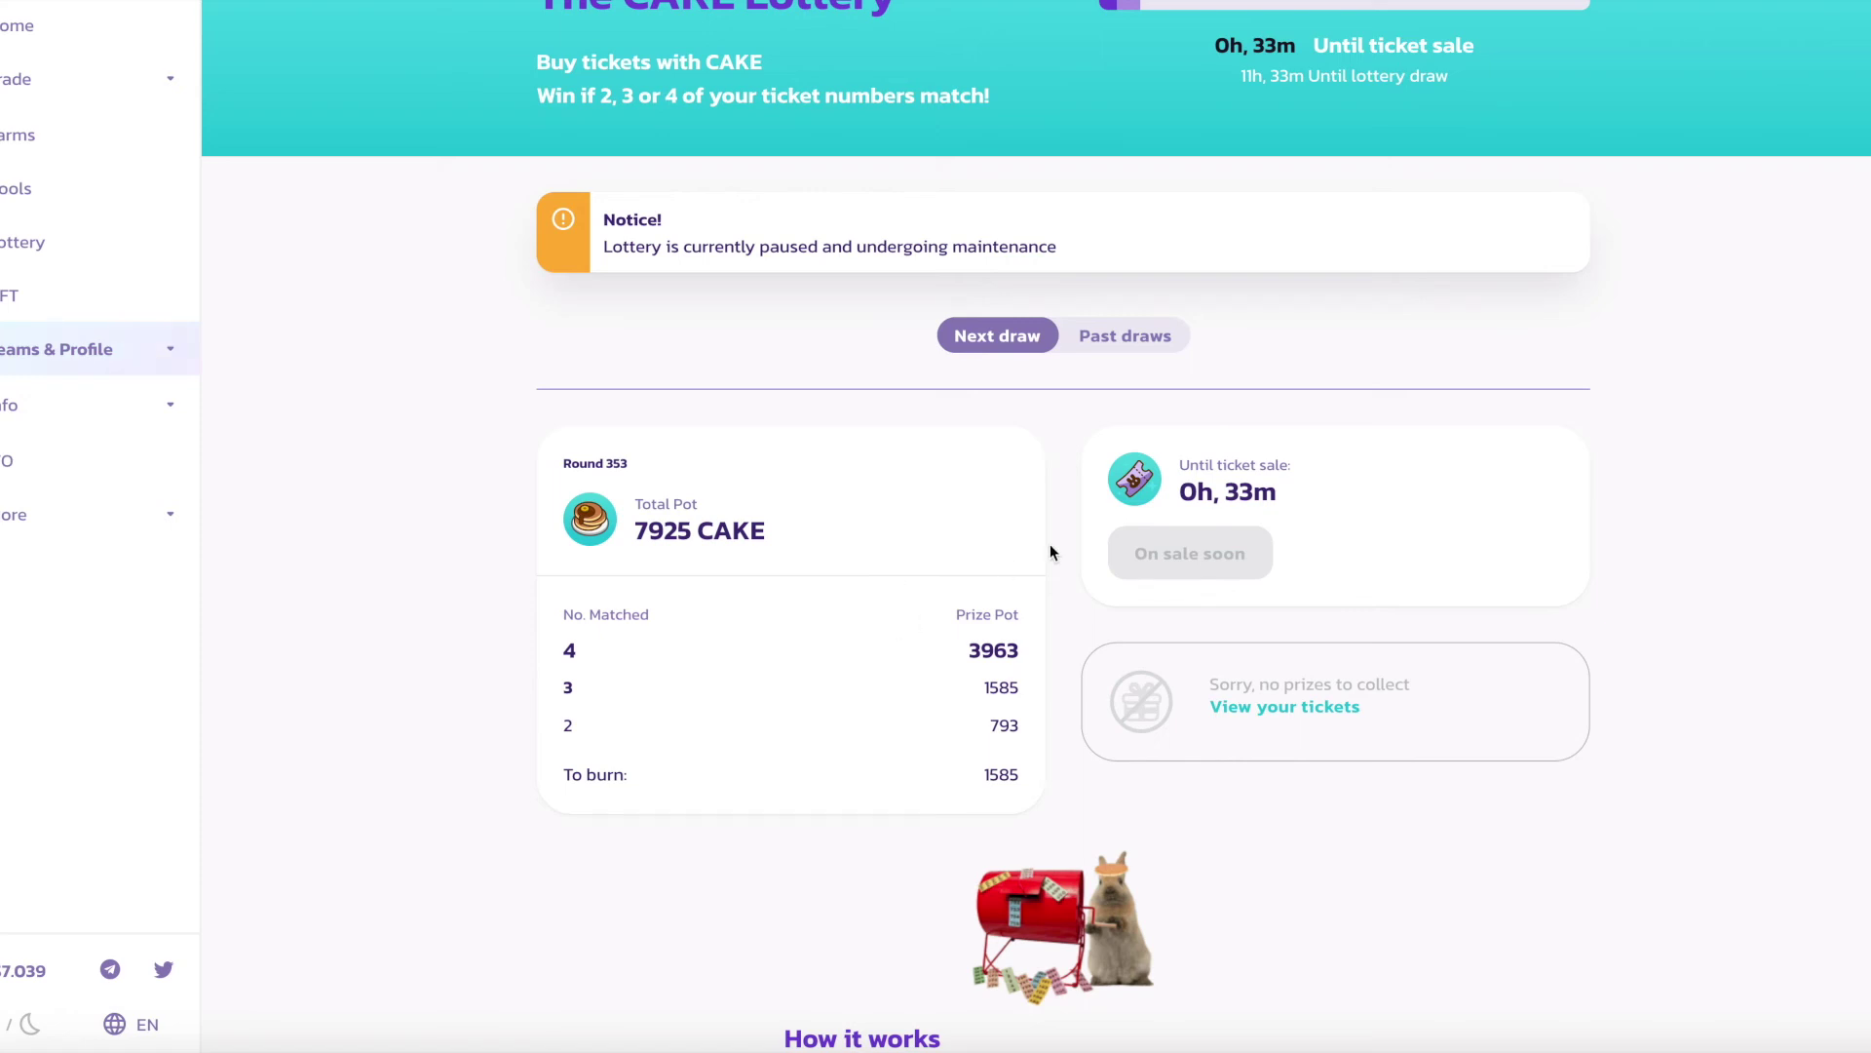
scroll(1050, 544, down, 5)
scroll(1050, 542, down, 1)
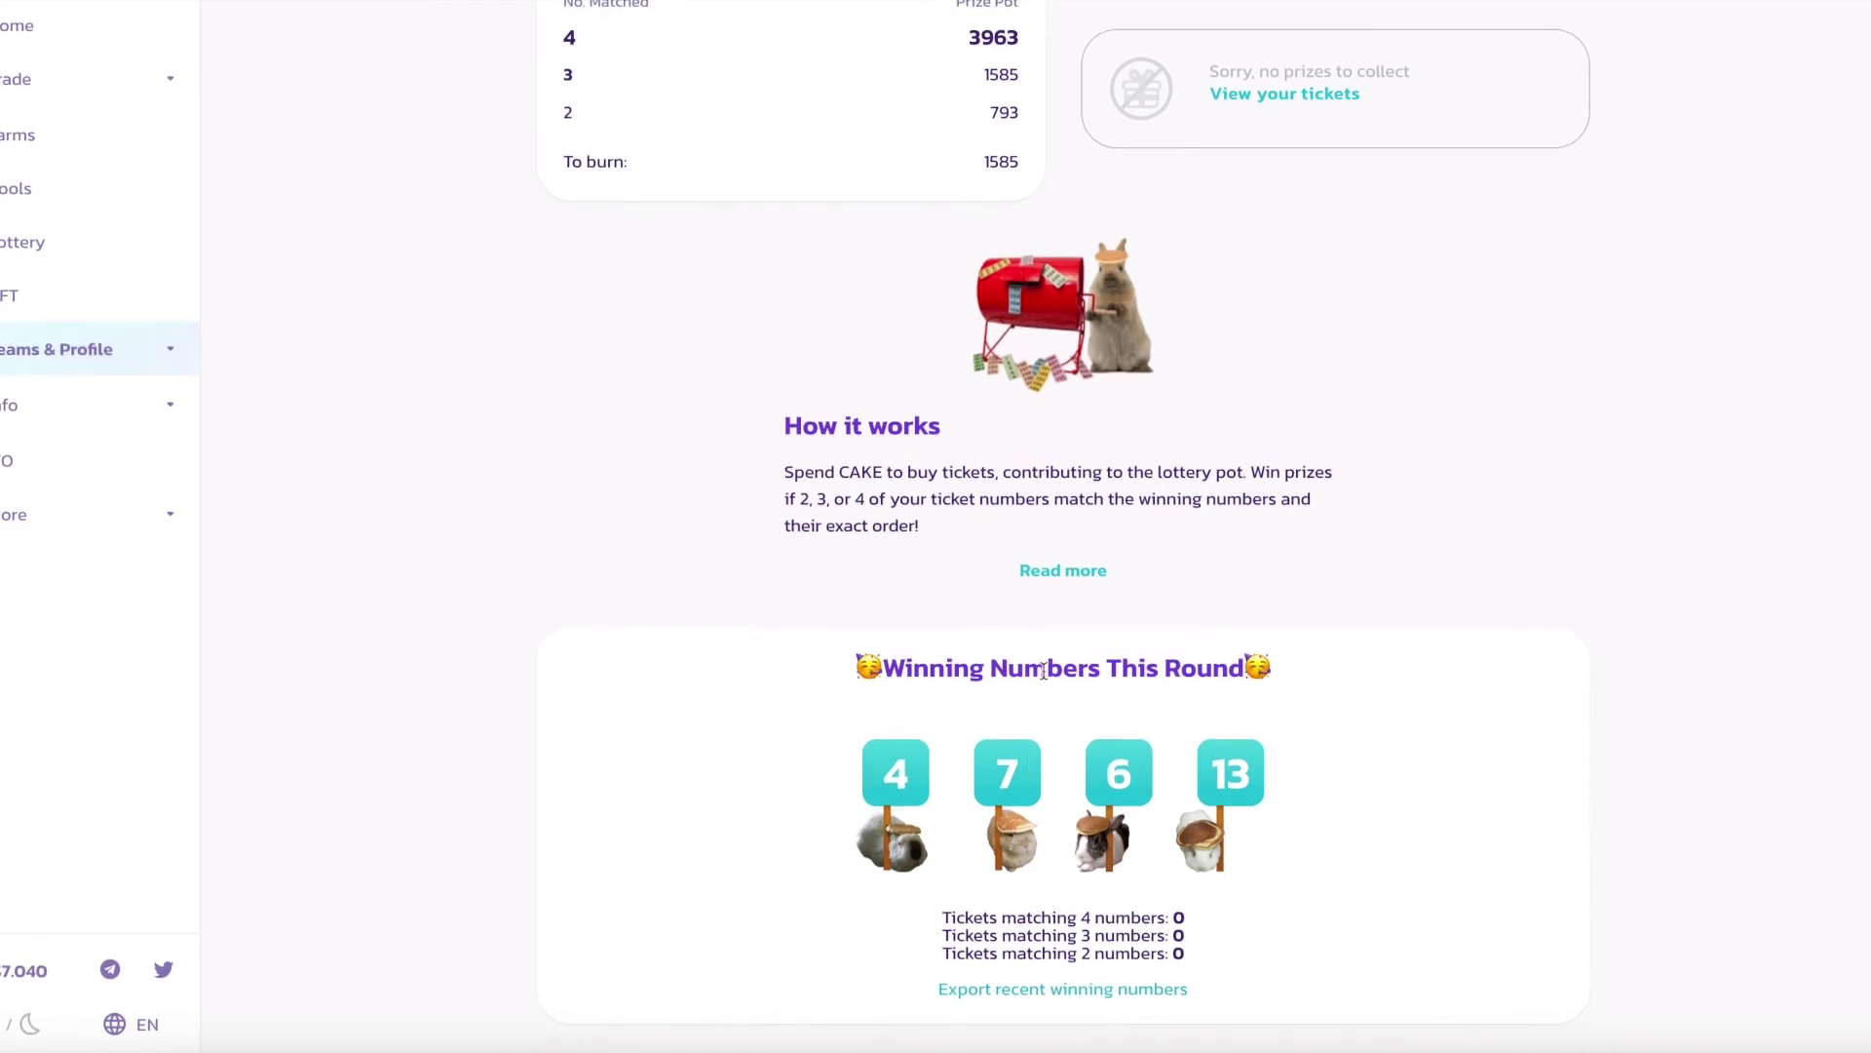
scroll(1043, 670, up, 4)
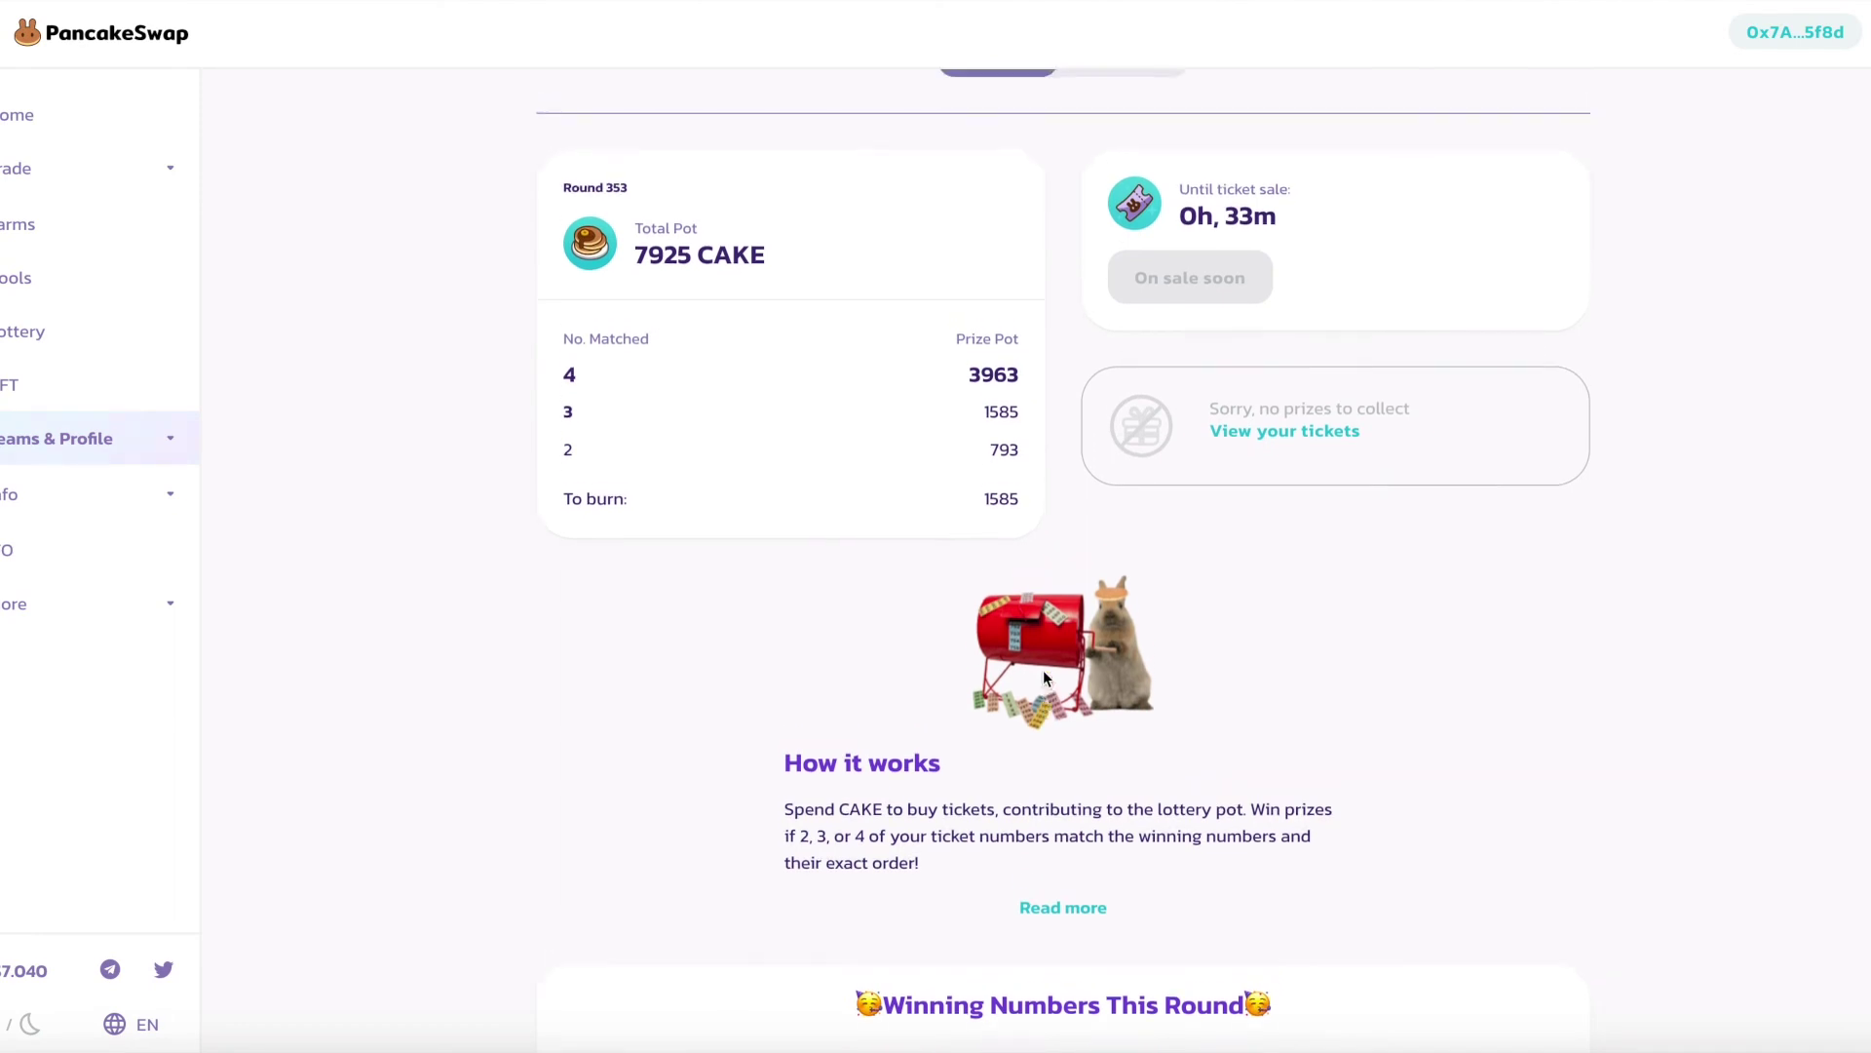
scroll(1042, 670, down, 2)
- Open the lottery documentation and read the Winning Ratio rules for matching 4, 3 and 2 numbers
click(1063, 740)
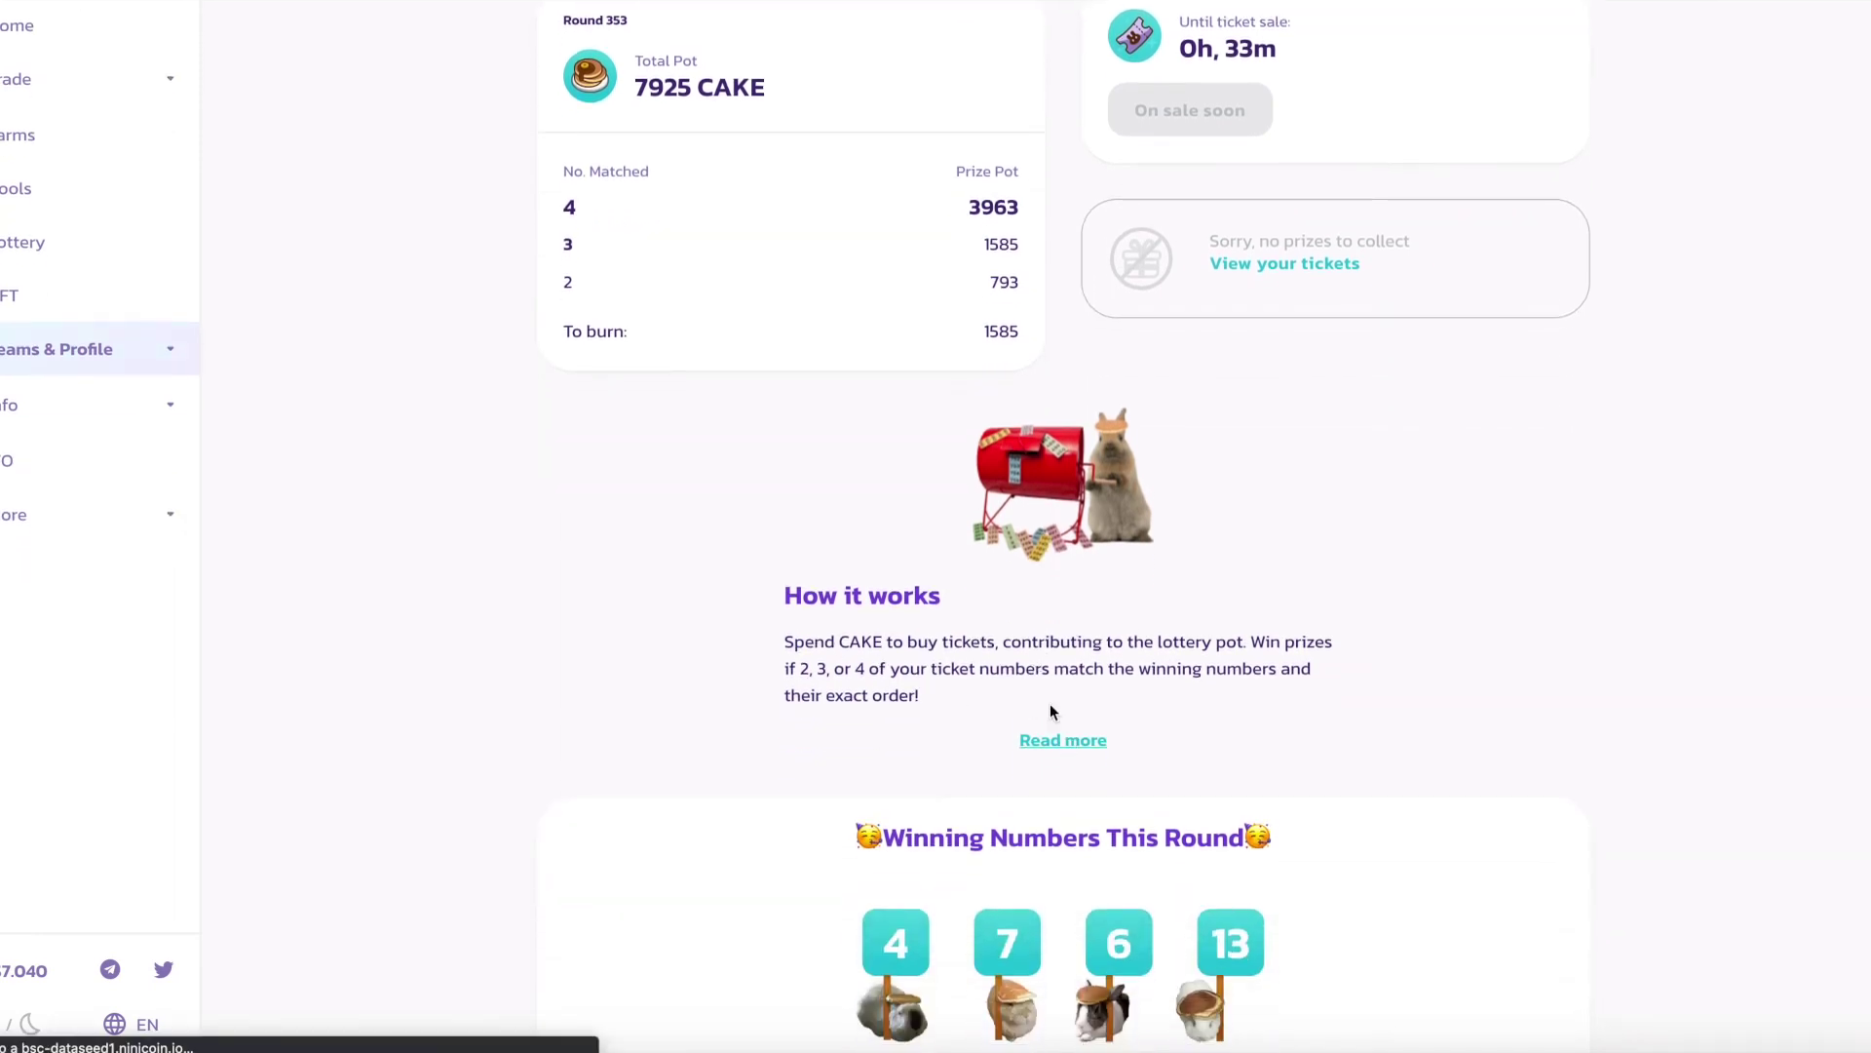
scroll(676, 402, down, 4)
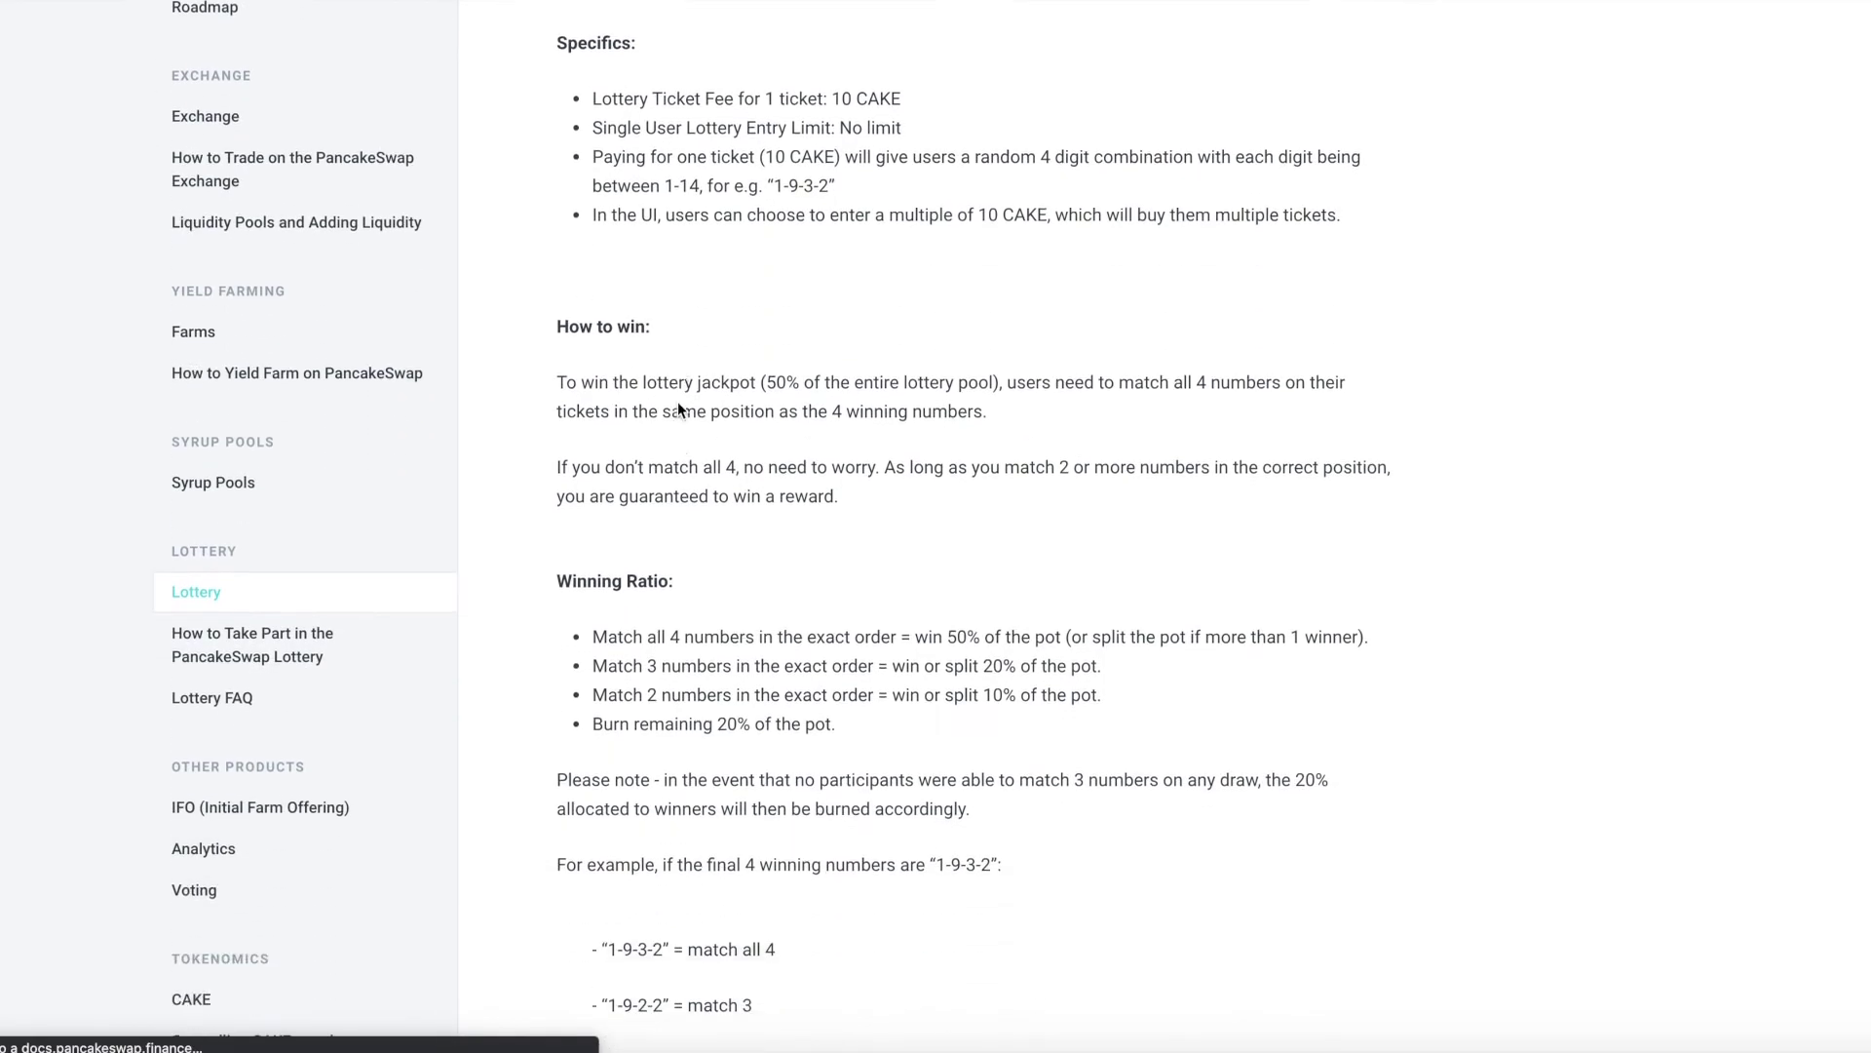
mouse_move(593, 510)
mouse_down()
mouse_move(716, 575)
mouse_move(861, 578)
mouse_move(862, 604)
mouse_up()
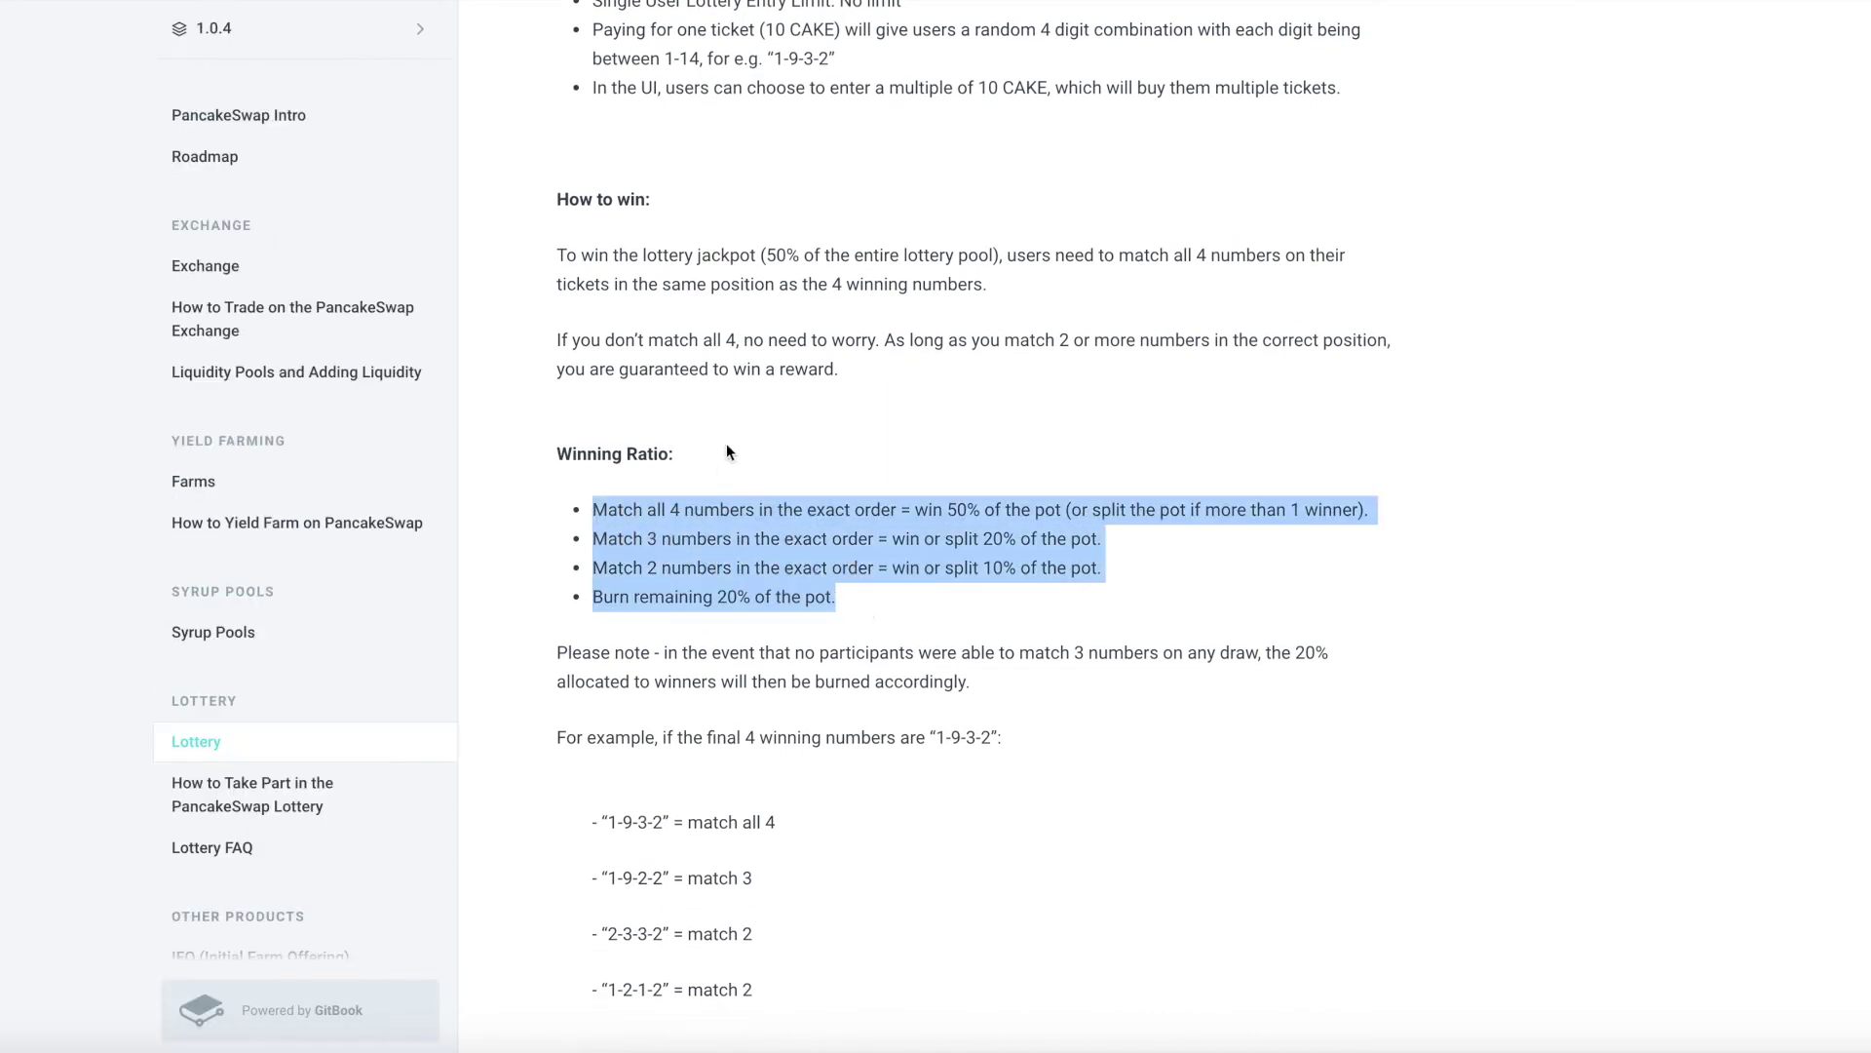
click(685, 502)
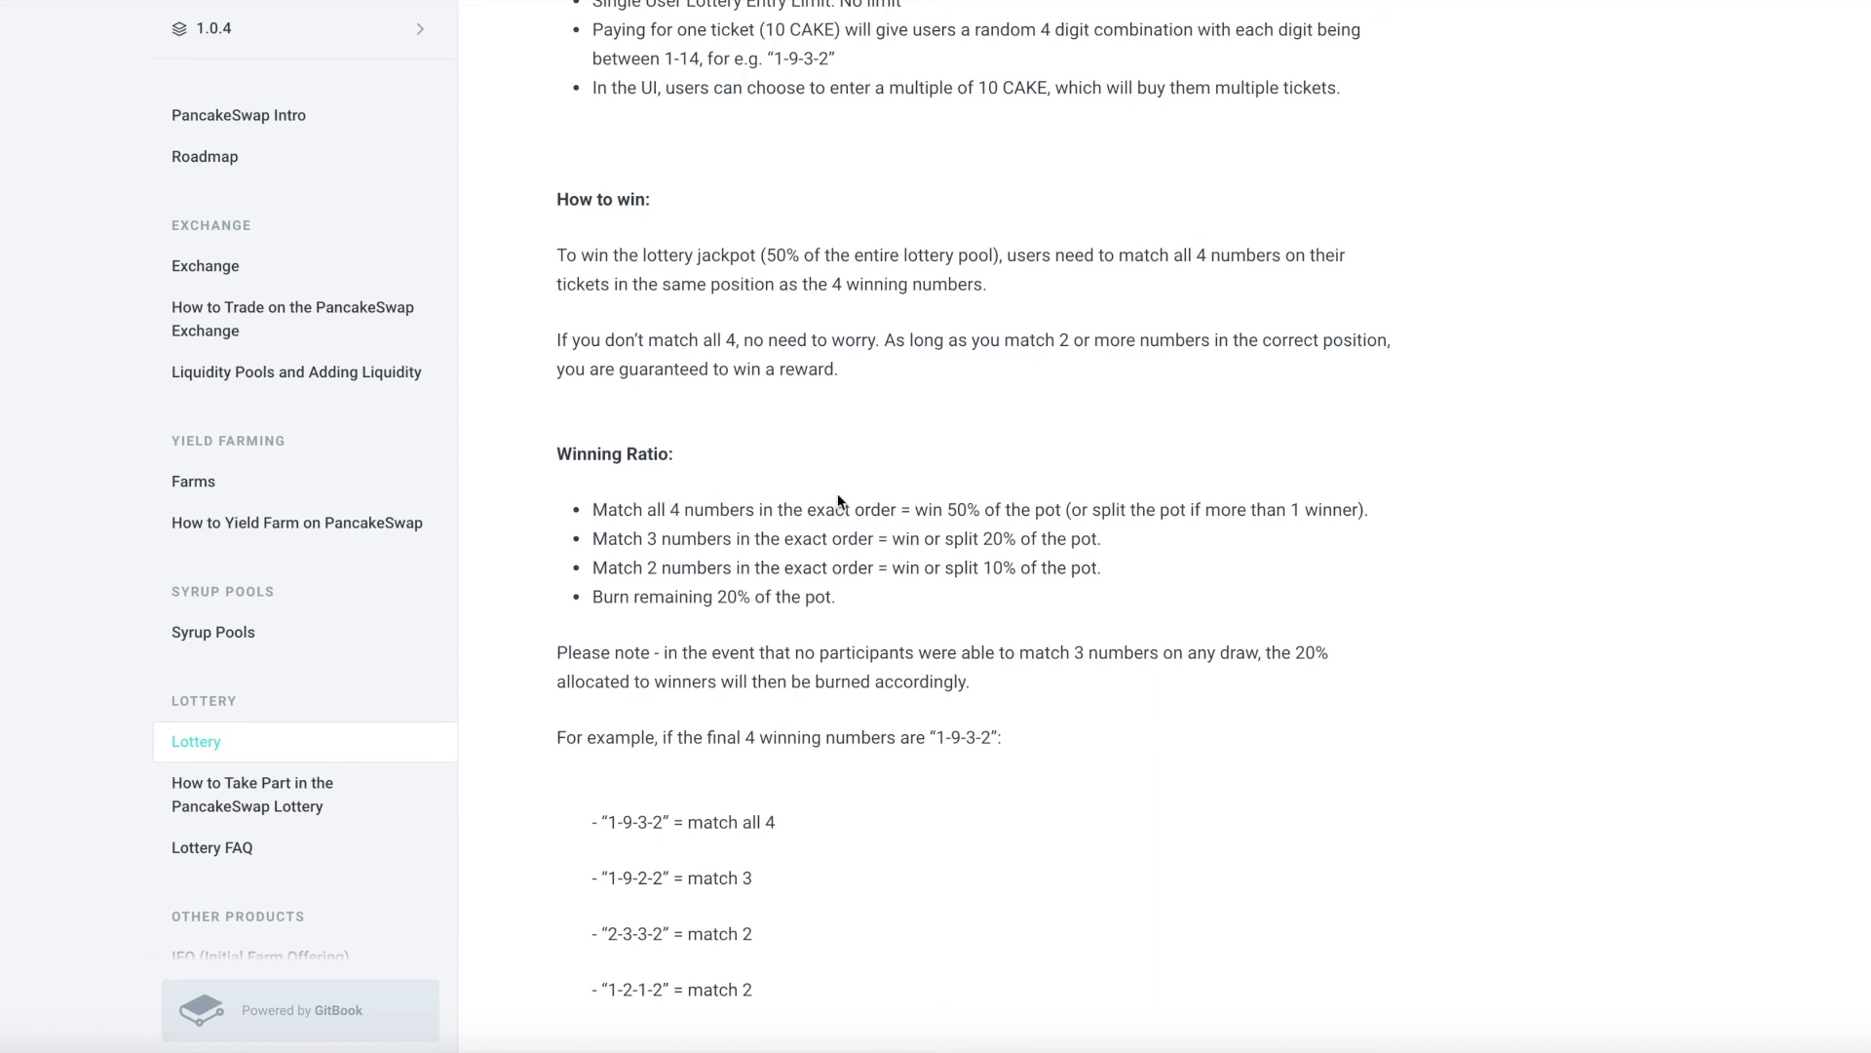
drag(807, 509, 979, 507)
drag(644, 539, 749, 539)
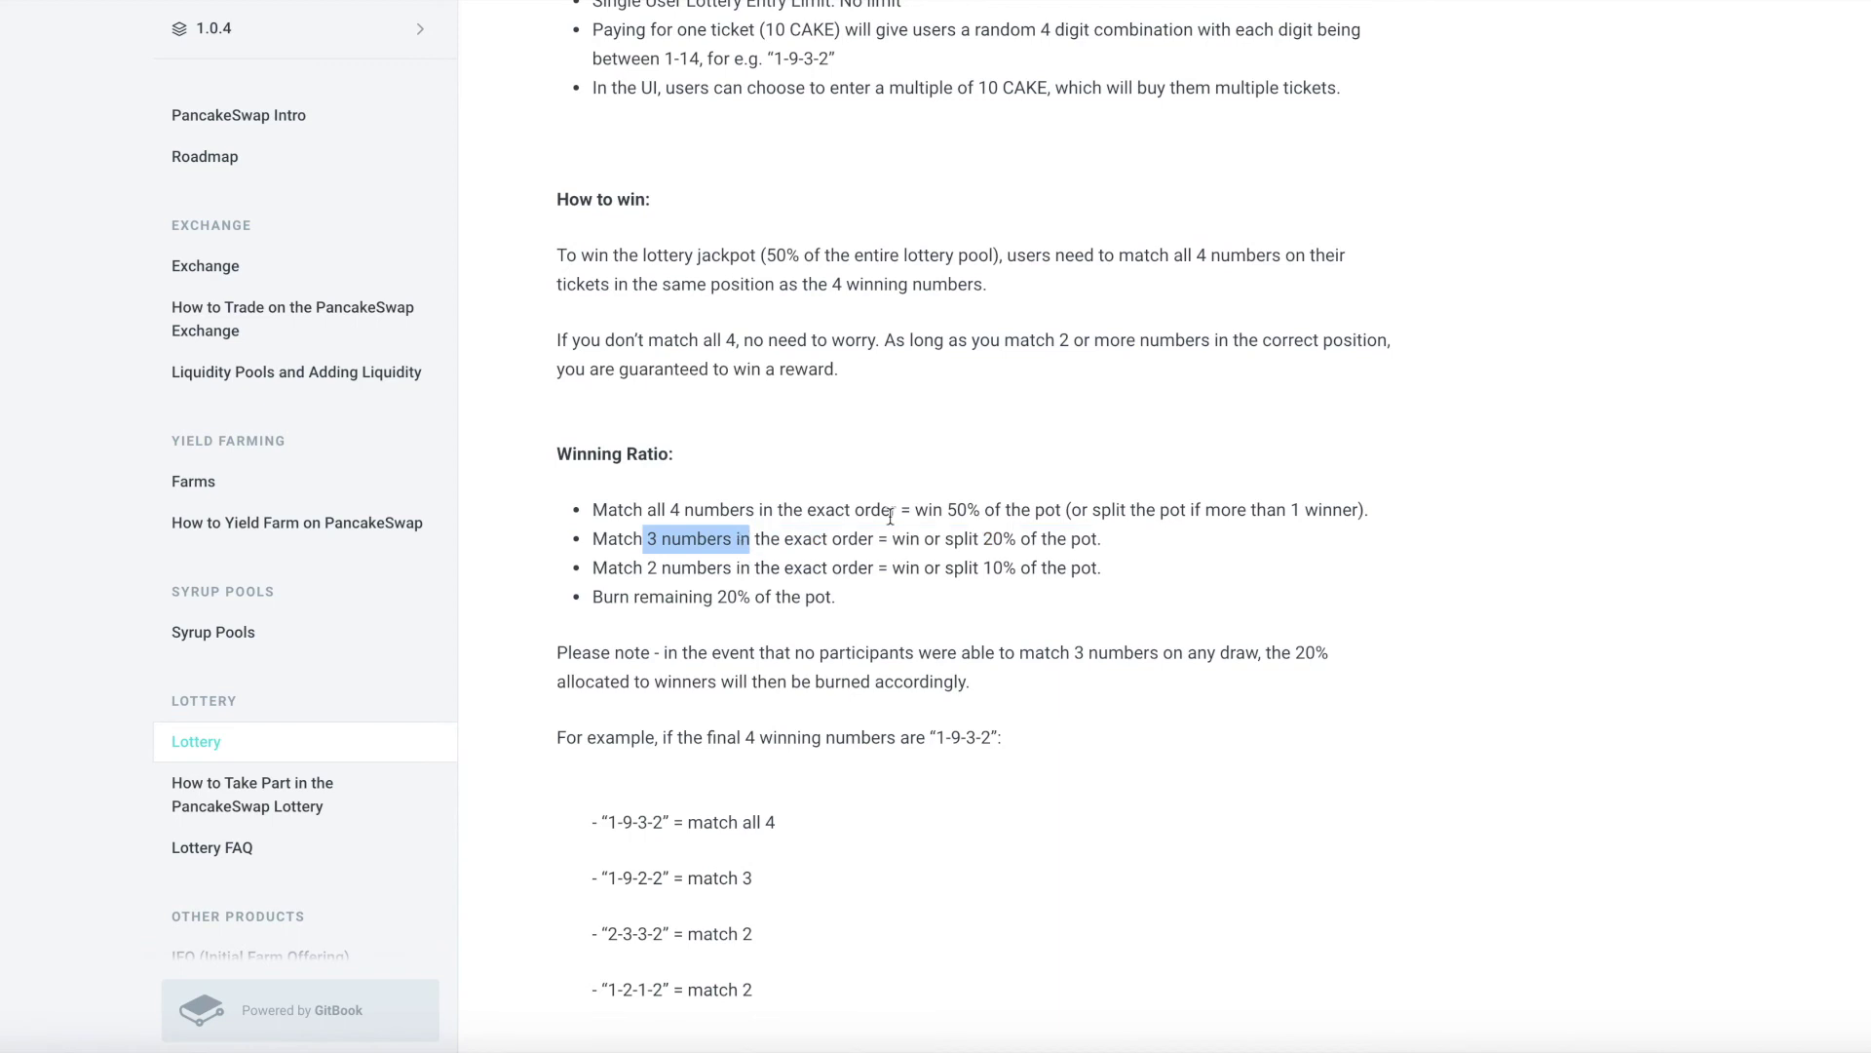
drag(983, 539, 1005, 539)
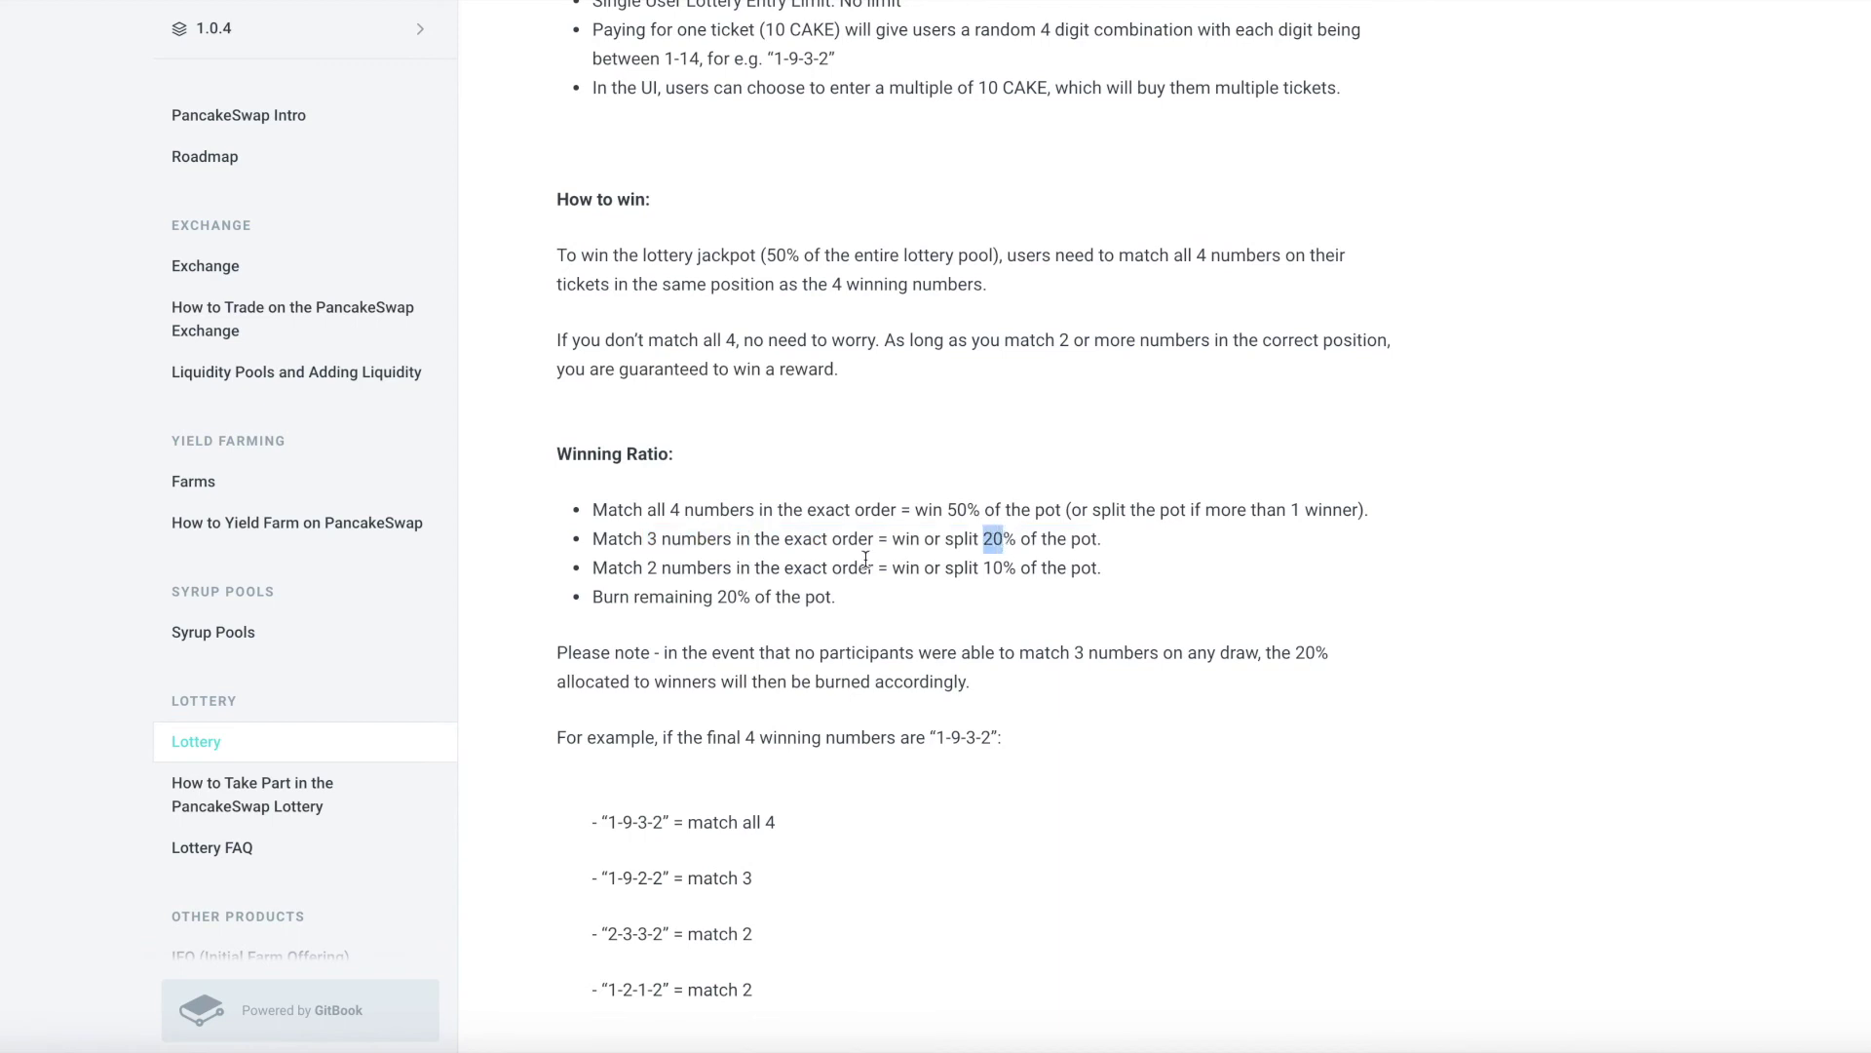
drag(643, 567, 672, 567)
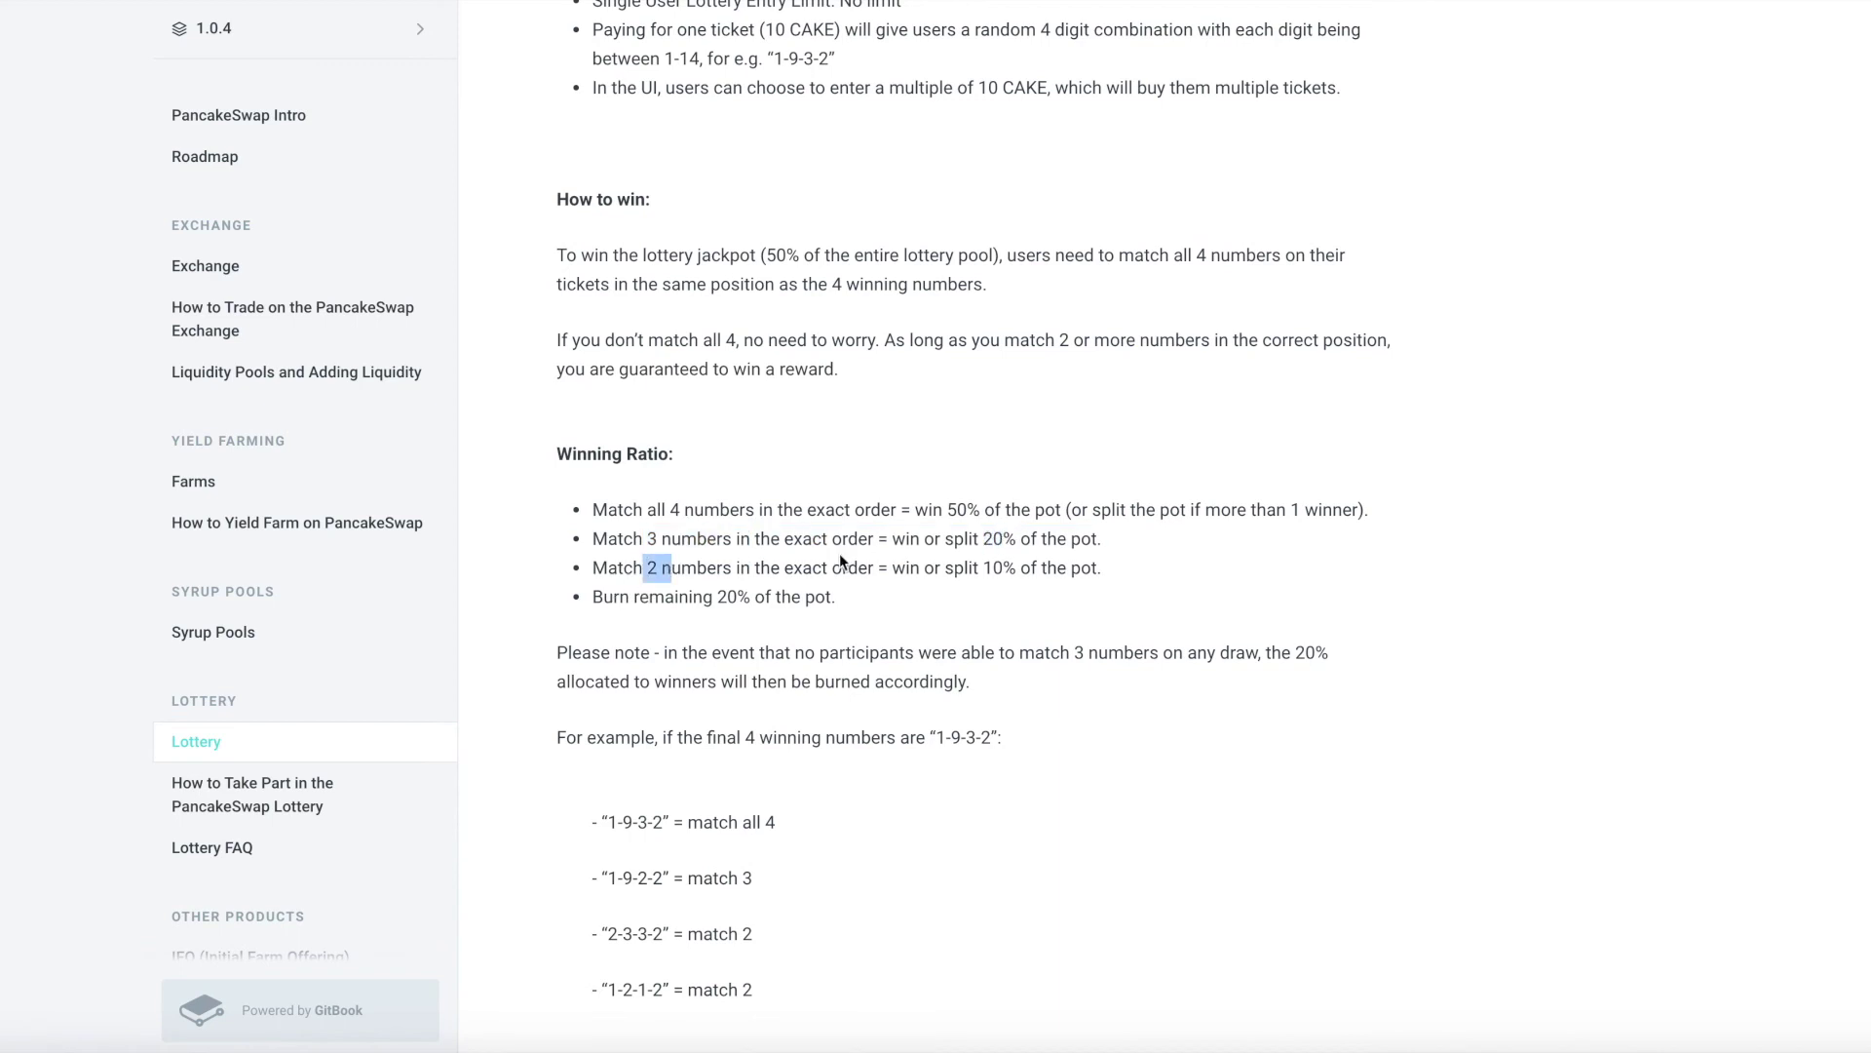
drag(993, 568, 1016, 568)
click(722, 590)
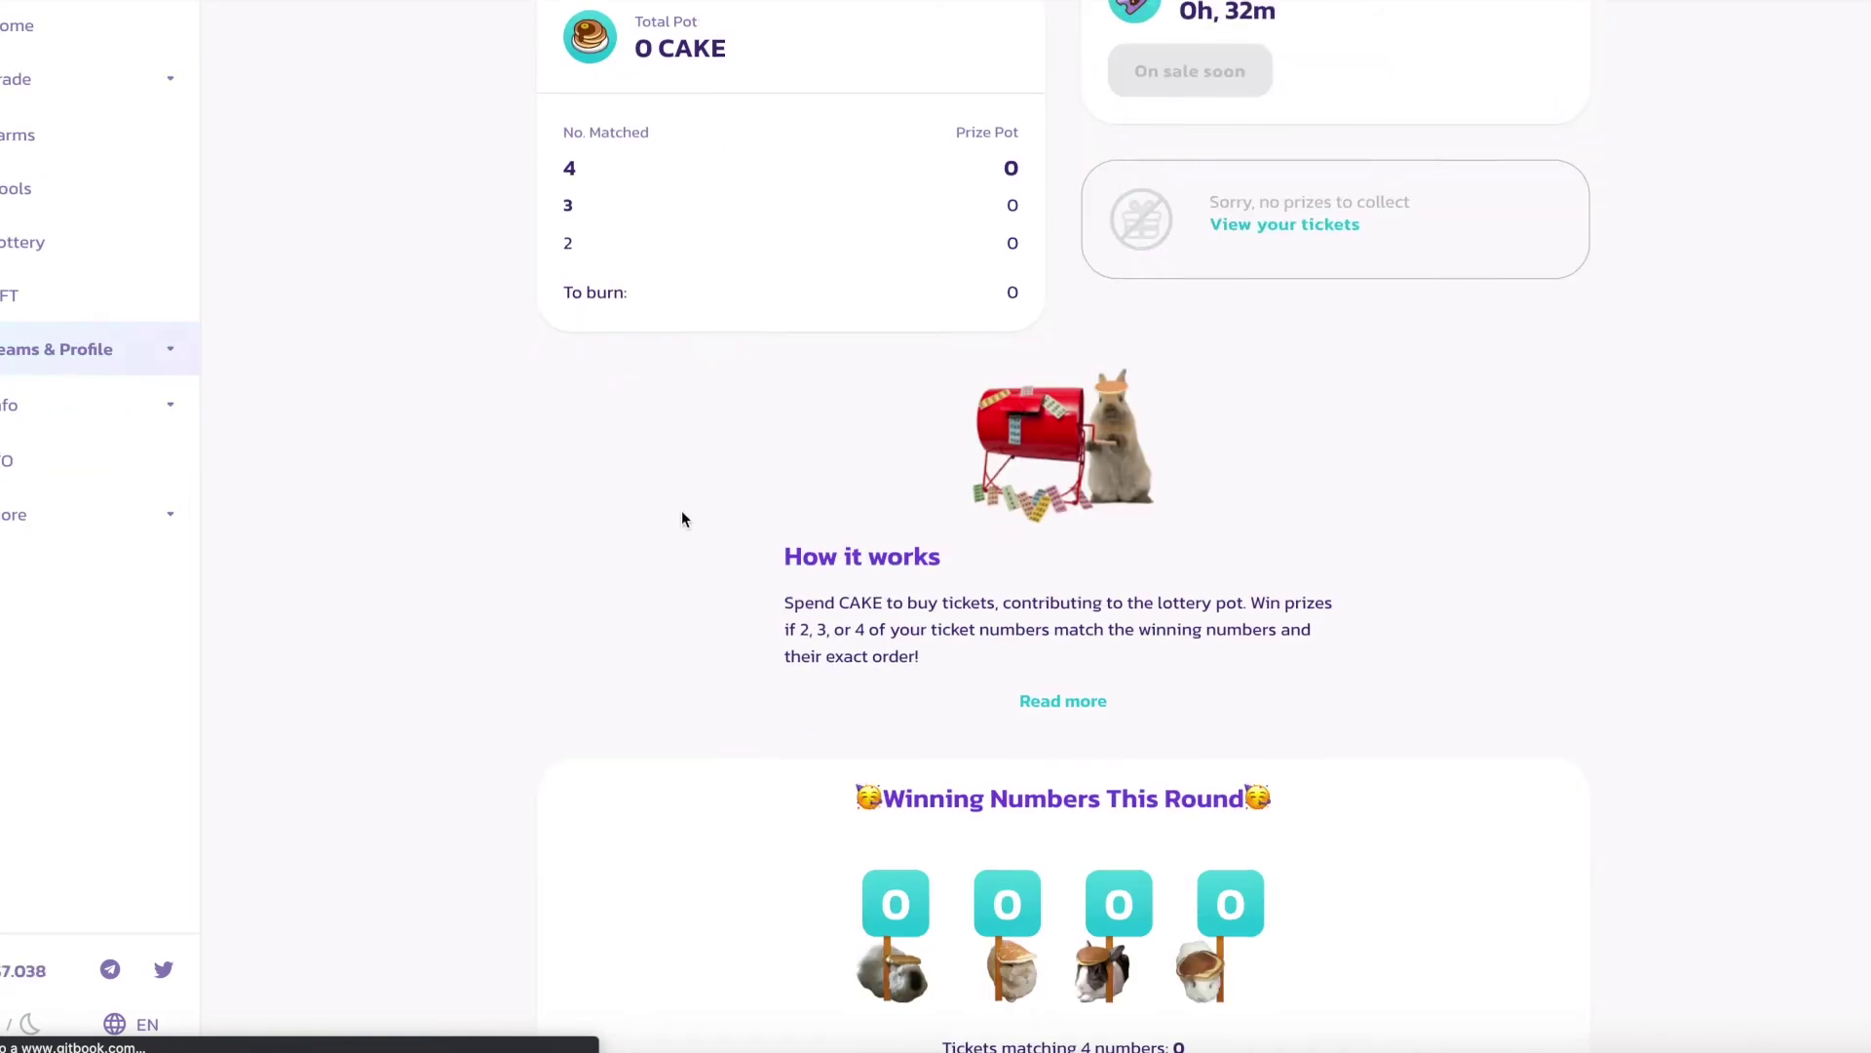
- Return to the lottery page and compare the prize pot for four matched numbers with the total pot
scroll(681, 517, up, 3)
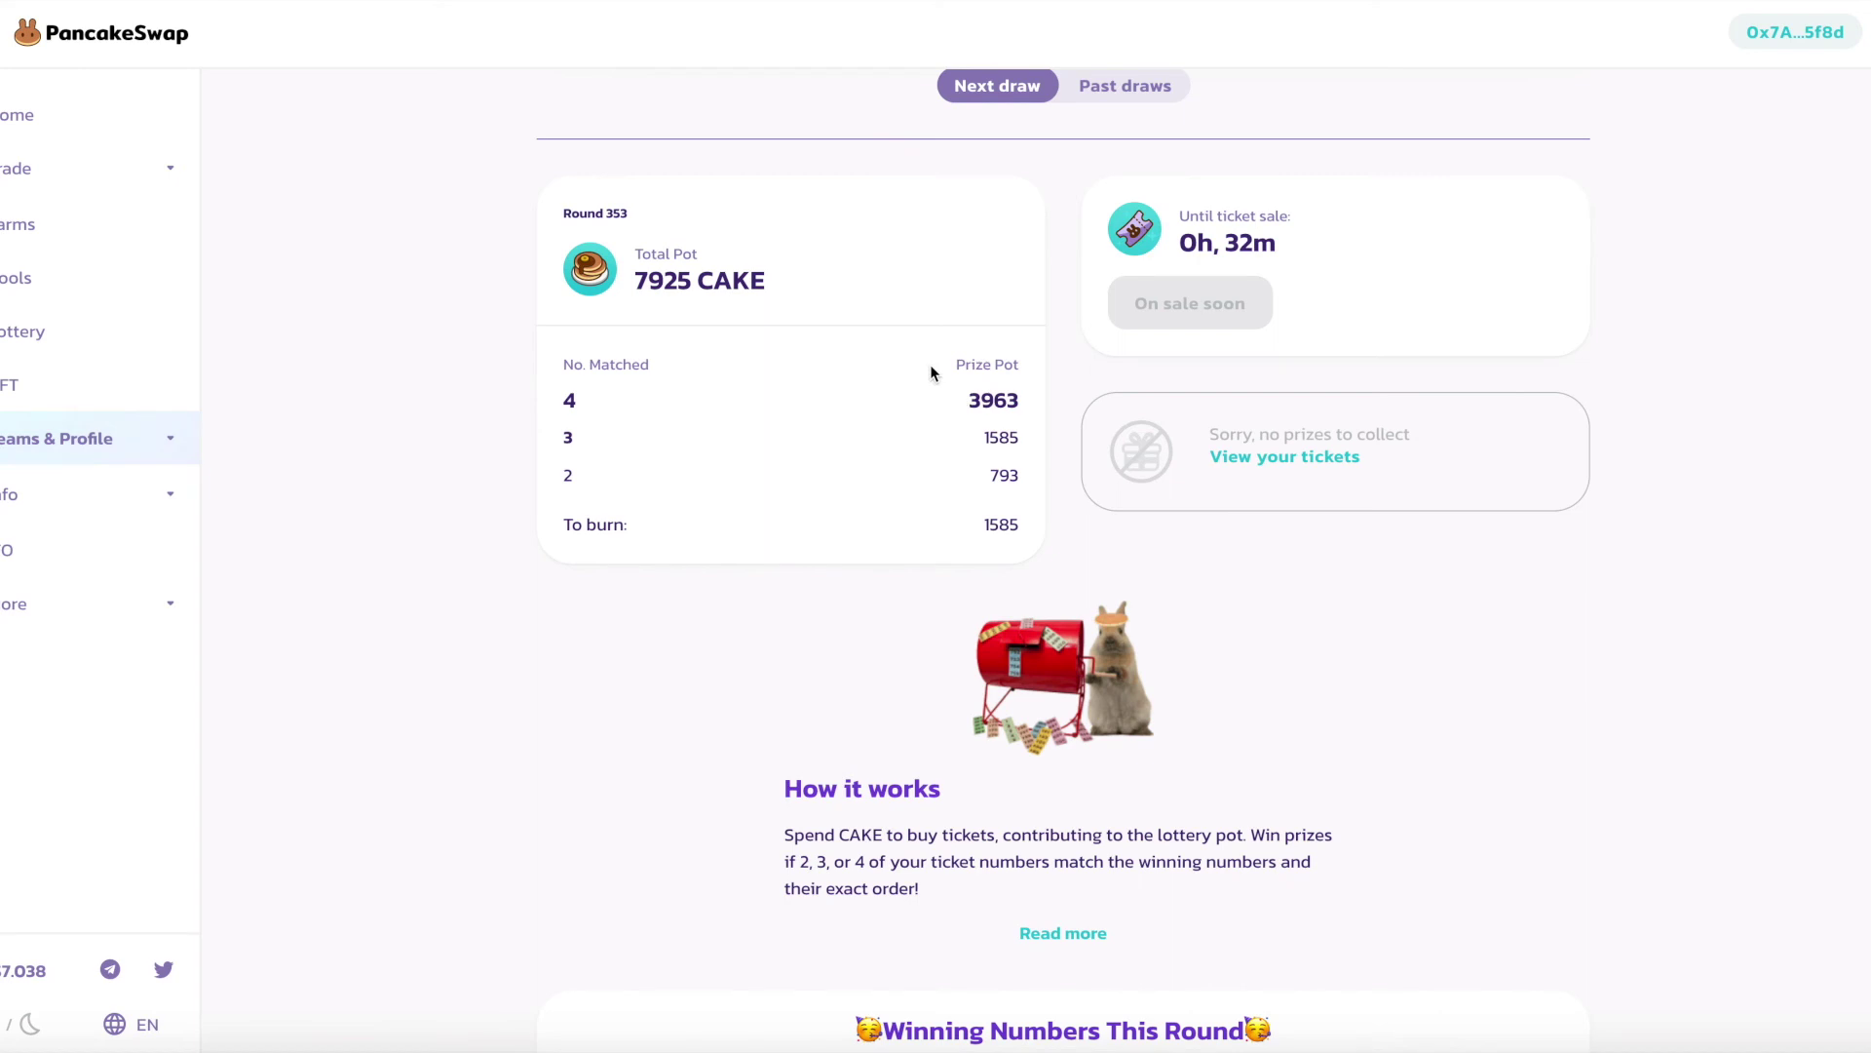
double_click(970, 401)
click(1025, 411)
double_click(1013, 399)
drag(635, 283, 704, 289)
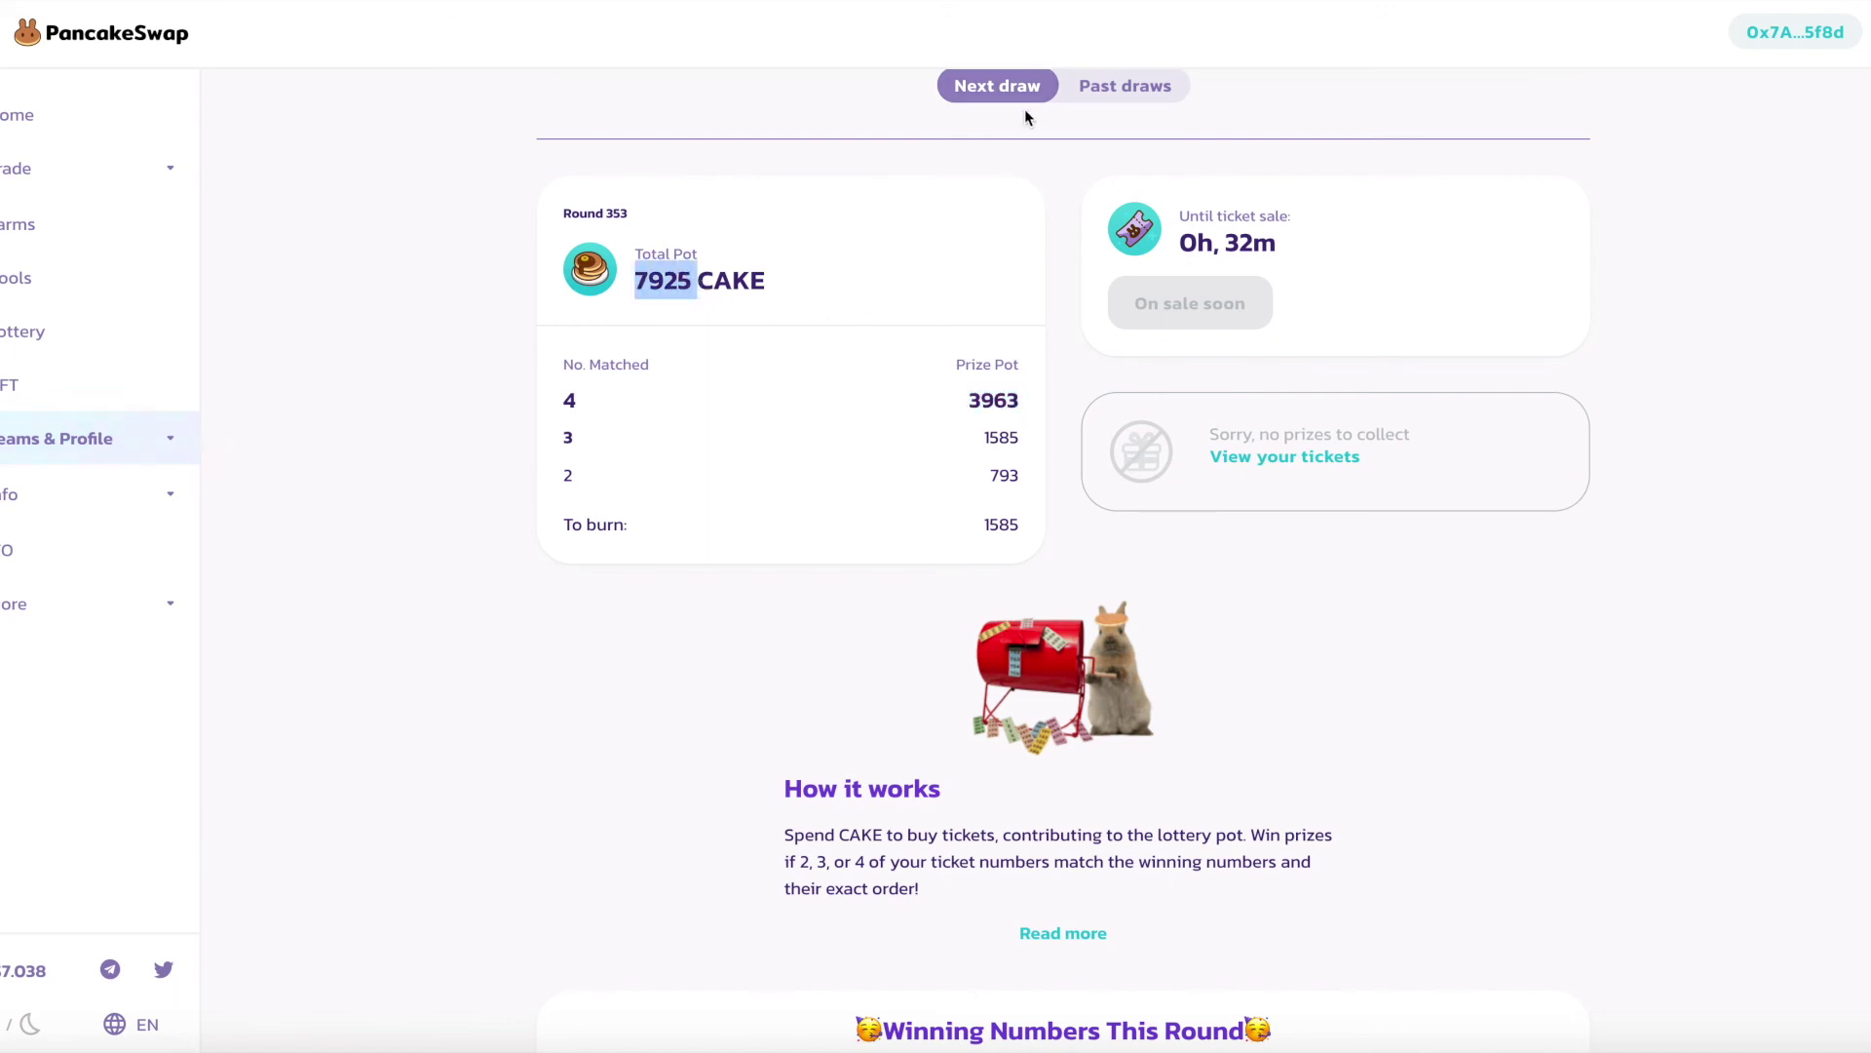
- Show the past draws and check the total prizes of round 352
scroll(1024, 109, up, 1)
click(1126, 134)
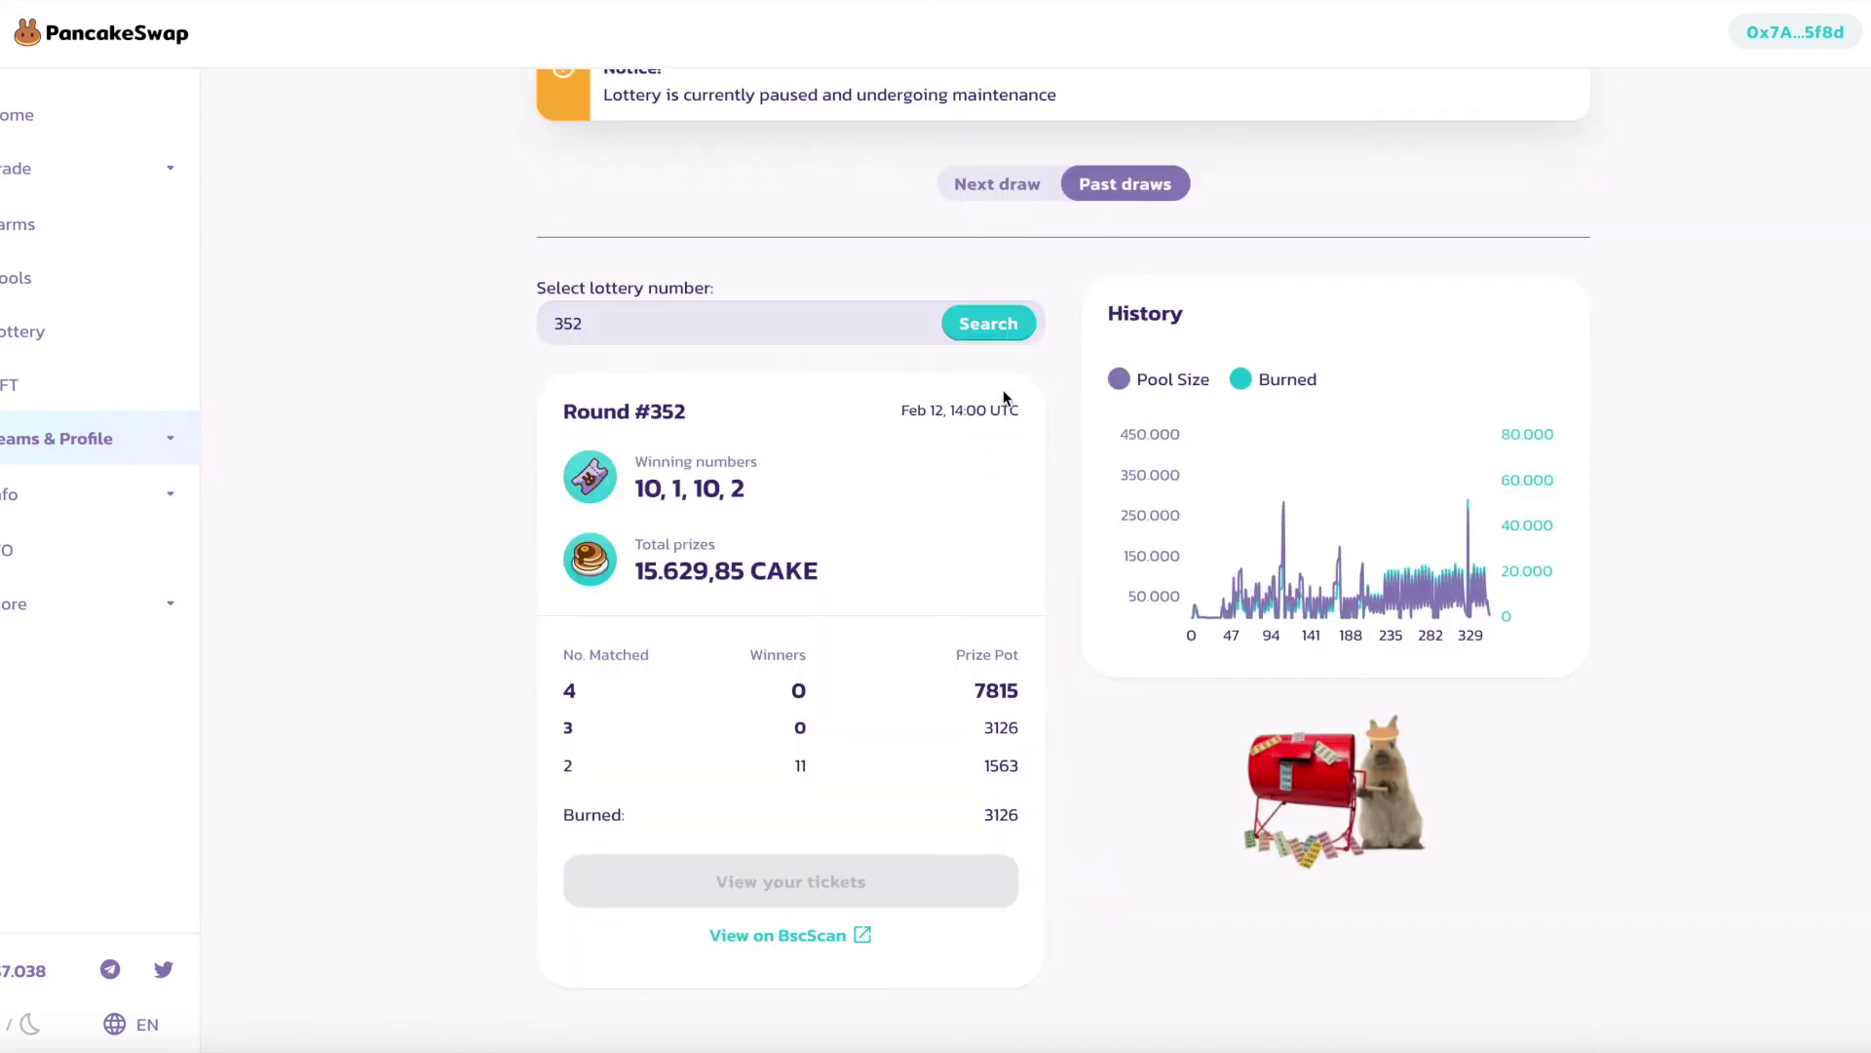
drag(824, 569, 631, 573)
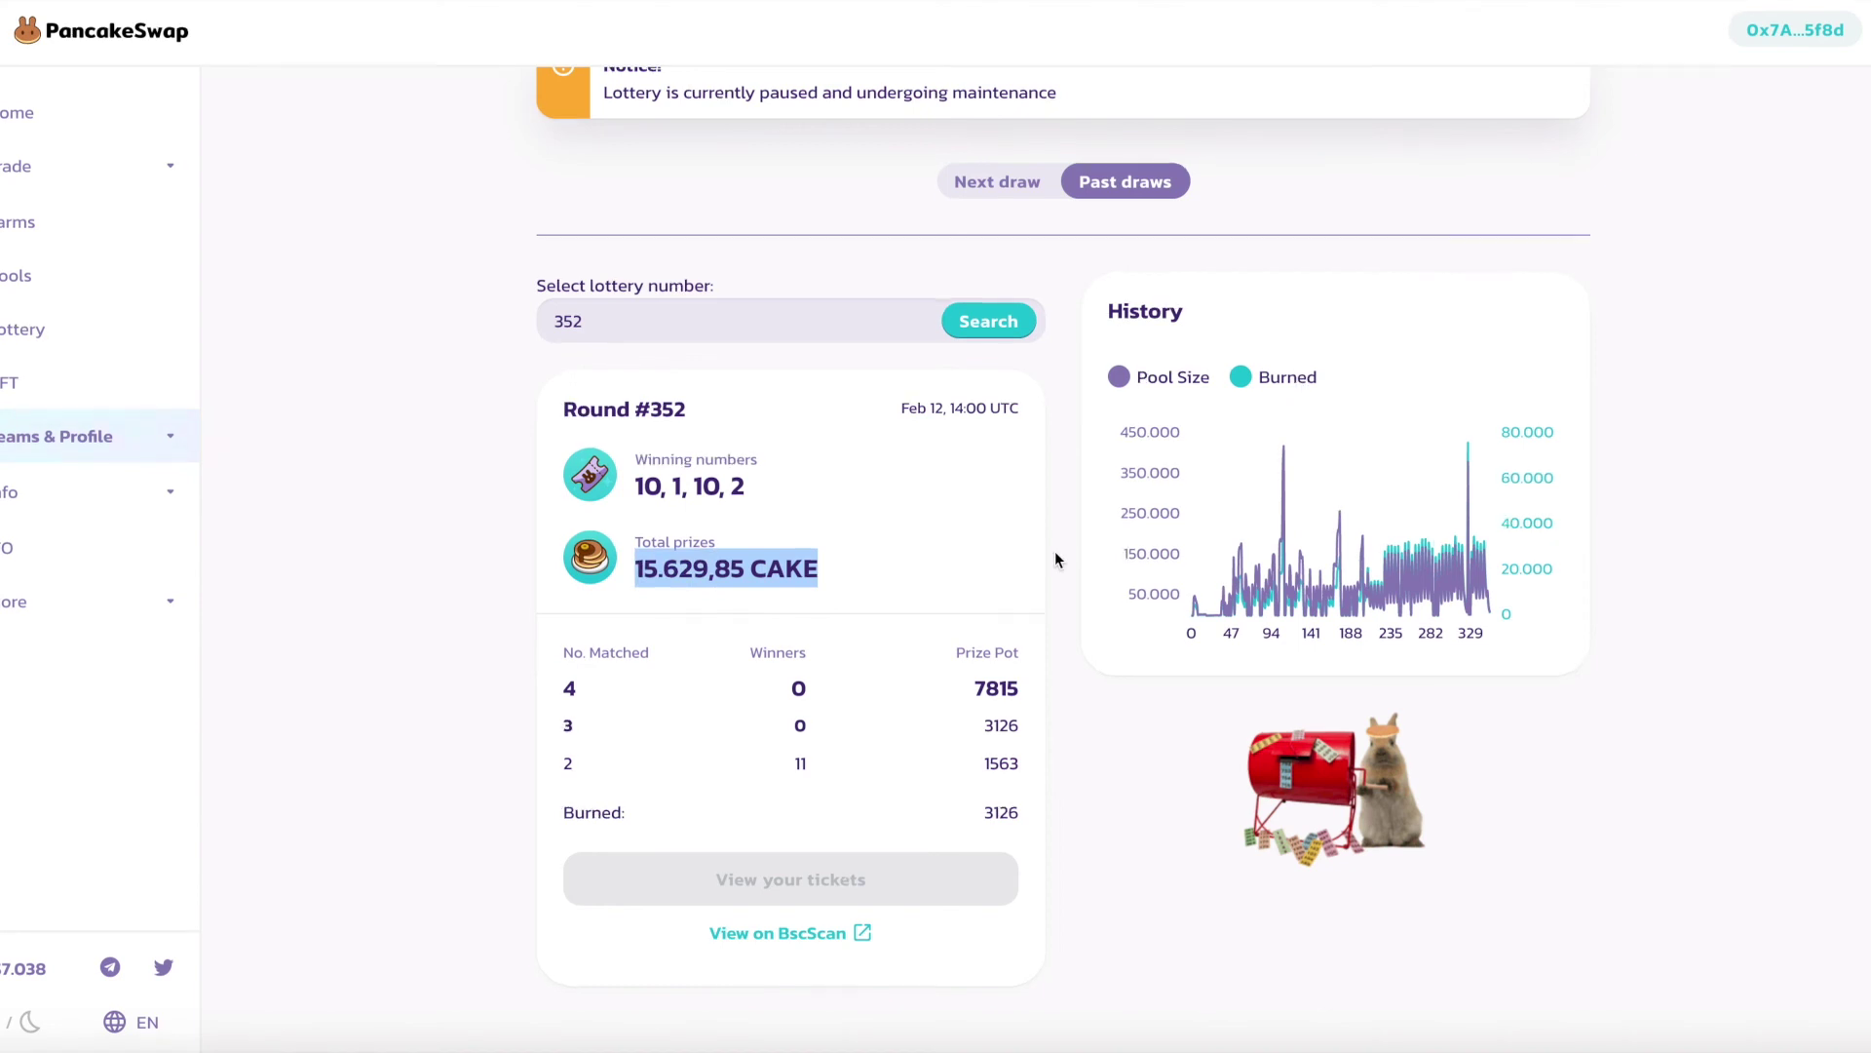
- Go back to the next draw and check the time until ticket sale and the total pot
click(998, 204)
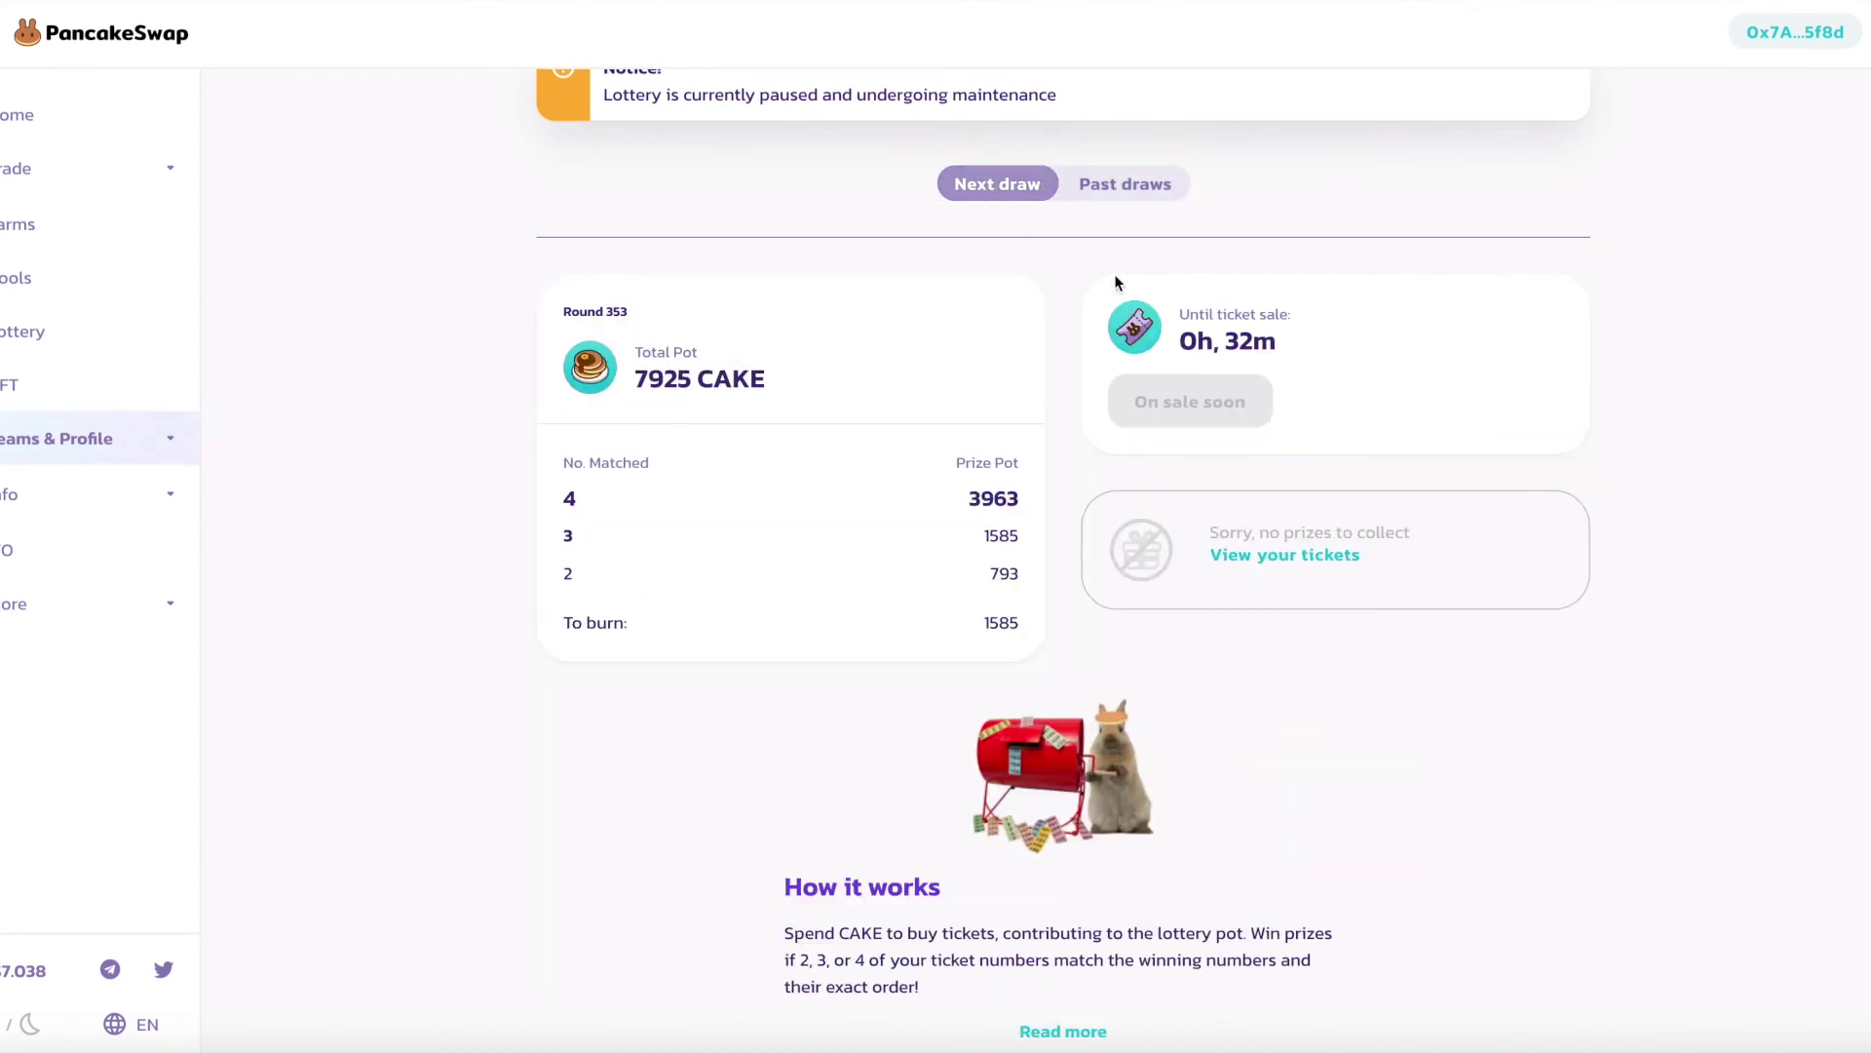
drag(1292, 344, 1172, 337)
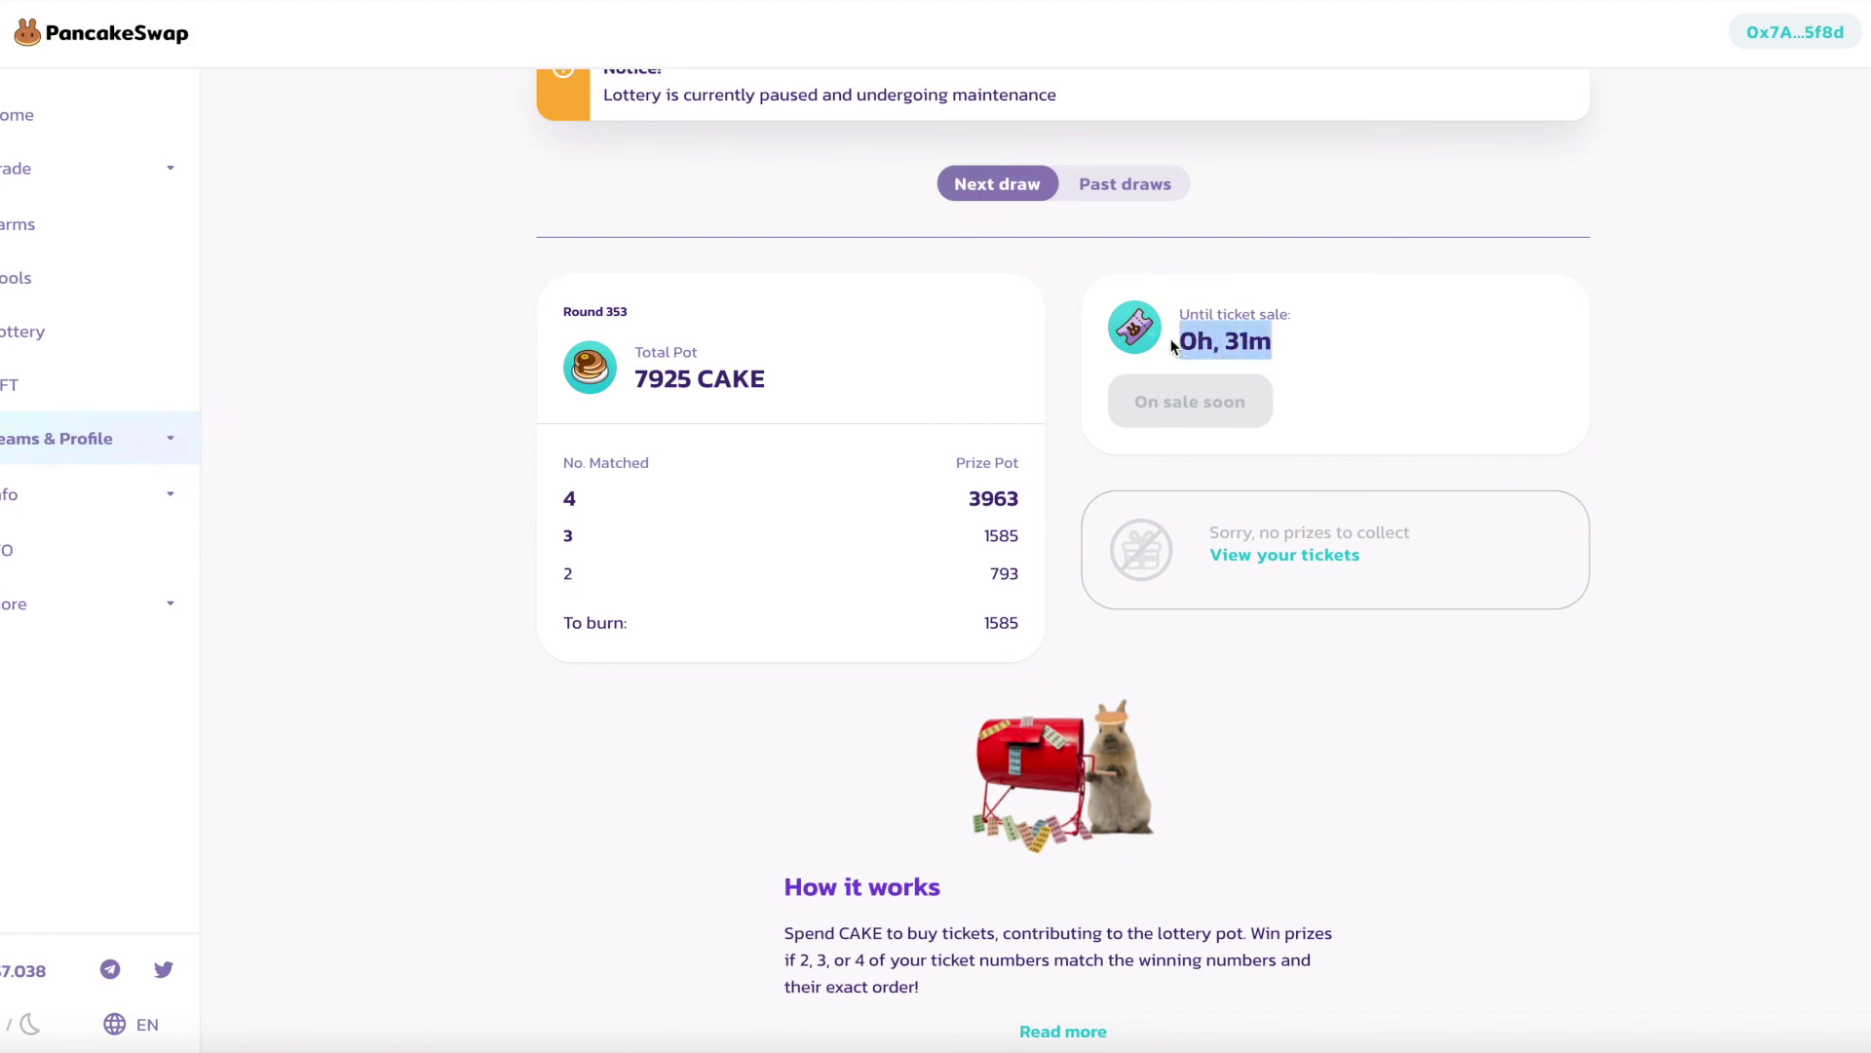
scroll(1362, 469, down, 5)
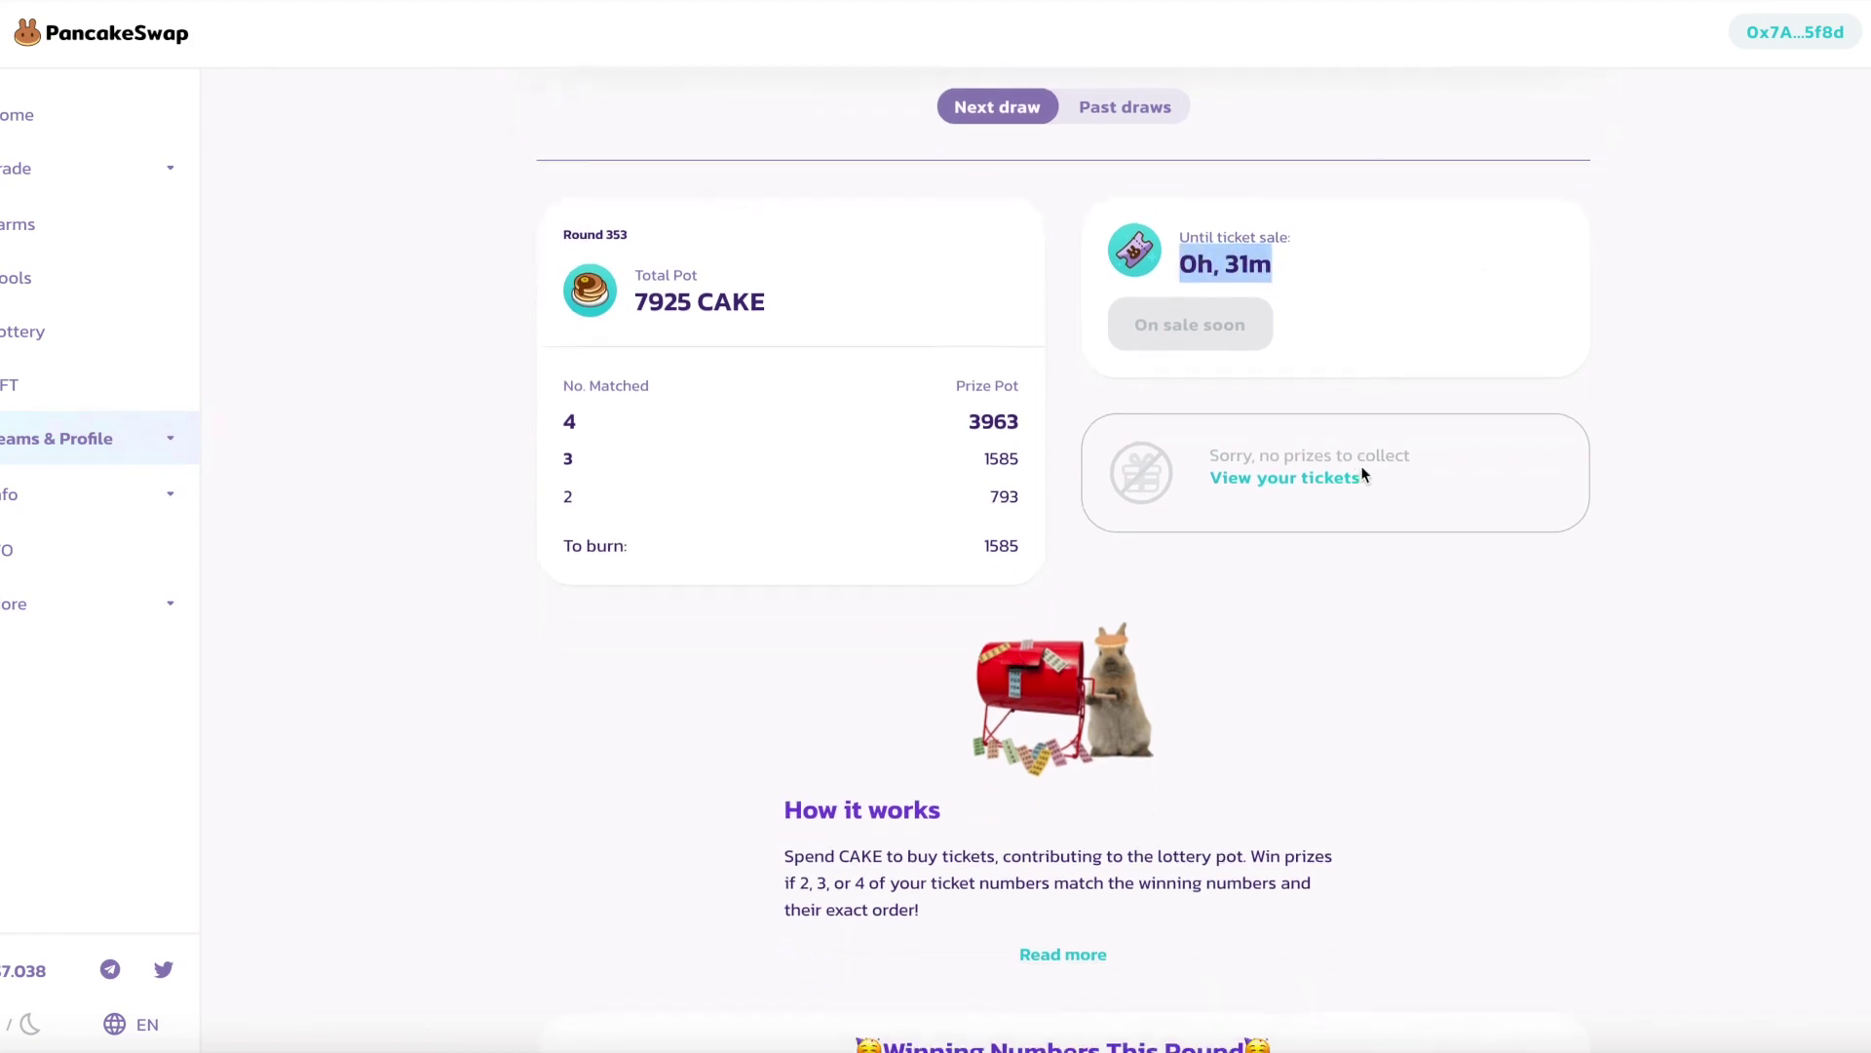
scroll(1360, 465, up, 8)
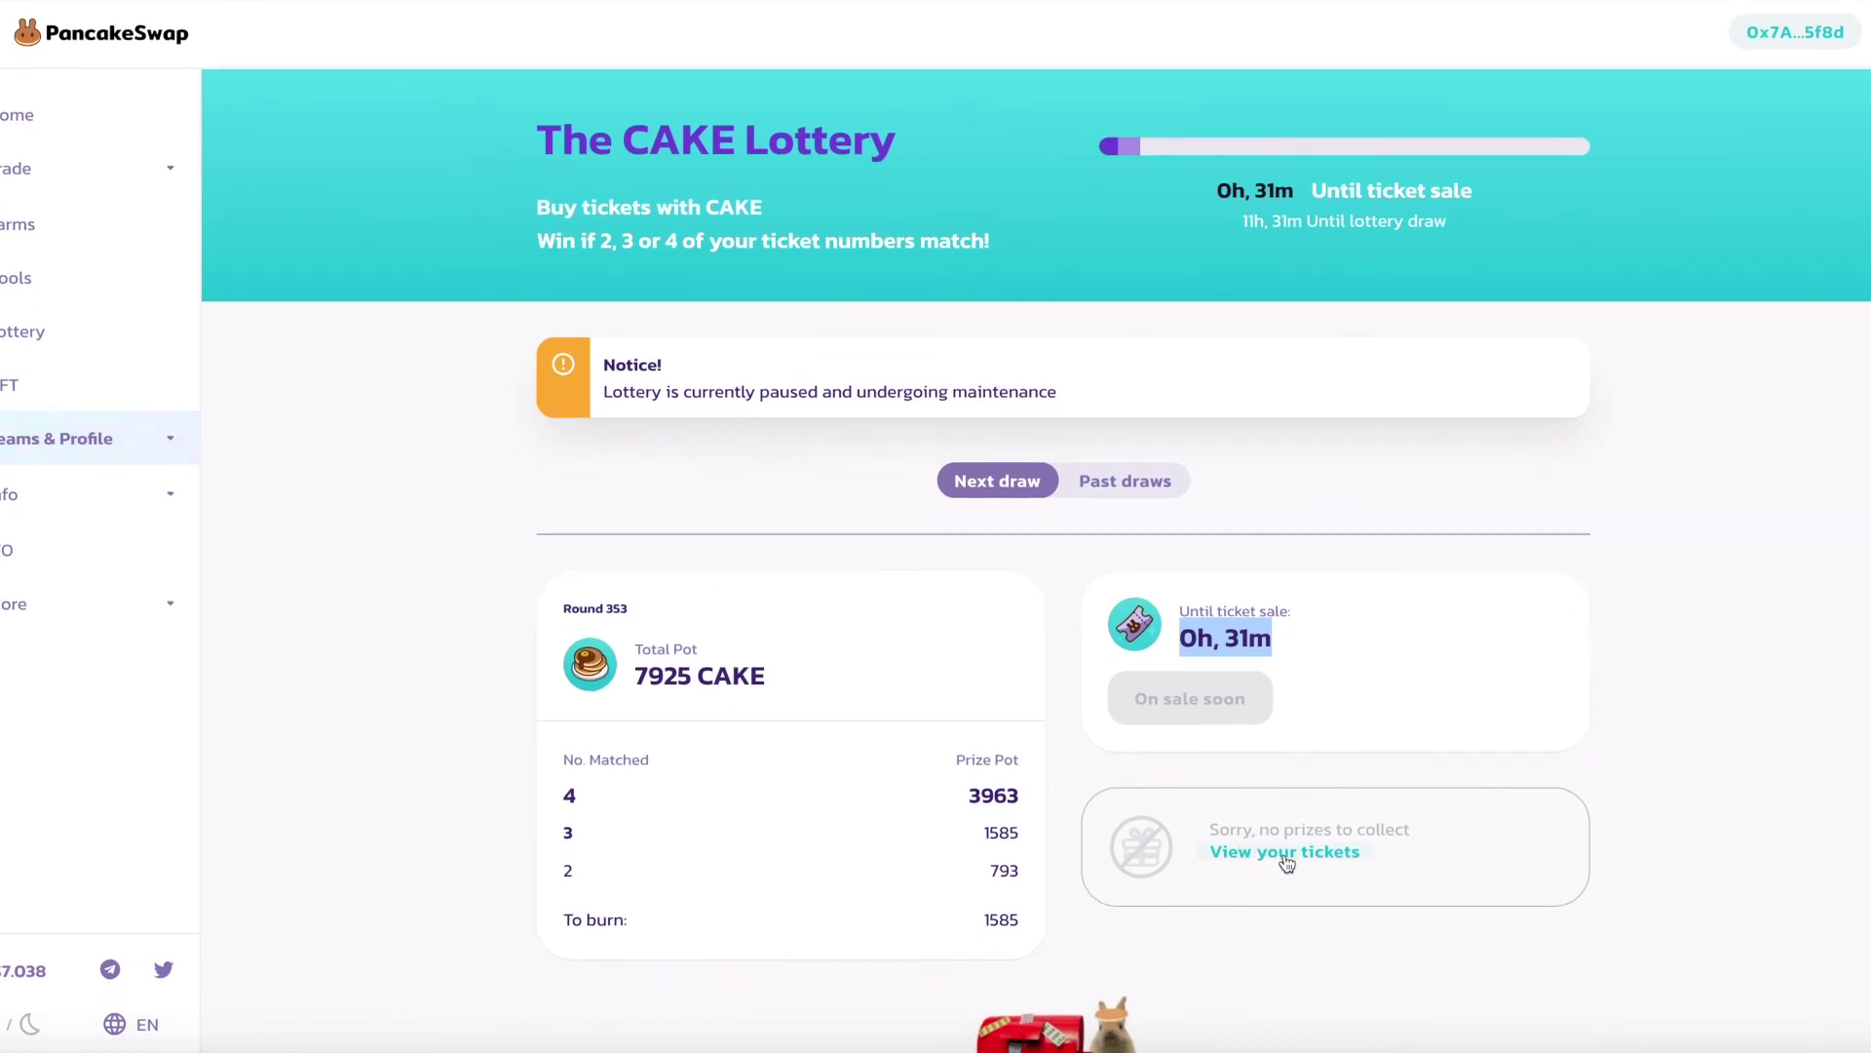
scroll(1261, 805, down, 2)
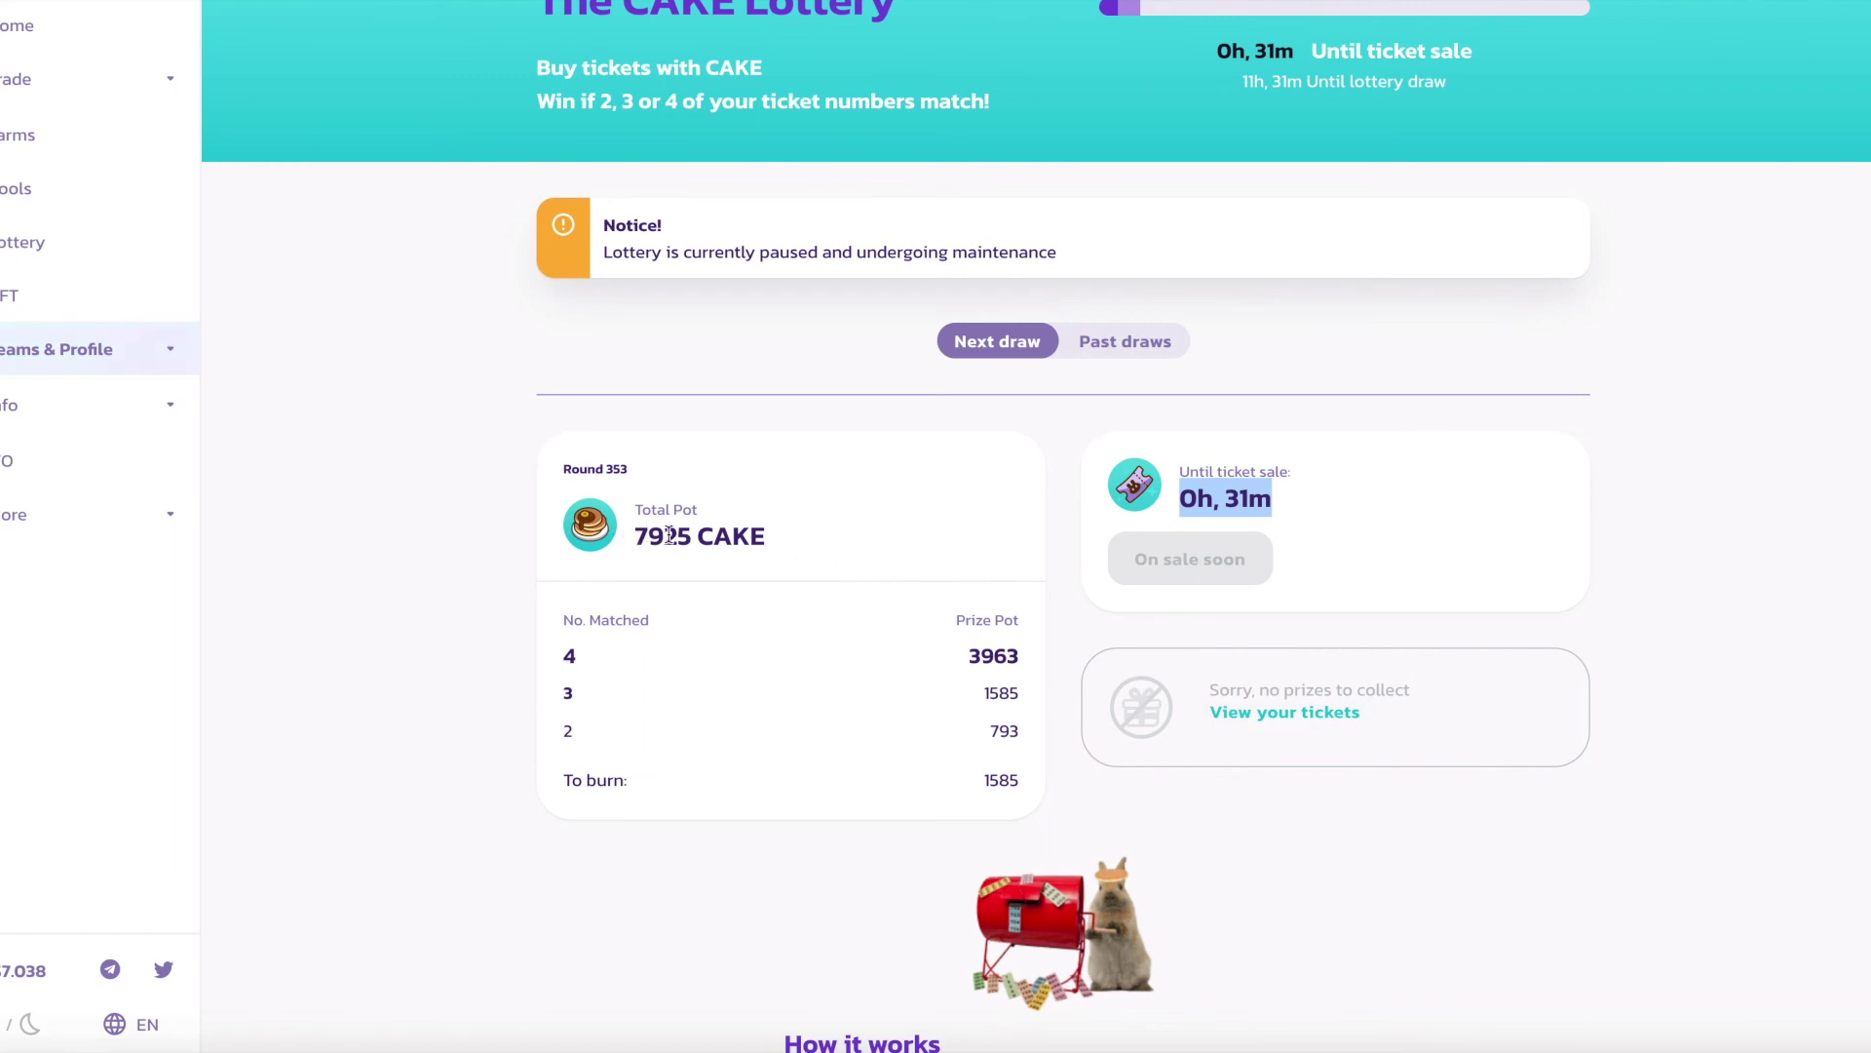
drag(639, 539, 716, 546)
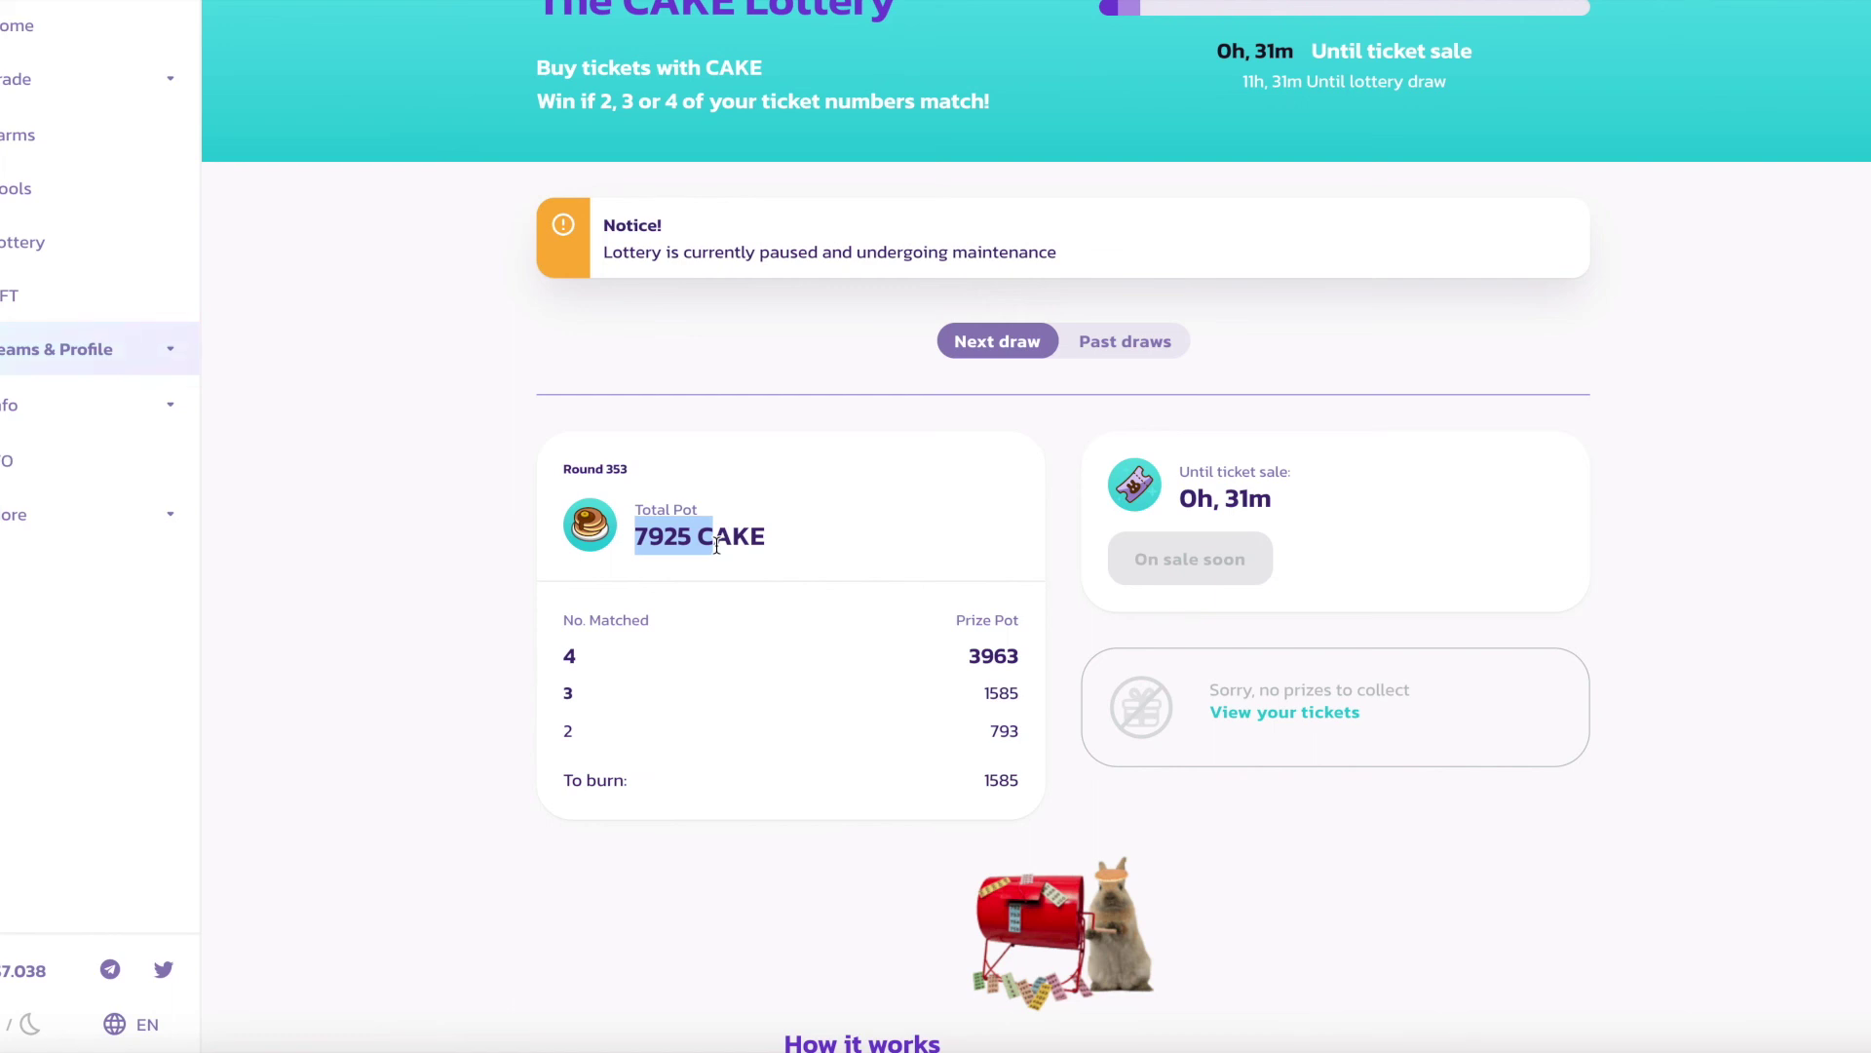
scroll(979, 517, down, 1)
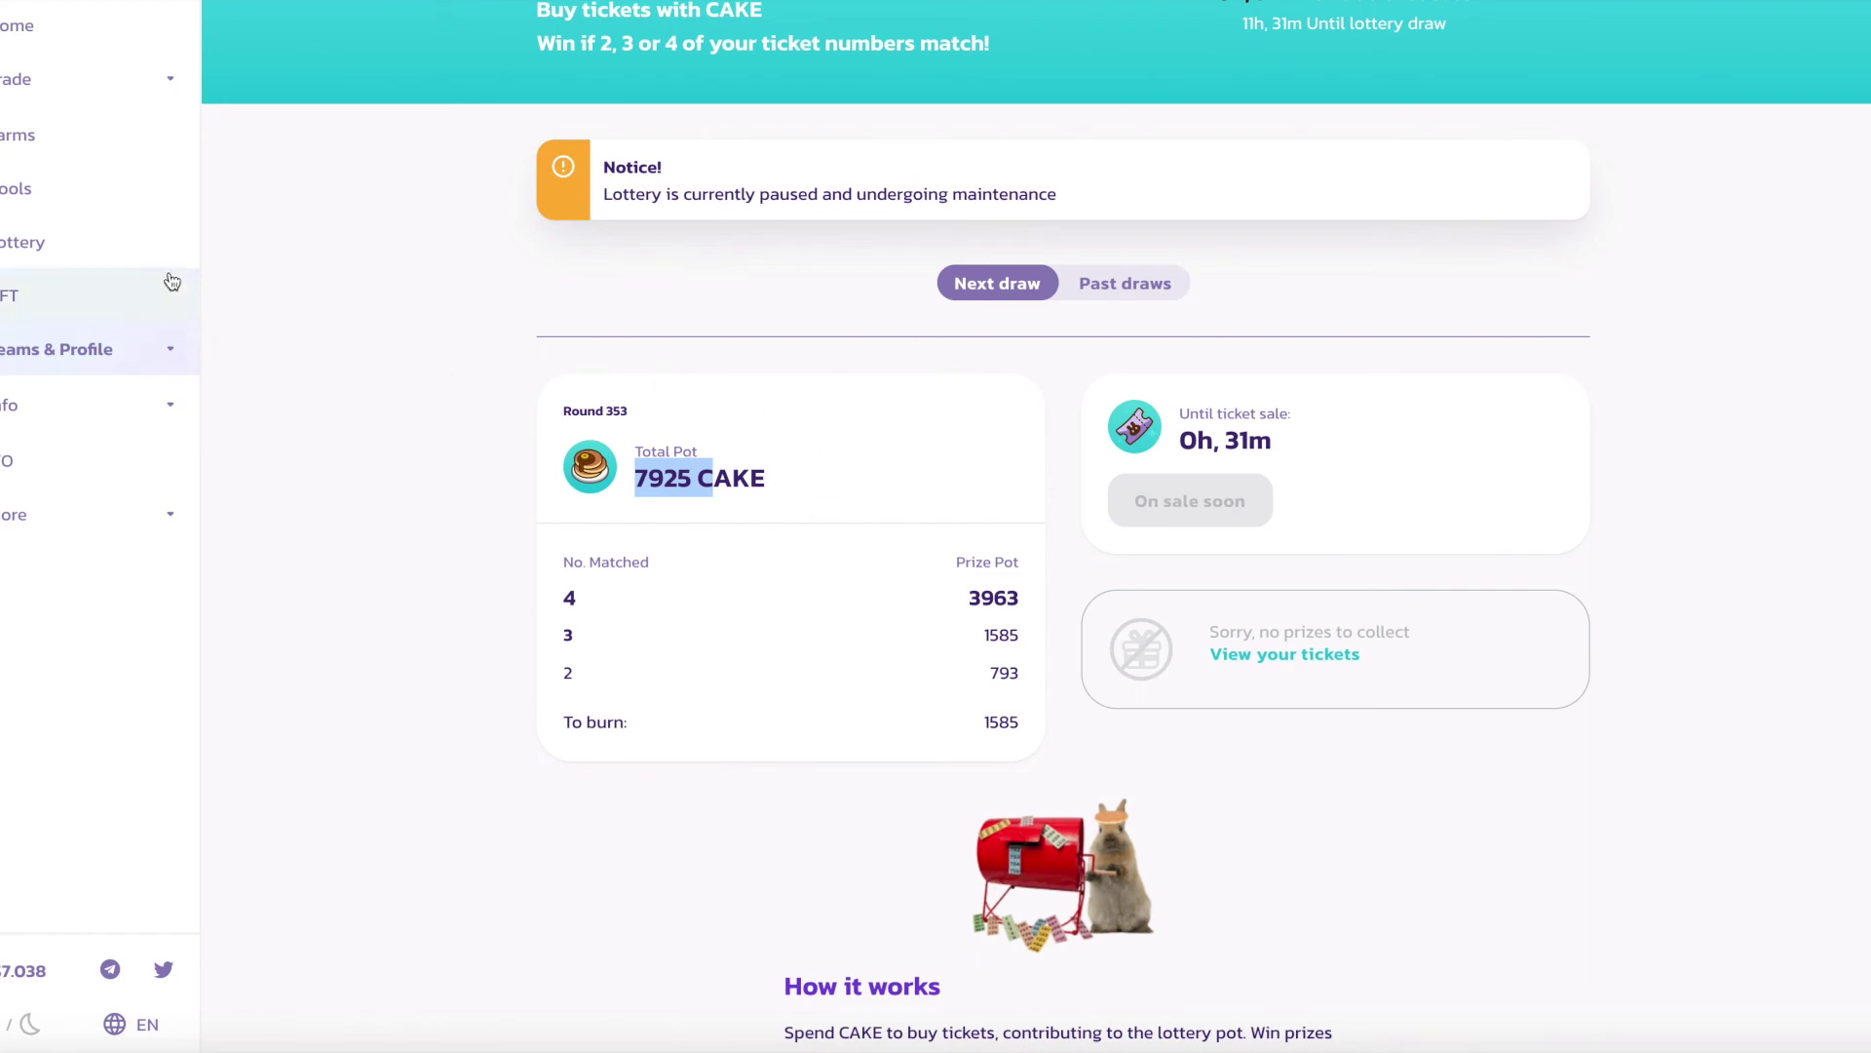
- Go to the NFTs page and browse the collectible cards
click(4, 322)
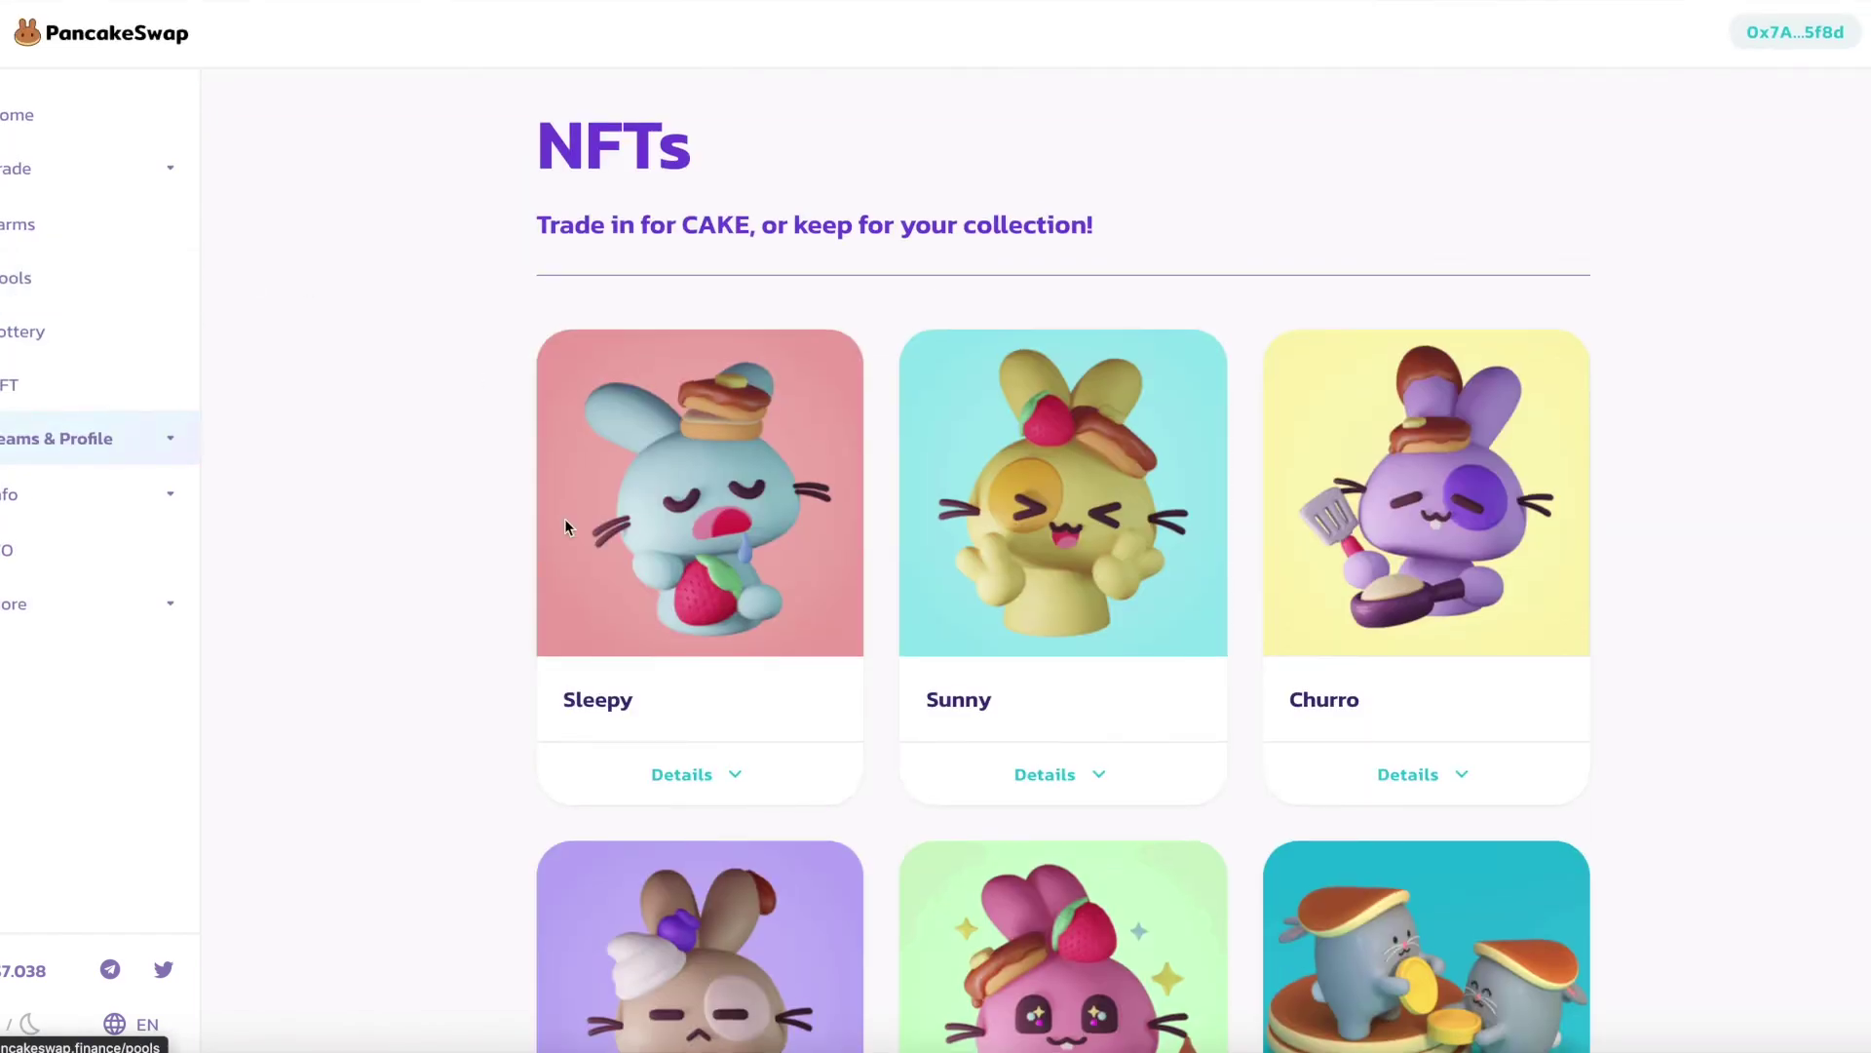
scroll(762, 503, down, 4)
scroll(762, 503, down, 2)
scroll(762, 502, up, 4)
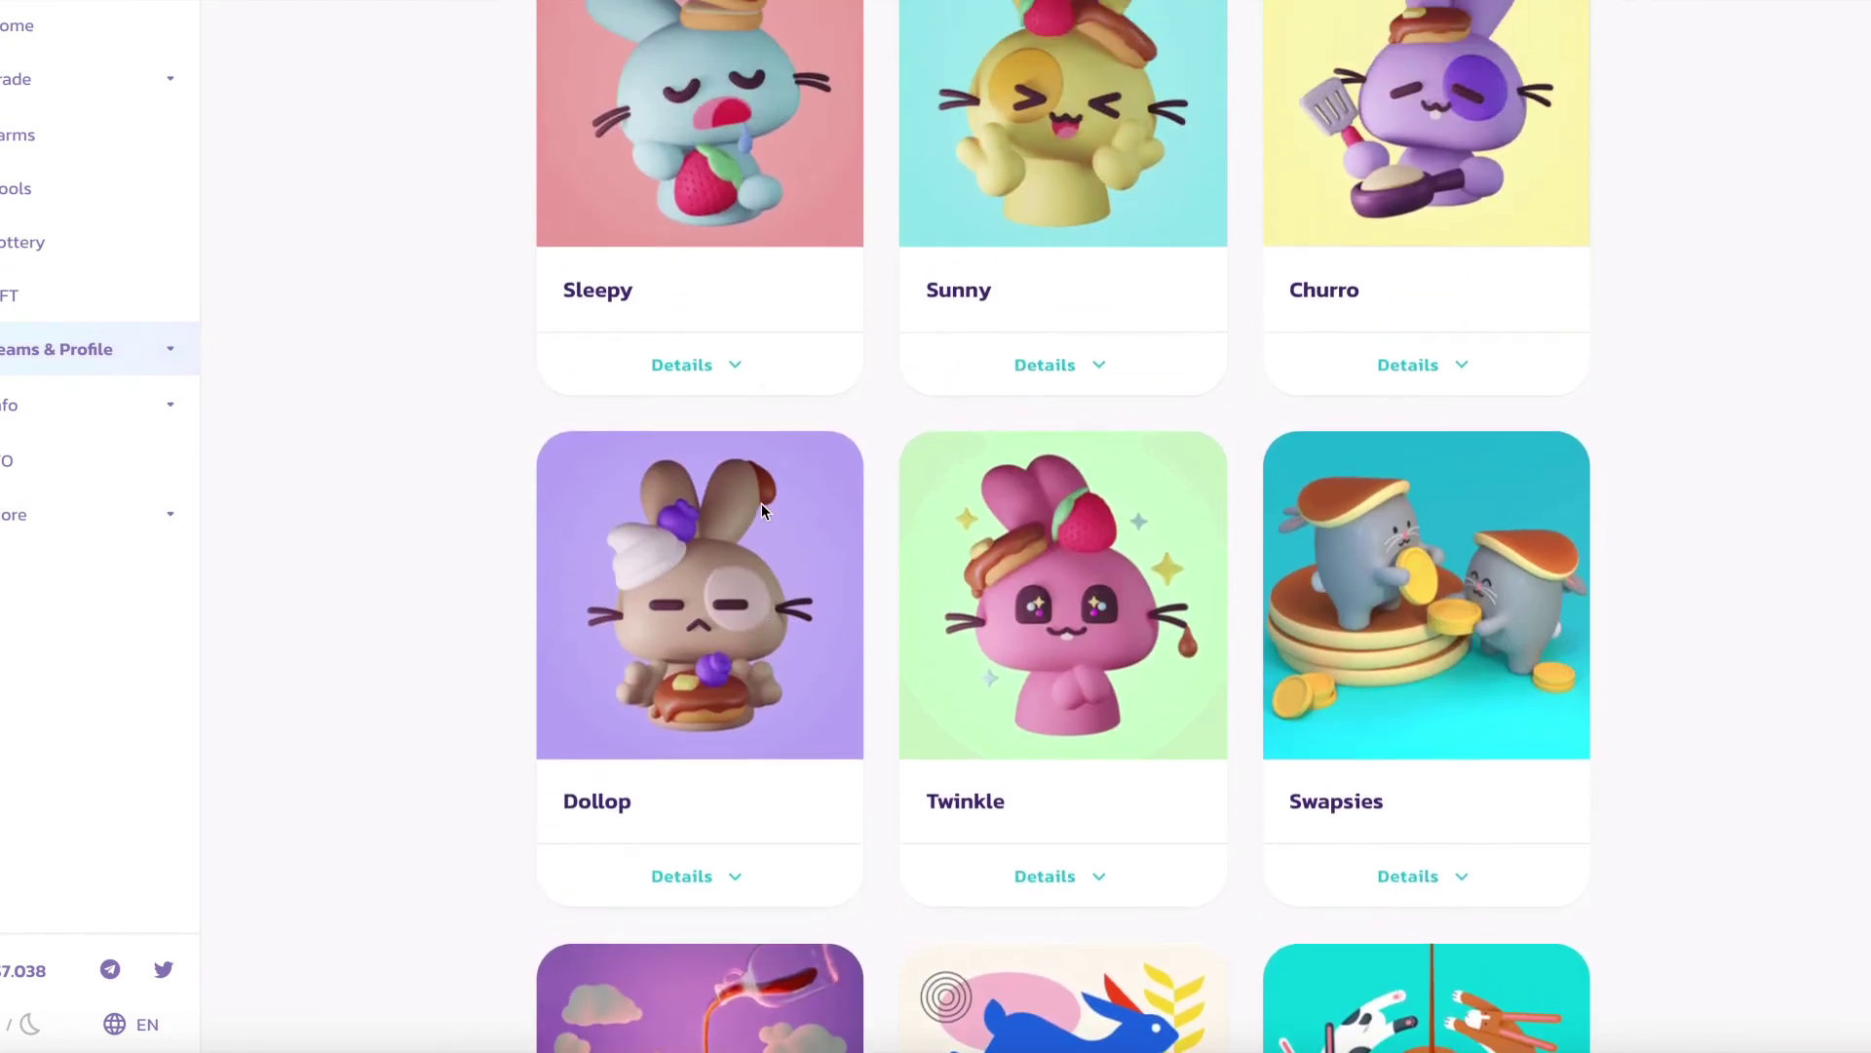
scroll(764, 510, down, 1)
scroll(762, 507, down, 6)
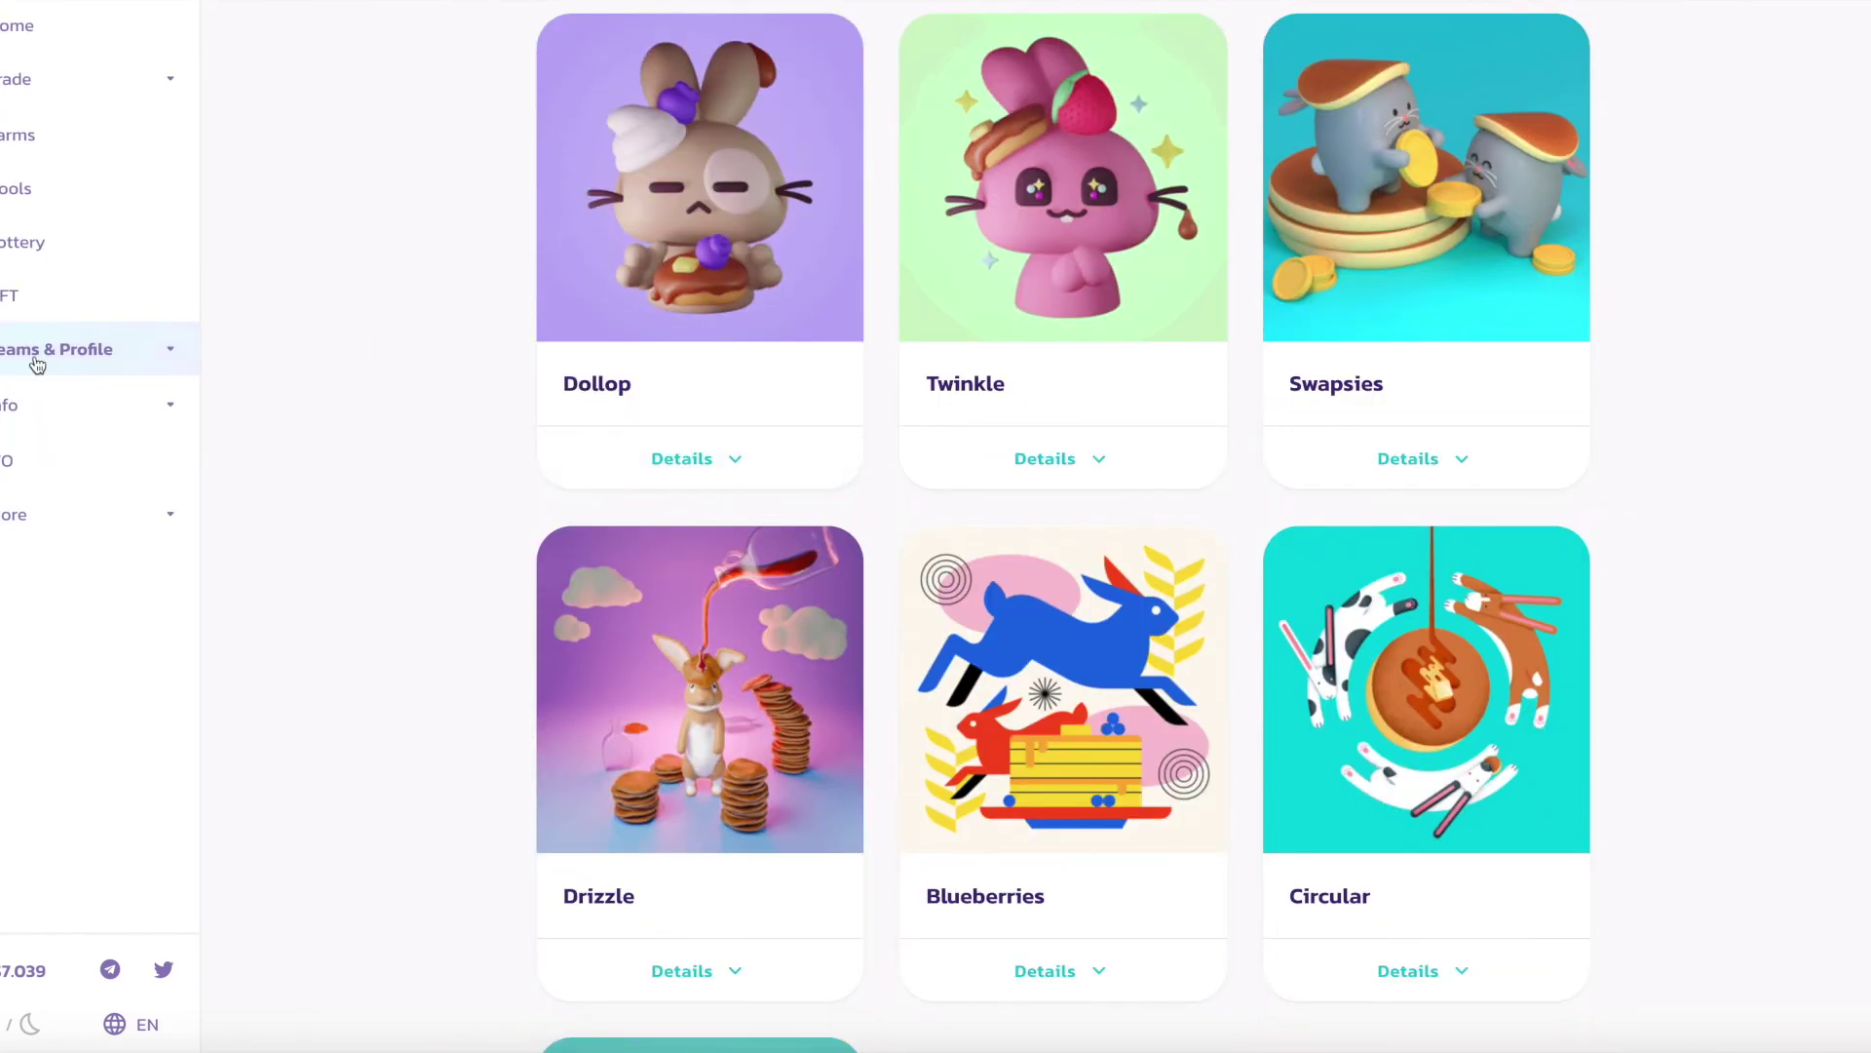
click(82, 407)
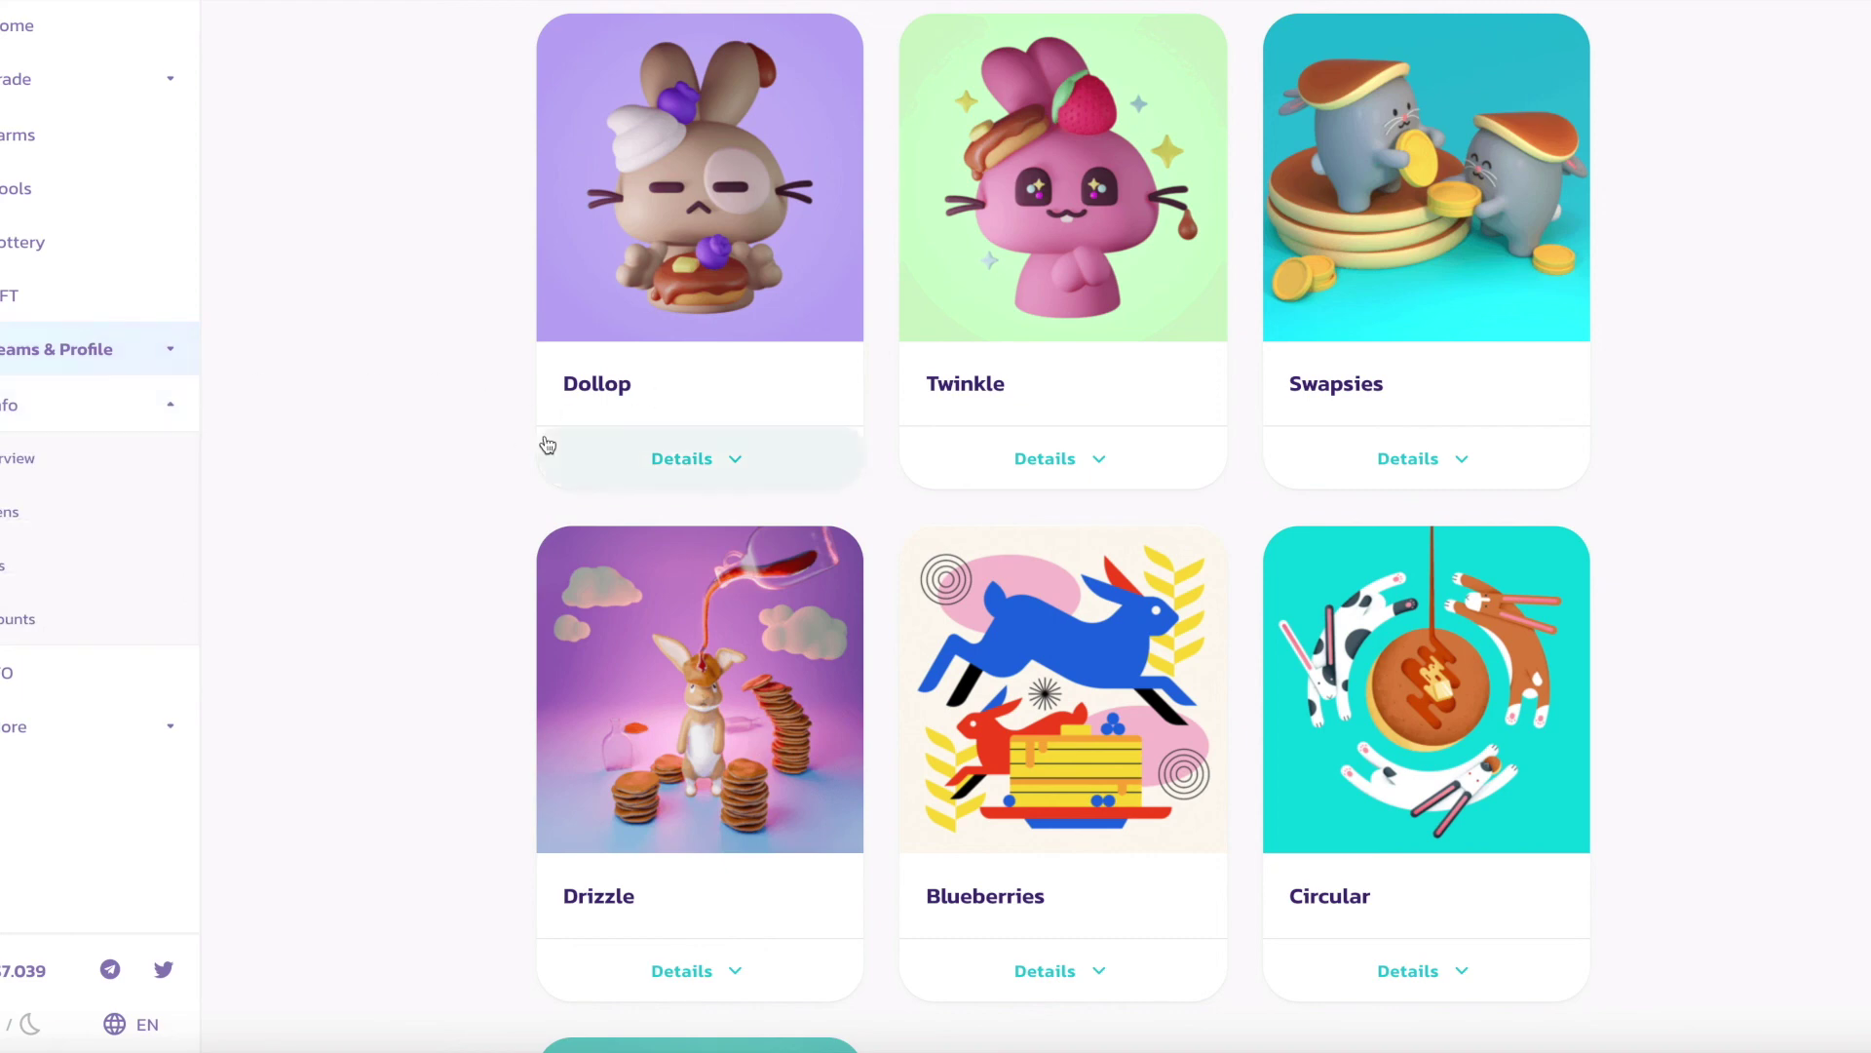
scroll(697, 332, up, 5)
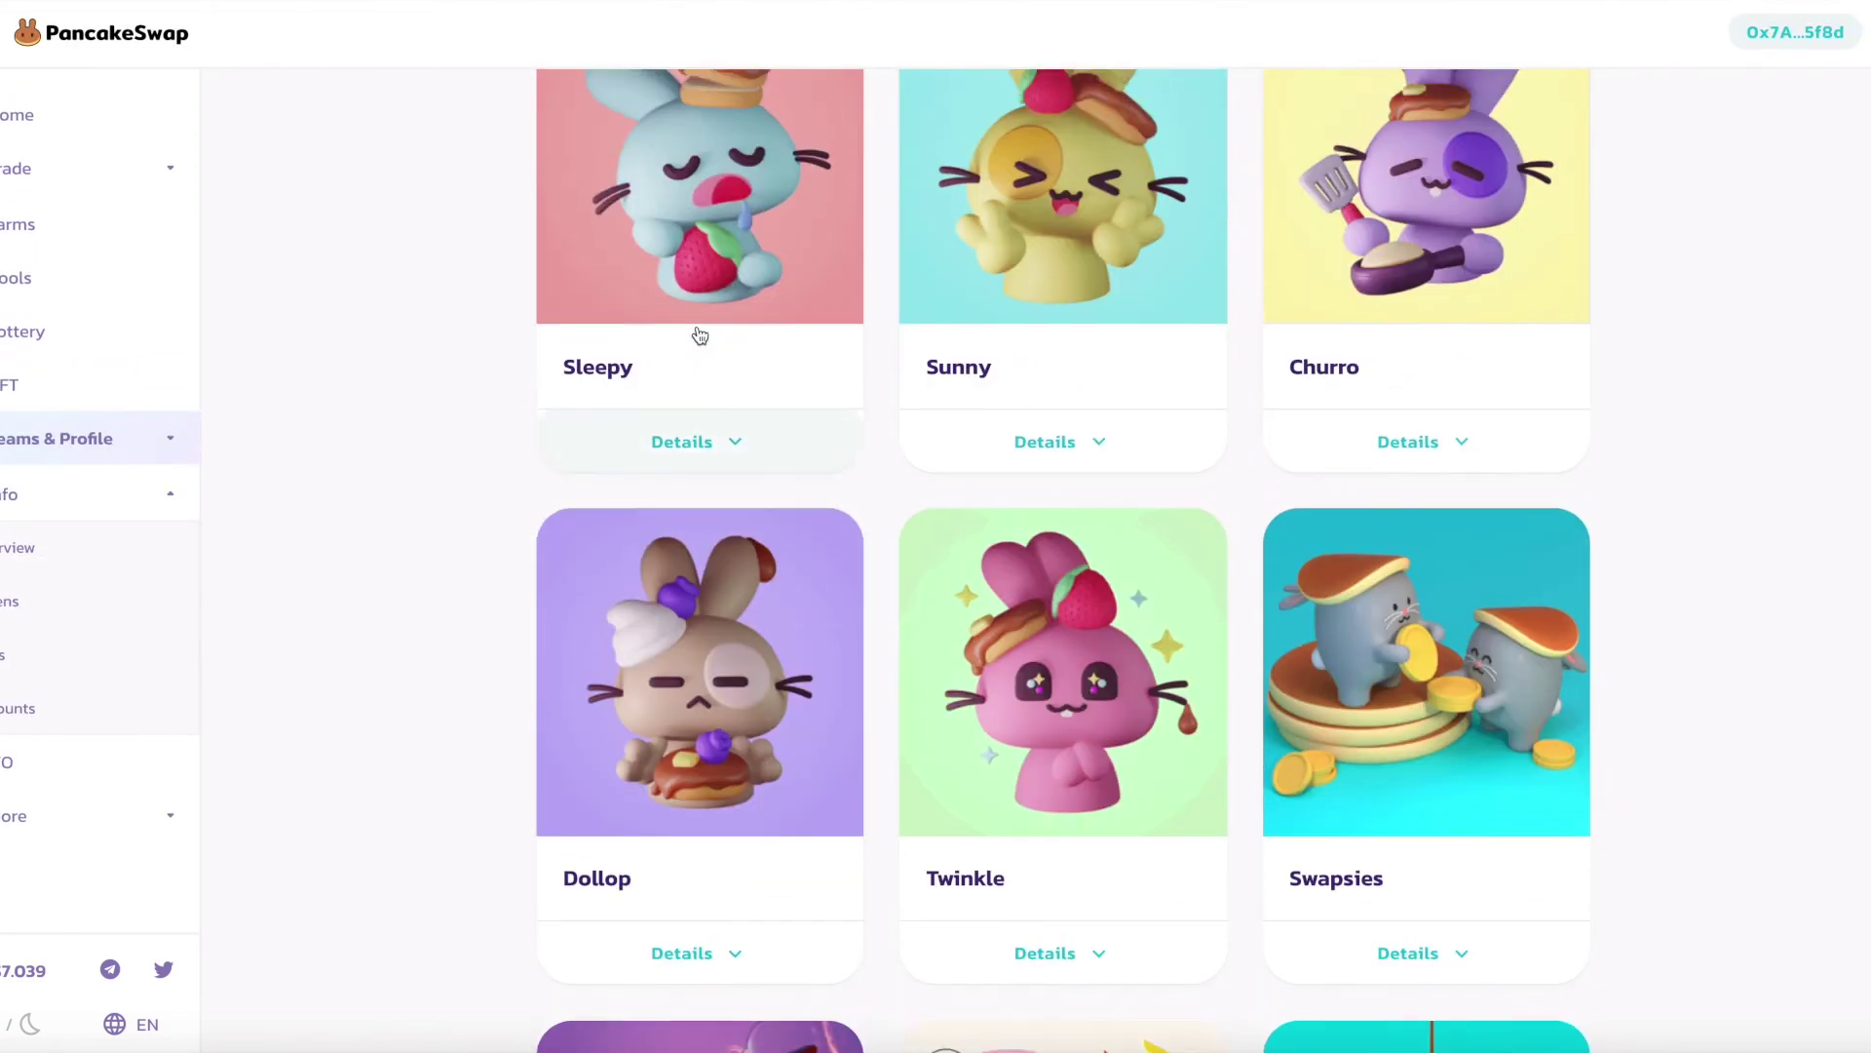
scroll(699, 335, up, 3)
scroll(698, 333, down, 1)
scroll(698, 334, up, 1)
scroll(21, 591, down, 2)
click(166, 407)
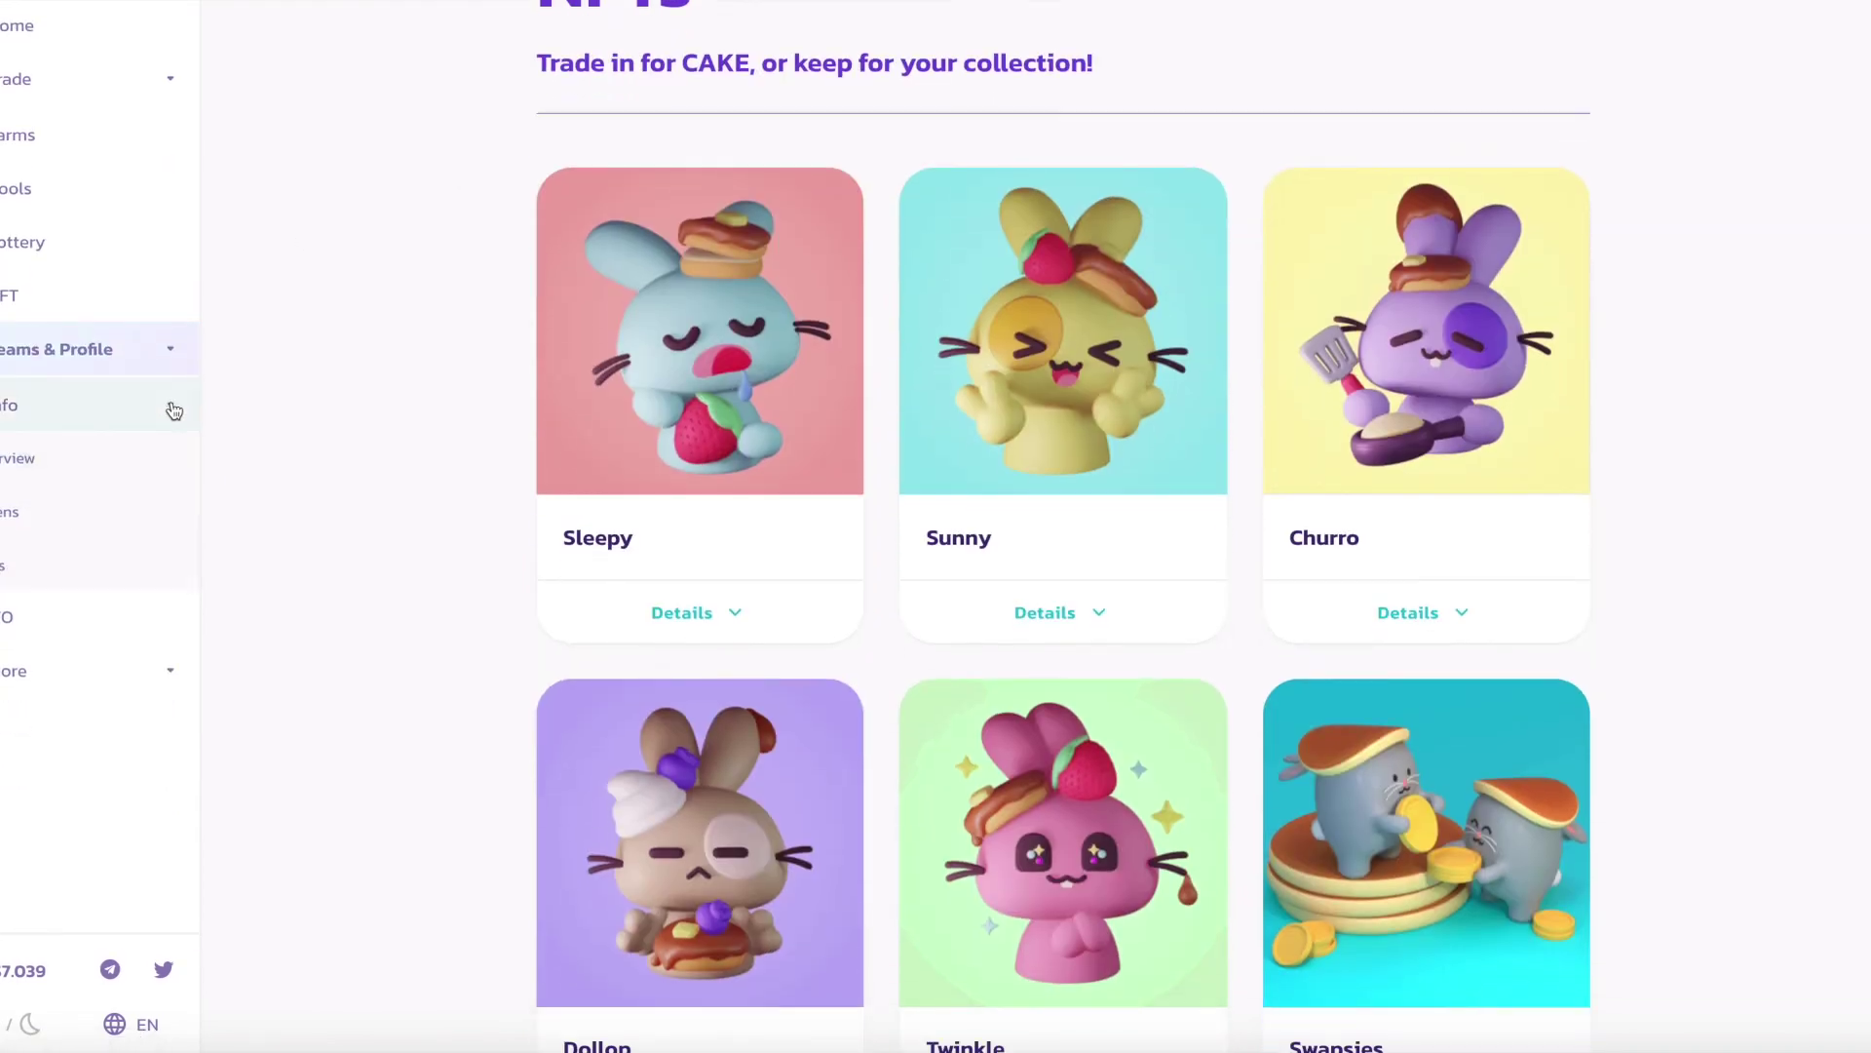
scroll(87, 353, up, 1)
scroll(88, 353, up, 1)
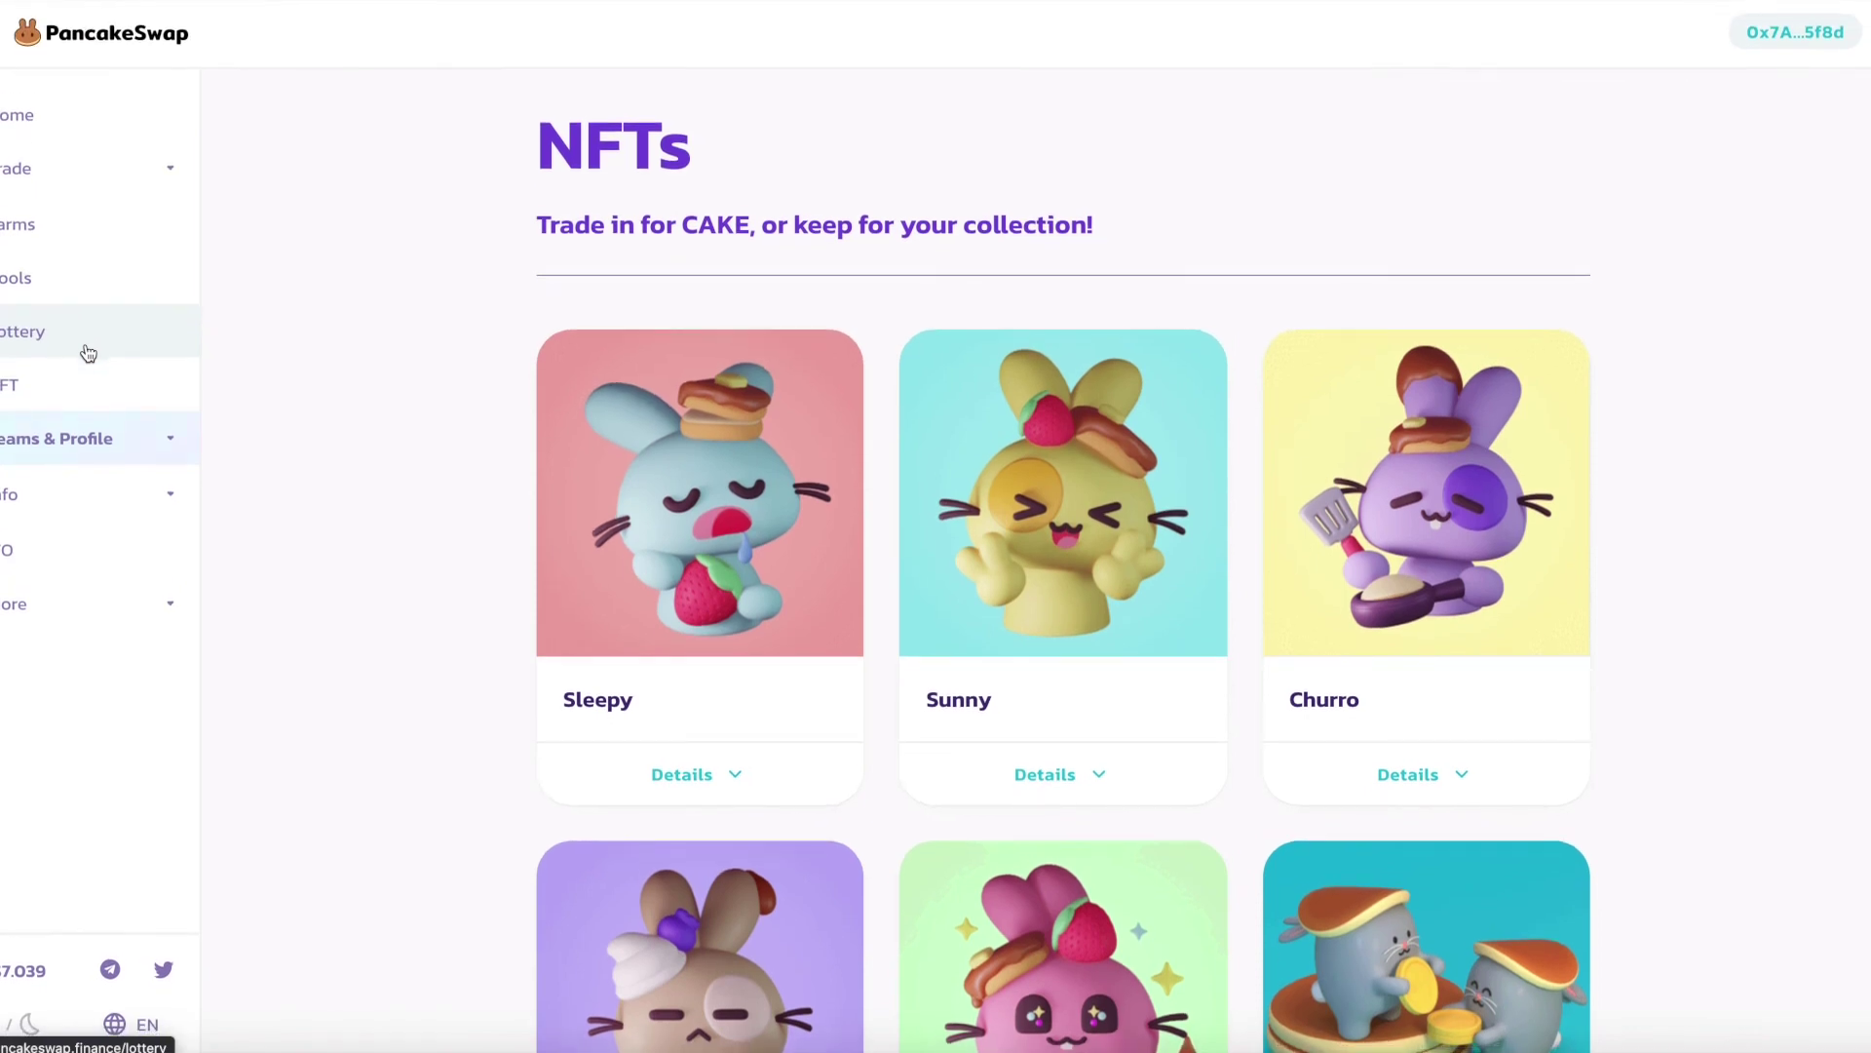
- Revisit the Exchange, Farms, Pools, Lottery and NFT pages in turn as a recap
click(35, 183)
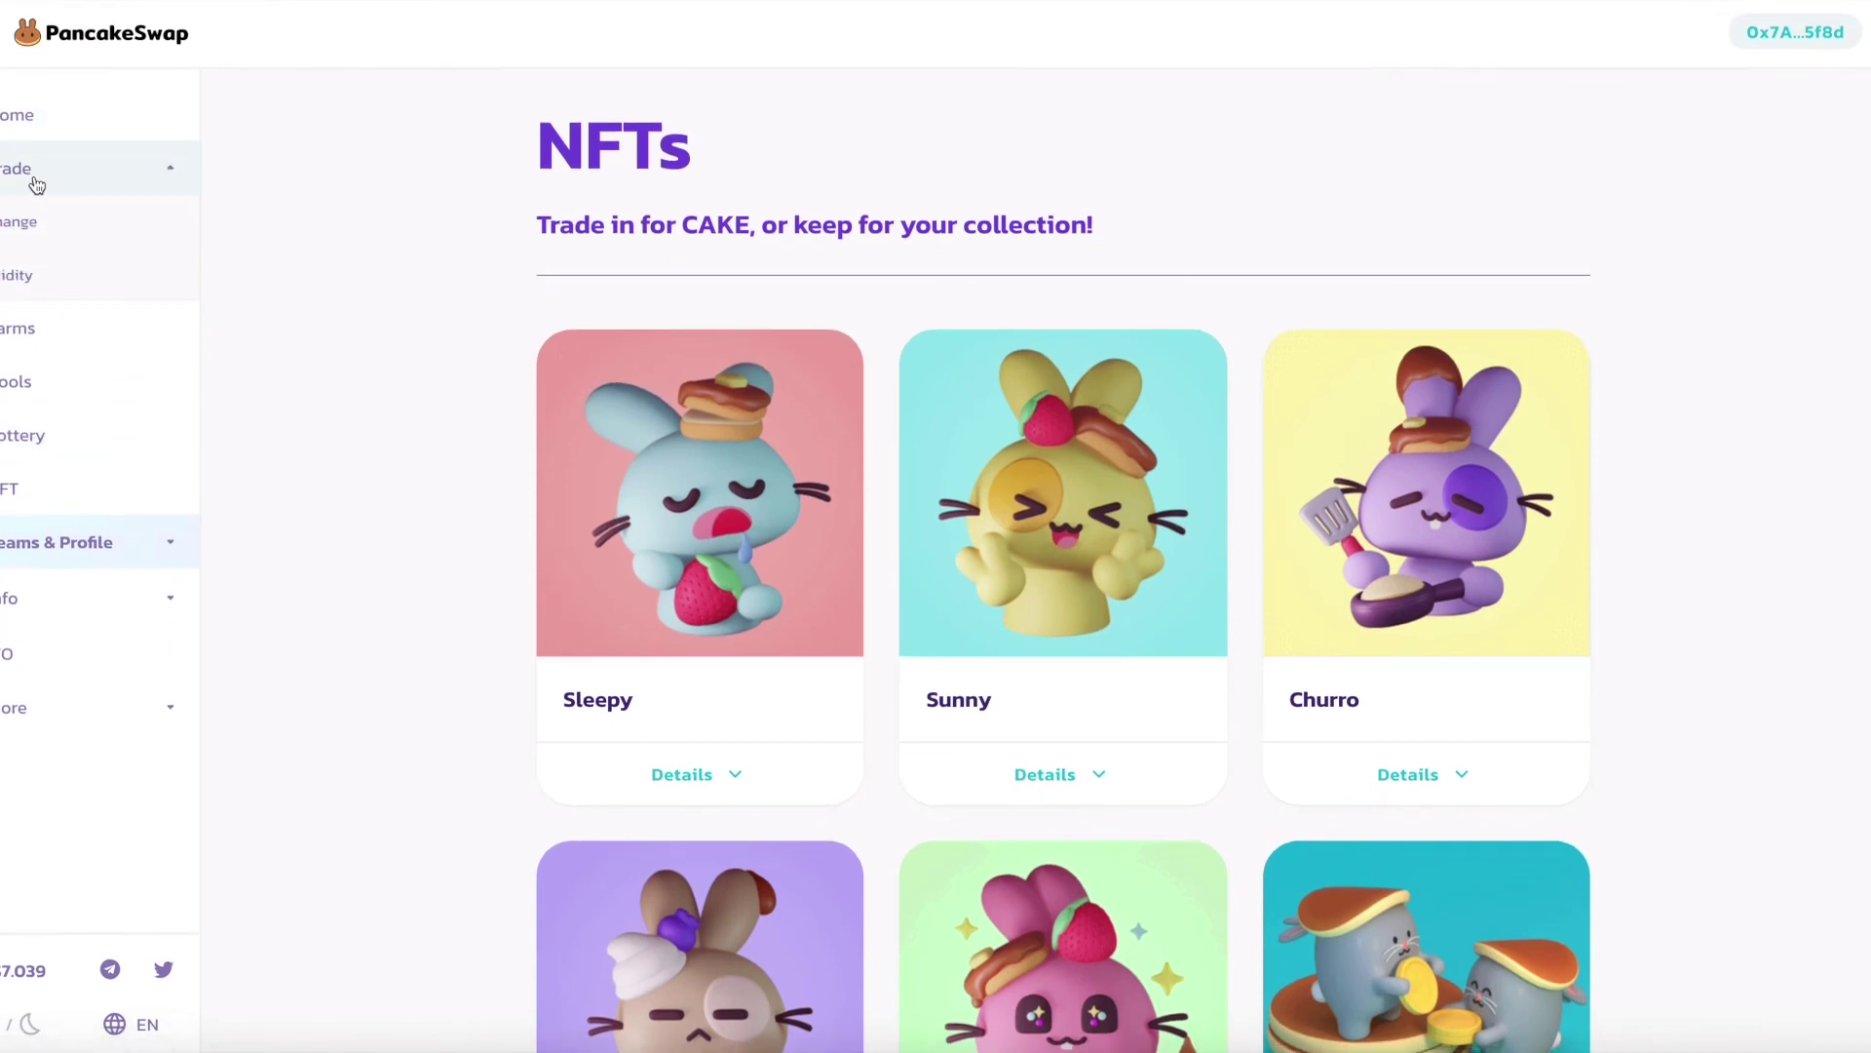
click(24, 238)
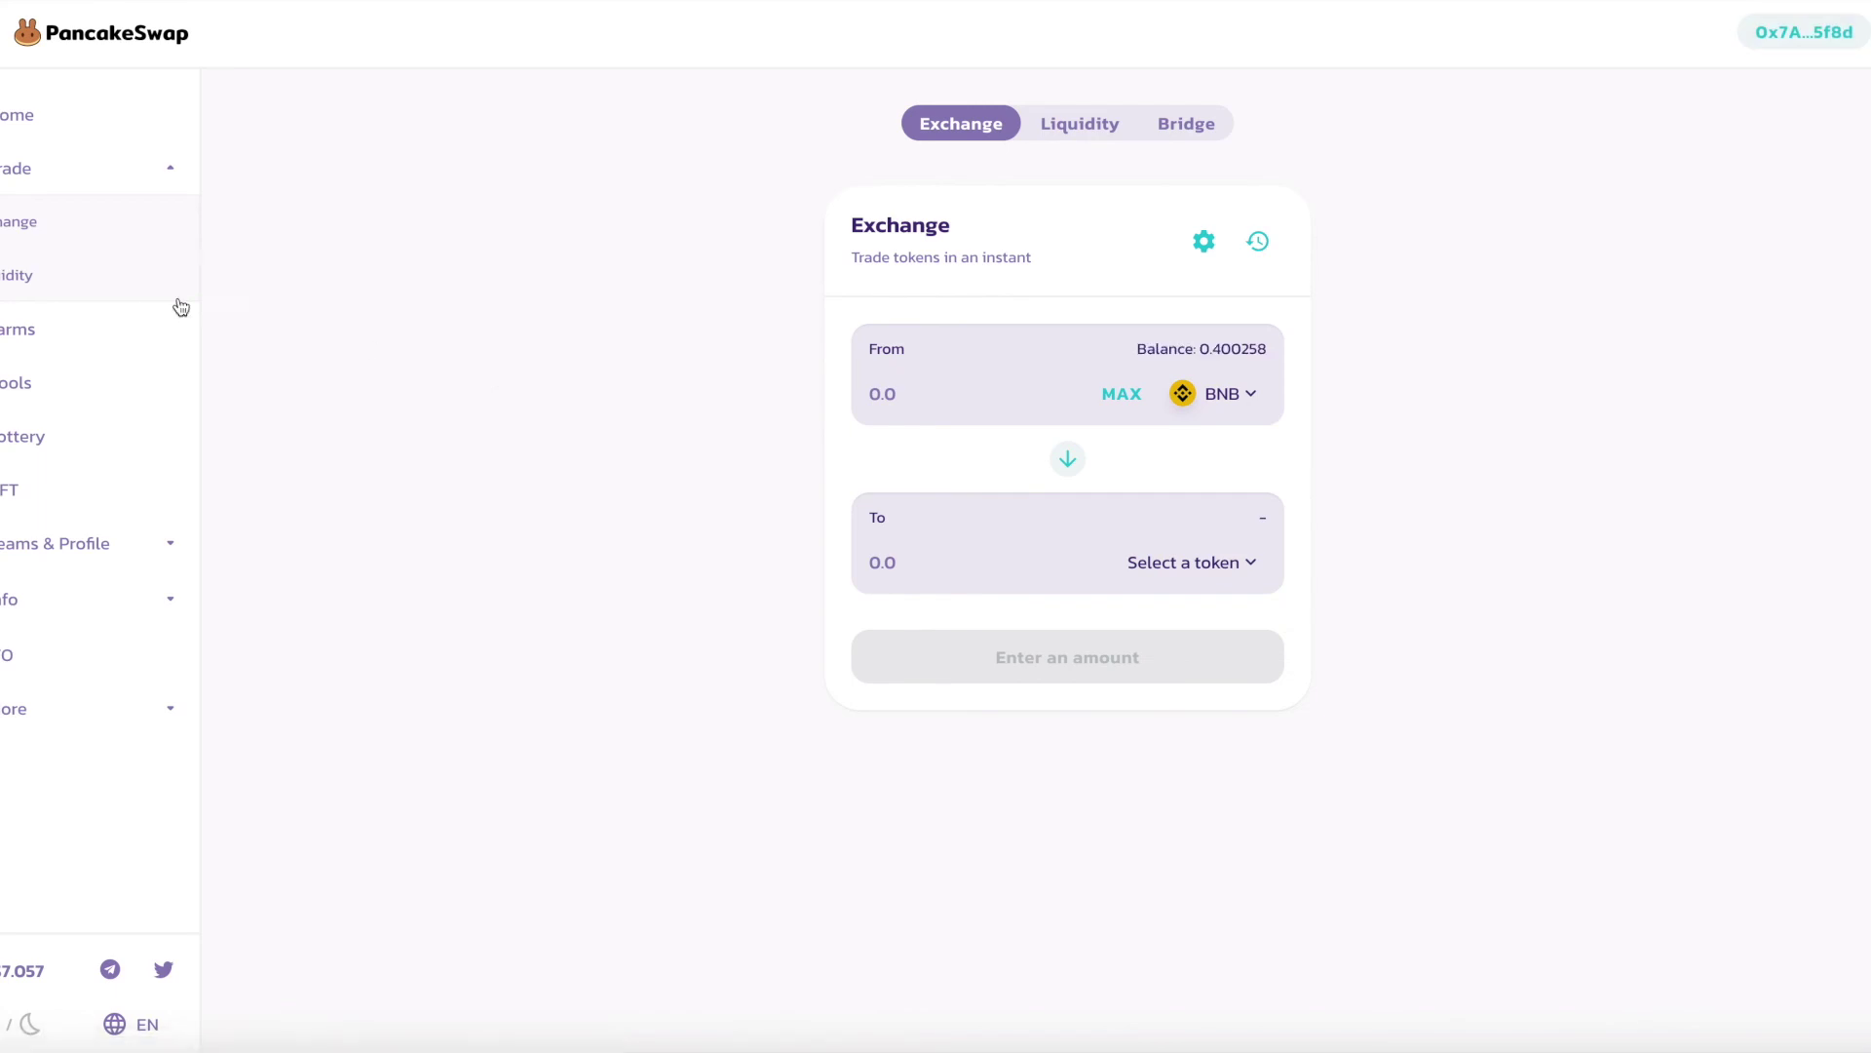
click(38, 326)
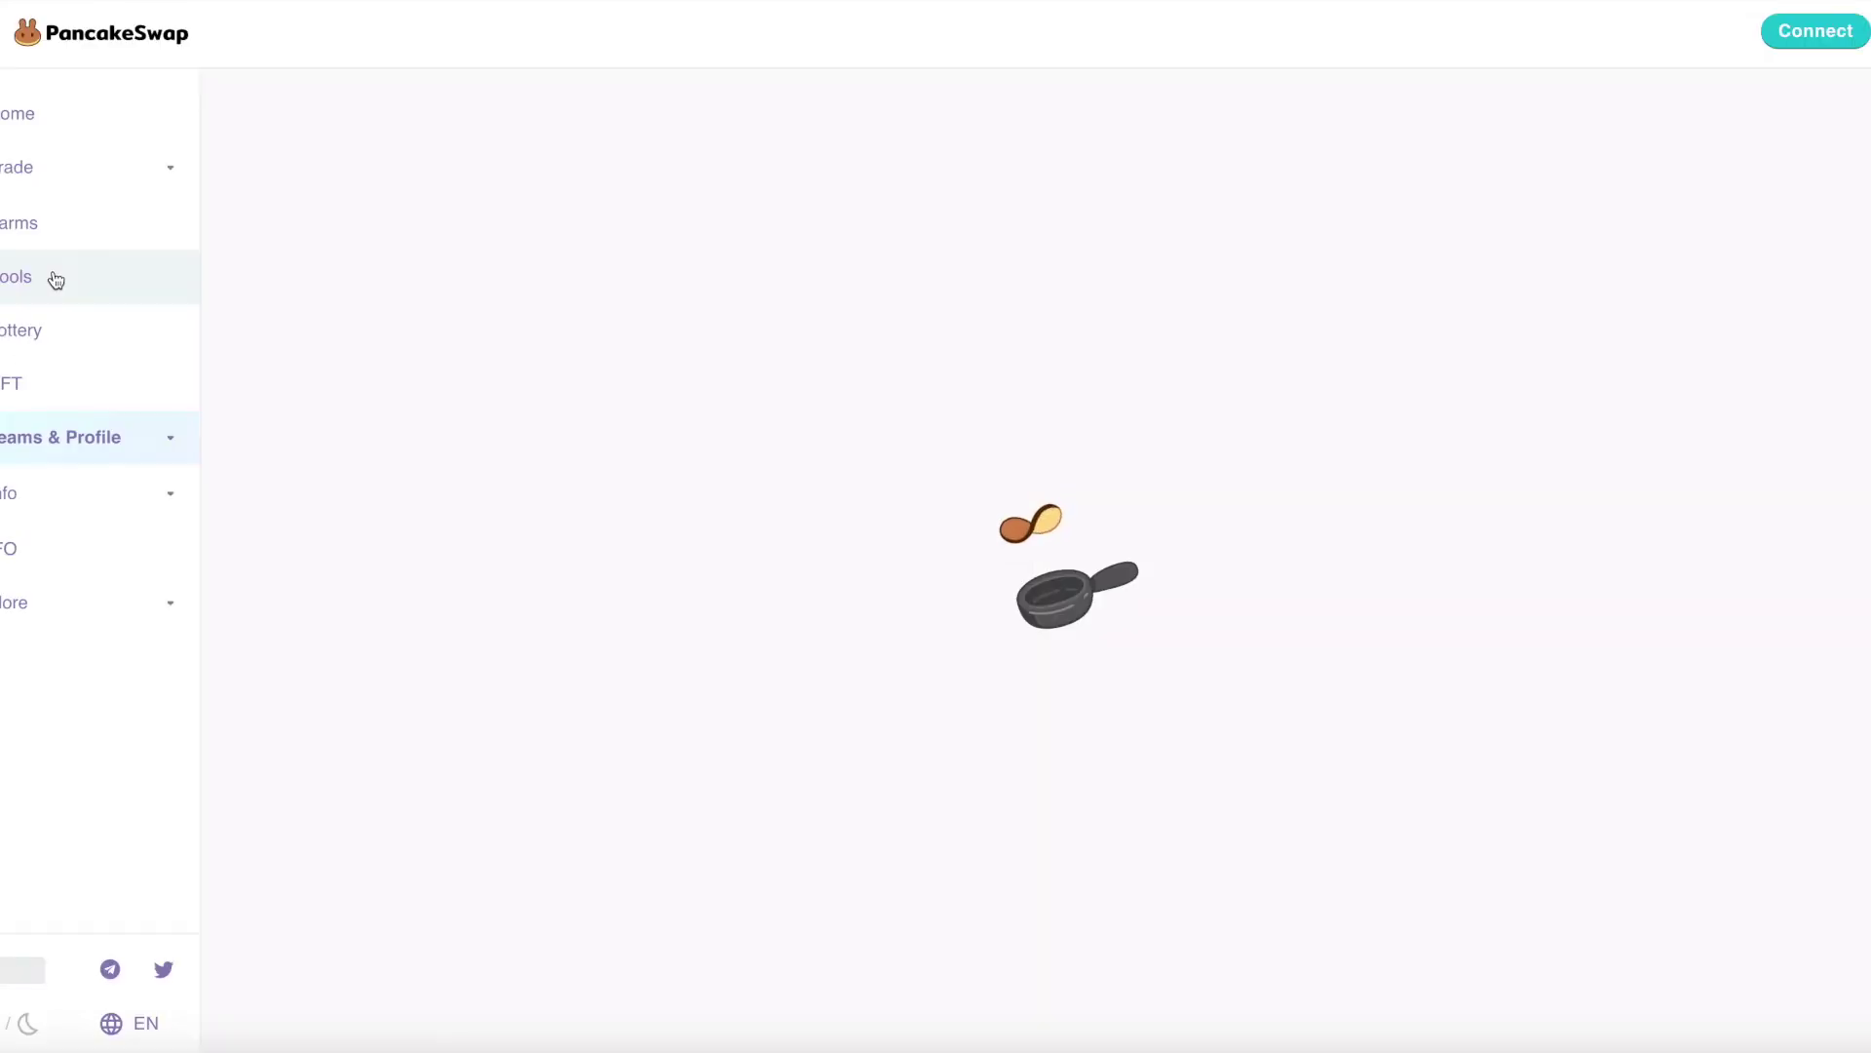
click(33, 294)
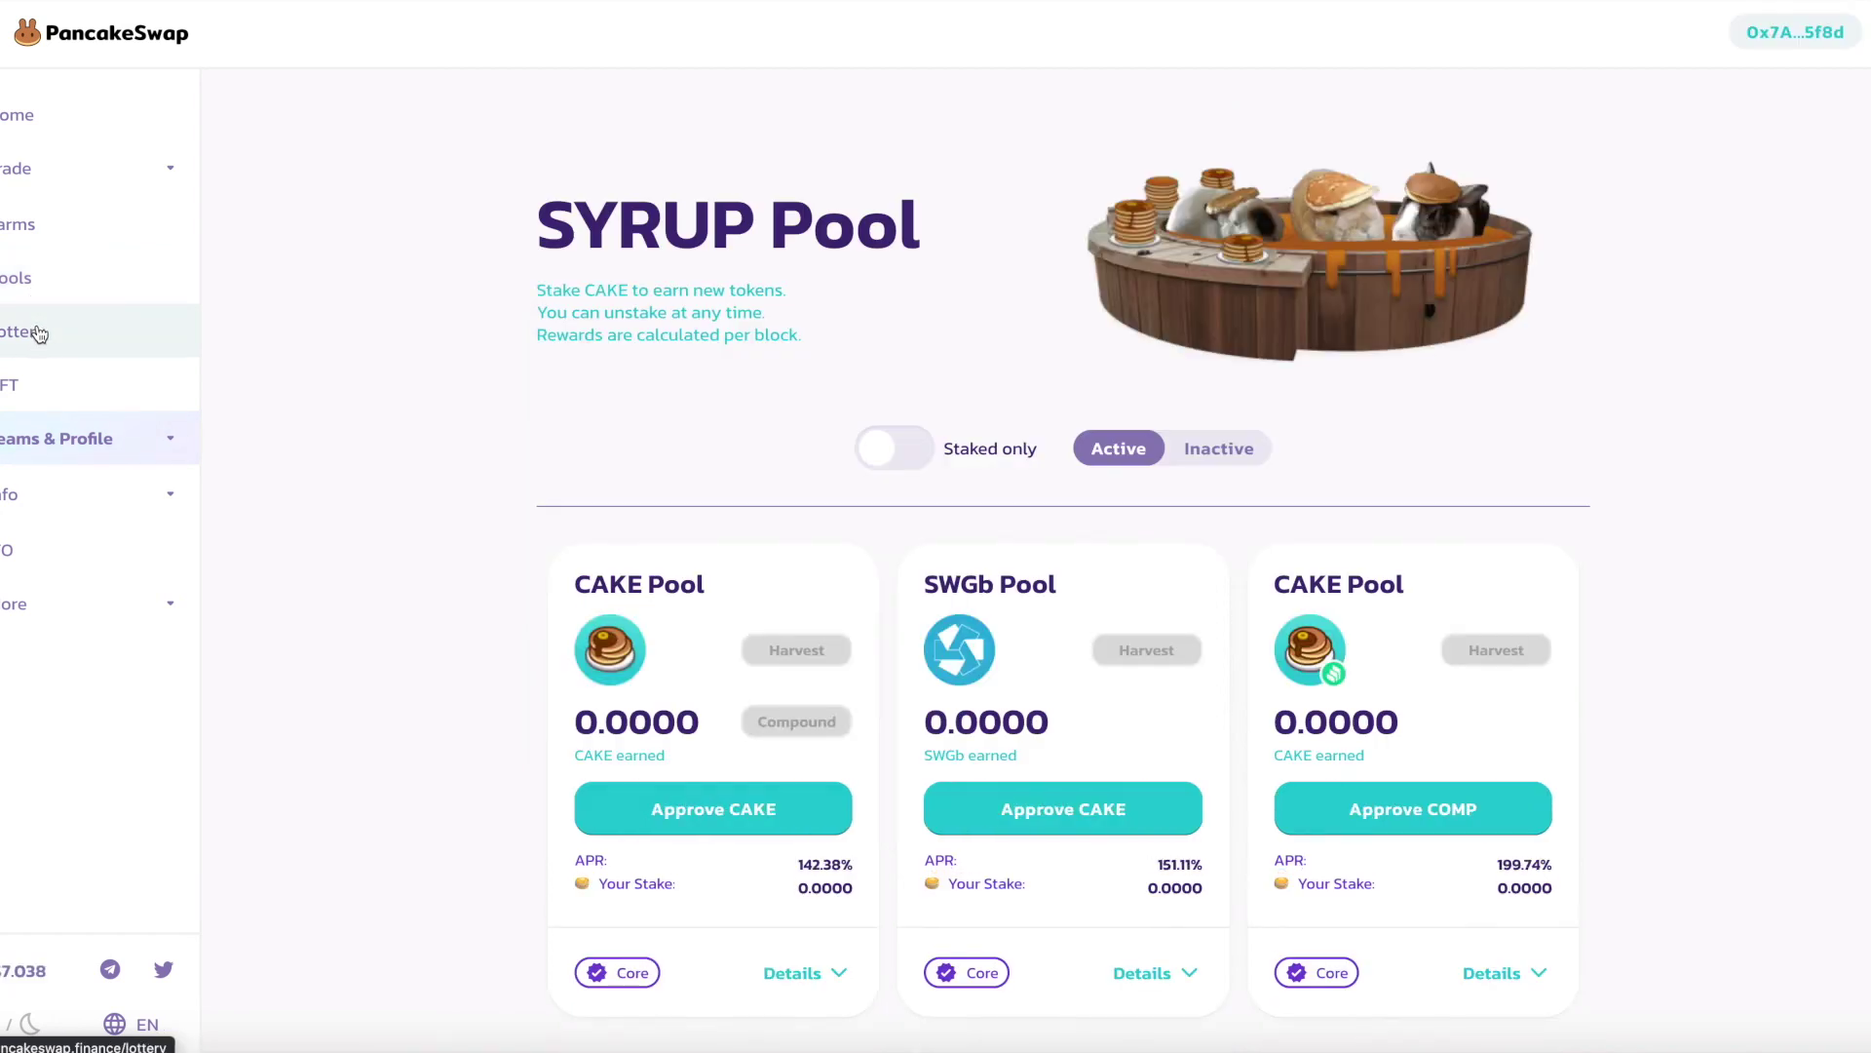
click(39, 335)
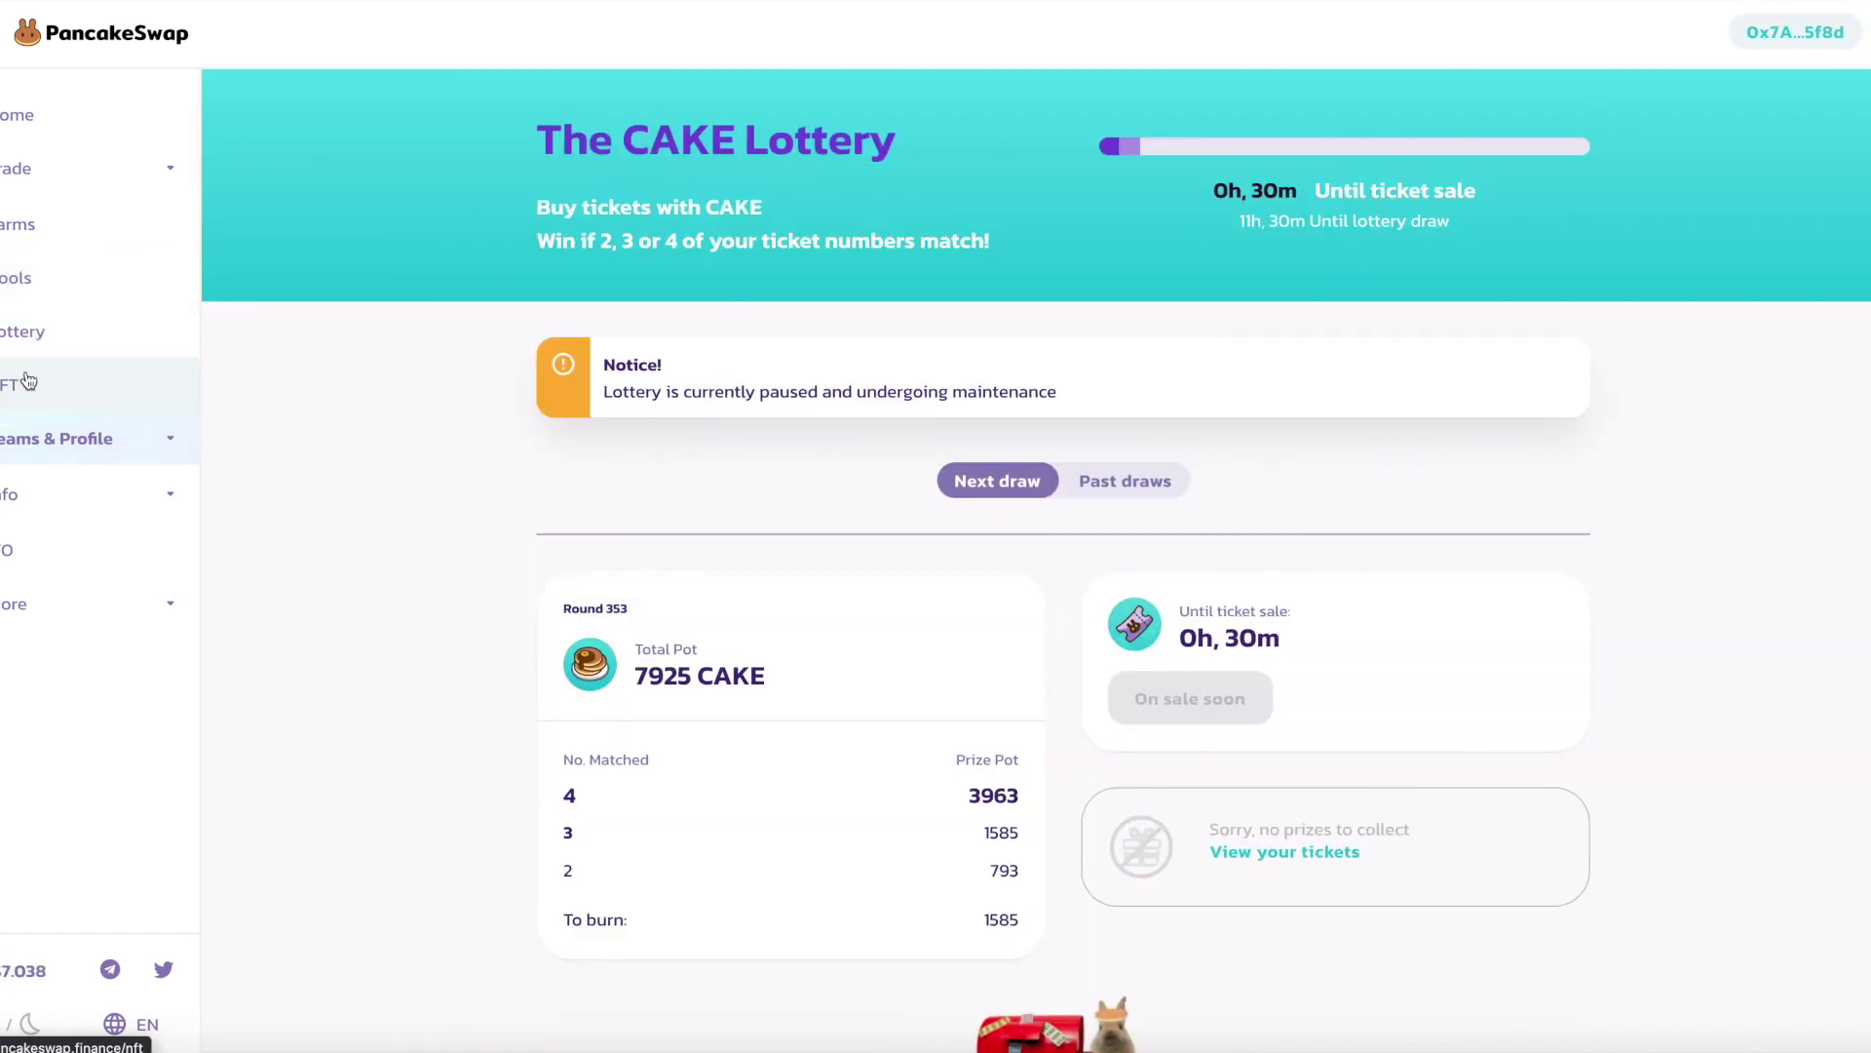
click(29, 382)
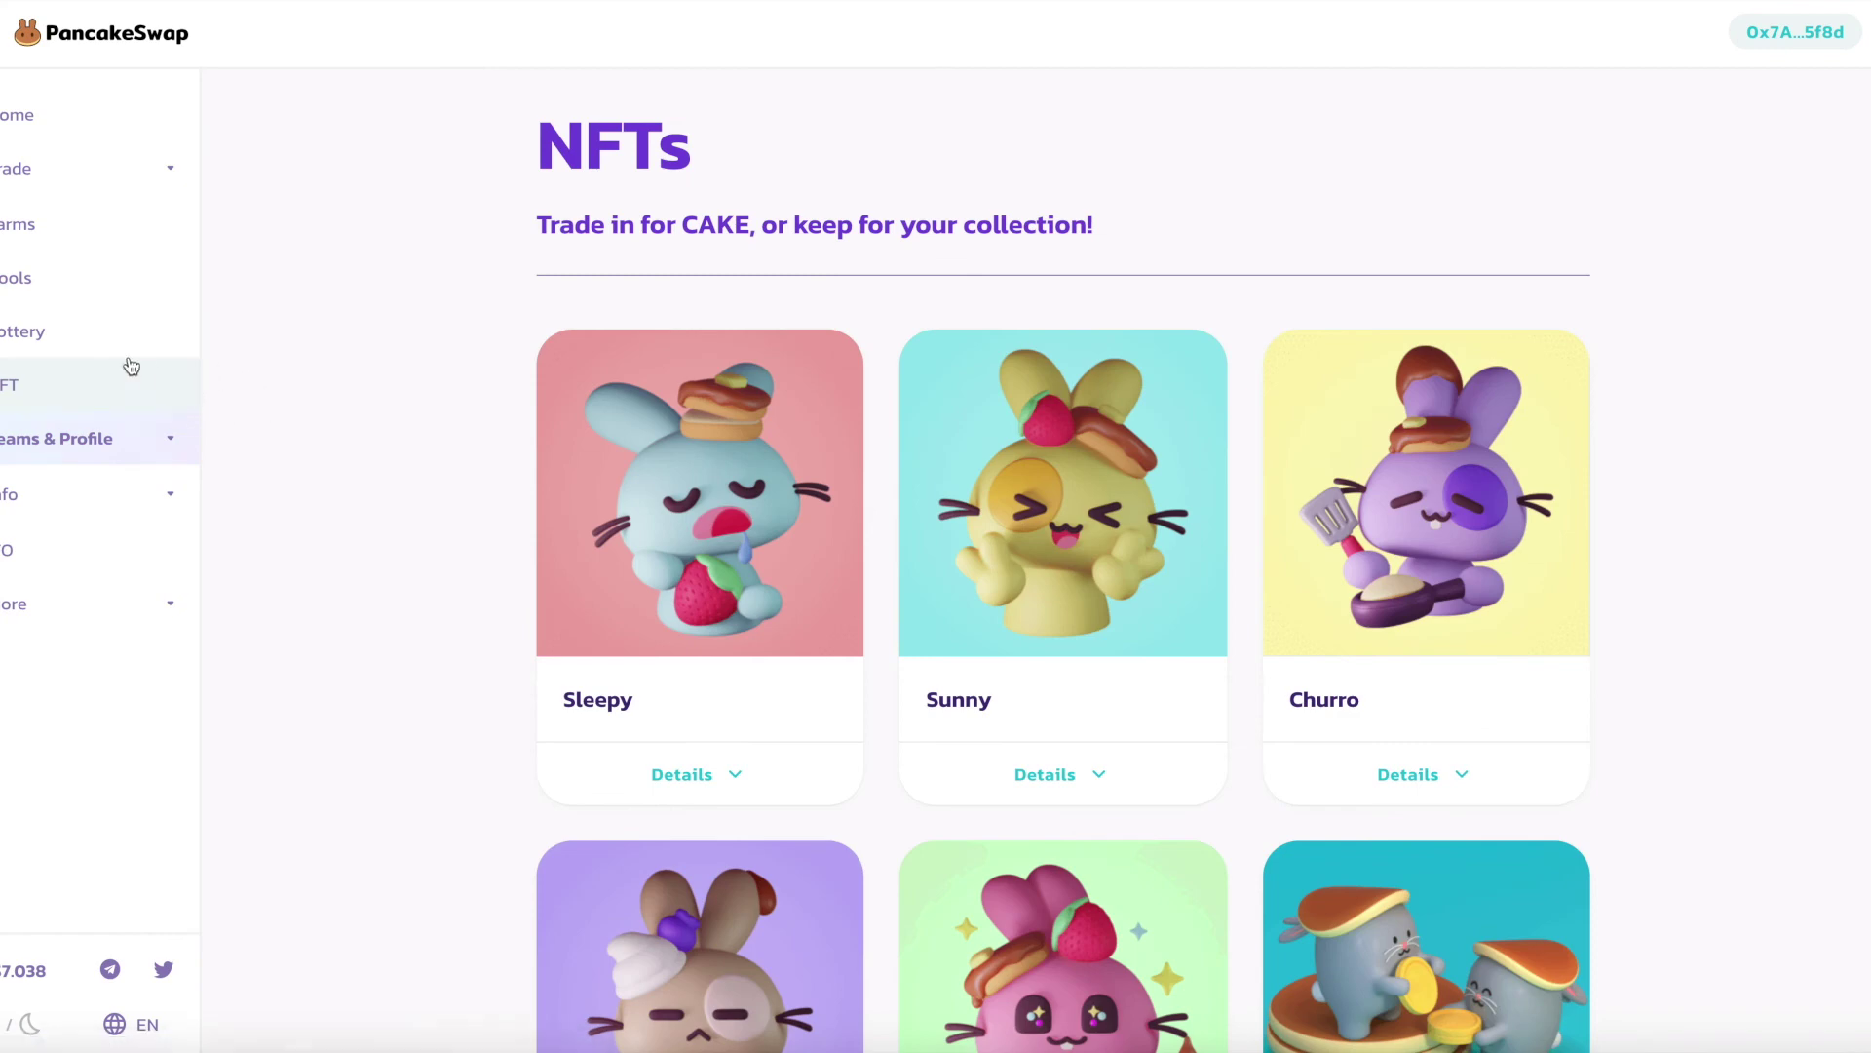
- Go from the Exchange page to Binance Bridge and list the available source networks for the USDT transfer
click(30, 168)
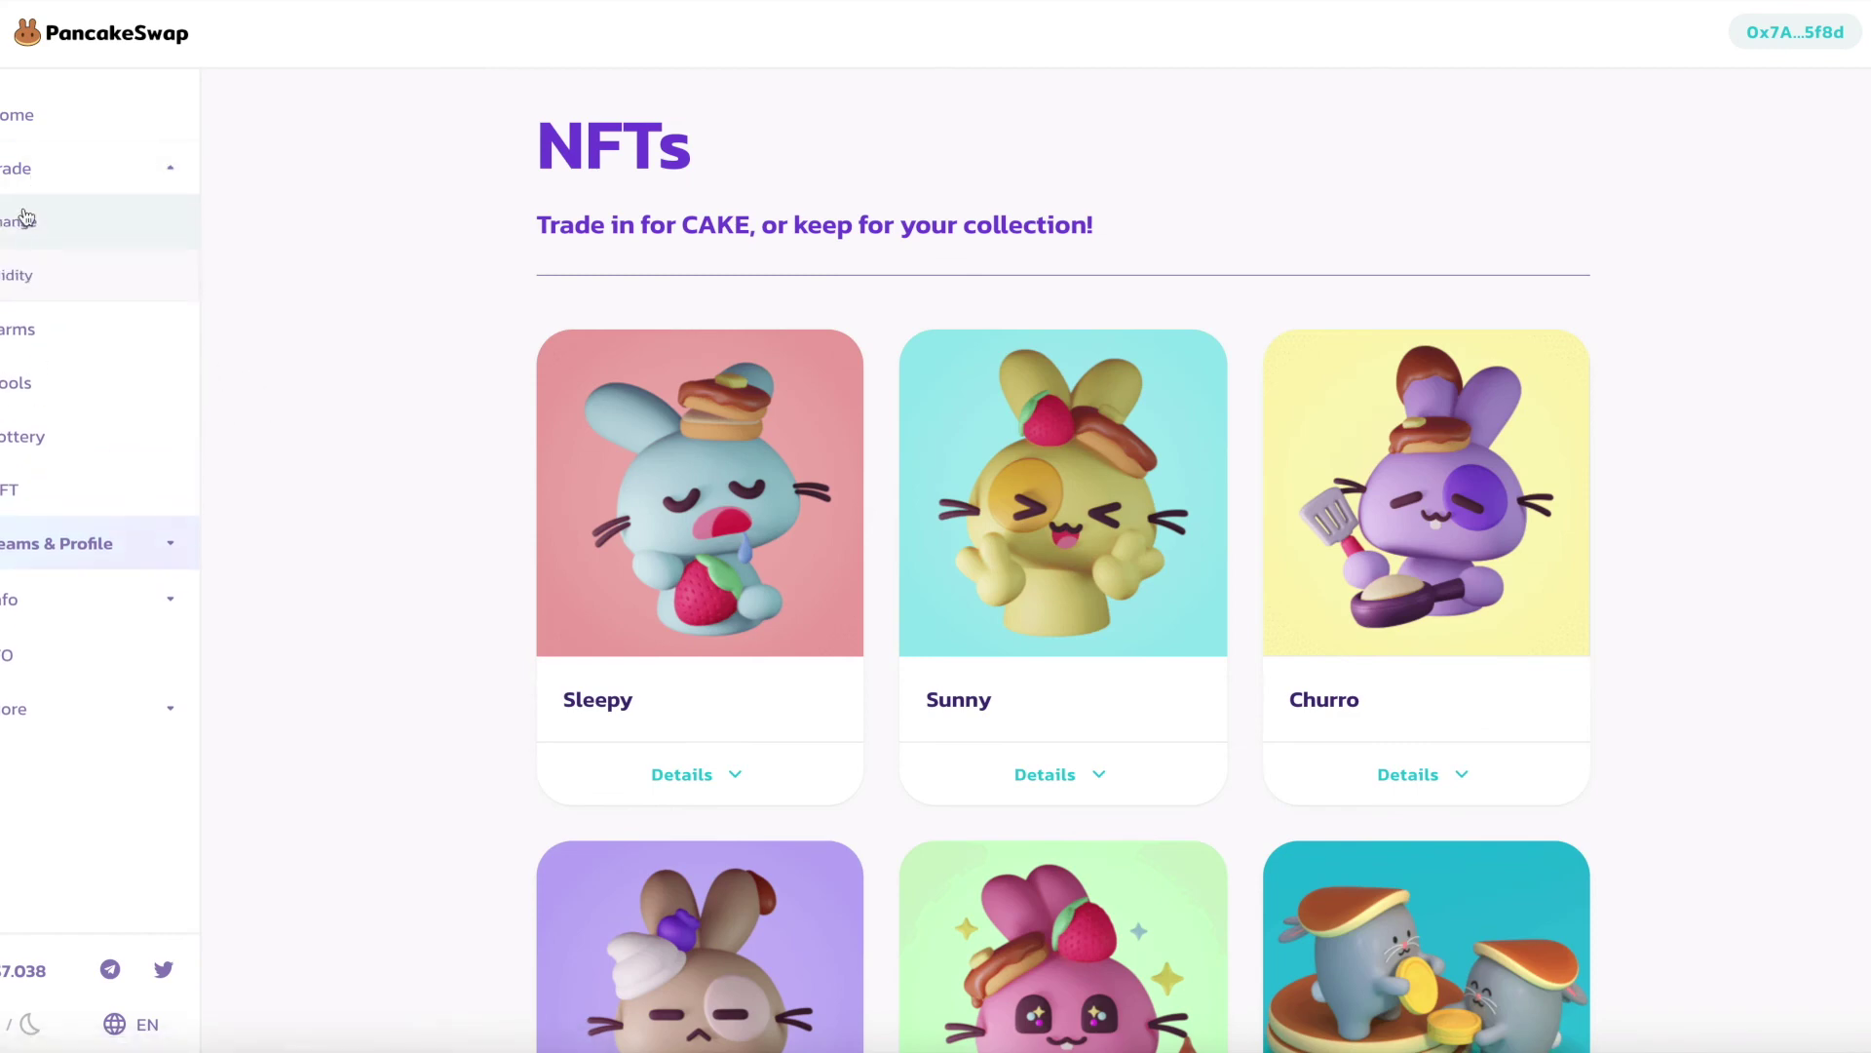
click(17, 234)
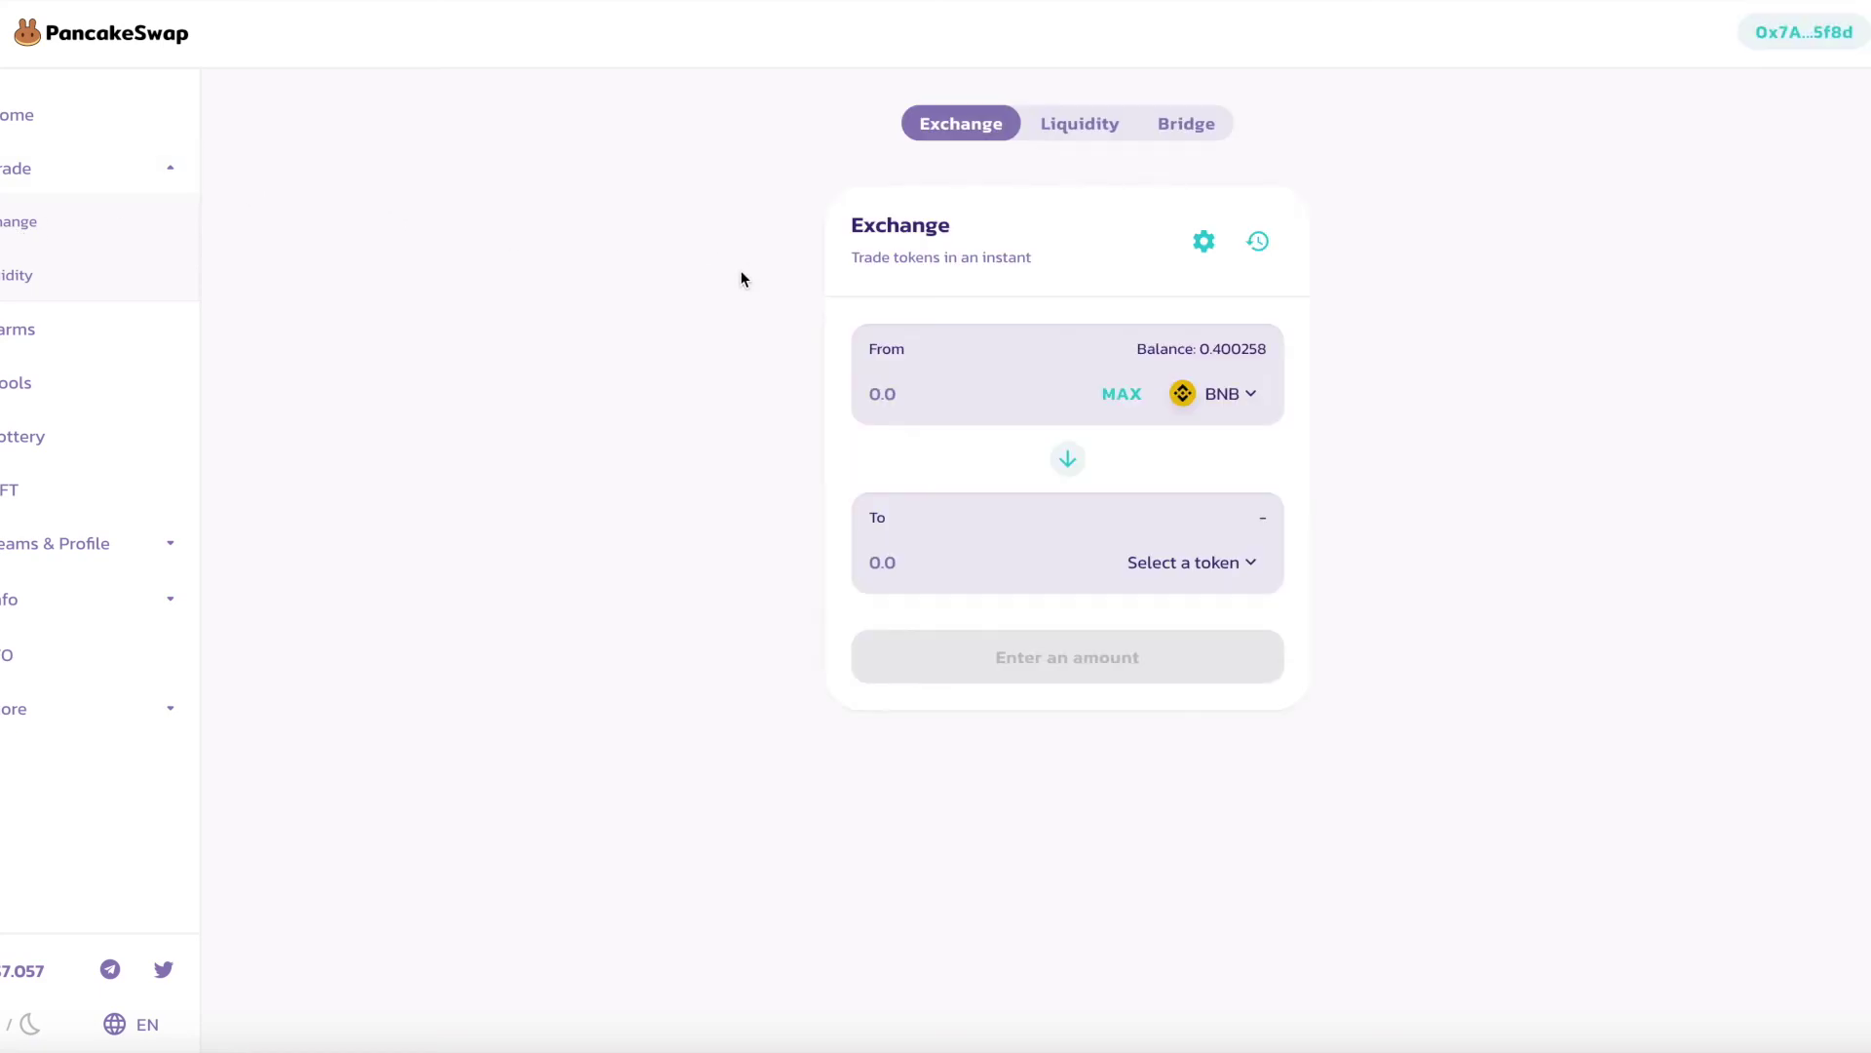
click(1186, 127)
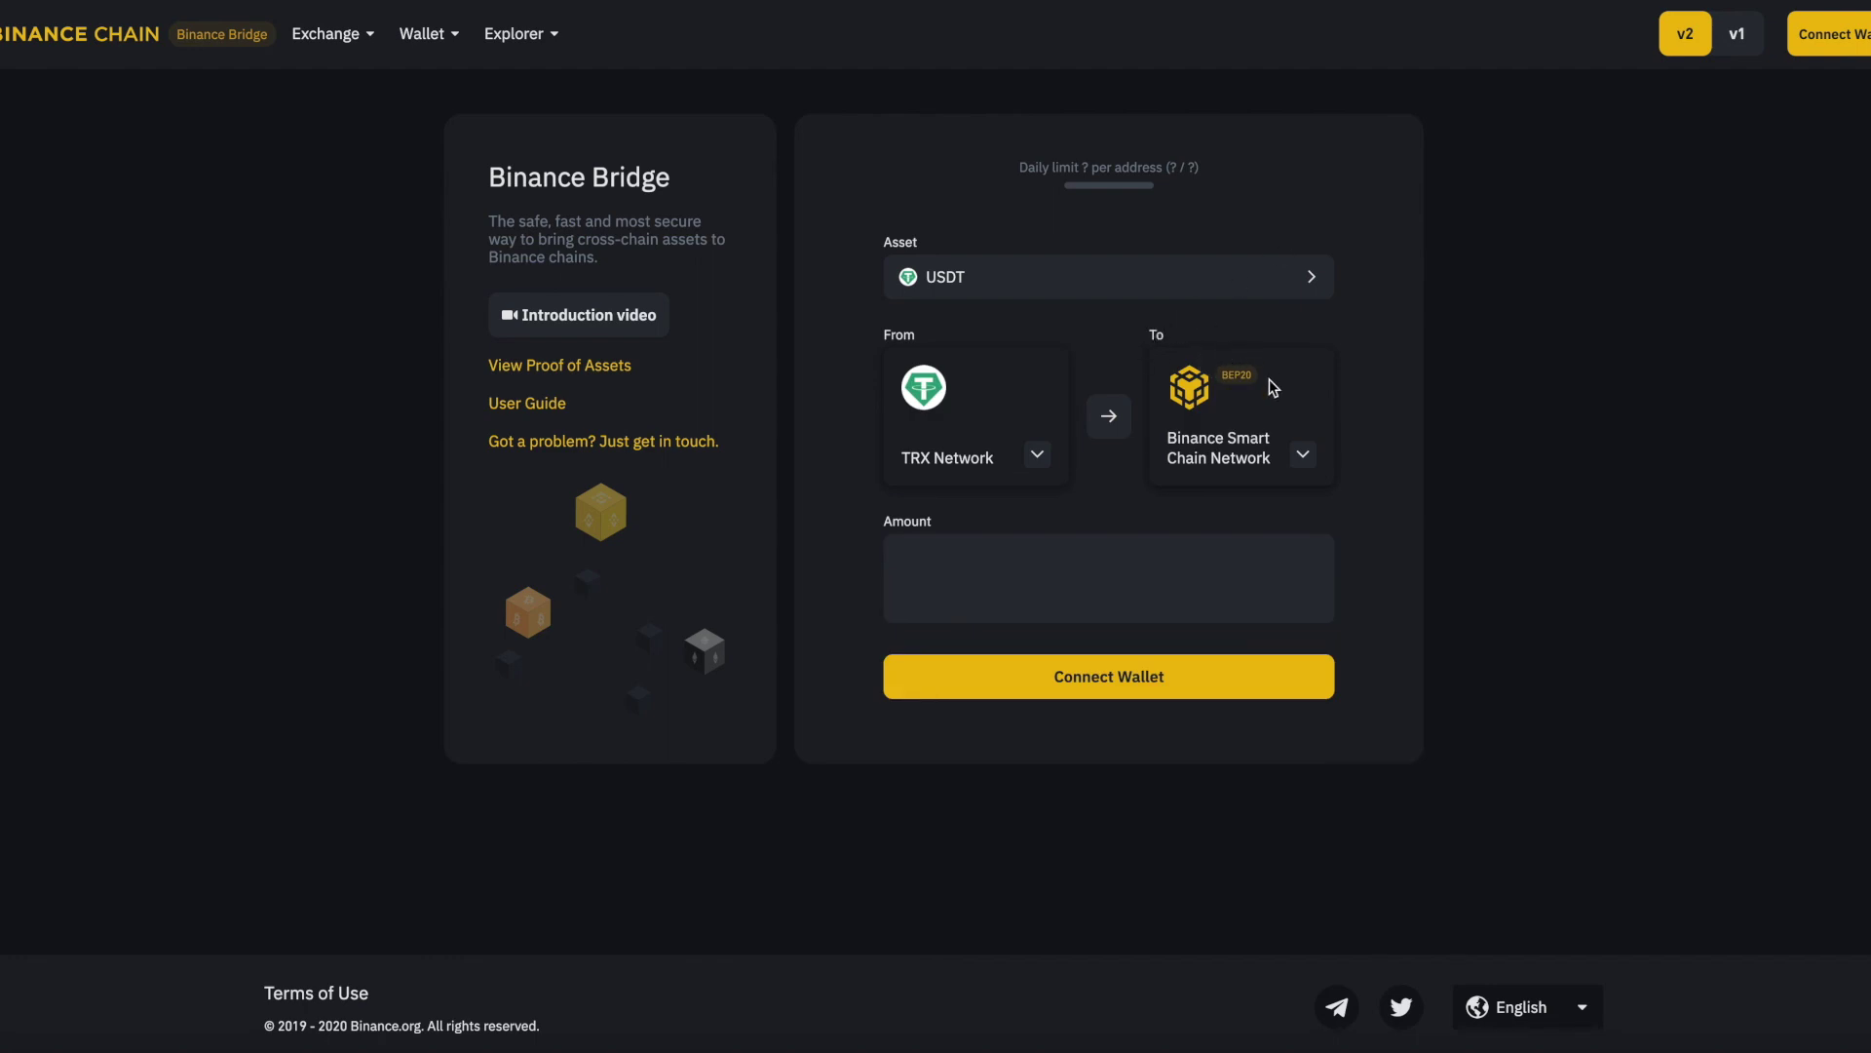
click(1037, 454)
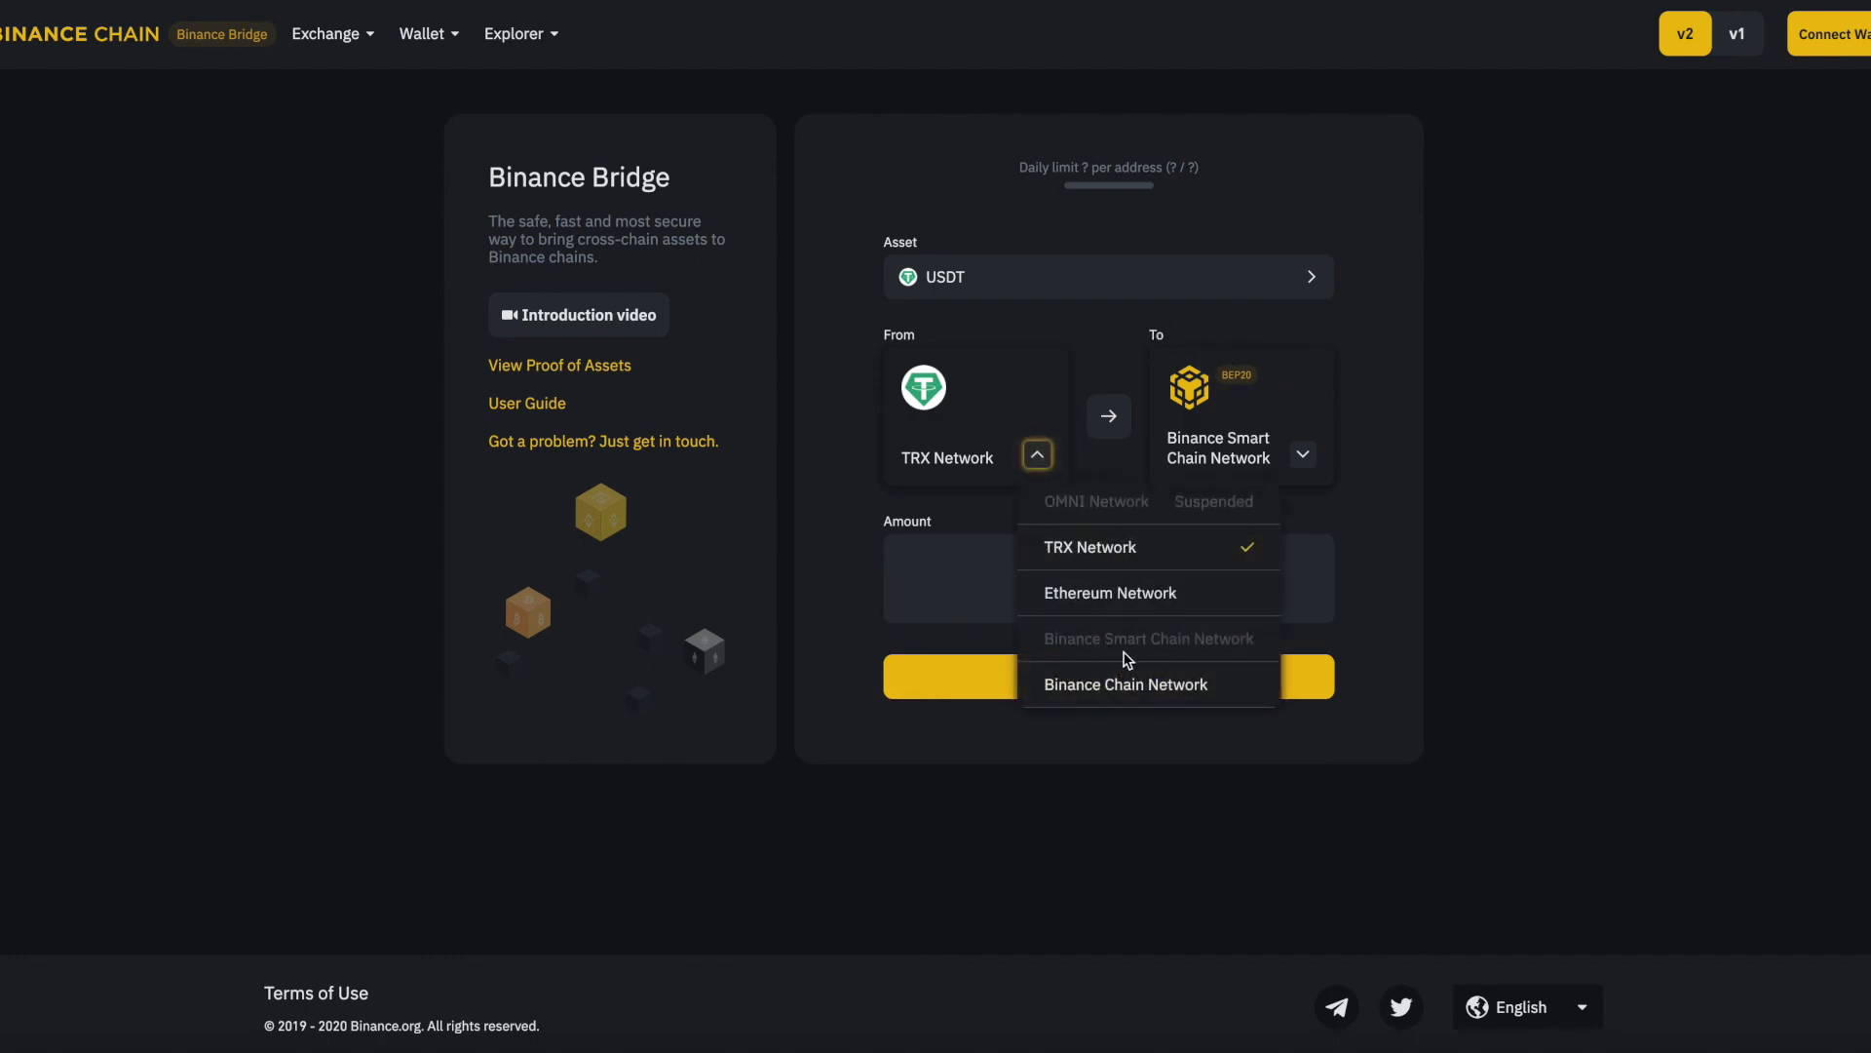